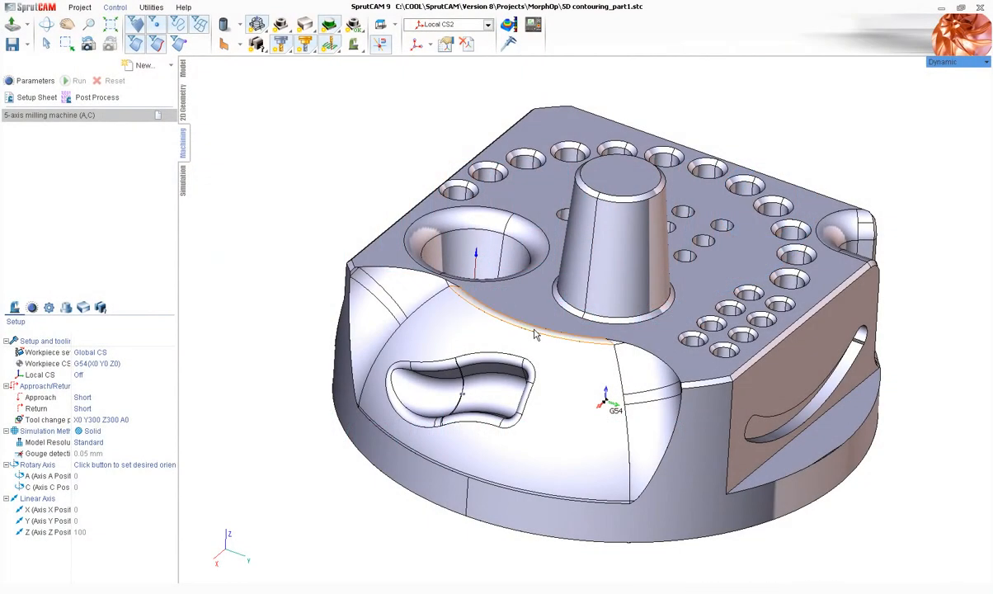
# Create a Finishing Morph operation under the 5-axis milling machine
pyautogui.click(488, 352)
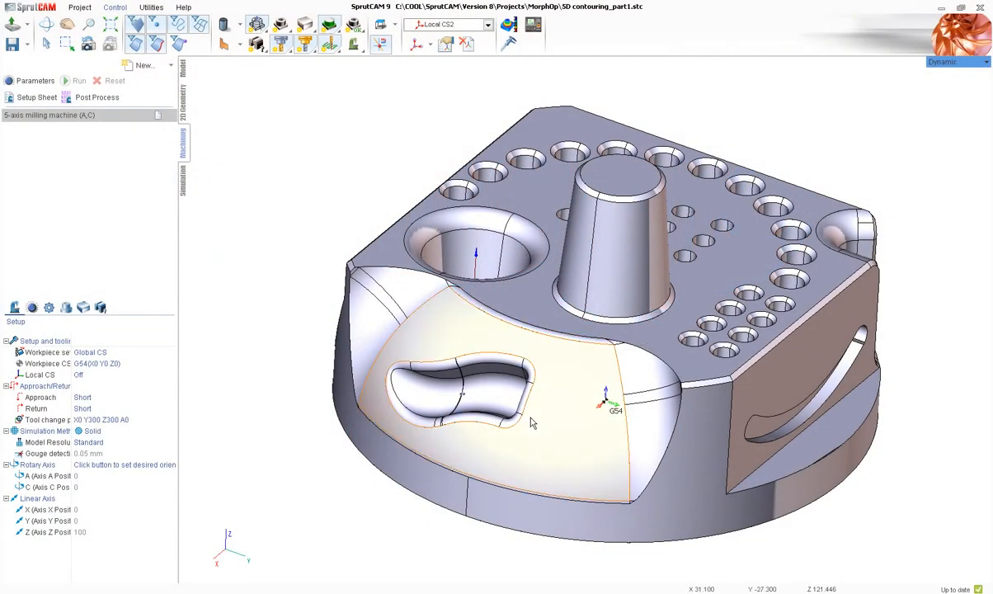
pyautogui.moveTo(489, 387); pyautogui.dragTo(421, 394, button='right')
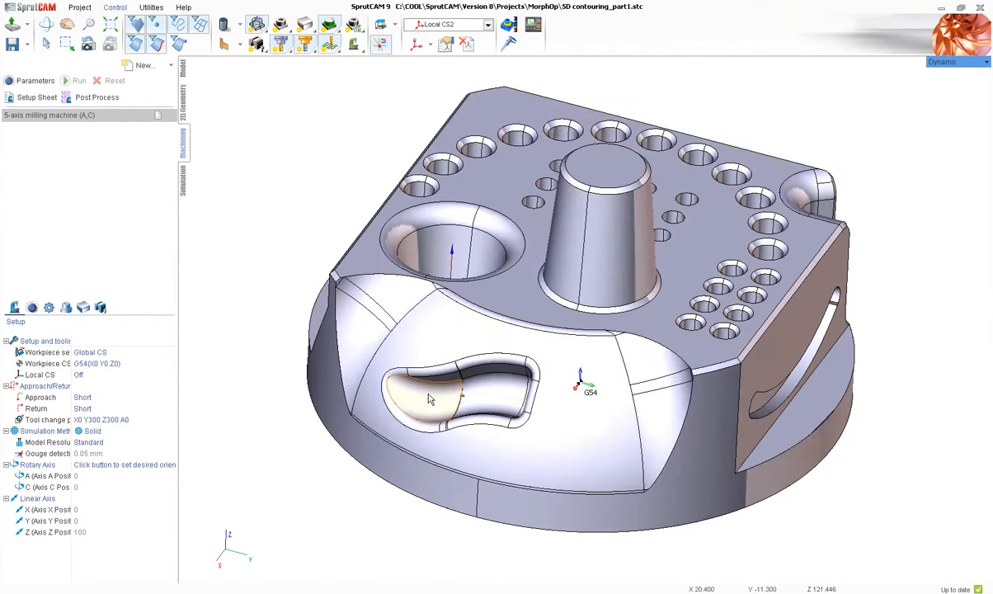
pyautogui.scroll(5, 421, 394)
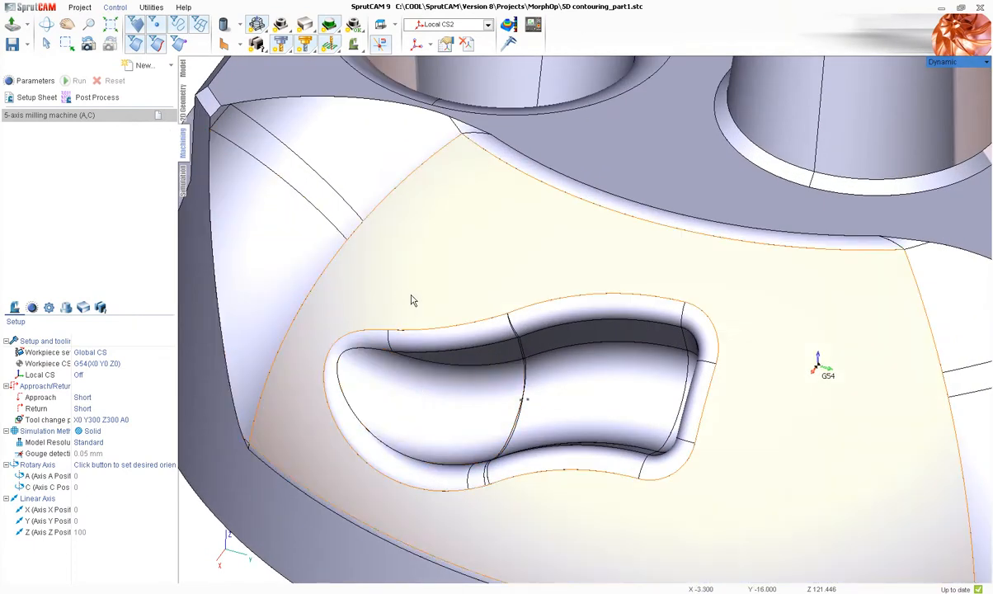
pyautogui.scroll(-3, 408, 297)
pyautogui.moveTo(415, 285); pyautogui.dragTo(415, 263, button='right')
pyautogui.click(493, 257)
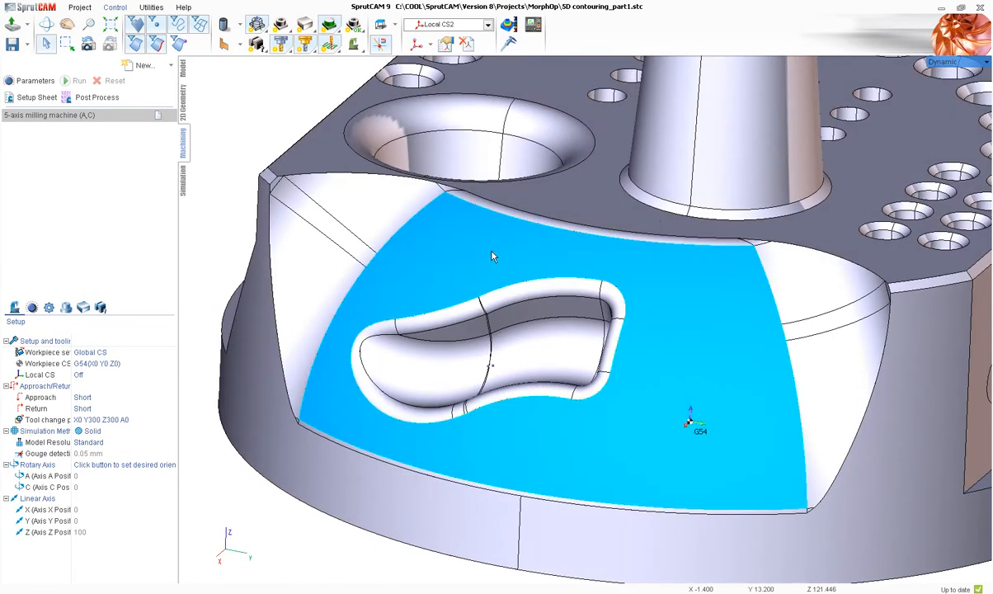
pyautogui.moveTo(521, 252); pyautogui.dragTo(257, 136, button='right')
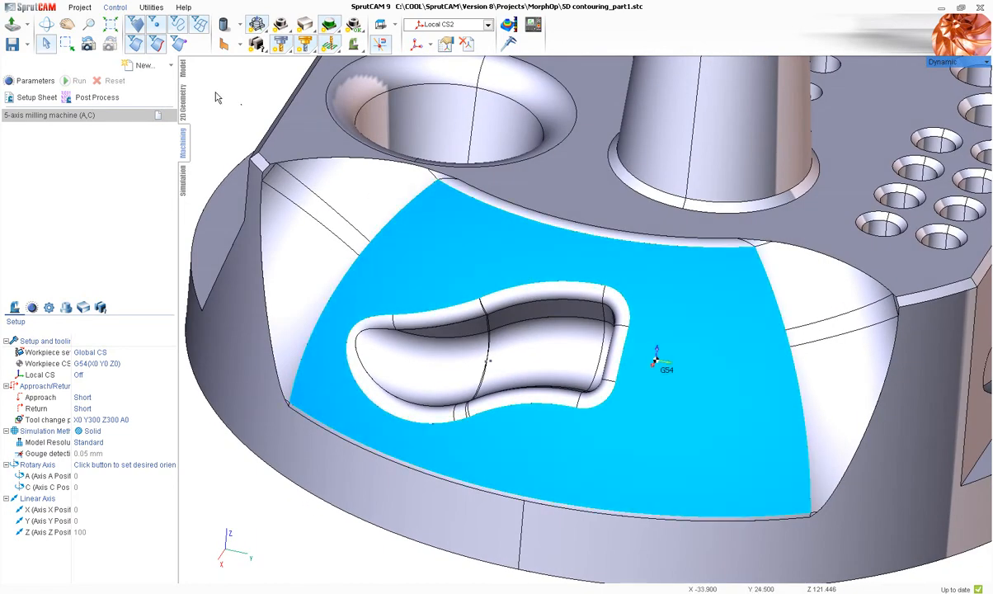
pyautogui.click(163, 66)
pyautogui.moveTo(160, 96)
pyautogui.click(218, 123)
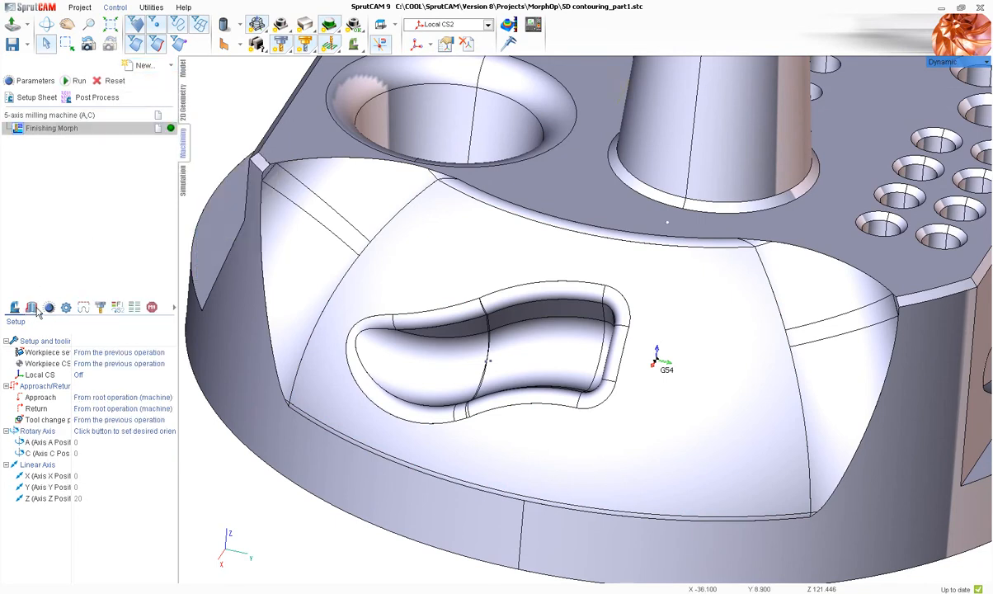
# Add the large curved front face around the wavy pocket to the job assignment as a machining surface
pyautogui.click(33, 308)
pyautogui.click(383, 294)
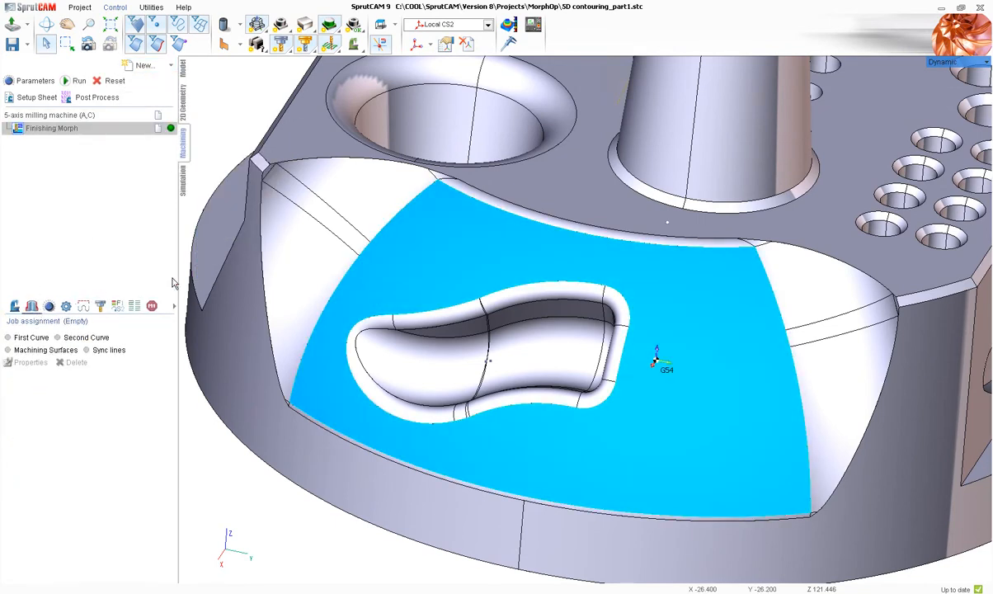
pyautogui.click(46, 349)
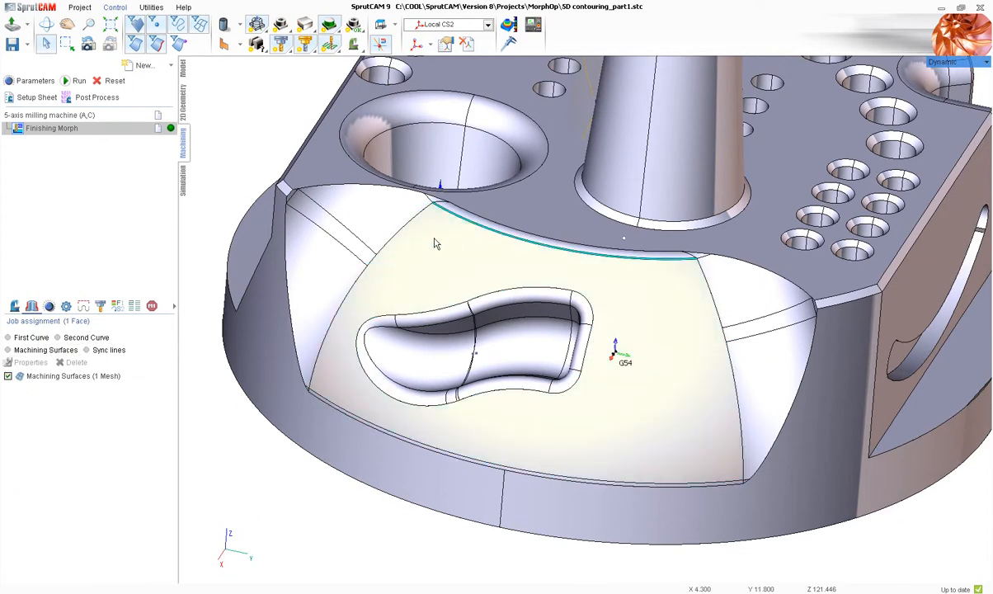
# Assign the front face's upper edge as the First Curve and its lower edge as the Second Curve
pyautogui.click(24, 338)
pyautogui.click(325, 394)
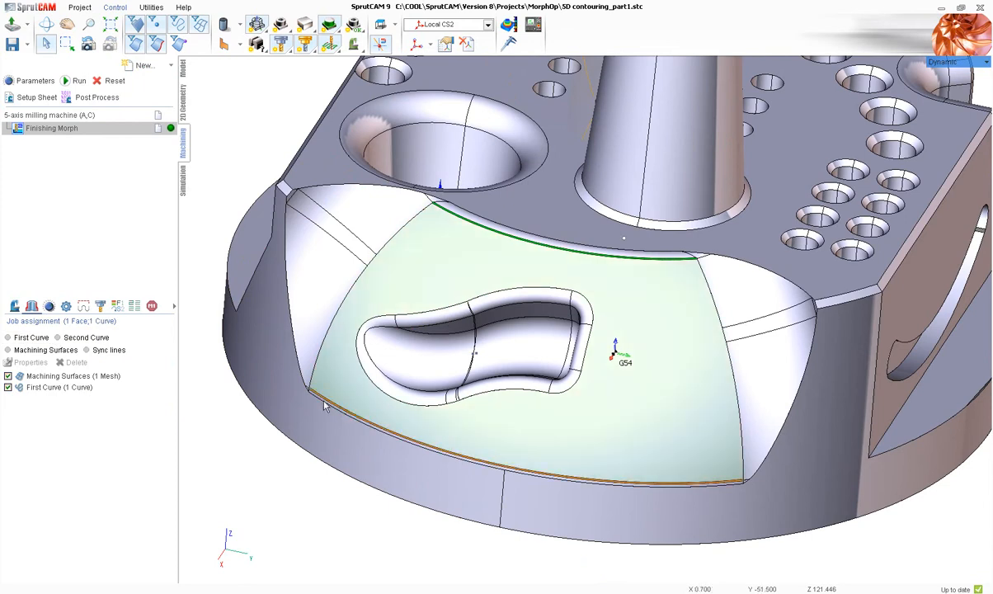
pyautogui.click(86, 338)
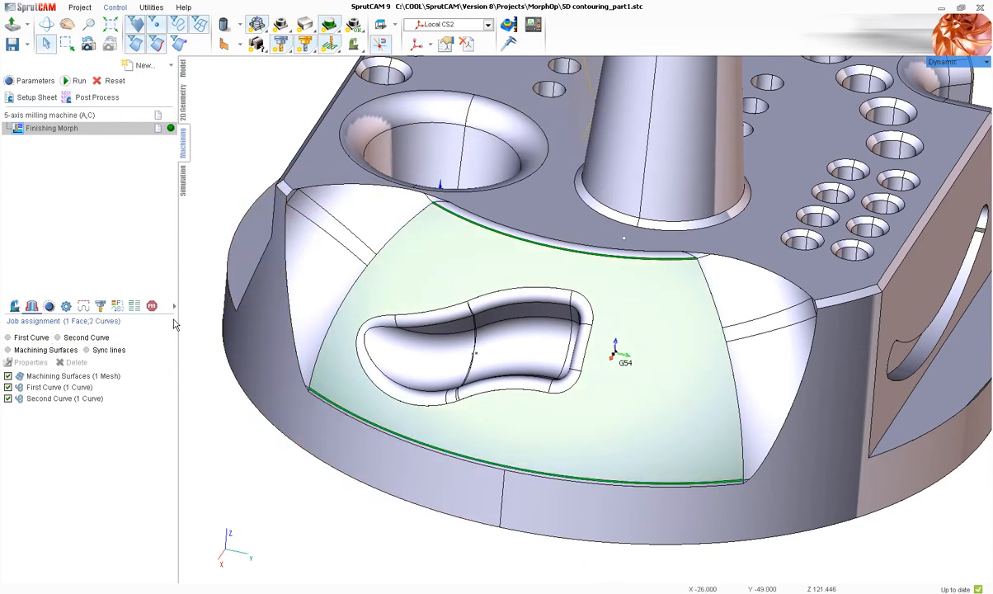
# Set the Finishing Morph operation's tool axis orientation to Fixed
pyautogui.click(50, 307)
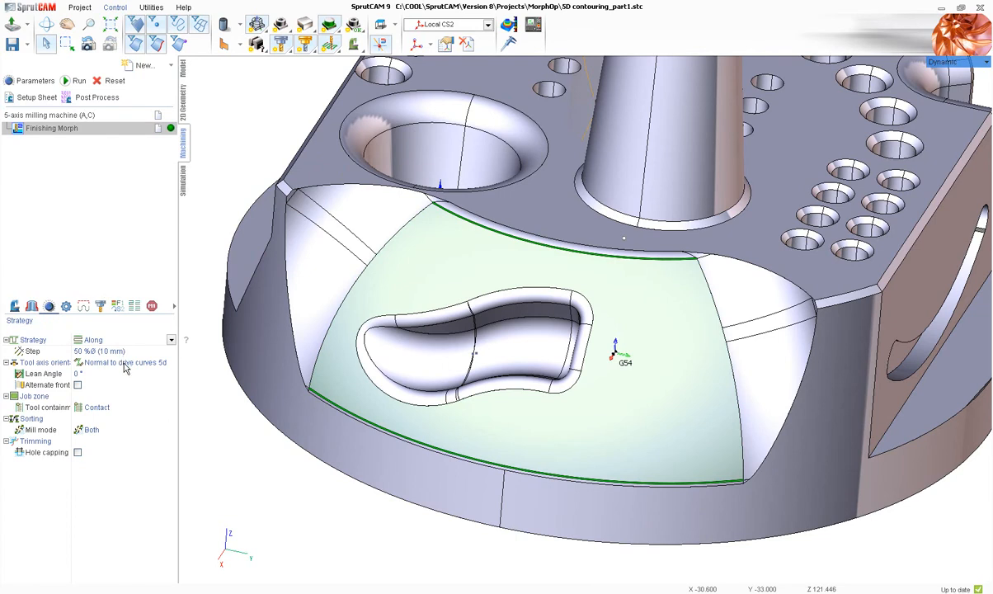
pyautogui.click(149, 365)
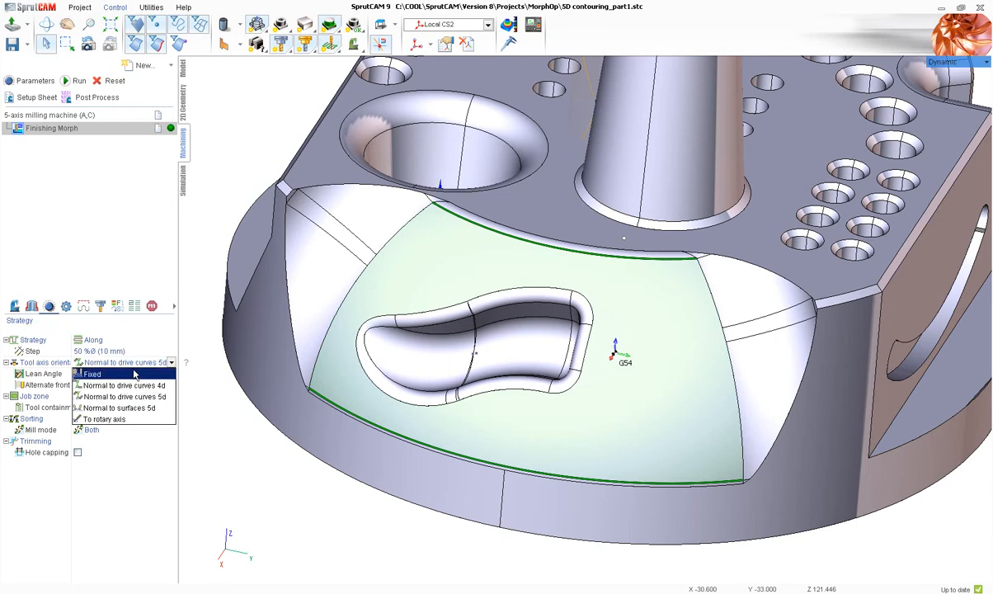
pyautogui.click(136, 376)
pyautogui.scroll(-4, 443, 375)
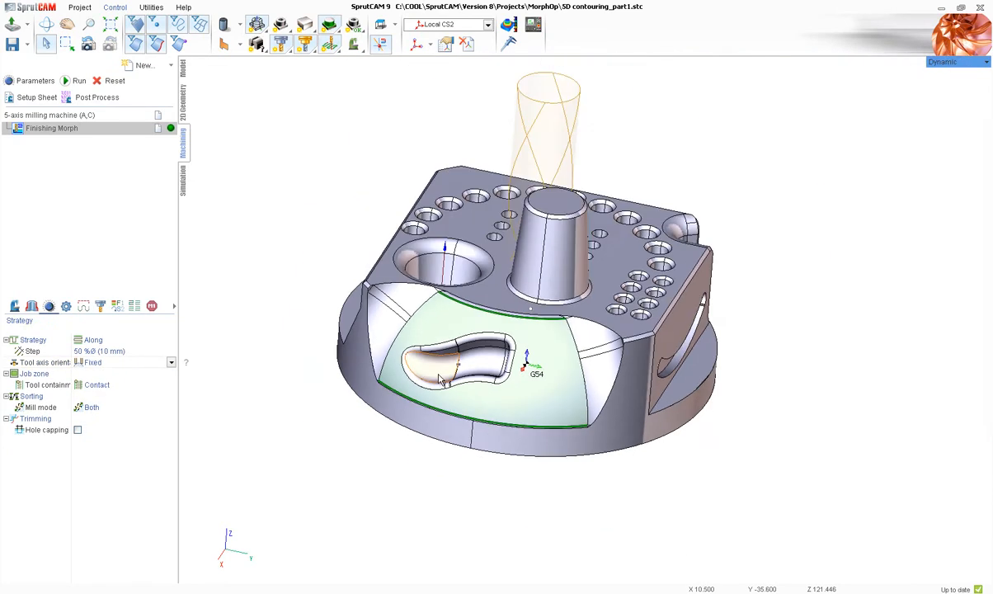
pyautogui.moveTo(432, 394); pyautogui.dragTo(435, 416, button='middle')
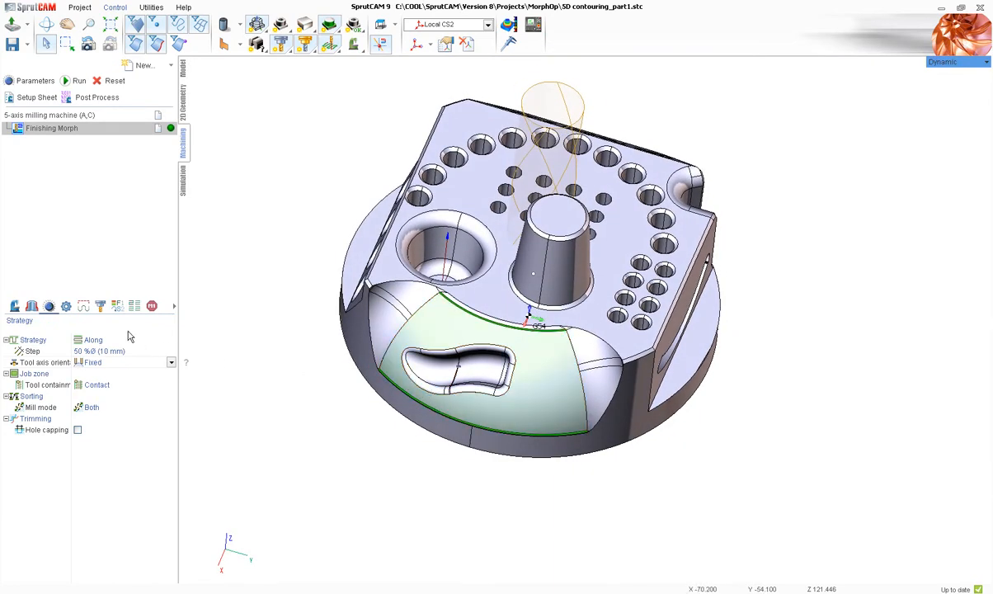
# Set the spherical mill's diameter to 4 mm
pyautogui.click(100, 305)
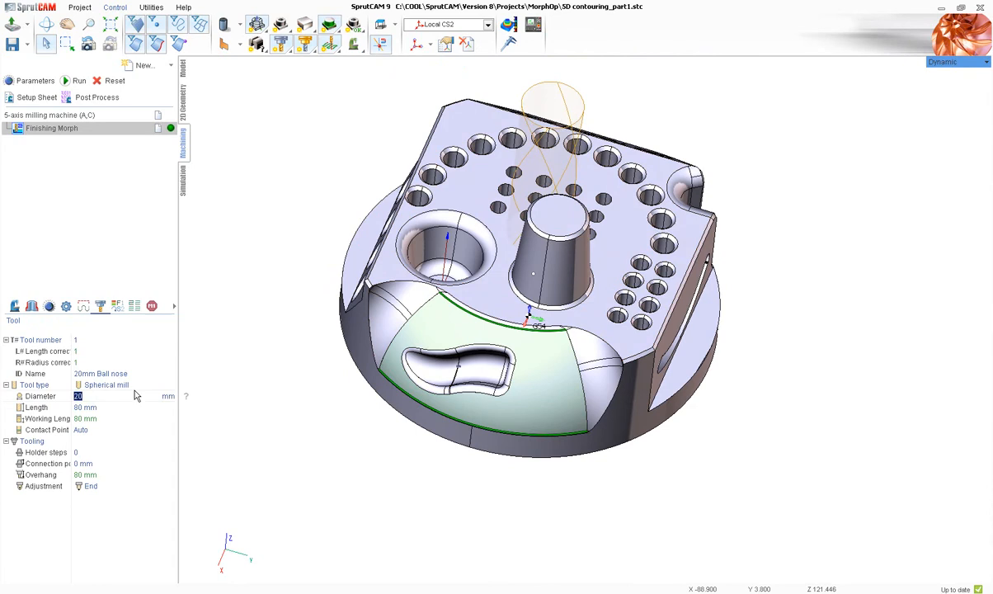
pyautogui.press('Return')
pyautogui.moveTo(423, 353); pyautogui.dragTo(421, 327, button='middle')
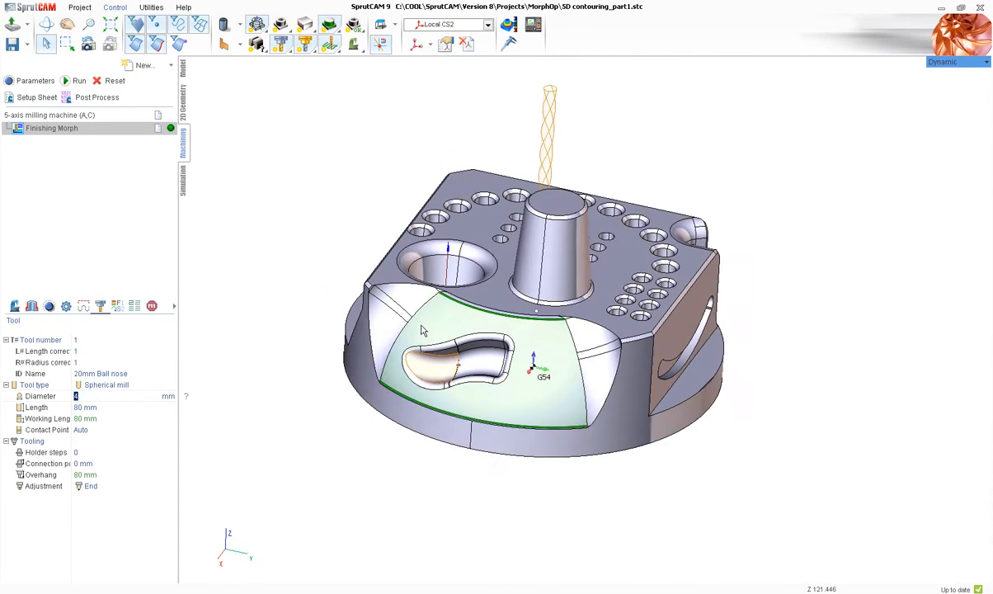
# Calculate the toolpath with the Along strategy and inspect its passes over the front face and pocket
pyautogui.click(49, 307)
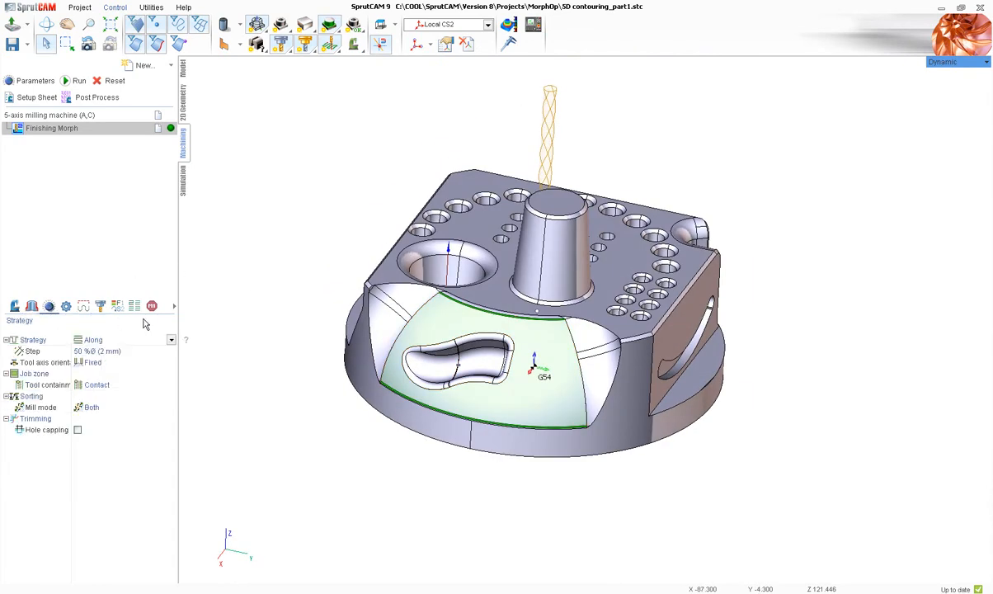
pyautogui.click(75, 81)
pyautogui.scroll(4, 440, 394)
pyautogui.moveTo(445, 378); pyautogui.dragTo(486, 422, button='middle')
pyautogui.scroll(2, 435, 186)
pyautogui.scroll(-5, 484, 317)
pyautogui.scroll(4, 460, 319)
pyautogui.scroll(-5, 482, 329)
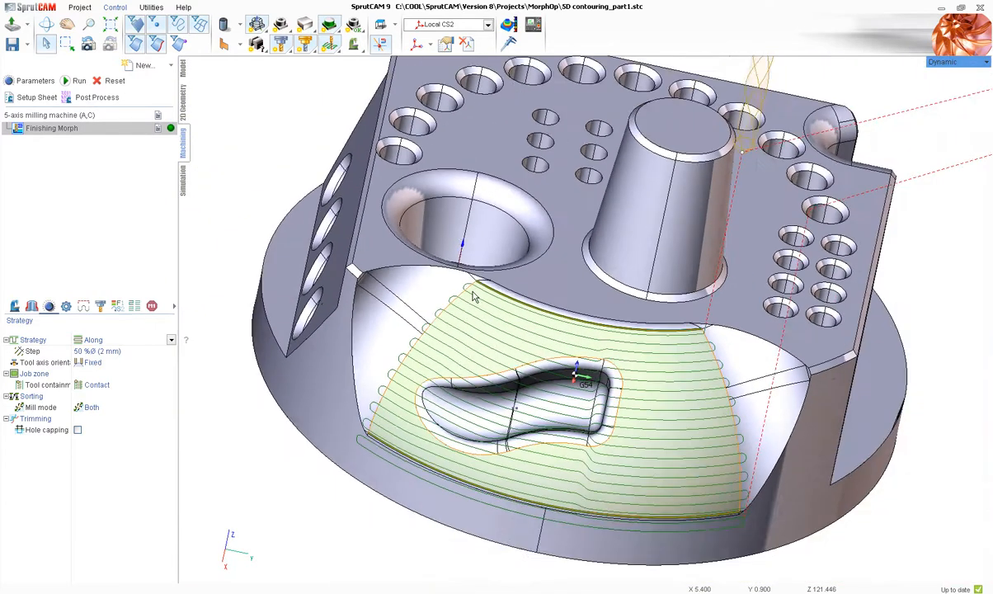
pyautogui.scroll(5, 482, 329)
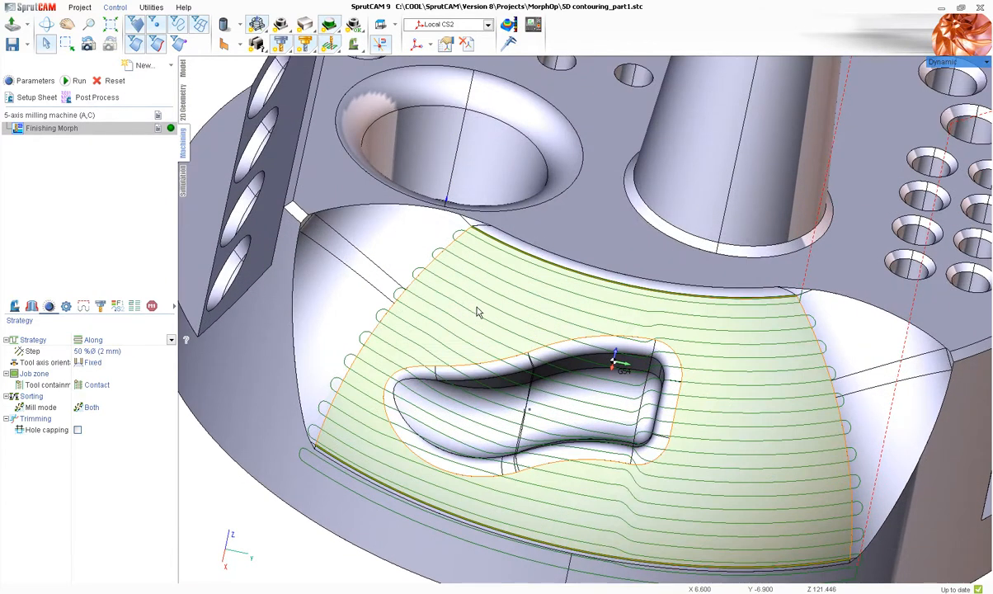
pyautogui.moveTo(471, 323); pyautogui.dragTo(460, 309, button='middle')
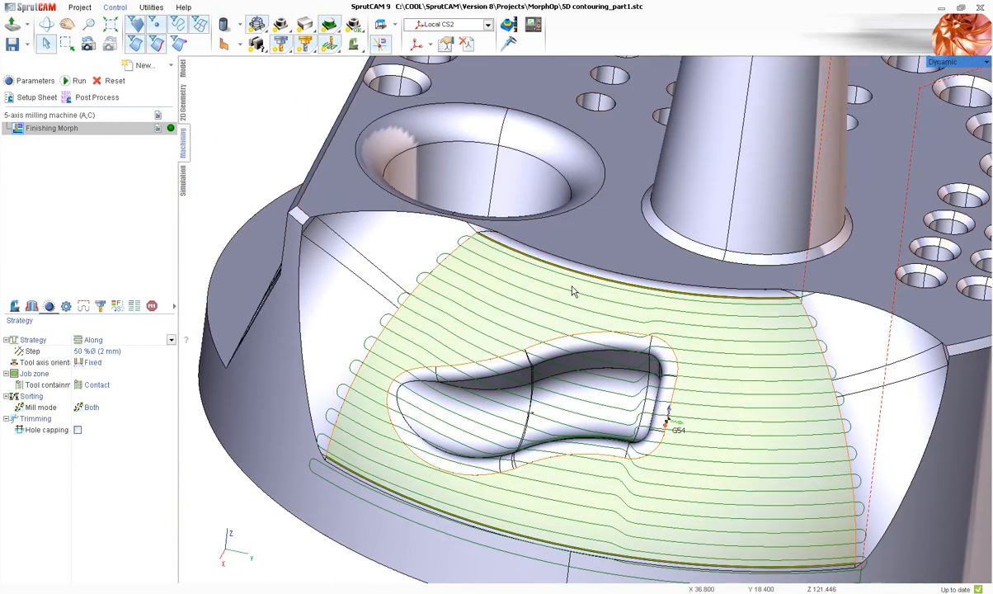
pyautogui.scroll(-5, 467, 536)
pyautogui.scroll(5, 485, 418)
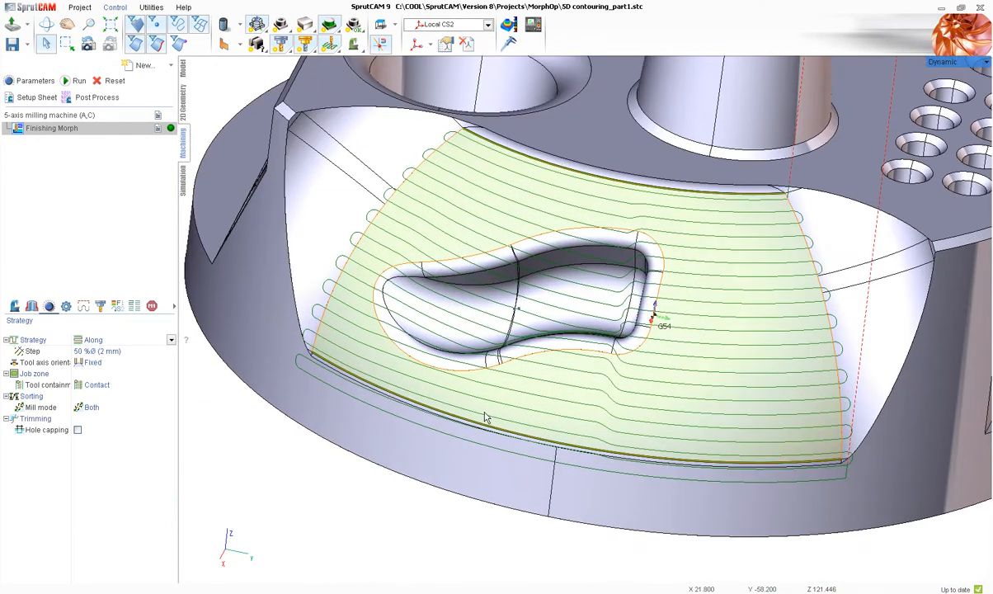
# Change the strategy to Across, recalculate the toolpath and inspect the passes on the front face
pyautogui.click(138, 346)
pyautogui.click(139, 350)
pyautogui.click(76, 80)
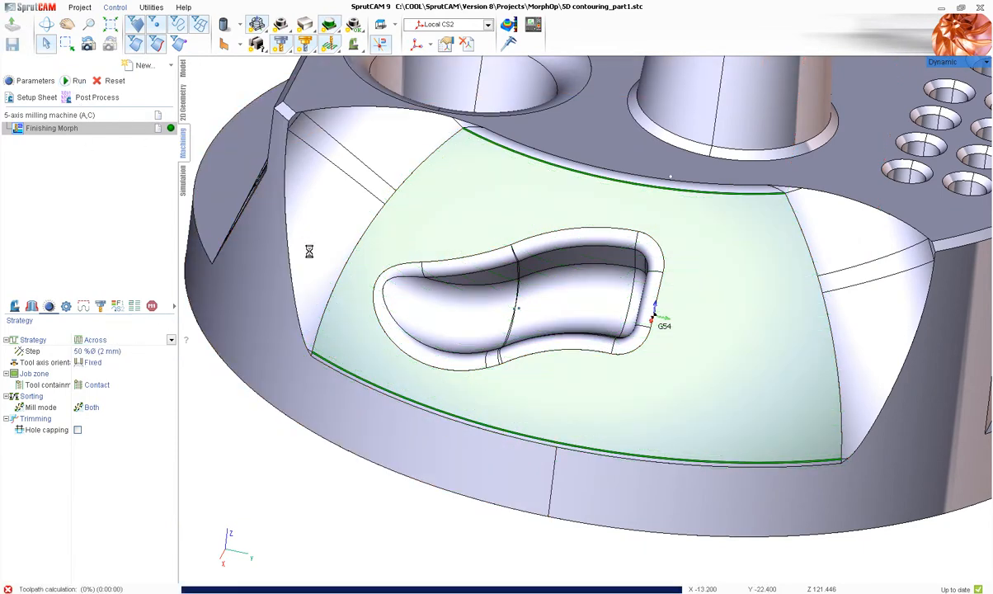
pyautogui.scroll(-3, 474, 393)
pyautogui.moveTo(474, 393); pyautogui.dragTo(452, 299, button='right')
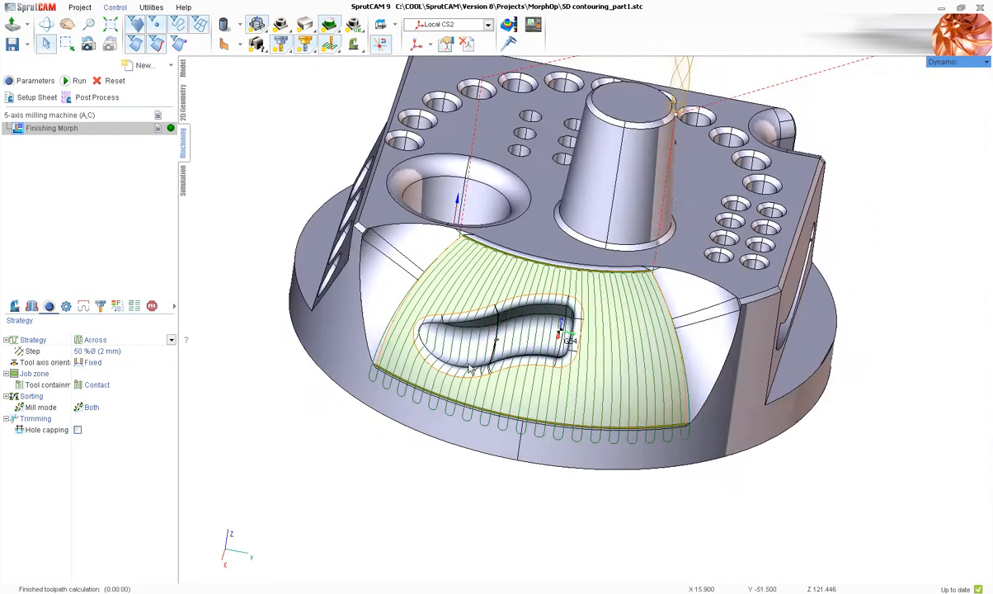
pyautogui.scroll(5, 452, 300)
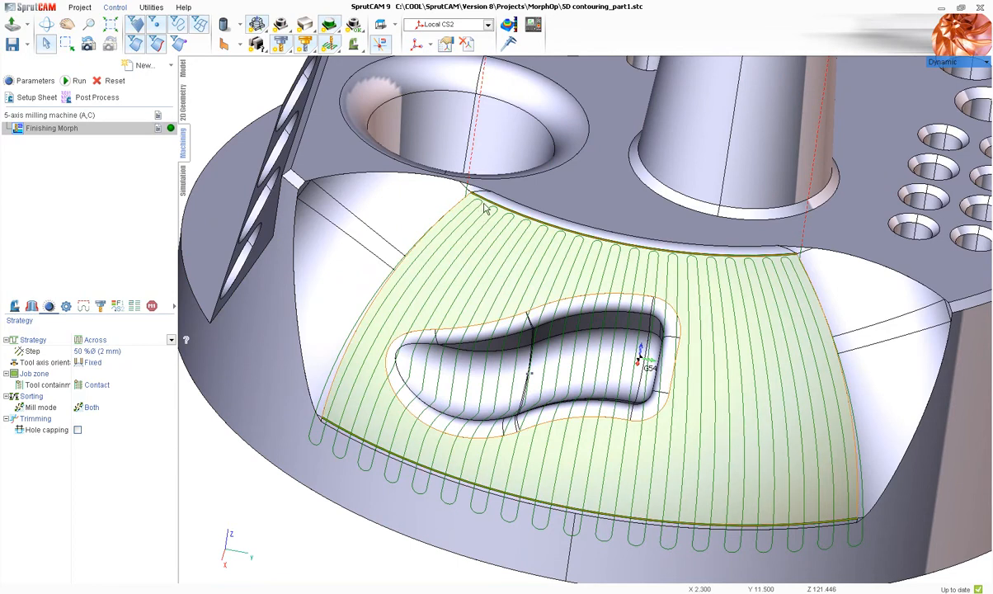
# Change the strategy to Spiral, recalculate the toolpath and inspect the passes on the front face
pyautogui.click(117, 340)
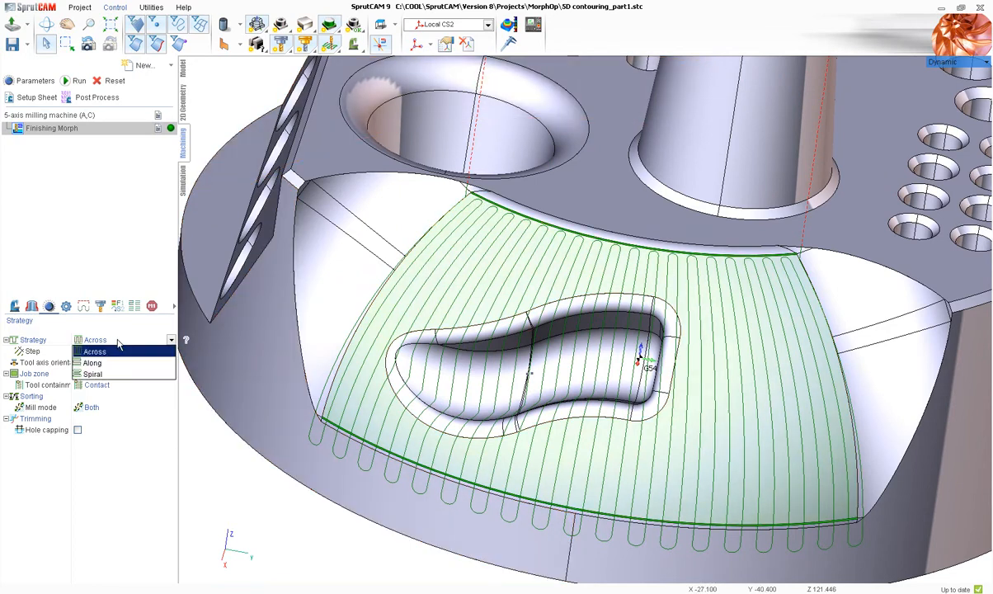
pyautogui.click(93, 374)
pyautogui.moveTo(387, 354); pyautogui.dragTo(381, 398, button='right')
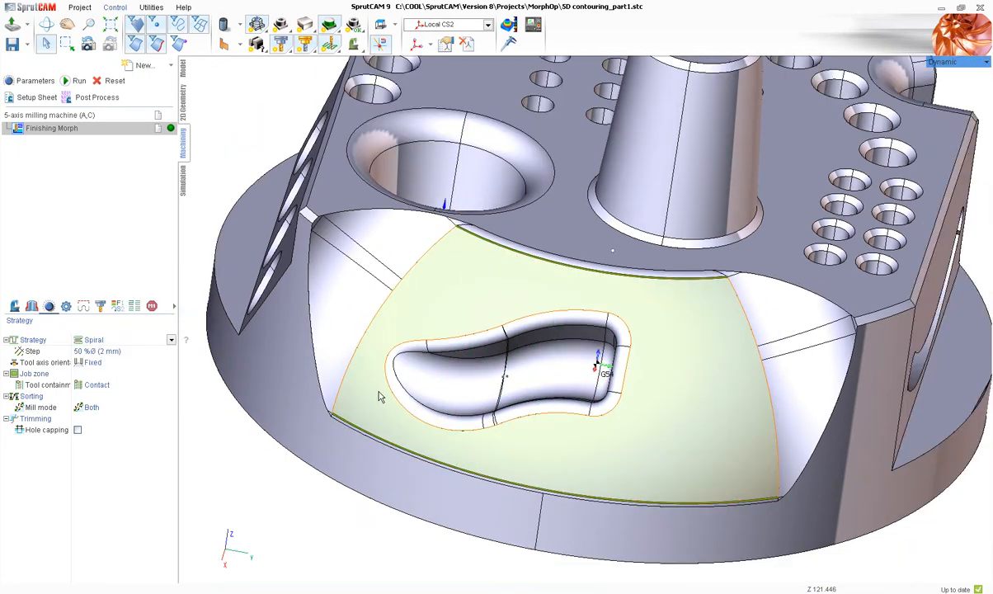
pyautogui.click(77, 80)
pyautogui.moveTo(518, 277); pyautogui.dragTo(496, 275, button='right')
pyautogui.scroll(5, 516, 259)
pyautogui.scroll(-5, 528, 360)
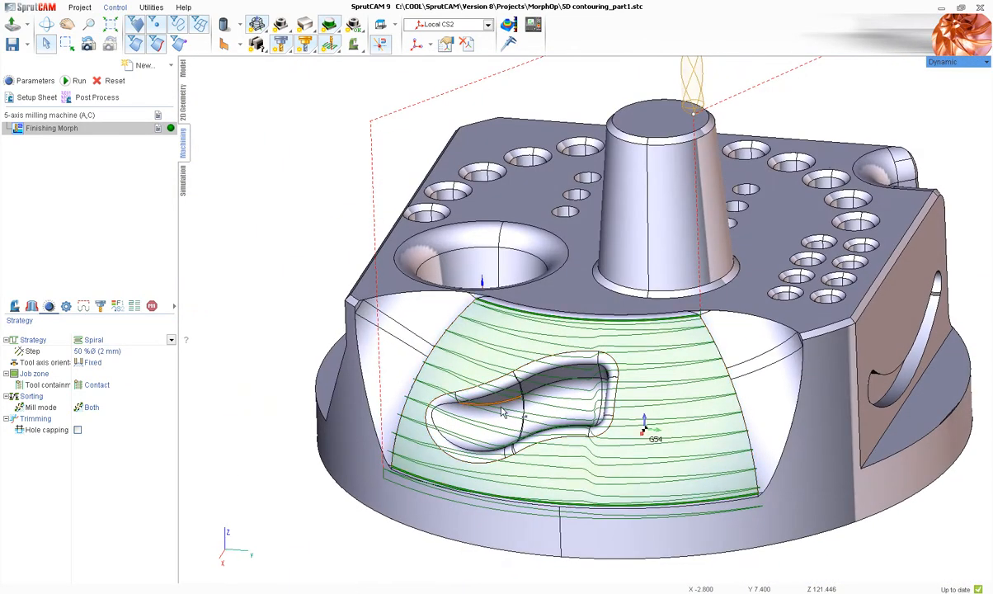
pyautogui.scroll(3, 482, 354)
# Clear the job assignment and add both side faces of the tapered boss as machining surfaces
pyautogui.click(31, 306)
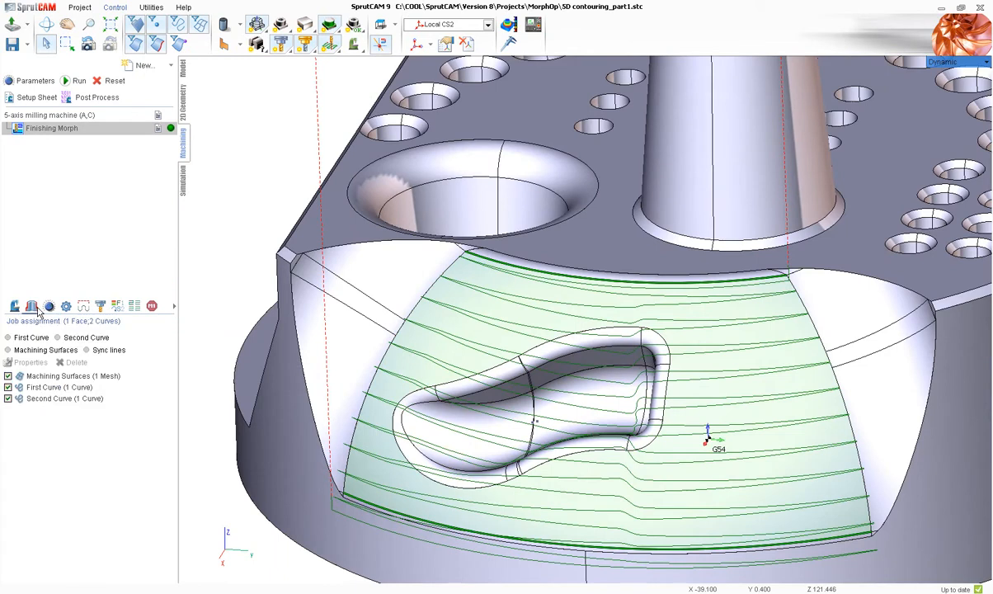
pyautogui.rightClick(73, 432)
pyautogui.click(122, 485)
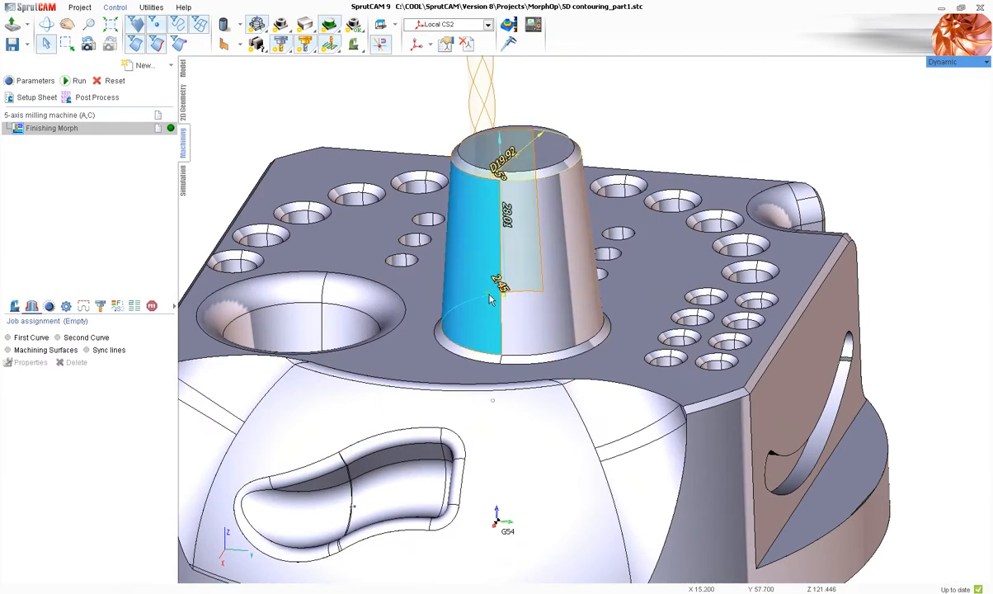
pyautogui.click(41, 349)
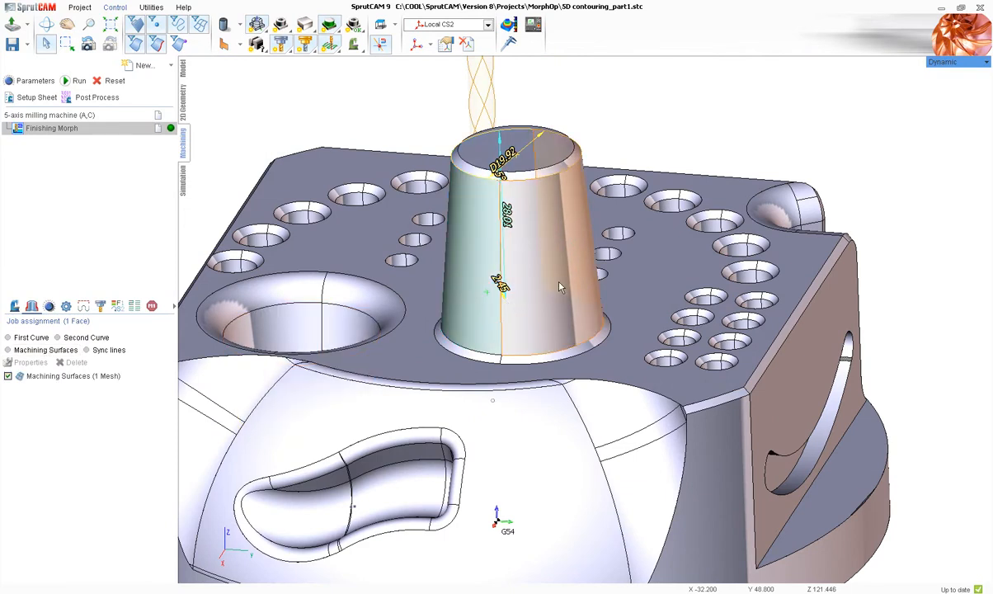
pyautogui.click(510, 301)
pyautogui.click(46, 350)
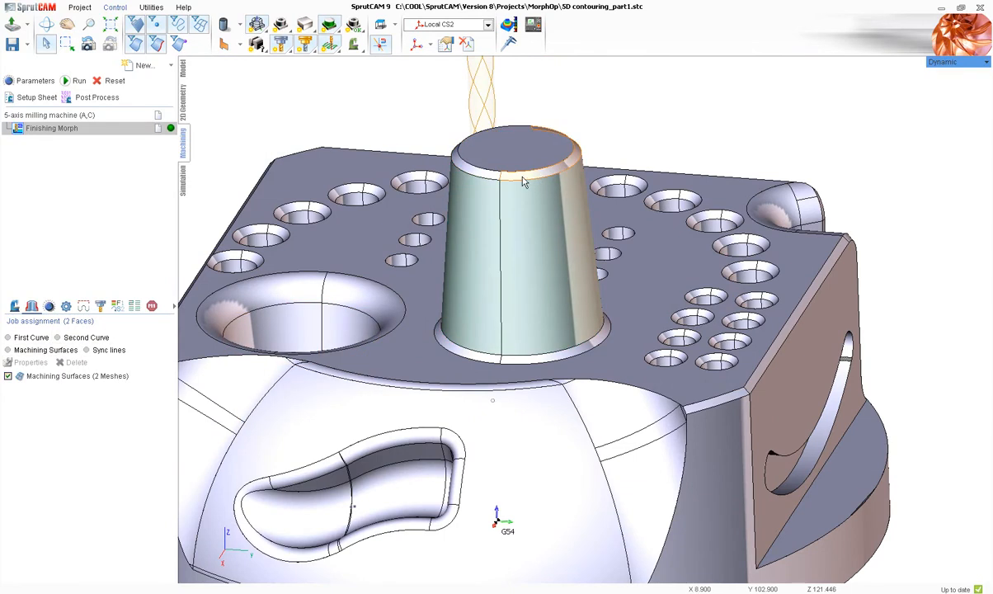
# Assign the tapered boss's upper circular edge as the First Curve and its lower circular edge as the Second Curve
pyautogui.click(525, 185)
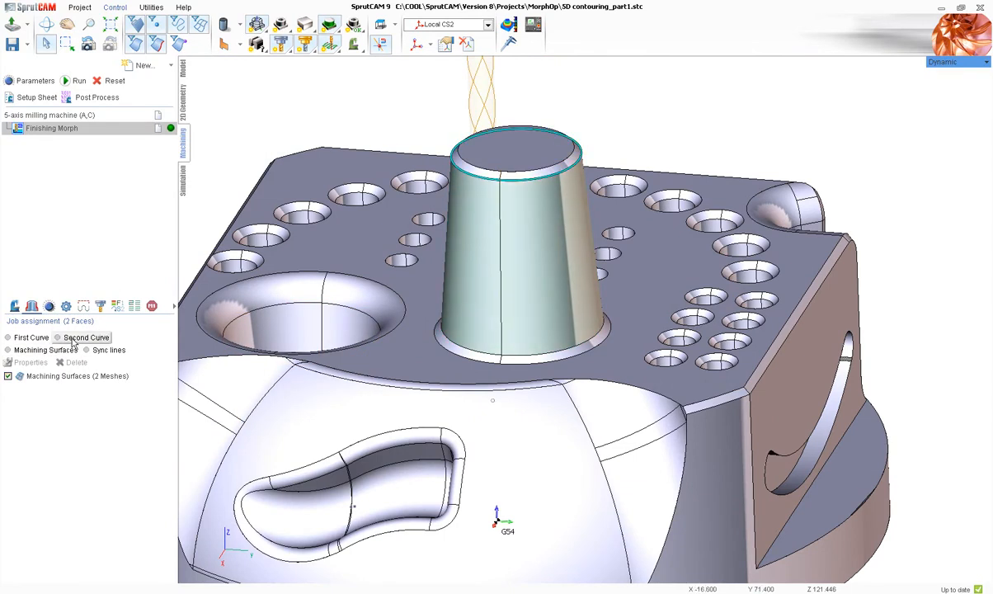
pyautogui.click(32, 337)
pyautogui.click(486, 356)
pyautogui.click(86, 338)
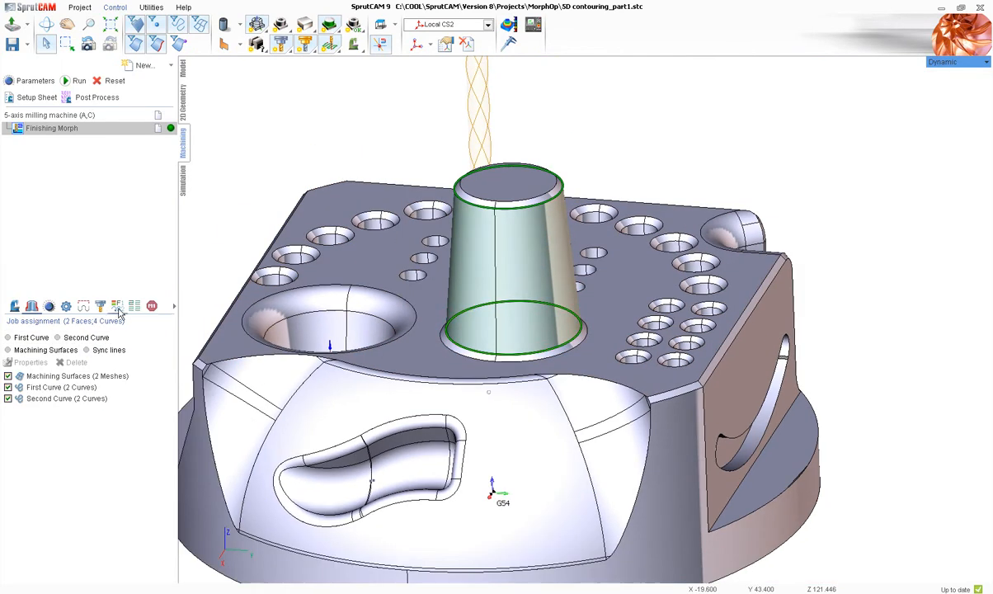
# Calculate the Spiral toolpath around the tapered boss
pyautogui.click(48, 306)
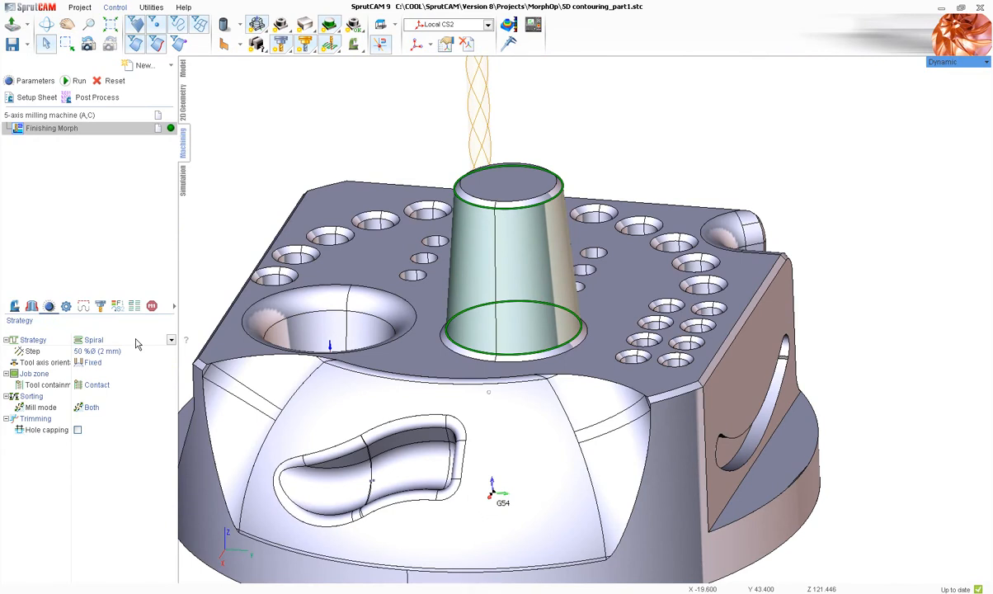
pyautogui.click(78, 80)
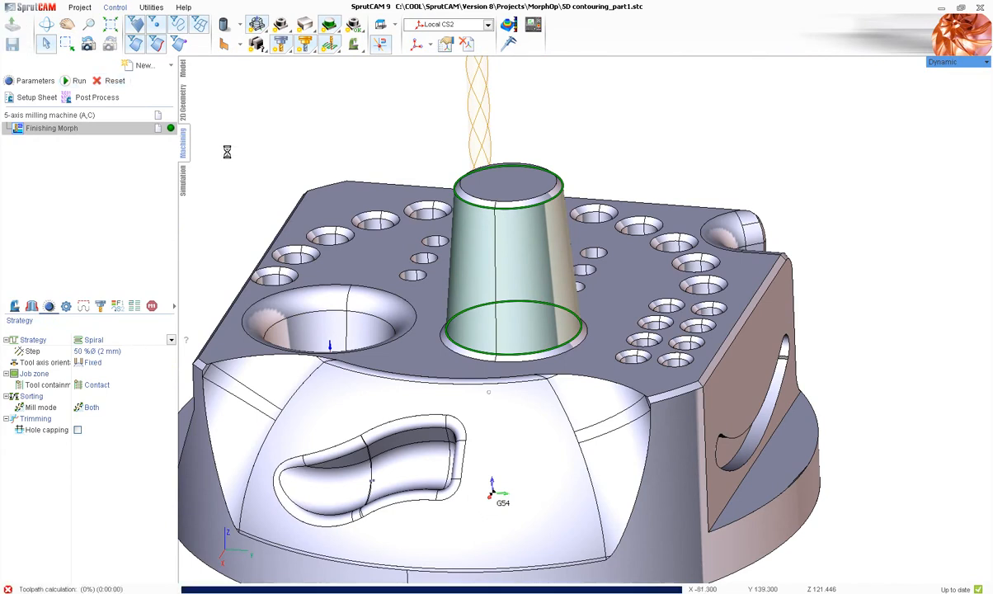
# Examine the spiral passes around the tapered boss from the front, side and above
pyautogui.scroll(-4, 476, 258)
pyautogui.moveTo(481, 257); pyautogui.dragTo(542, 174, button='middle')
pyautogui.scroll(4, 467, 250)
pyautogui.scroll(5, 505, 312)
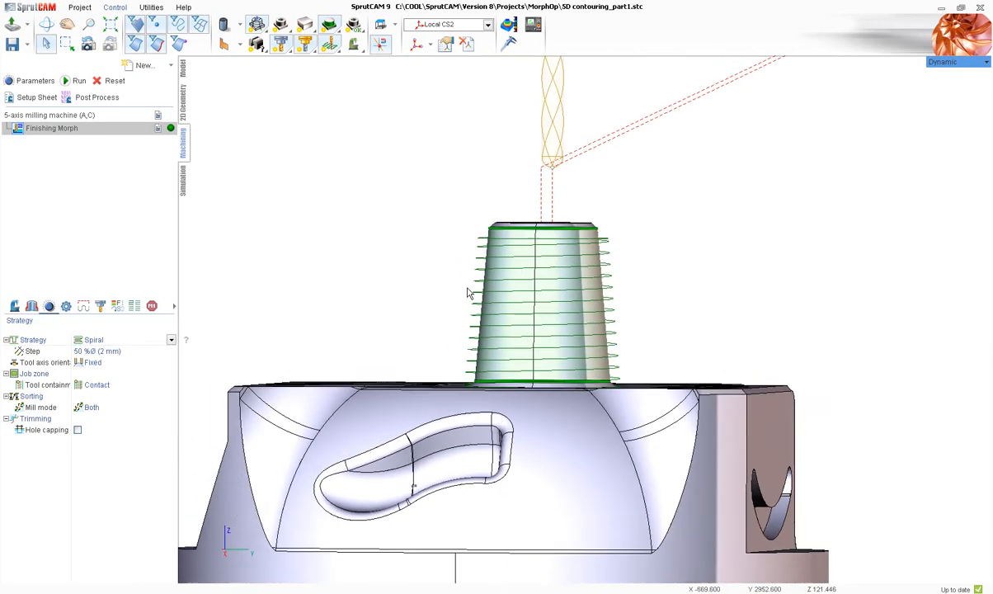
pyautogui.moveTo(523, 265); pyautogui.dragTo(497, 265, button='middle')
pyautogui.scroll(-4, 497, 265)
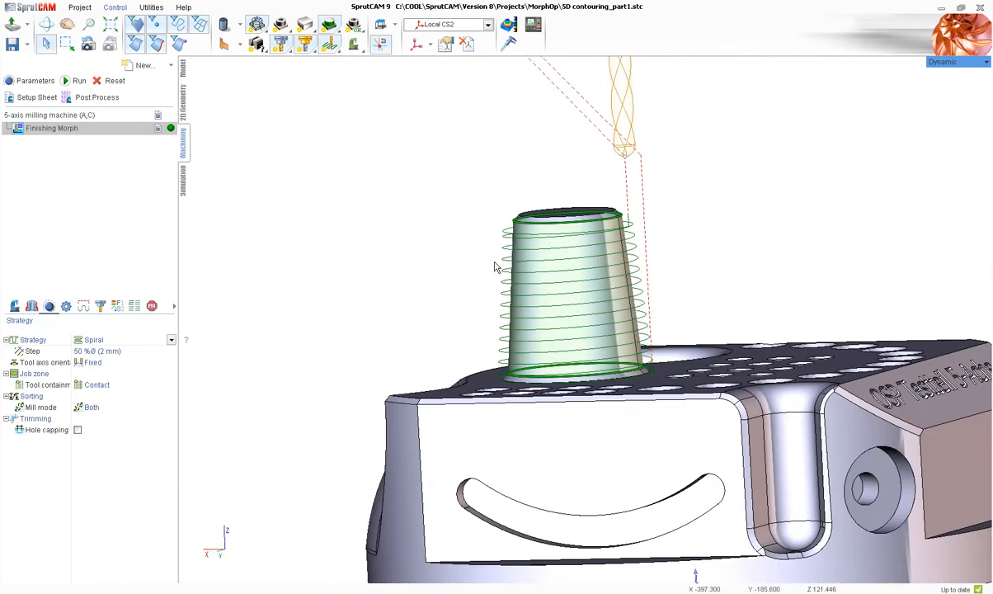
pyautogui.moveTo(591, 258); pyautogui.dragTo(767, 257, button='middle')
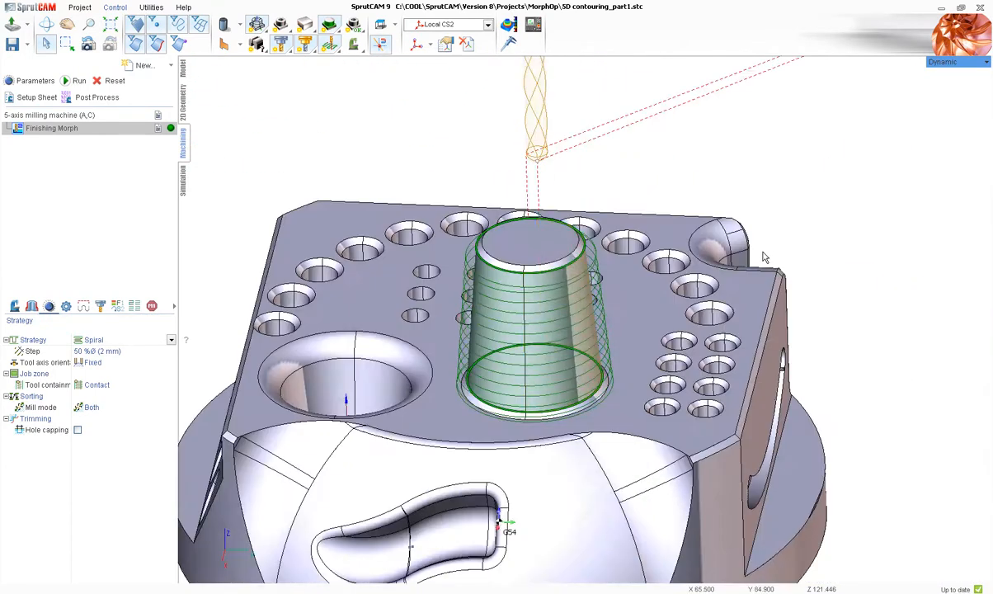
pyautogui.scroll(-4, 767, 258)
pyautogui.moveTo(476, 246); pyautogui.dragTo(512, 262, button='middle')
pyautogui.scroll(3, 590, 255)
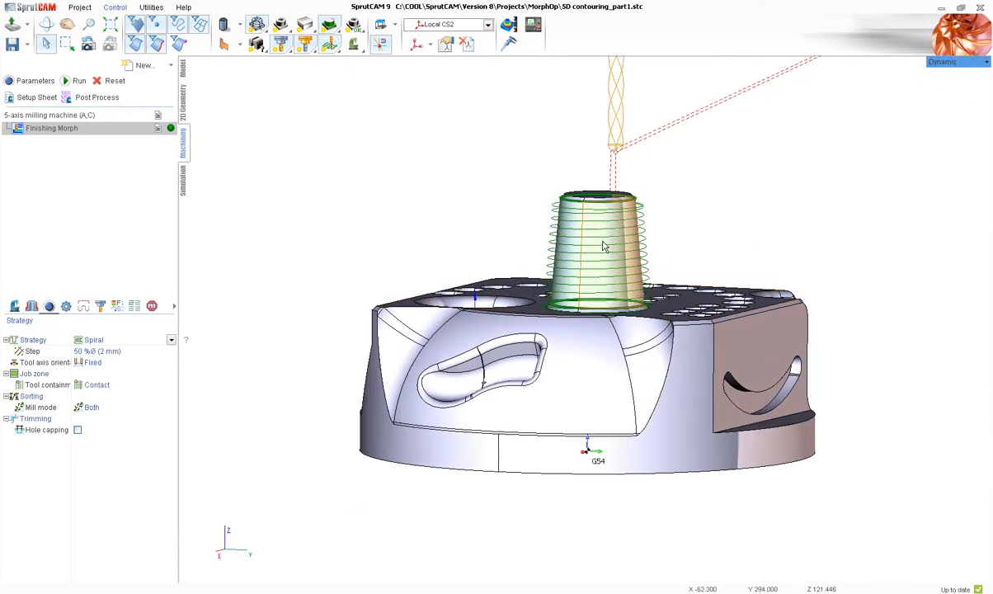
pyautogui.moveTo(437, 232); pyautogui.dragTo(419, 249, button='middle')
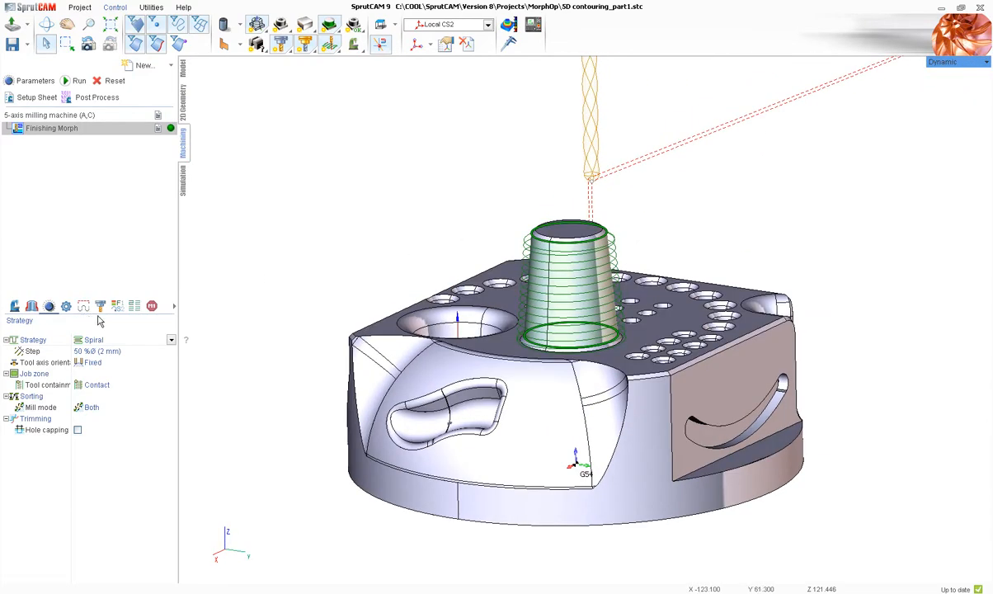
# Set the Spiral strategy's step to 20 % of the tool diameter and recalculate the boss toolpath
pyautogui.click(116, 341)
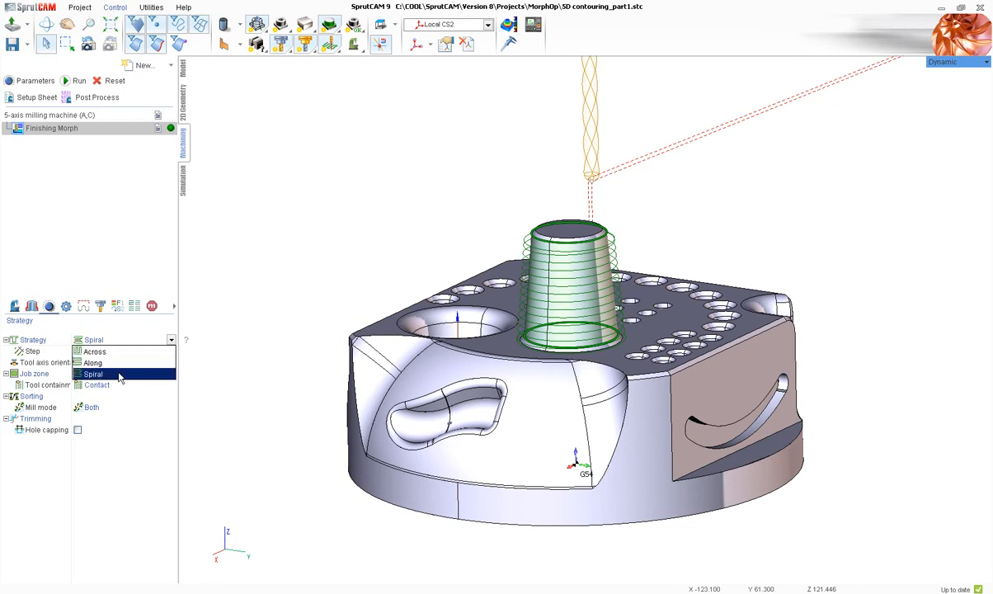
pyautogui.click(119, 343)
pyautogui.click(94, 352)
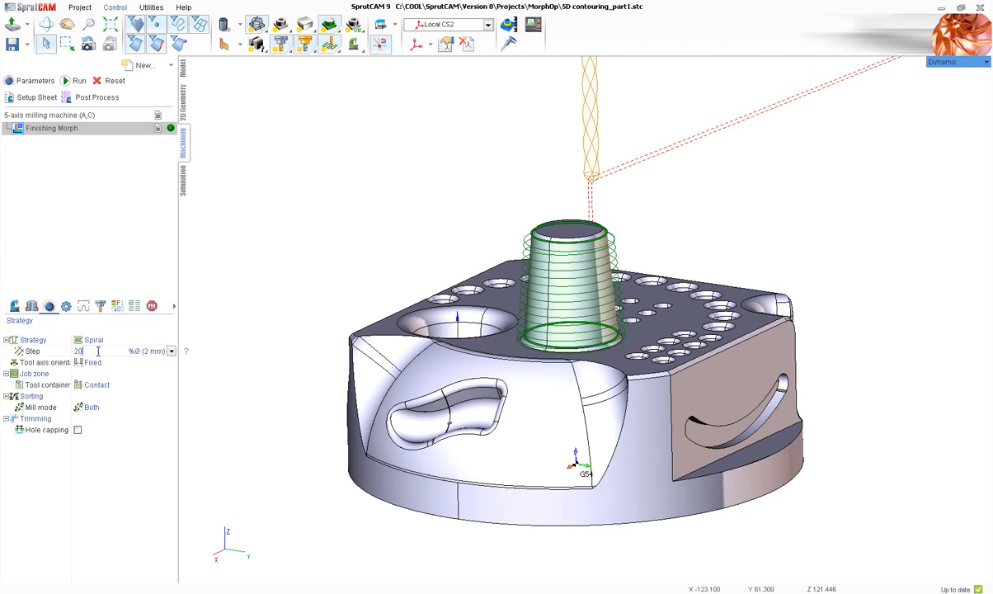
pyautogui.write('20')
pyautogui.press('Return')
pyautogui.click(72, 81)
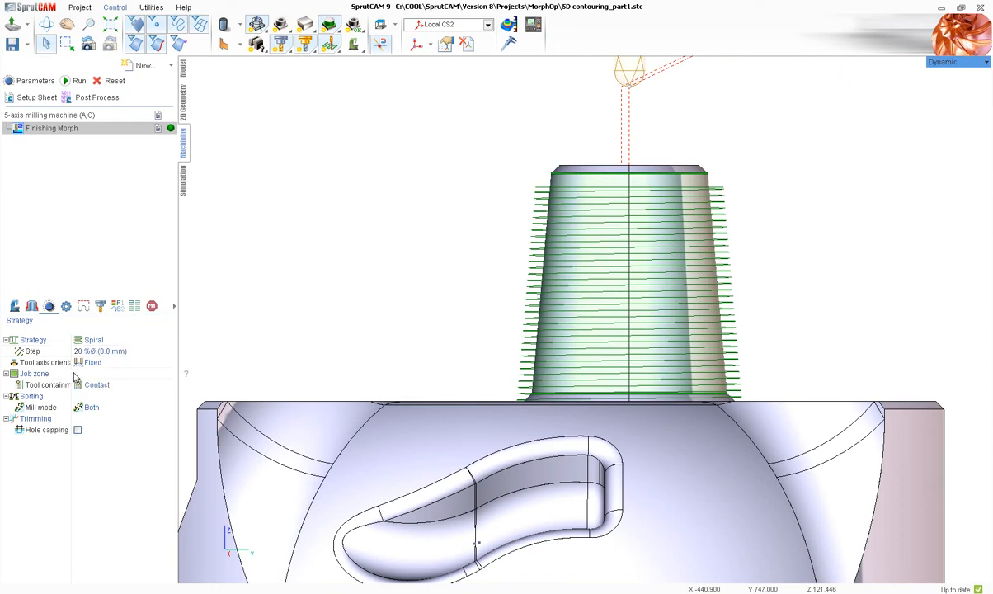
# Widen the parameter name column and examine the spacing of the recalculated spiral passes on the boss
pyautogui.moveTo(72, 373); pyautogui.dragTo(87, 379)
pyautogui.scroll(-2, 374, 342)
pyautogui.moveTo(375, 341); pyautogui.dragTo(568, 338, button='middle')
pyautogui.scroll(2, 591, 331)
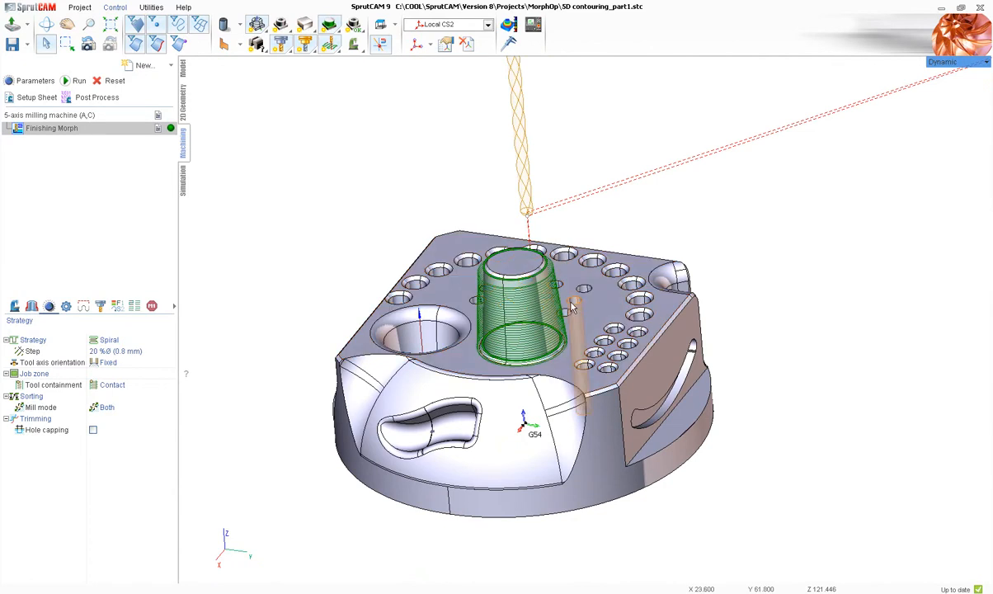
pyautogui.scroll(3, 549, 229)
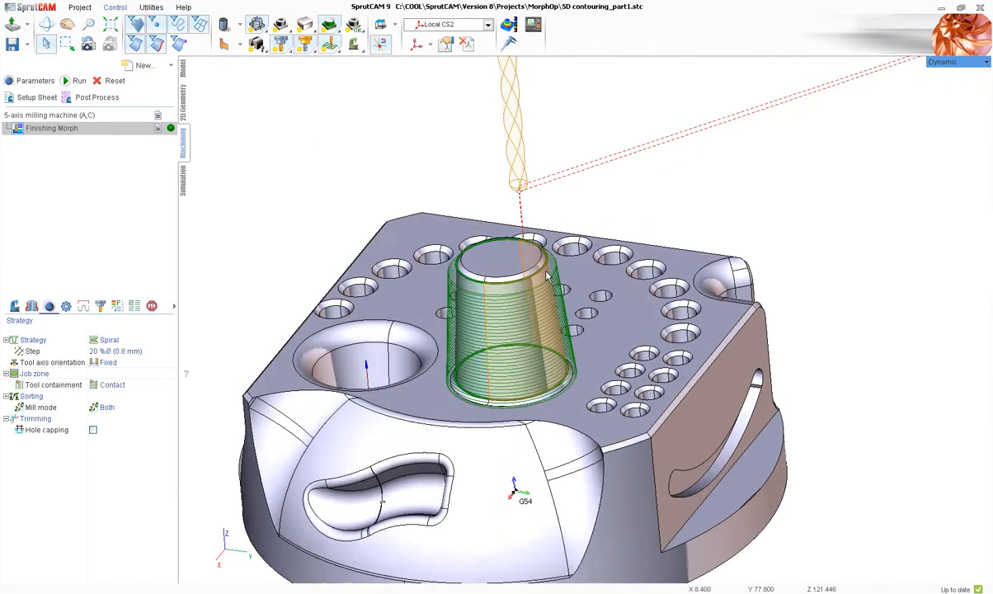
pyautogui.moveTo(549, 229); pyautogui.dragTo(498, 255, button='middle')
pyautogui.scroll(-3, 449, 282)
pyautogui.moveTo(408, 252); pyautogui.dragTo(496, 253, button='middle')
pyautogui.scroll(3, 482, 310)
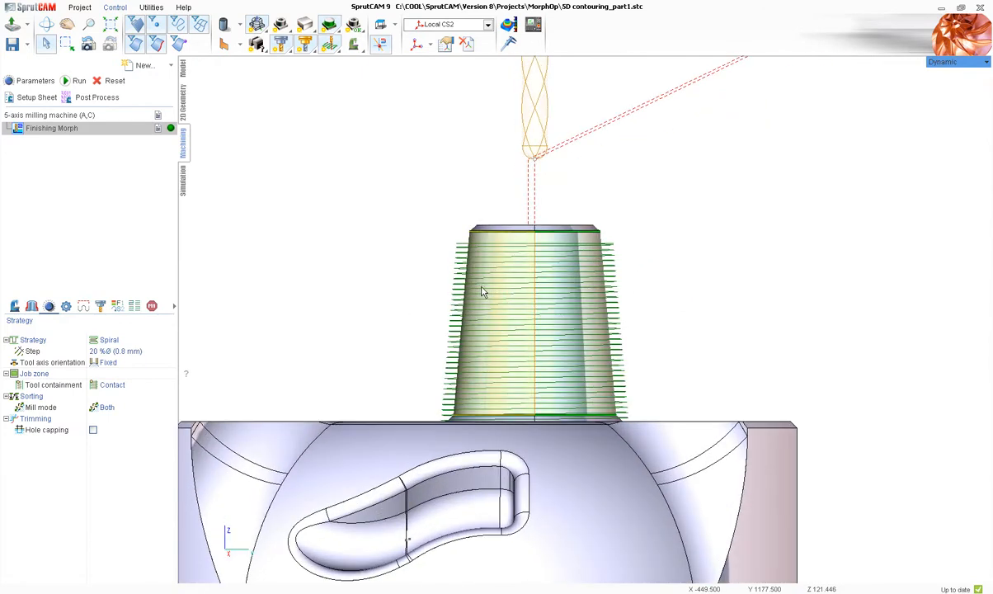
# Set the tool axis orientation to Normal to drive curves 5d, widen the operation pane and recalculate the toolpath
pyautogui.click(141, 363)
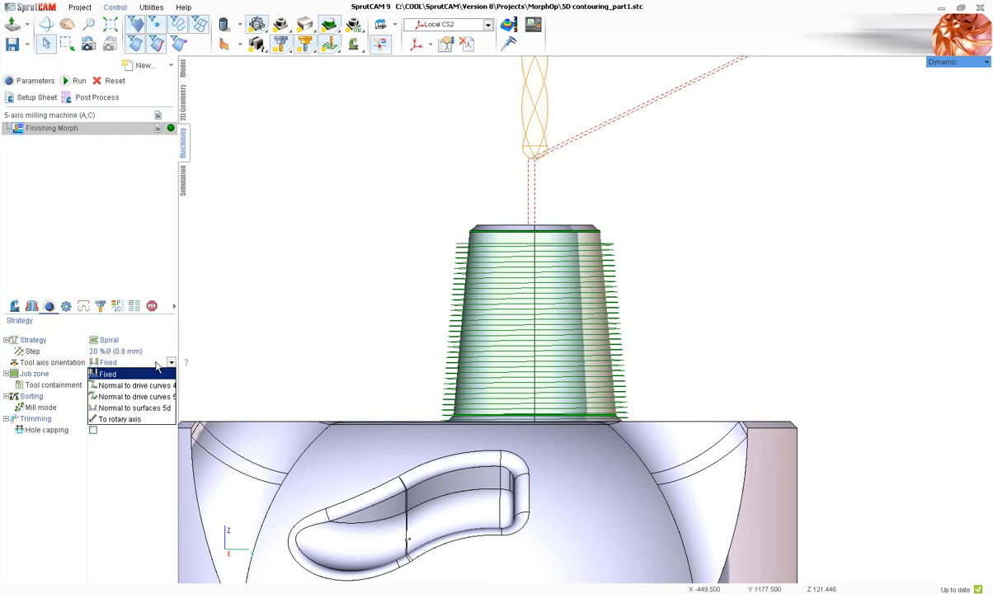
pyautogui.click(135, 396)
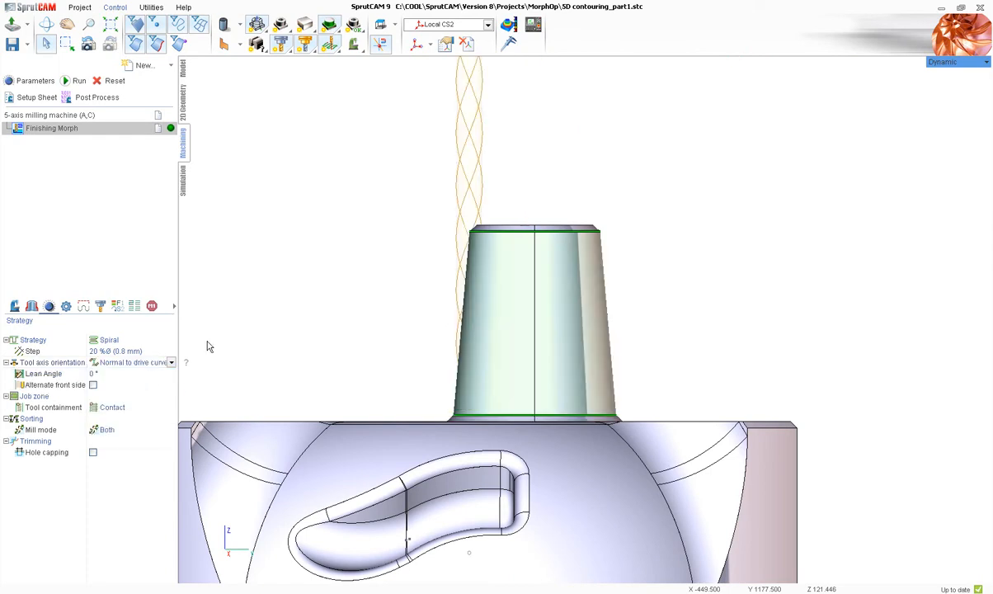
pyautogui.moveTo(176, 148); pyautogui.dragTo(204, 142)
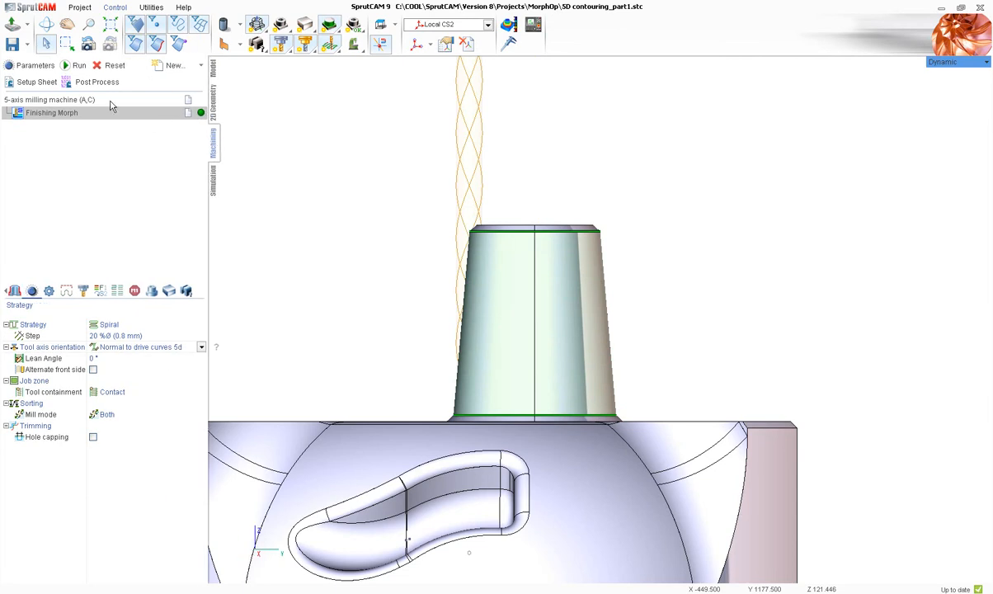
pyautogui.click(76, 65)
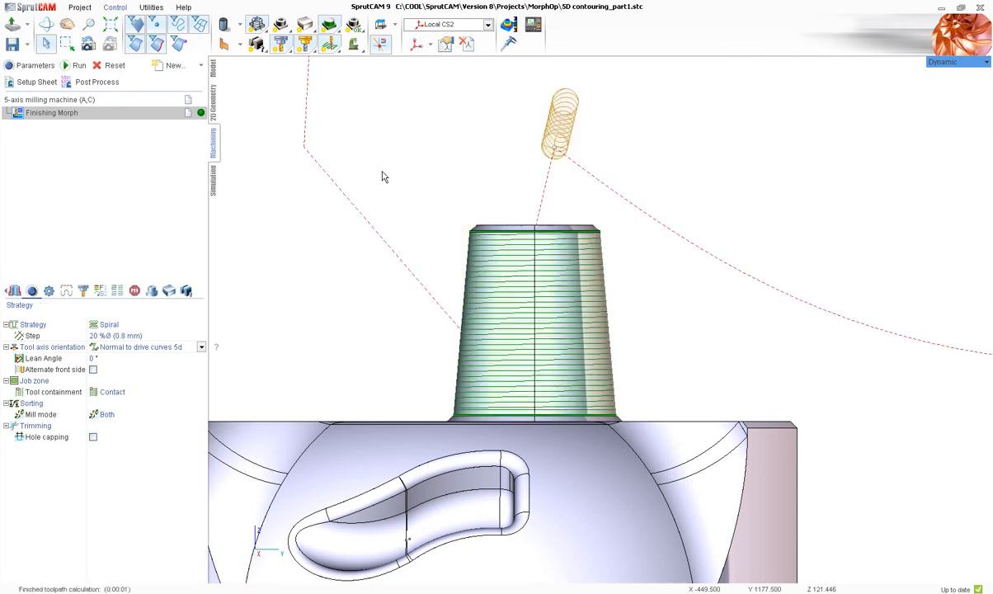
# Switch to simulation and show the tool on a single spiral pass in the upper part of the boss
pyautogui.scroll(-2, 454, 240)
pyautogui.click(212, 169)
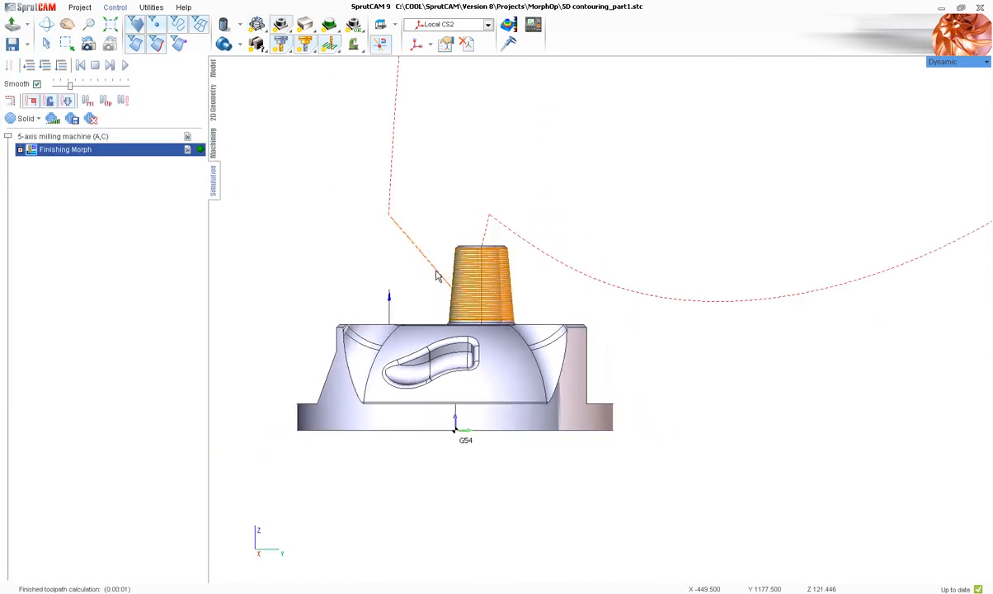
pyautogui.scroll(2, 434, 282)
pyautogui.click(568, 264)
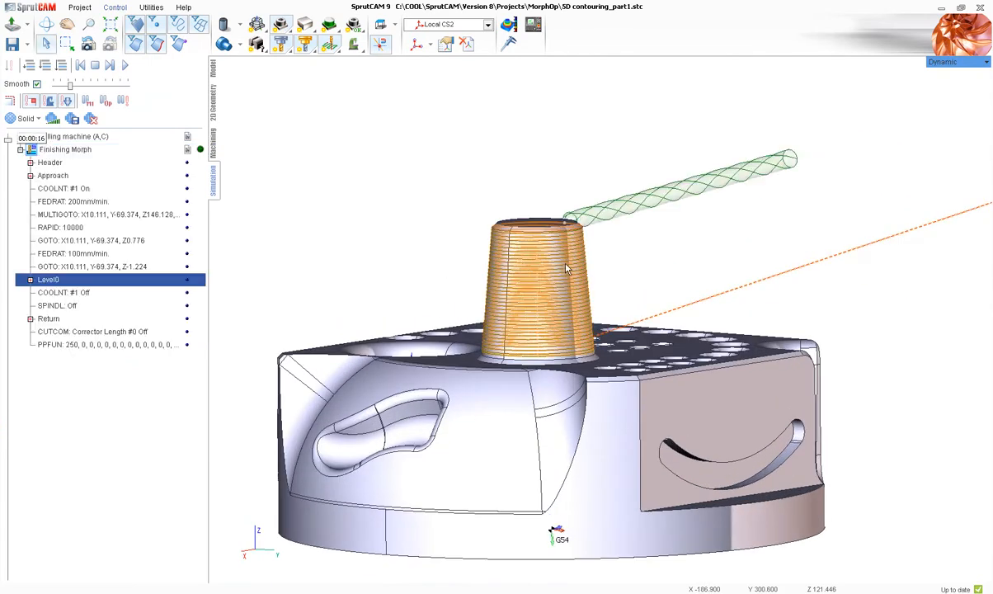
pyautogui.click(575, 260)
pyautogui.scroll(3, 575, 262)
pyautogui.moveTo(735, 259); pyautogui.dragTo(593, 264, button='middle')
pyautogui.scroll(-3, 374, 244)
pyautogui.moveTo(354, 267); pyautogui.dragTo(587, 173, button='middle')
pyautogui.scroll(2, 588, 174)
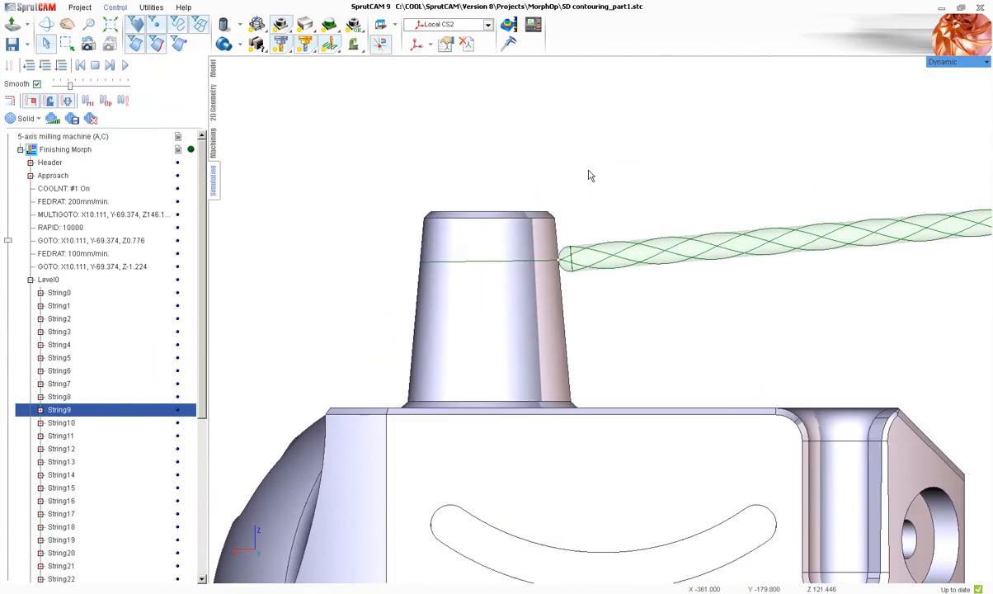
# Move the simulated tool down through the Level0 strings, then back up to String12
pyautogui.press('Down')
pyautogui.press('Down')
pyautogui.press('Down')
pyautogui.press('Down')
pyautogui.press('Down')
pyautogui.press('Down')
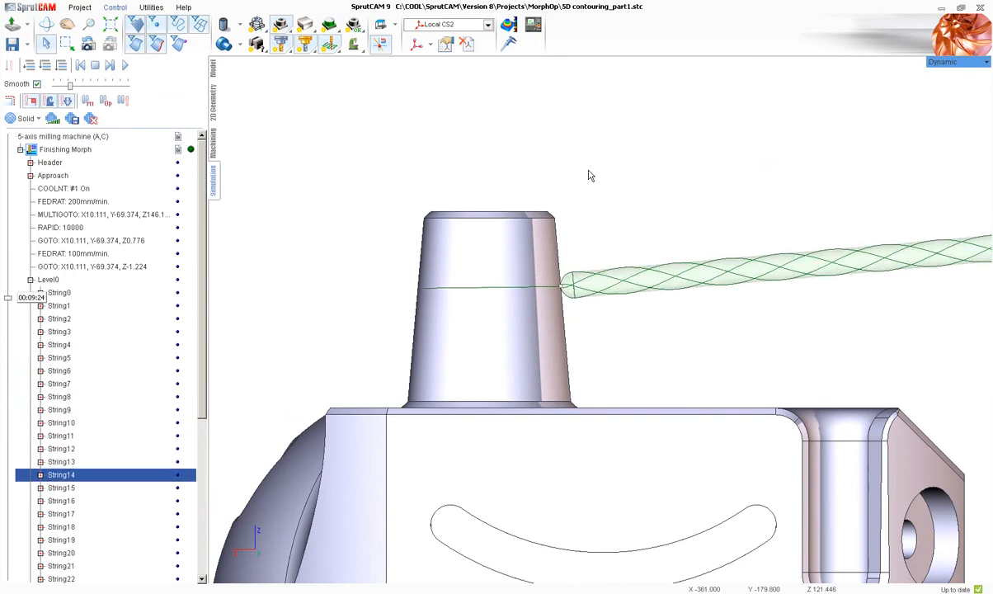
pyautogui.press('Up')
pyautogui.press('Up')
pyautogui.press('Up')
# Expand String12 and trace its MULTIGOTO points forward and back to check the tool's tilt around the boss
pyautogui.press('Right')
pyautogui.press('Down')
pyautogui.press('Down')
pyautogui.press('Down')
pyautogui.press('Down')
pyautogui.press('Down')
pyautogui.press('Down')
pyautogui.press('Down')
pyautogui.press('Down')
pyautogui.press('Down')
pyautogui.press('Down')
pyautogui.press('Down')
pyautogui.press('Down')
pyautogui.press('Down')
pyautogui.press('Down')
pyautogui.press('Down')
pyautogui.press('Down')
pyautogui.press('Down')
pyautogui.press('Down')
pyautogui.press('Down')
pyautogui.press('Down')
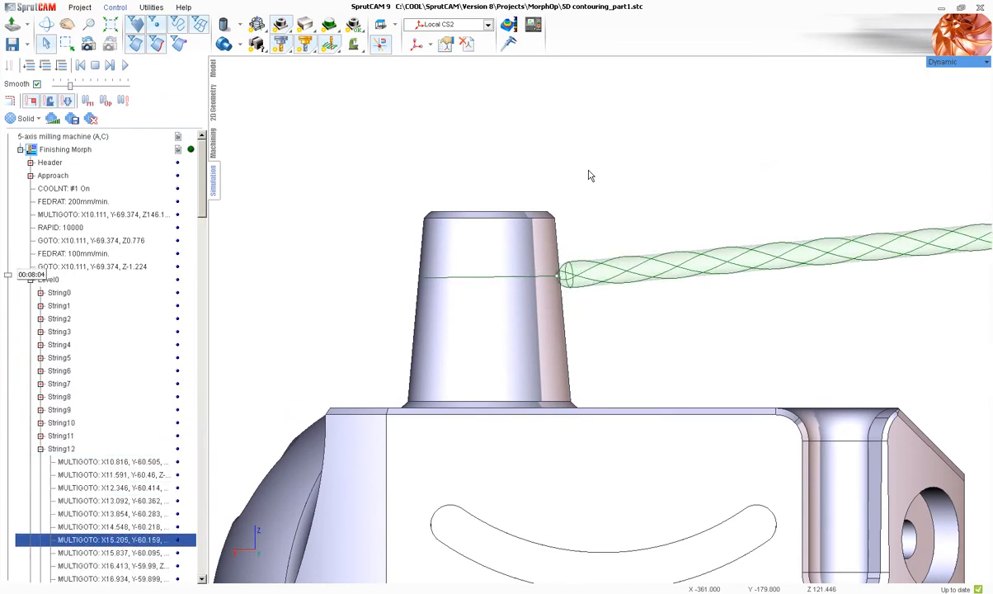
pyautogui.press('Down')
pyautogui.press('Down')
pyautogui.press('Down')
pyautogui.press('Down')
pyautogui.press('Down')
pyautogui.press('Down')
pyautogui.press('Down')
pyautogui.press('Down')
pyautogui.press('Down')
pyautogui.press('Down')
pyautogui.press('Down')
pyautogui.press('Down')
pyautogui.press('Down')
pyautogui.press('Down')
pyautogui.press('Down')
pyautogui.press('Down')
pyautogui.press('Down')
pyautogui.press('Down')
pyautogui.press('Down')
pyautogui.press('Down')
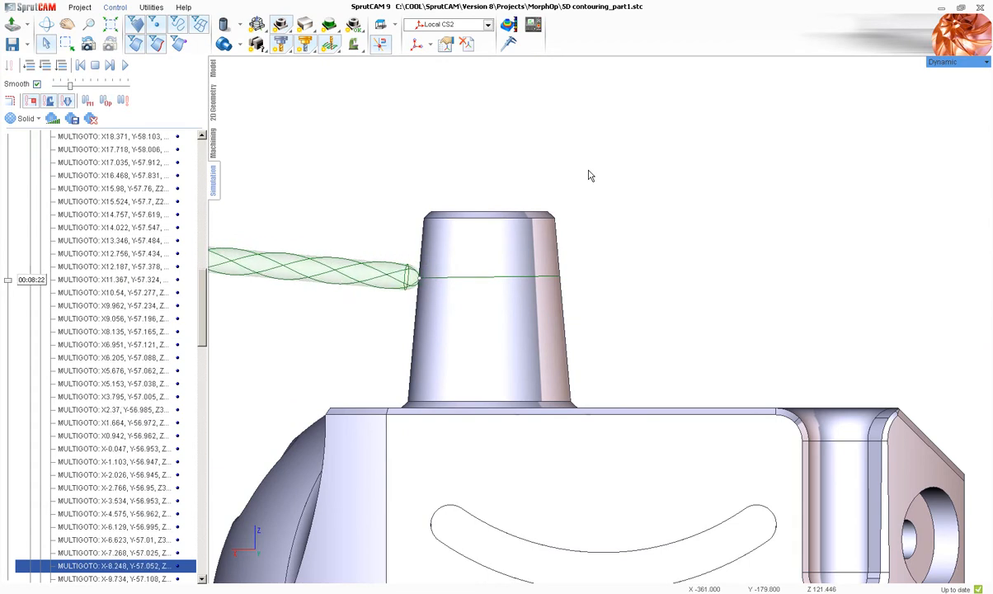
pyautogui.press('Down')
pyautogui.press('Down')
pyautogui.press('Down')
pyautogui.press('Down')
pyautogui.press('Down')
pyautogui.press('Down')
pyautogui.press('Down')
pyautogui.press('Down')
pyautogui.press('Down')
pyautogui.press('Down')
pyautogui.press('Down')
pyautogui.press('Down')
pyautogui.press('Down')
pyautogui.press('Down')
pyautogui.press('Down')
pyautogui.press('Down')
pyautogui.press('Down')
pyautogui.press('Down')
pyautogui.press('Down')
pyautogui.press('Down')
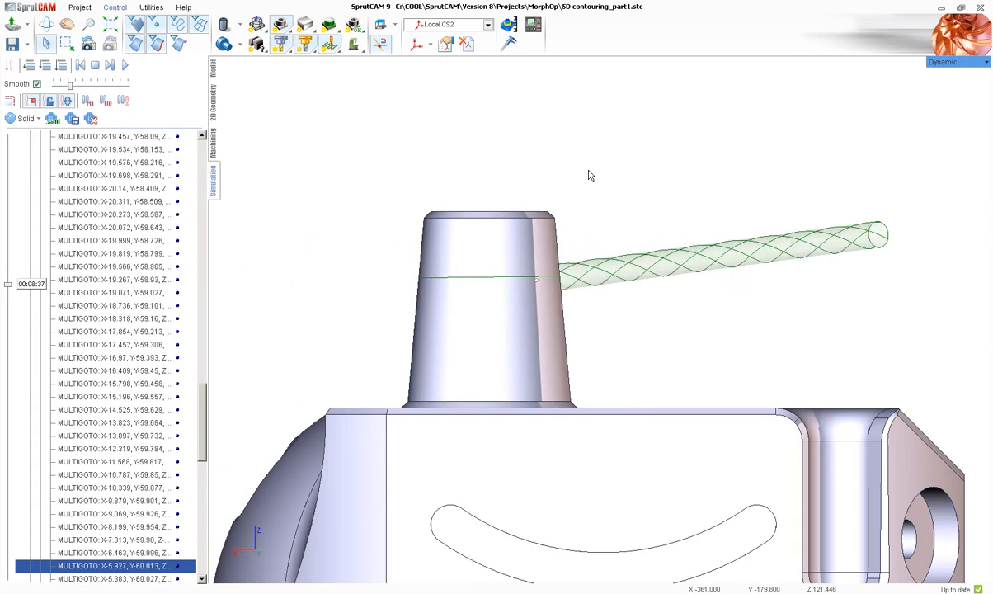
pyautogui.press('Down')
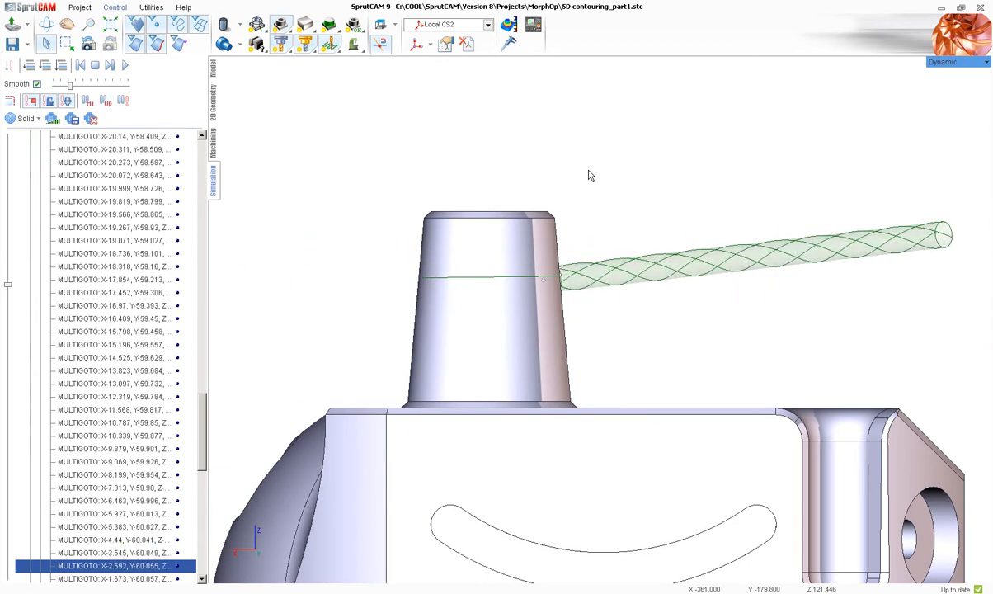
pyautogui.press('Up')
pyautogui.press('Up')
pyautogui.press('Up')
pyautogui.press('Up')
pyautogui.press('Up')
pyautogui.press('Up')
pyautogui.press('Up')
pyautogui.press('Up')
pyautogui.press('Up')
pyautogui.press('Up')
pyautogui.press('Up')
pyautogui.press('Up')
pyautogui.press('Up')
pyautogui.press('Up')
pyautogui.press('Up')
pyautogui.press('Up')
pyautogui.press('Up')
pyautogui.press('Up')
pyautogui.press('Up')
pyautogui.press('Up')
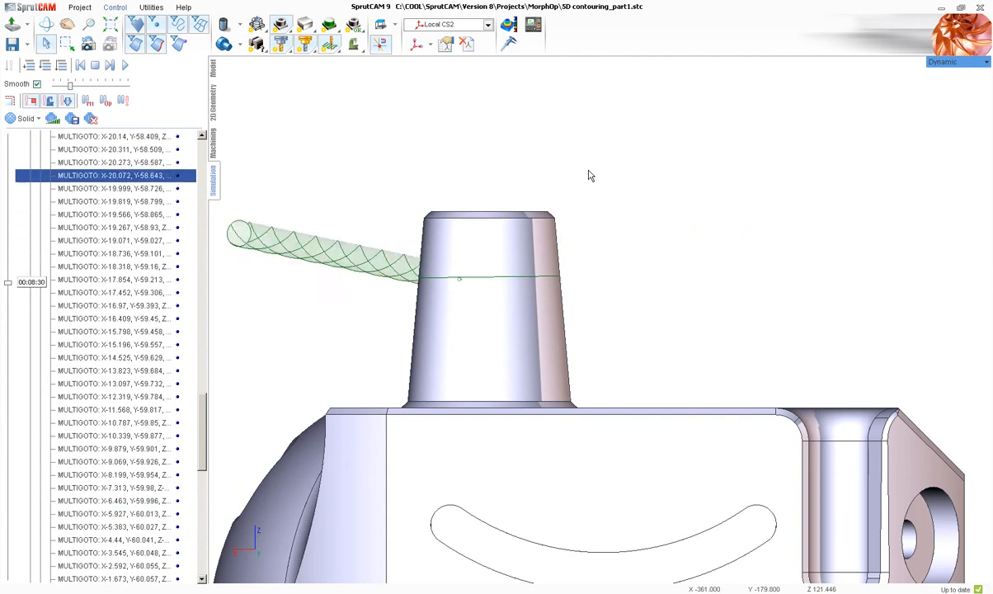
pyautogui.press('Up')
pyautogui.press('Up')
pyautogui.press('Up')
pyautogui.press('Up')
pyautogui.press('Up')
pyautogui.press('Up')
pyautogui.press('Up')
pyautogui.press('Up')
pyautogui.press('Up')
pyautogui.press('Up')
pyautogui.press('Up')
pyautogui.press('Up')
pyautogui.press('Up')
pyautogui.press('Up')
pyautogui.press('Up')
pyautogui.press('Up')
pyautogui.press('Up')
pyautogui.press('Up')
pyautogui.press('Up')
pyautogui.press('Up')
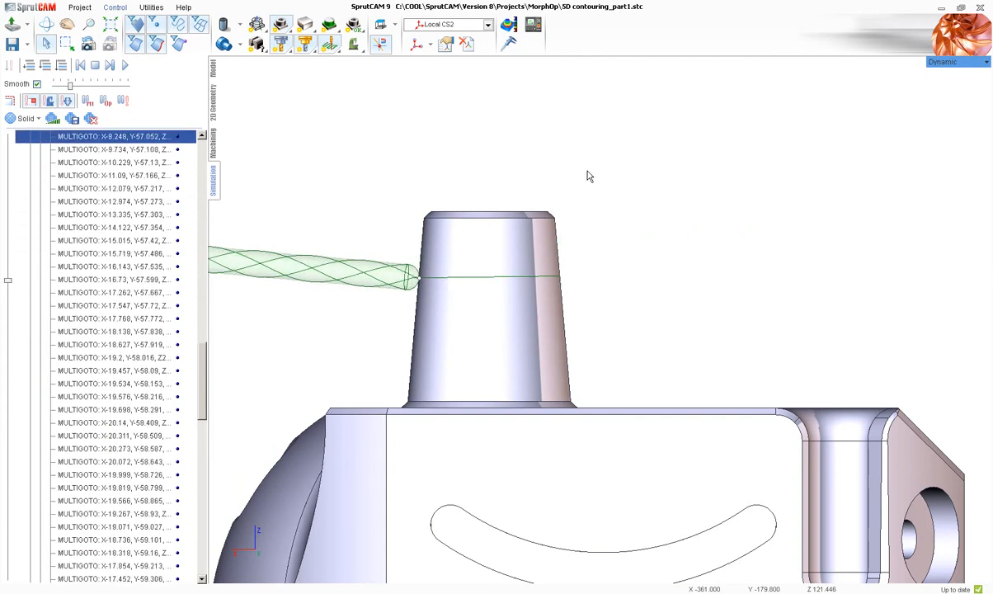
# Return from simulation to the machining setup and examine the complete spiral toolpath on the tapered boss from the side
pyautogui.scroll(-3, 572, 316)
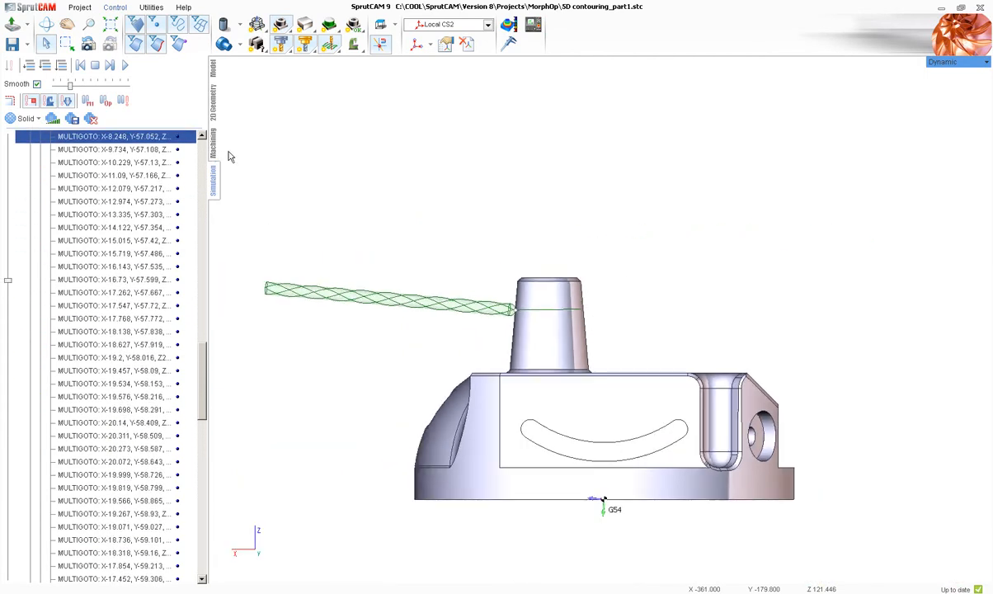
pyautogui.scroll(2, 567, 264)
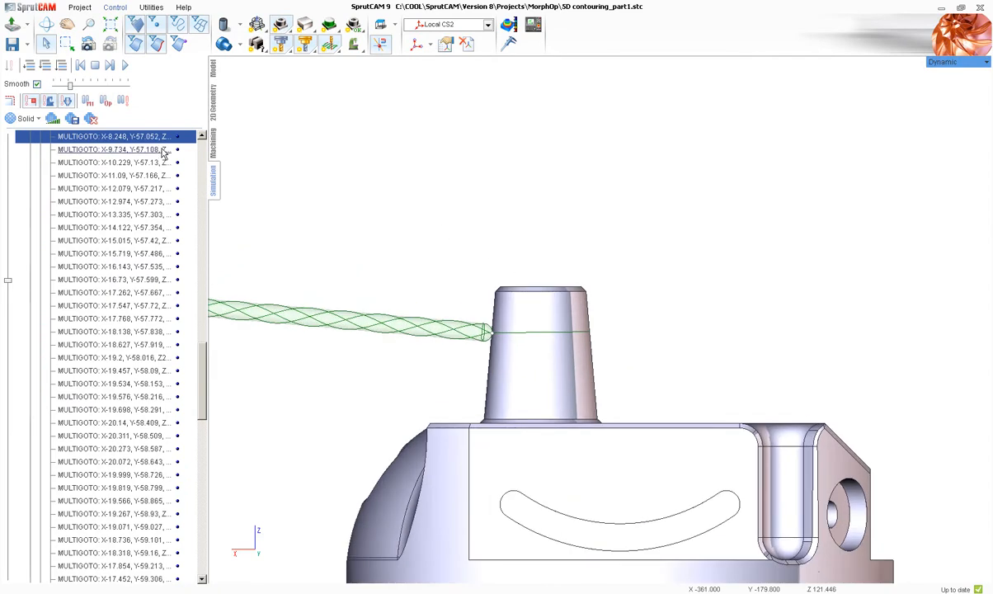
pyautogui.click(214, 142)
pyautogui.scroll(2, 507, 322)
pyautogui.scroll(-1, 437, 299)
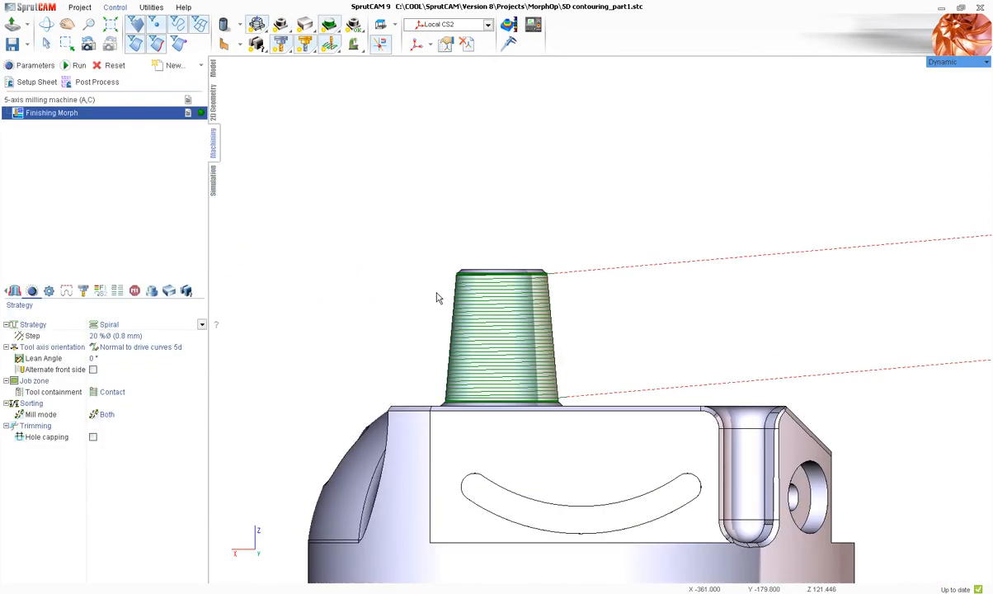
pyautogui.moveTo(431, 275)
pyautogui.mouseDown(button='middle')
pyautogui.moveTo(404, 307)
pyautogui.moveTo(421, 292)
pyautogui.mouseUp(button='middle')
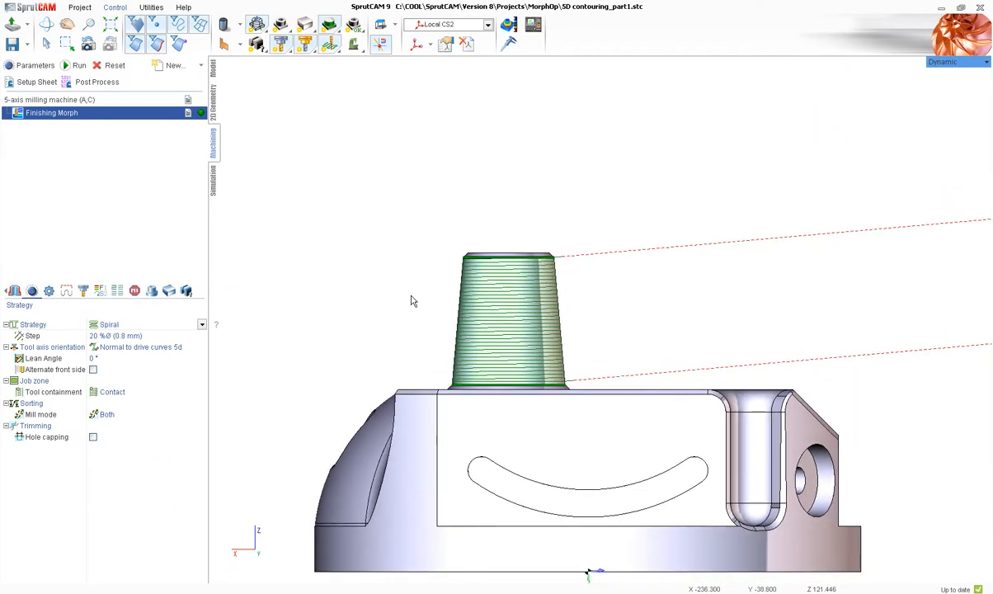
# Set the lean angle of the Finishing Morph operation to 50° and recalculate the toolpath
pyautogui.click(126, 358)
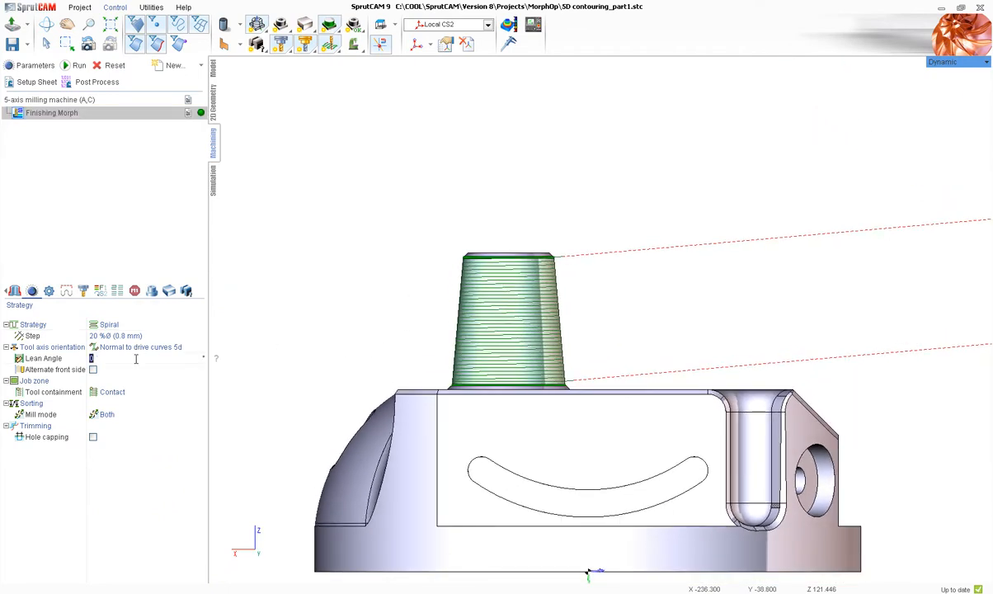
pyautogui.moveTo(439, 325); pyautogui.dragTo(406, 325, button='middle')
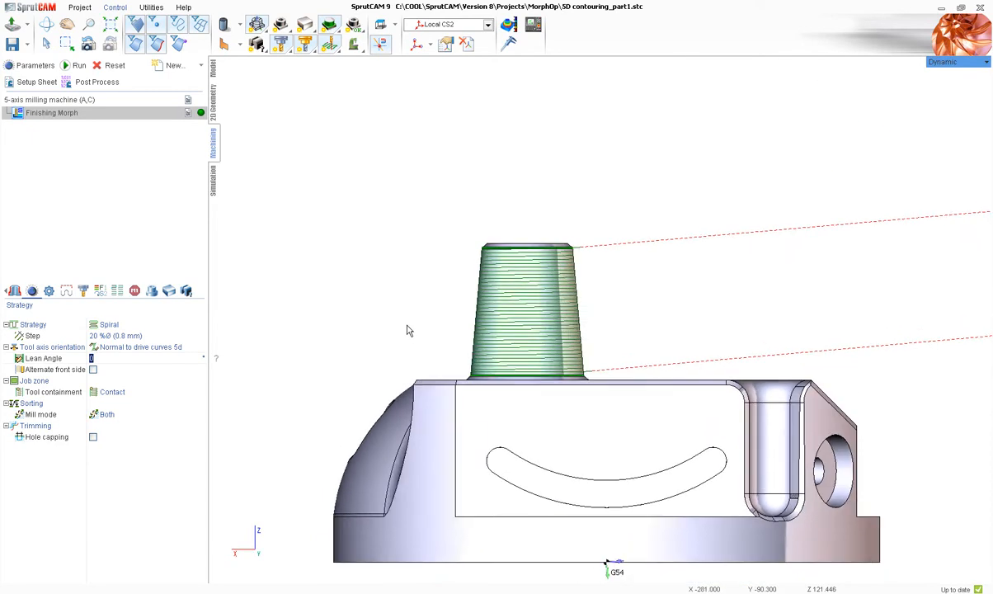
pyautogui.scroll(-4, 406, 325)
pyautogui.scroll(3, 523, 293)
pyautogui.scroll(2, 466, 342)
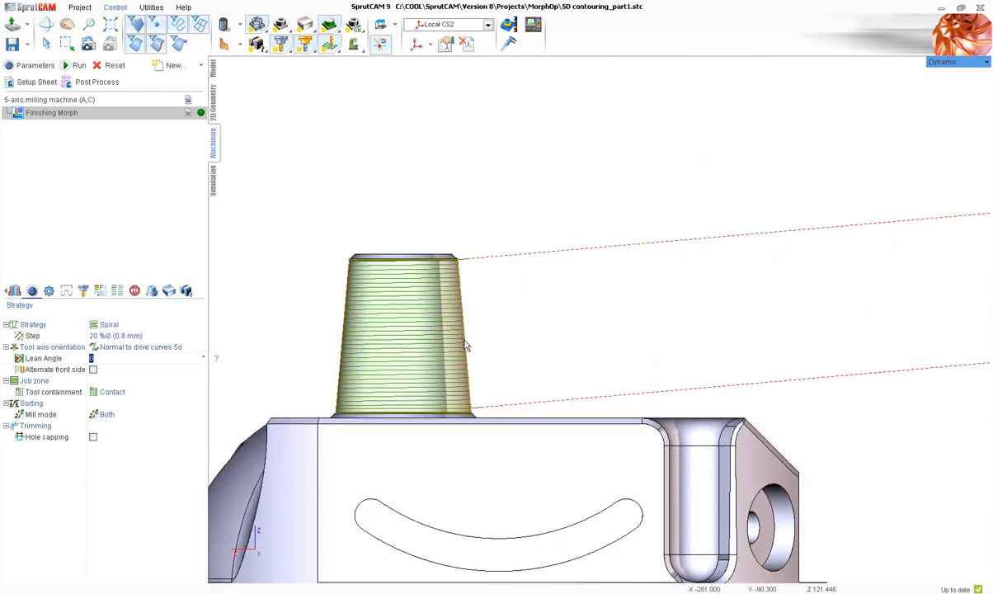
pyautogui.scroll(-1, 466, 344)
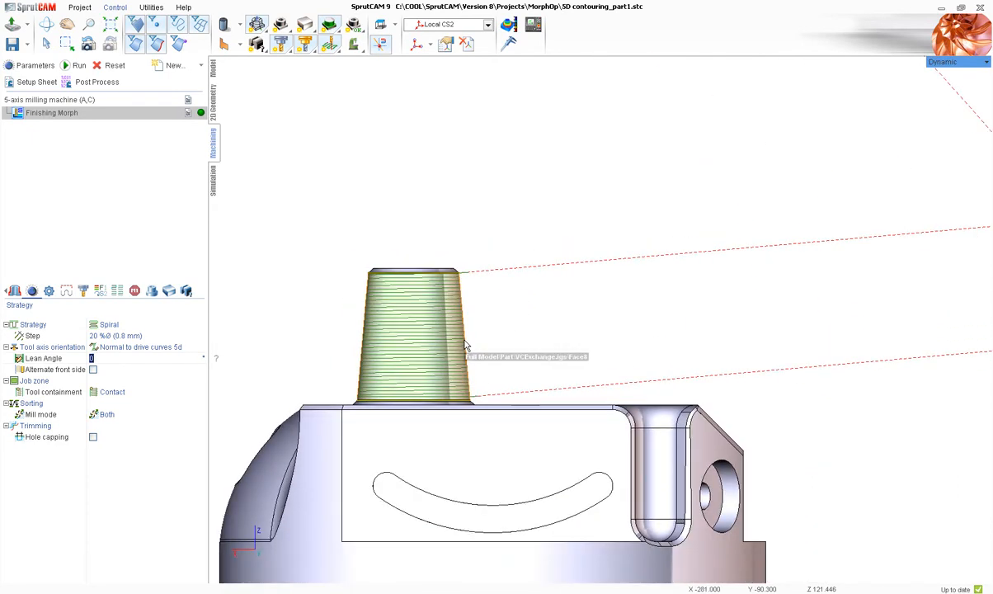
pyautogui.scroll(-2, 371, 337)
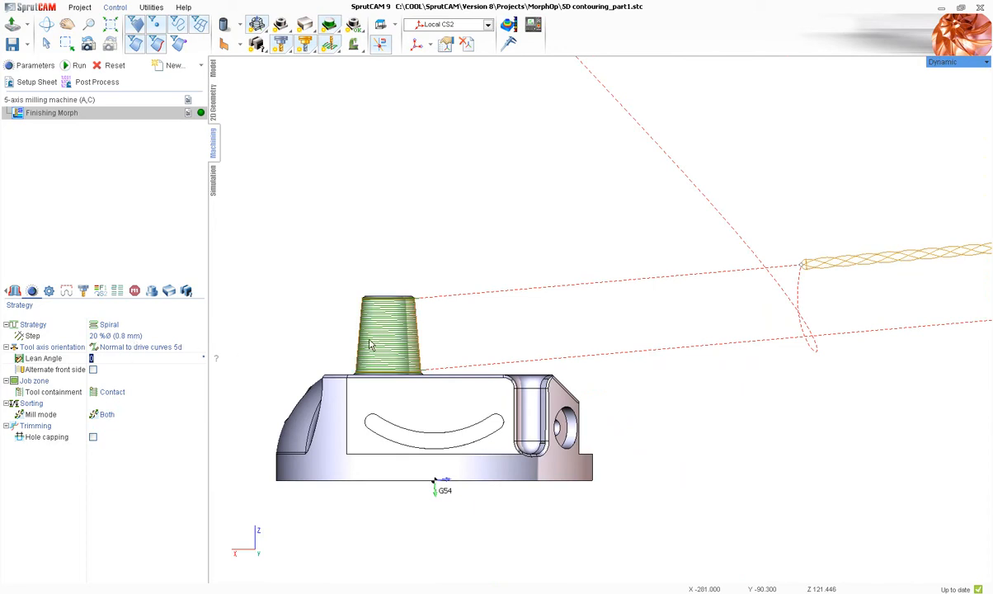
pyautogui.scroll(2, 340, 326)
pyautogui.scroll(-2, 338, 323)
pyautogui.scroll(1, 346, 338)
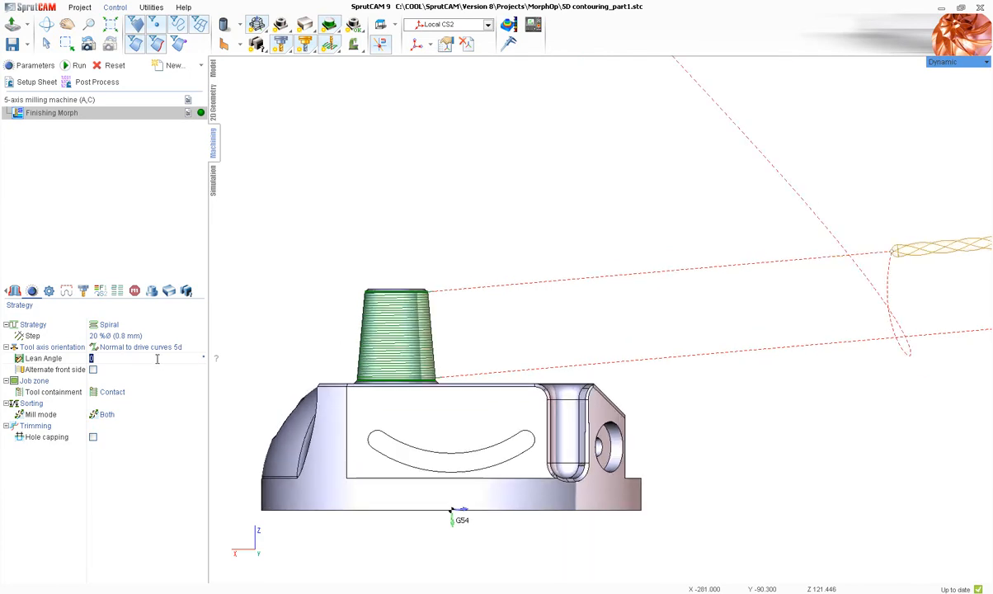
pyautogui.click(203, 356)
pyautogui.write('50')
pyautogui.press('Return')
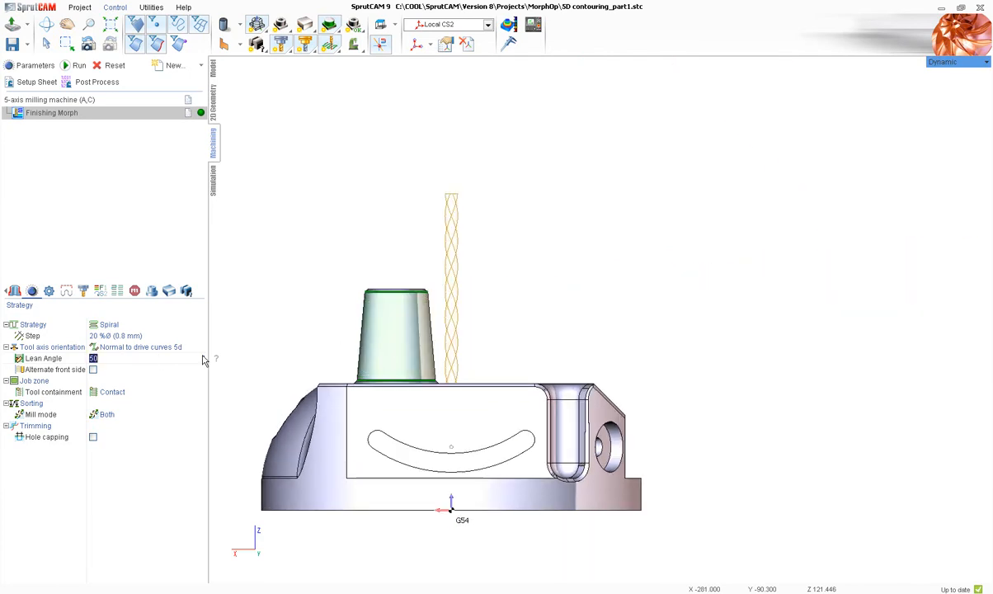
pyautogui.click(83, 68)
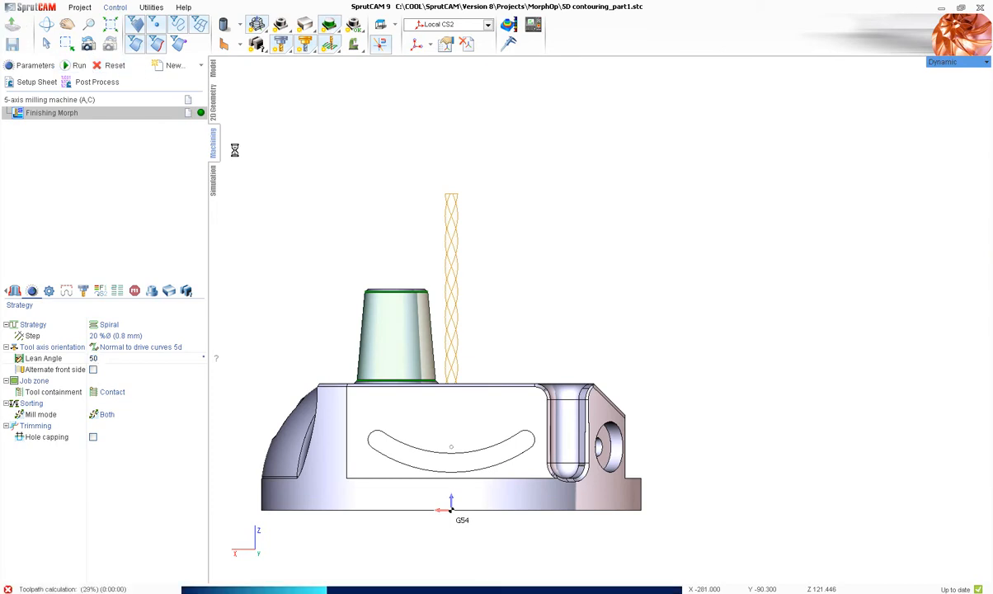
# Simulate the tool on a single spiral pass of the boss, starting at String10, to check its lean against the wall
pyautogui.click(212, 175)
pyautogui.scroll(3, 437, 334)
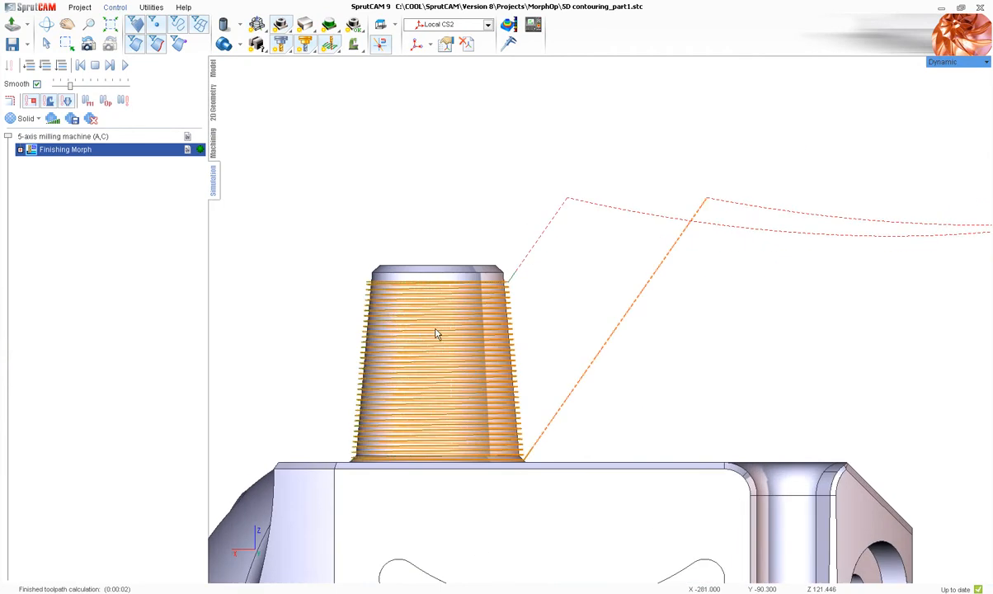
pyautogui.click(438, 331)
pyautogui.click(438, 333)
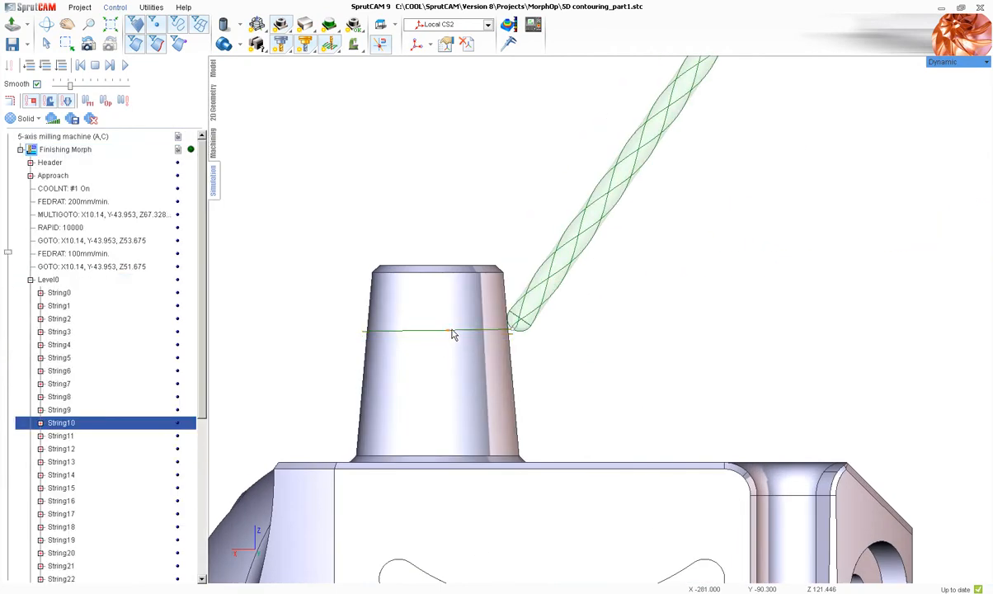
pyautogui.click(452, 332)
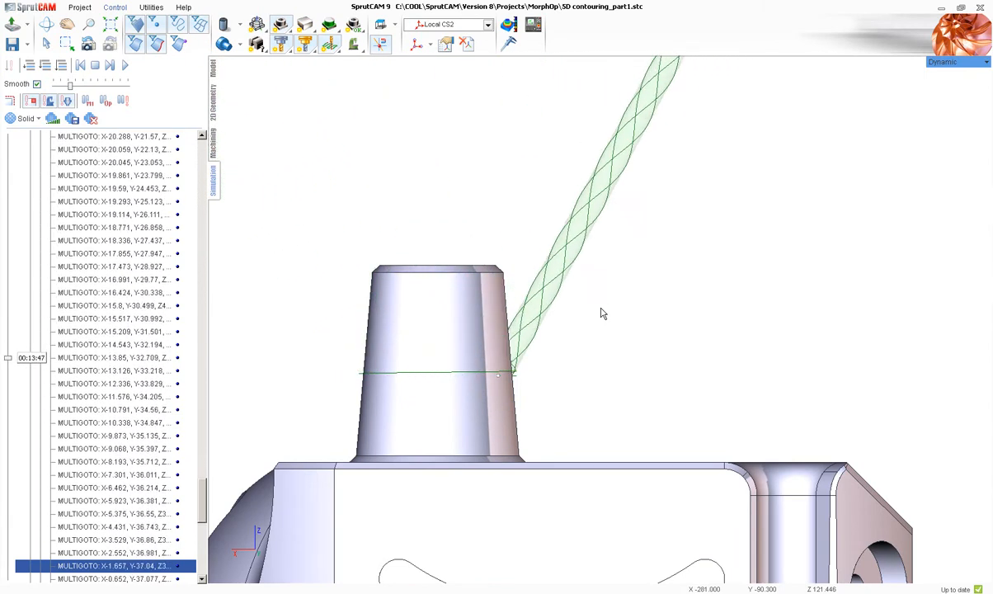
# Return to the machining setup, set the lean angle to -5° and recalculate the toolpath
pyautogui.click(212, 142)
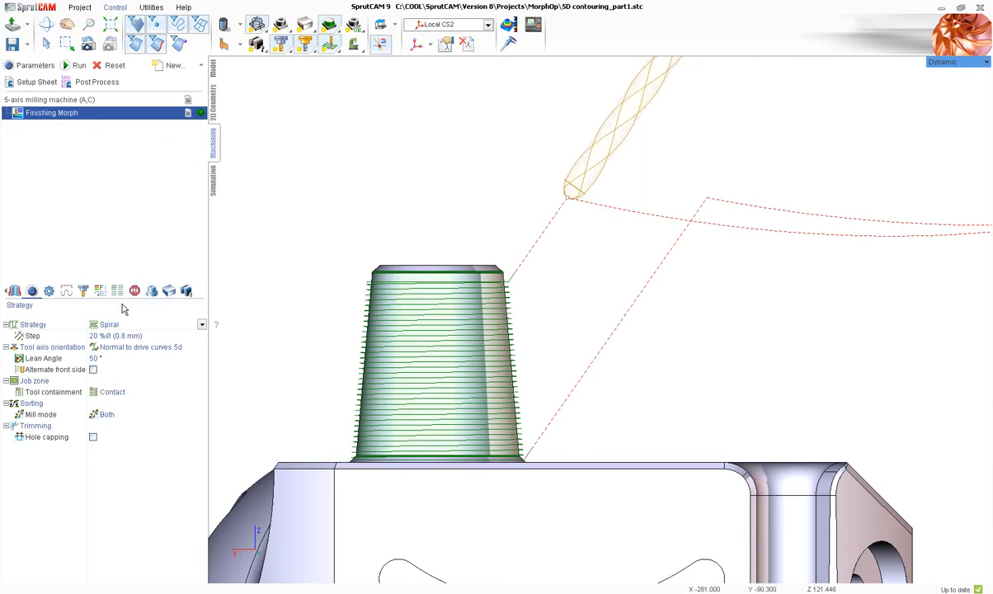
pyautogui.click(122, 358)
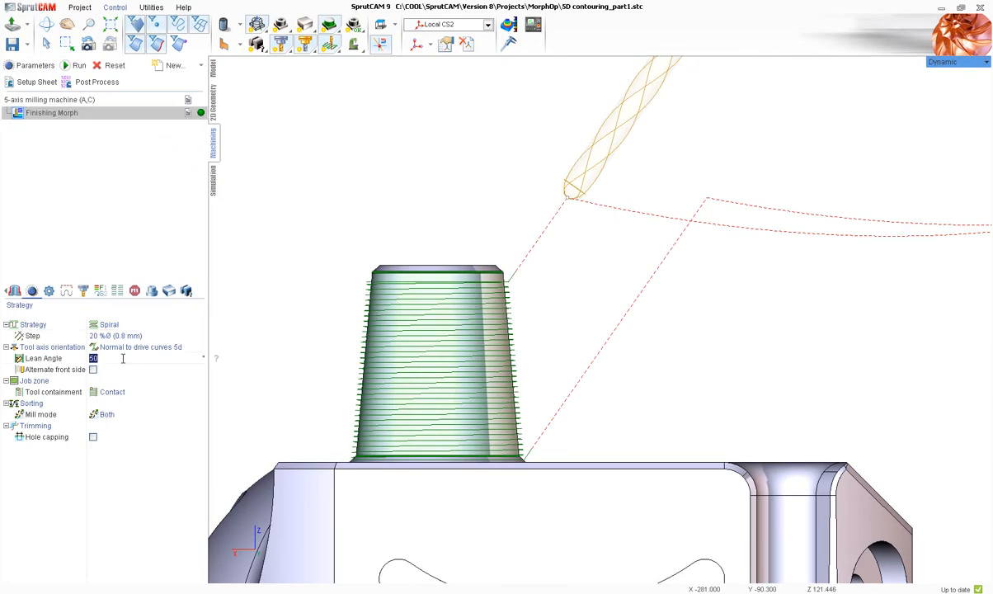
pyautogui.write('0')
pyautogui.press('Return')
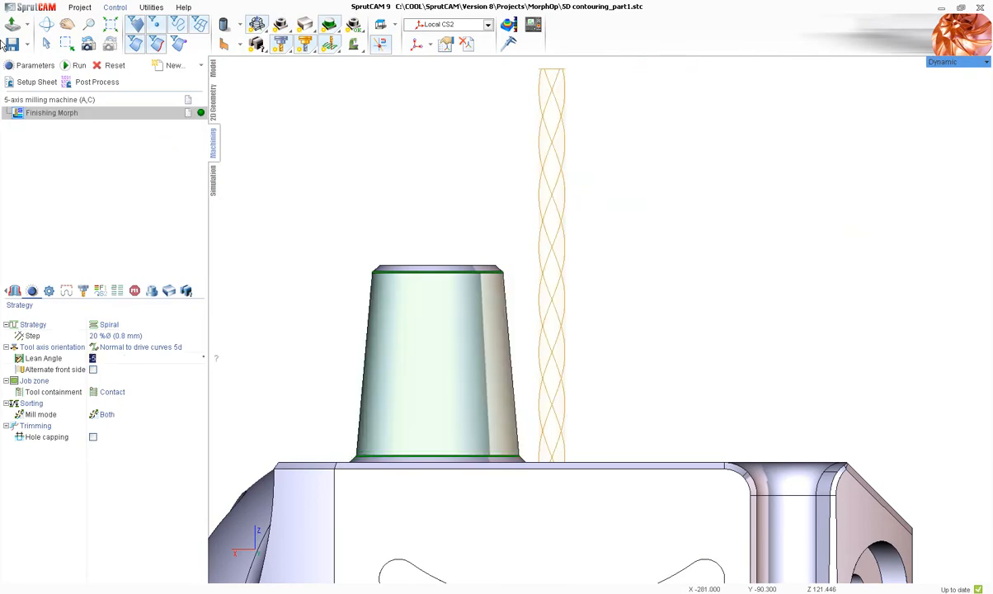
pyautogui.click(74, 66)
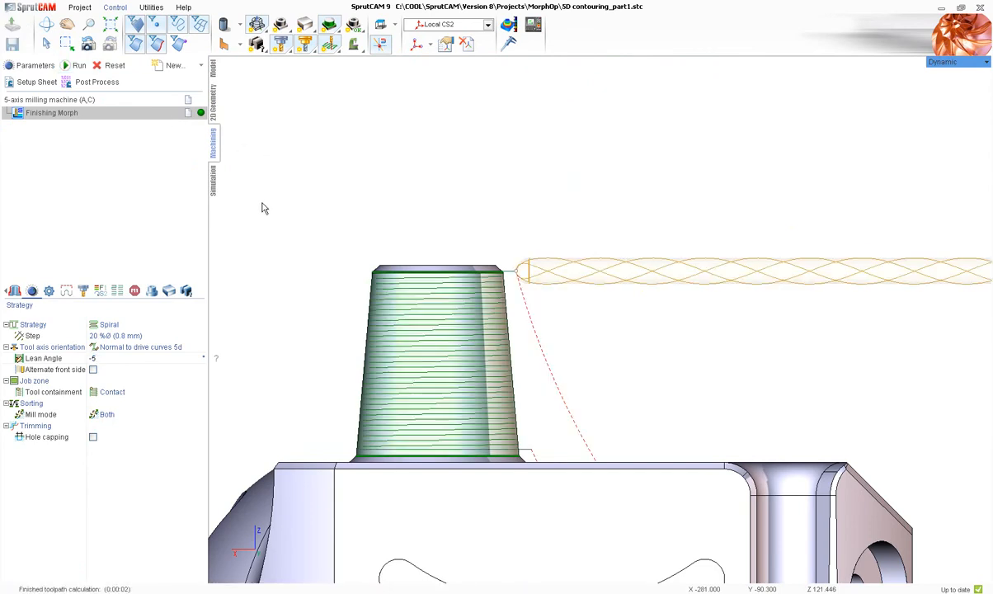
# Switch to simulation and show the tool on the String6 pass near the upper edge of the boss
pyautogui.click(209, 180)
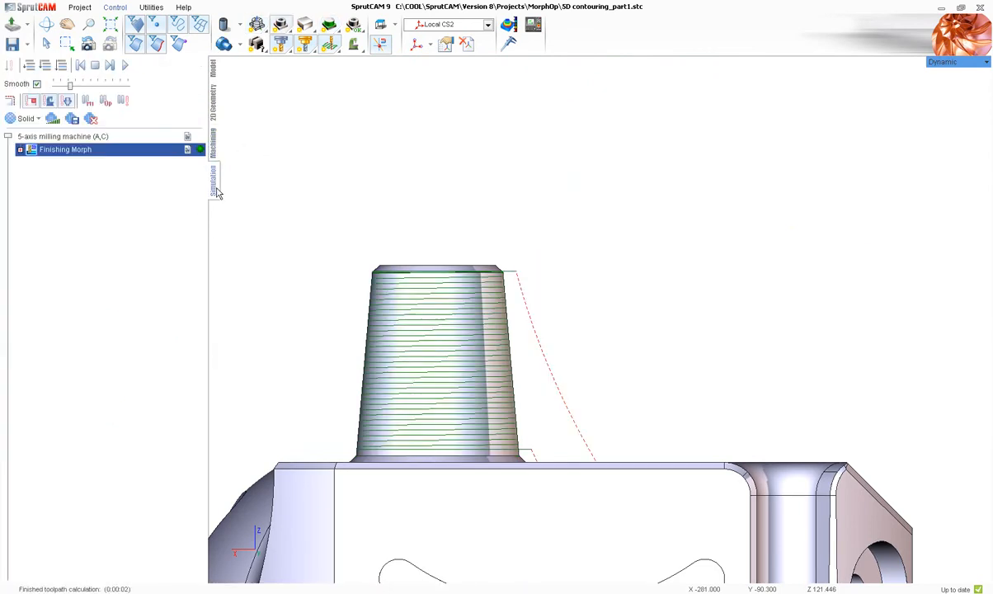
pyautogui.click(486, 297)
pyautogui.click(486, 297)
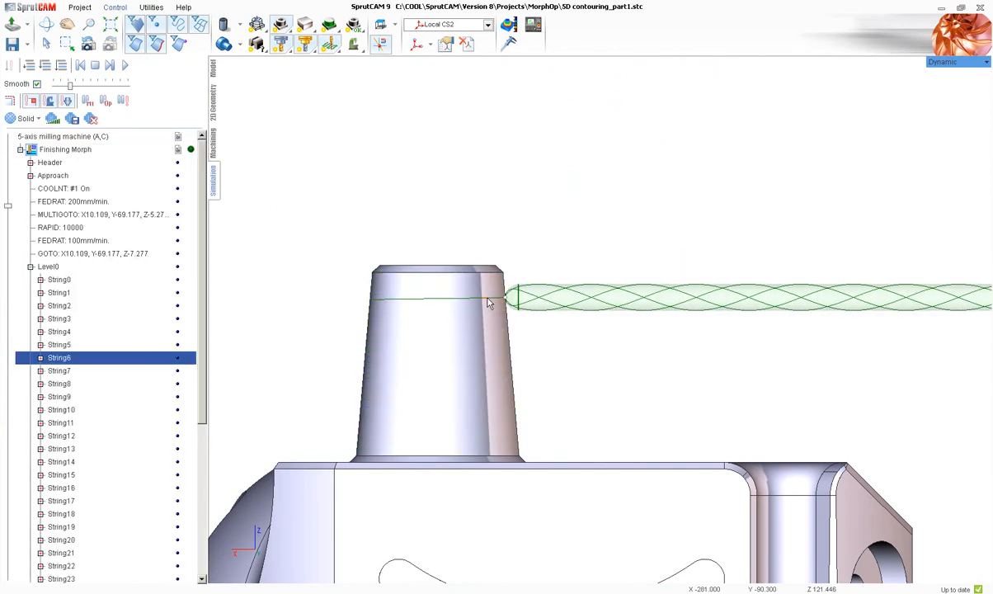
# Expand String6 and trace the tool through its MULTIGOTO points around the boss, continuing down to String12
pyautogui.click(486, 297)
pyautogui.moveTo(622, 222); pyautogui.dragTo(622, 224, button='middle')
pyautogui.press('Down')
pyautogui.press('Down')
pyautogui.press('Down')
pyautogui.press('Down')
pyautogui.press('Down')
pyautogui.press('Down')
pyautogui.press('Down')
pyautogui.press('Down')
pyautogui.press('Down')
pyautogui.press('Down')
pyautogui.press('Down')
pyautogui.press('Down')
pyautogui.press('Down')
pyautogui.press('Down')
pyautogui.press('Down')
pyautogui.press('Down')
pyautogui.press('Down')
pyautogui.press('Down')
pyautogui.press('Down')
pyautogui.press('Down')
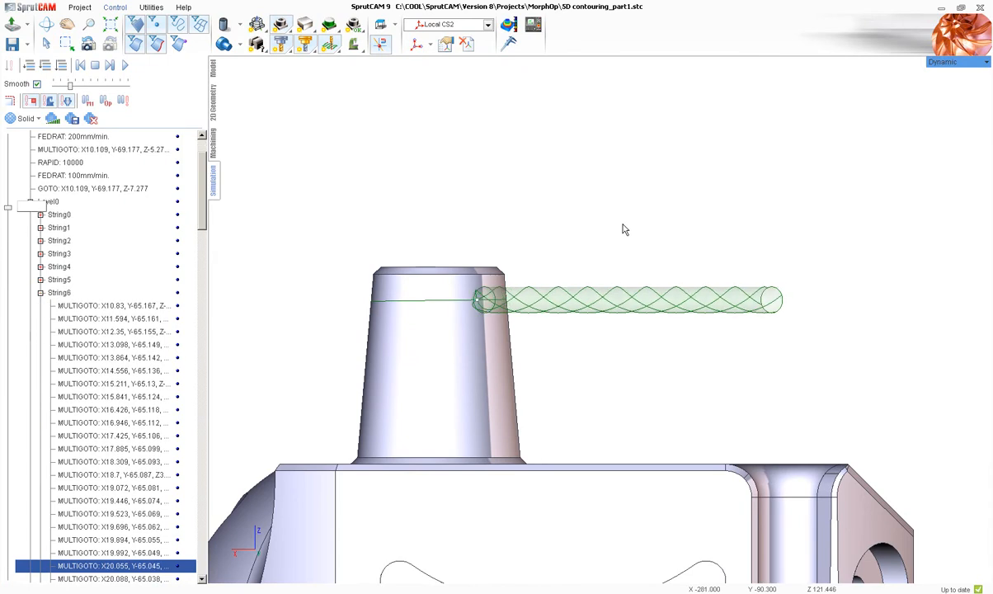
pyautogui.press('Down')
pyautogui.press('Down')
pyautogui.press('Down')
pyautogui.press('Down')
pyautogui.press('Down')
pyautogui.press('Down')
pyautogui.press('Down')
pyautogui.press('Down')
pyautogui.press('Down')
pyautogui.press('Down')
pyautogui.press('Down')
pyautogui.press('Down')
pyautogui.press('Down')
pyautogui.press('Down')
pyautogui.press('Down')
pyautogui.press('Down')
pyautogui.press('Down')
pyautogui.press('Down')
pyautogui.press('Down')
pyautogui.press('Down')
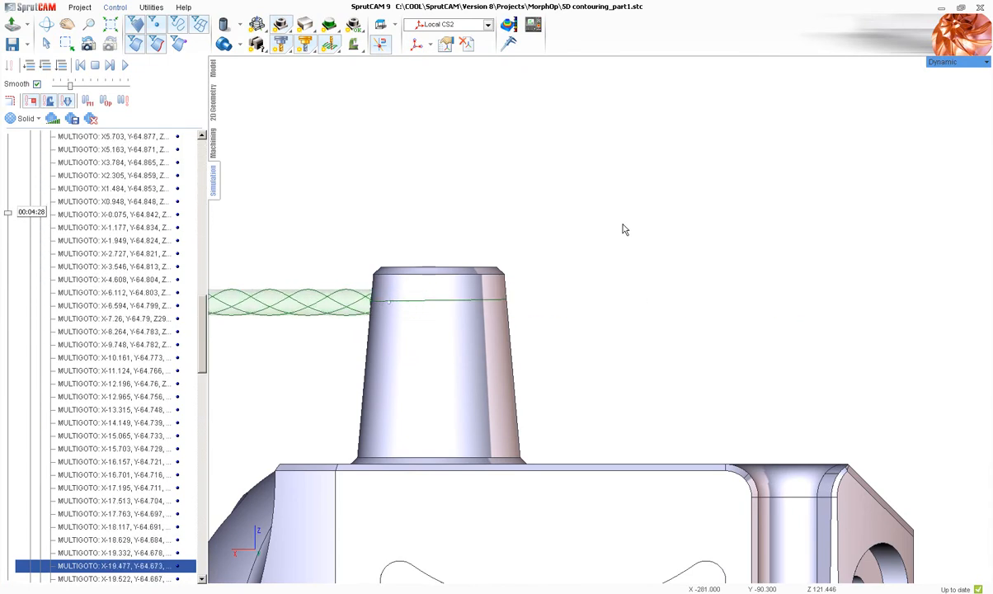
pyautogui.press('Down')
pyautogui.press('Down')
pyautogui.press('Down')
pyautogui.press('Down')
pyautogui.press('Down')
pyautogui.press('Down')
pyautogui.press('Down')
pyautogui.press('Down')
pyautogui.press('Down')
pyautogui.press('Down')
pyautogui.press('Down')
pyautogui.press('Down')
pyautogui.press('Down')
pyautogui.press('Down')
pyautogui.press('Down')
pyautogui.press('Down')
pyautogui.press('Down')
pyautogui.press('Down')
pyautogui.press('Down')
pyautogui.press('Down')
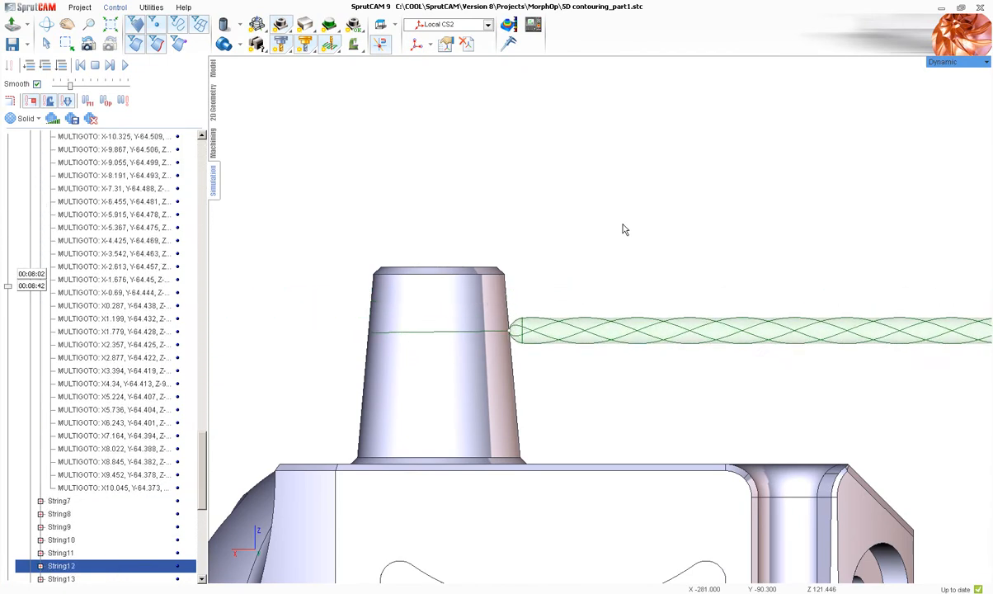
# Return to the machining setup and inspect the whole part with its spiral toolpath from an oblique angle above
pyautogui.moveTo(624, 229); pyautogui.dragTo(171, 80, button='middle')
pyautogui.click(214, 146)
pyautogui.scroll(-3, 658, 288)
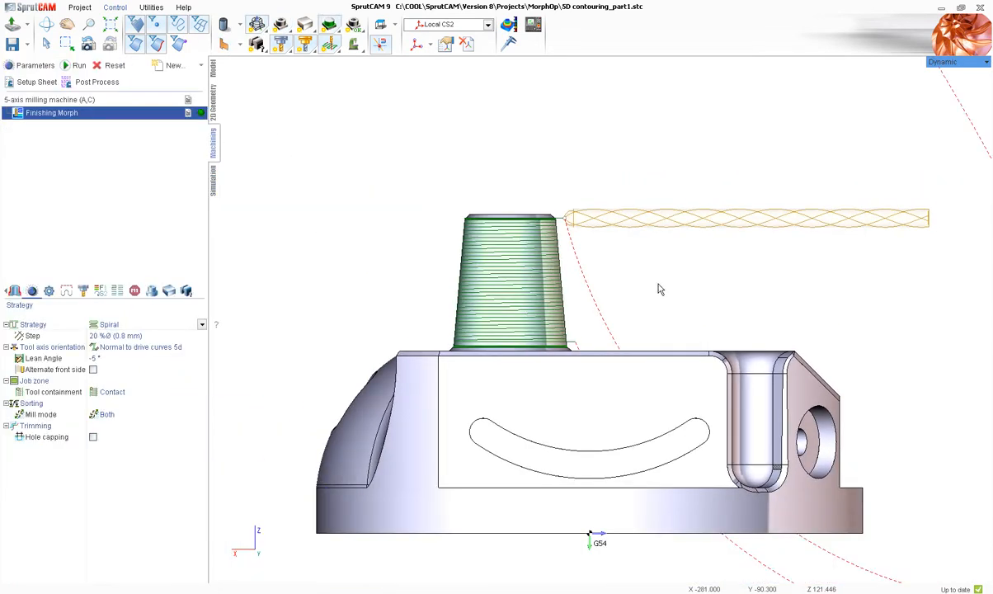
pyautogui.moveTo(624, 366); pyautogui.dragTo(387, 256, button='middle')
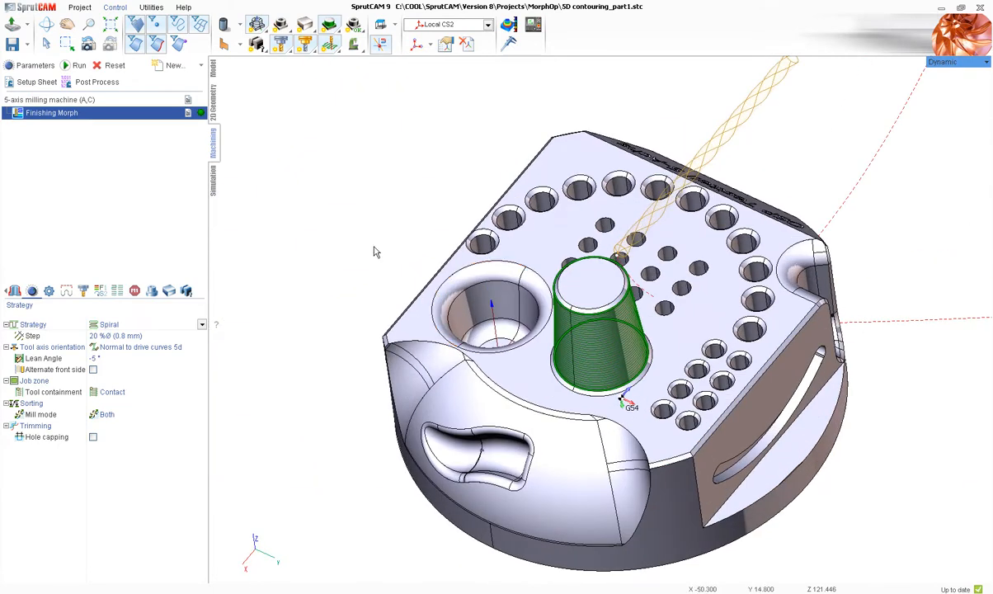
pyautogui.scroll(4, 396, 213)
pyautogui.moveTo(441, 233); pyautogui.dragTo(402, 277, button='middle')
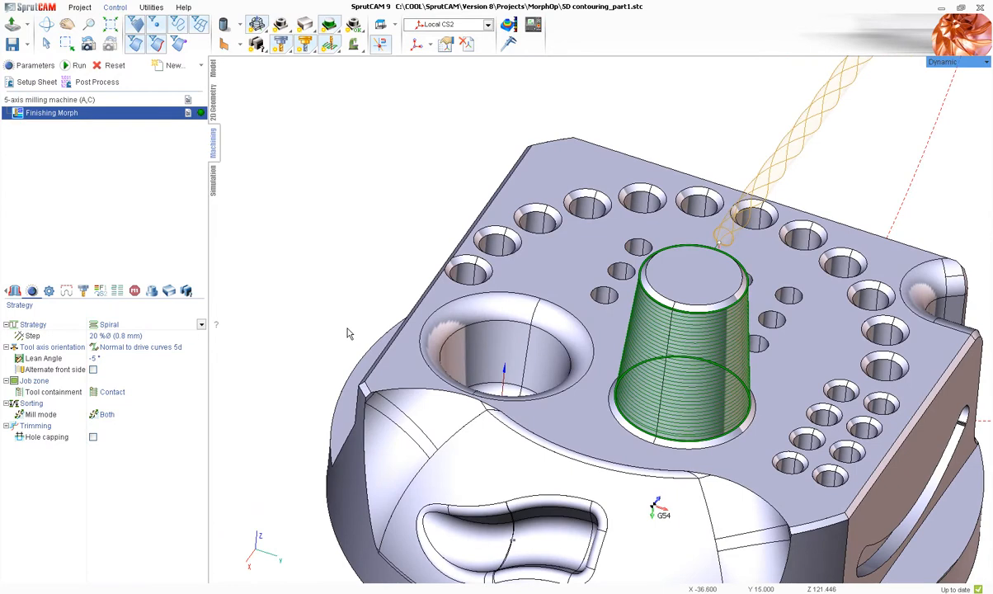
pyautogui.scroll(-3, 346, 322)
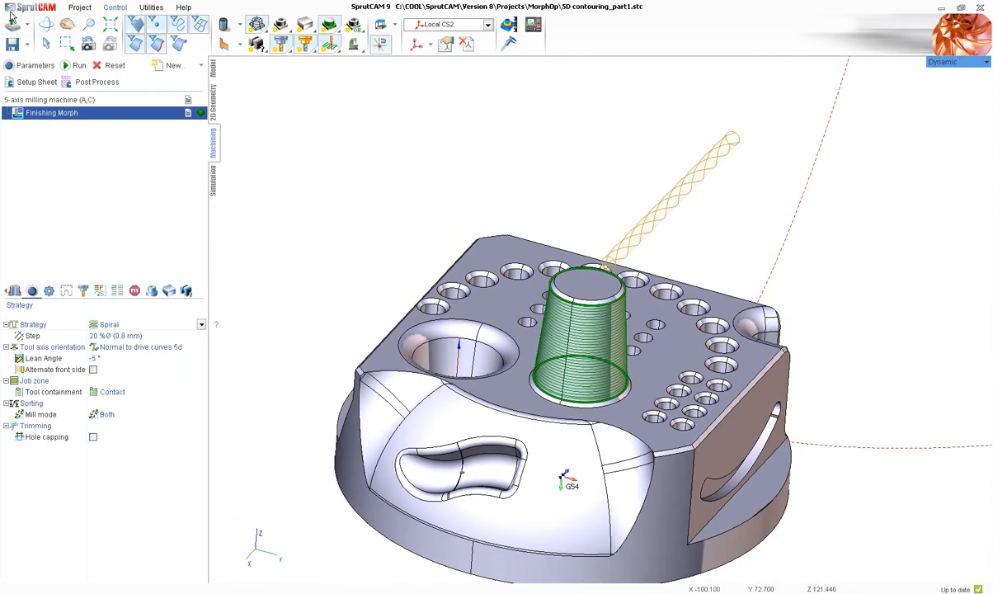
# Preview the projects in the MorphOp folder and open SyncLines.stc, discarding the changes to 5D contouring_part1.stc
pyautogui.click(14, 25)
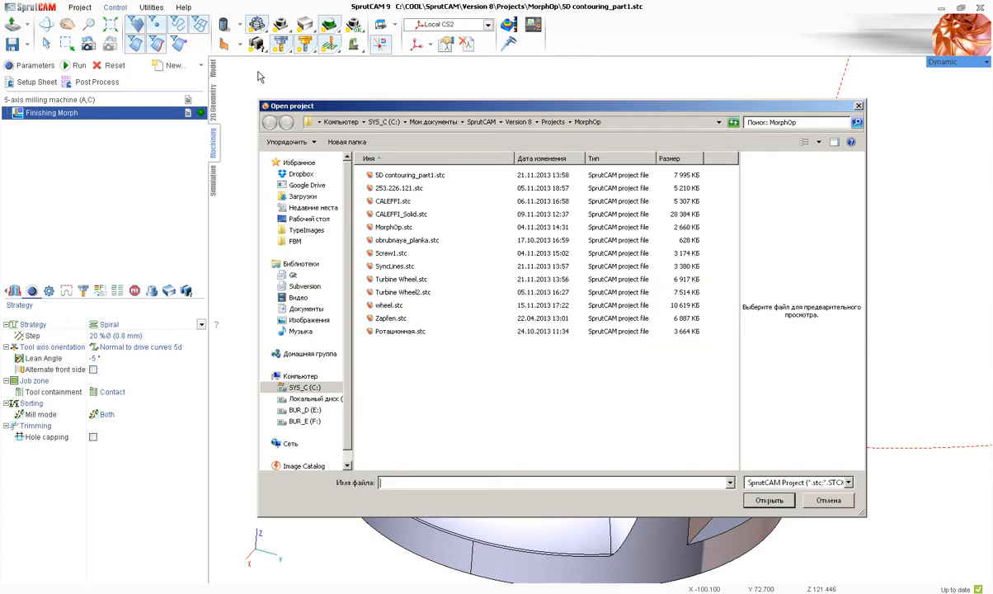
pyautogui.click(403, 176)
pyautogui.click(406, 189)
pyautogui.click(403, 214)
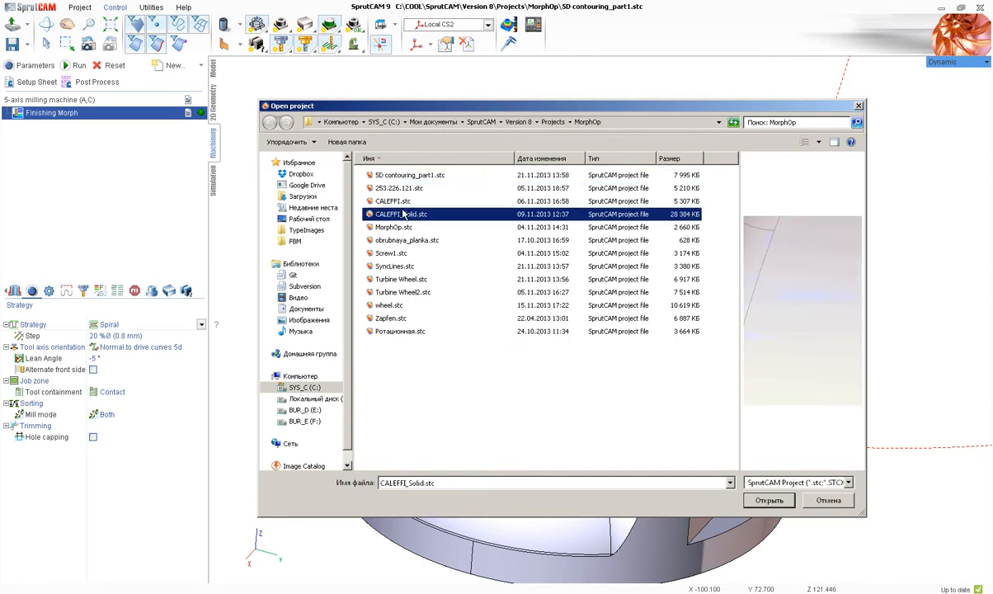
pyautogui.click(399, 189)
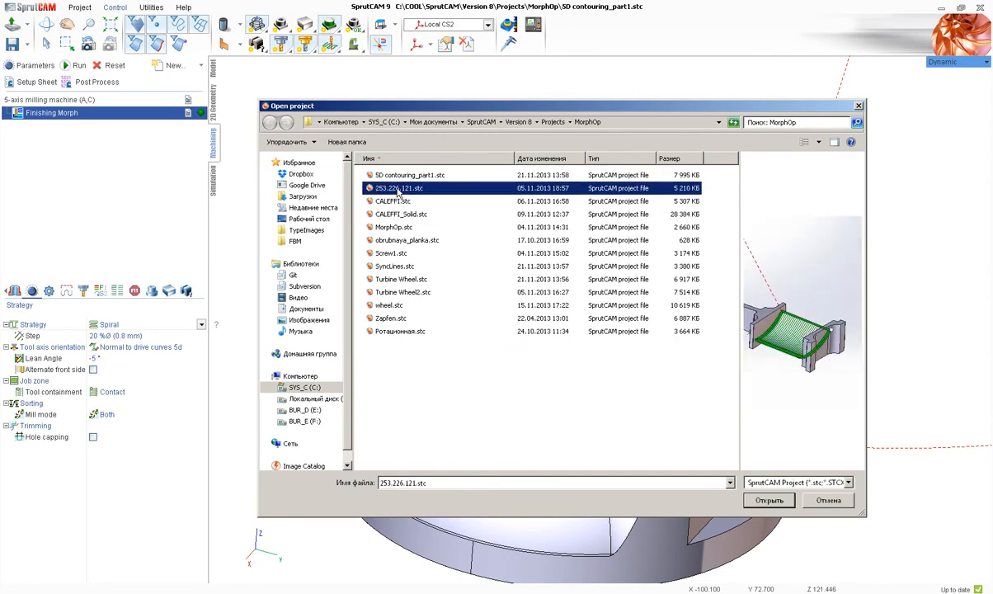
pyautogui.click(401, 203)
pyautogui.click(402, 214)
pyautogui.click(402, 227)
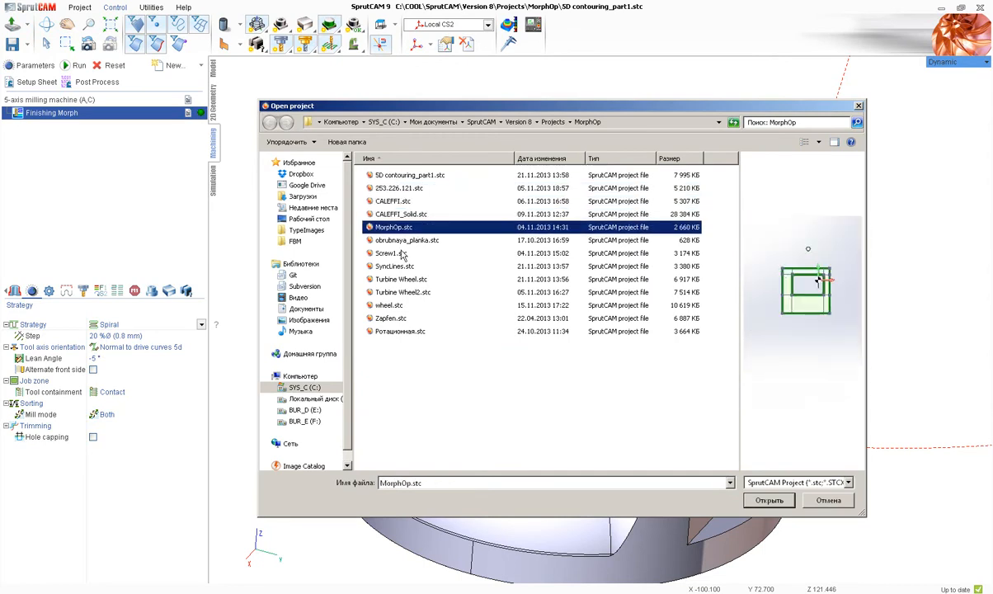
pyautogui.click(402, 254)
pyautogui.click(402, 267)
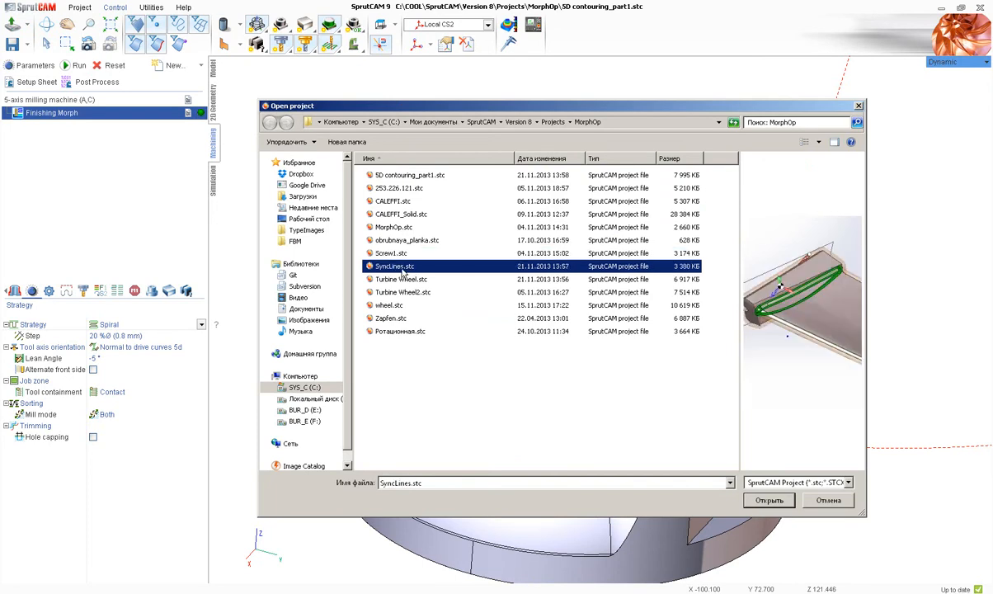
pyautogui.click(767, 501)
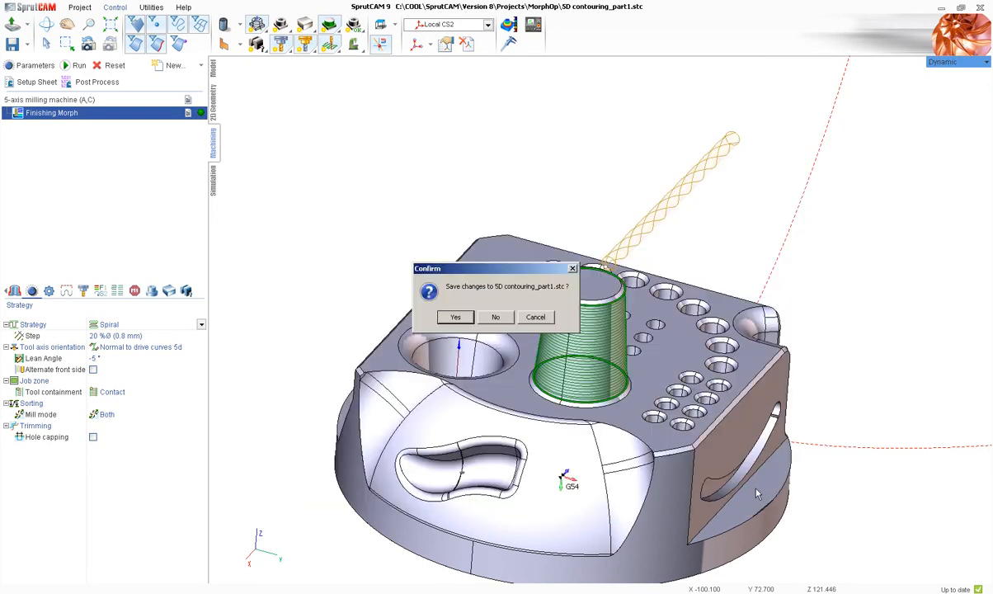
pyautogui.click(496, 317)
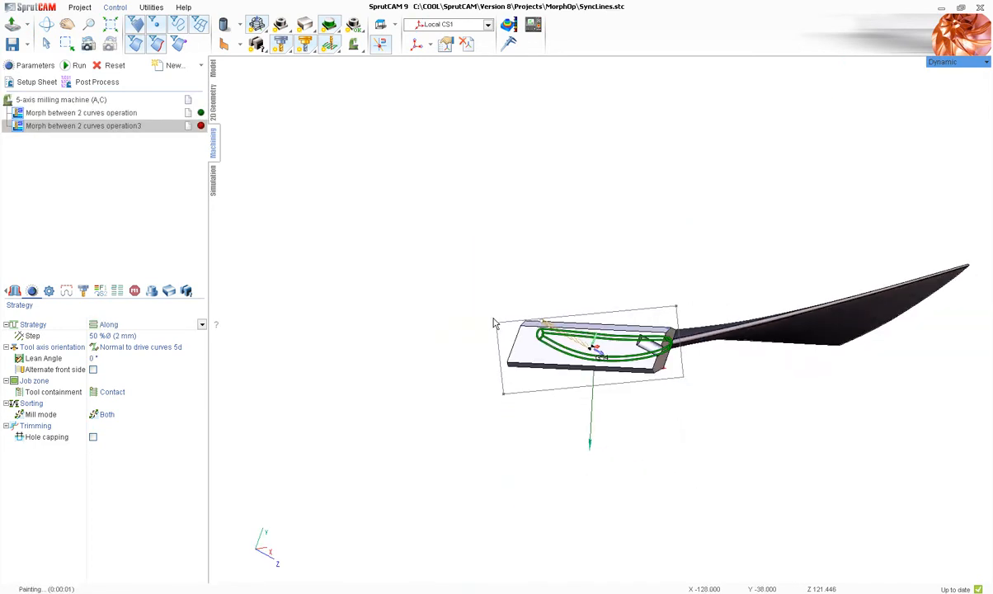
# Examine the blade root from several angles and highlight the long fillet face between the root block and the blade
pyautogui.scroll(4, 565, 342)
pyautogui.scroll(-4, 528, 340)
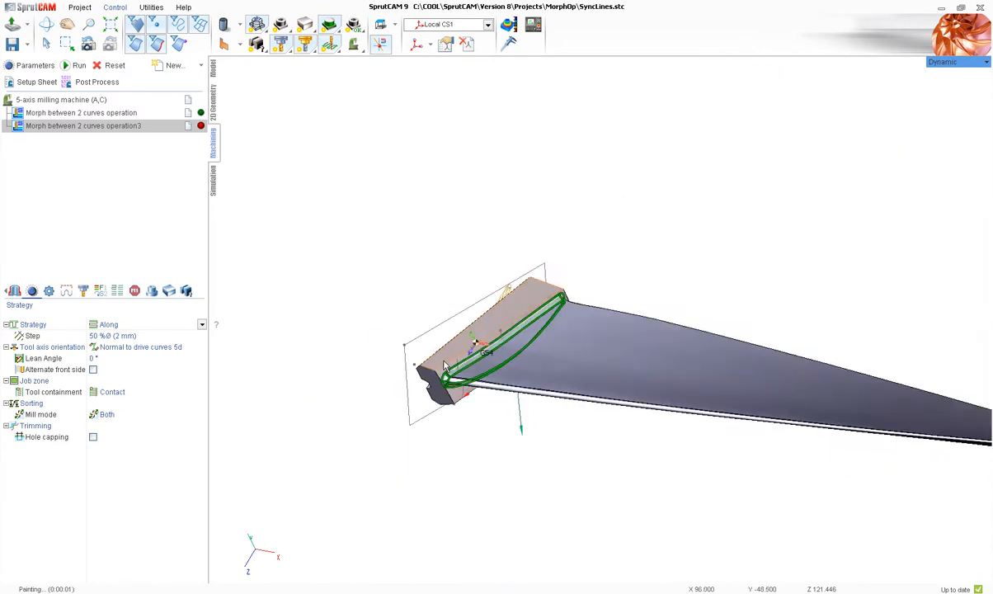
pyautogui.scroll(5, 474, 337)
pyautogui.scroll(-4, 461, 331)
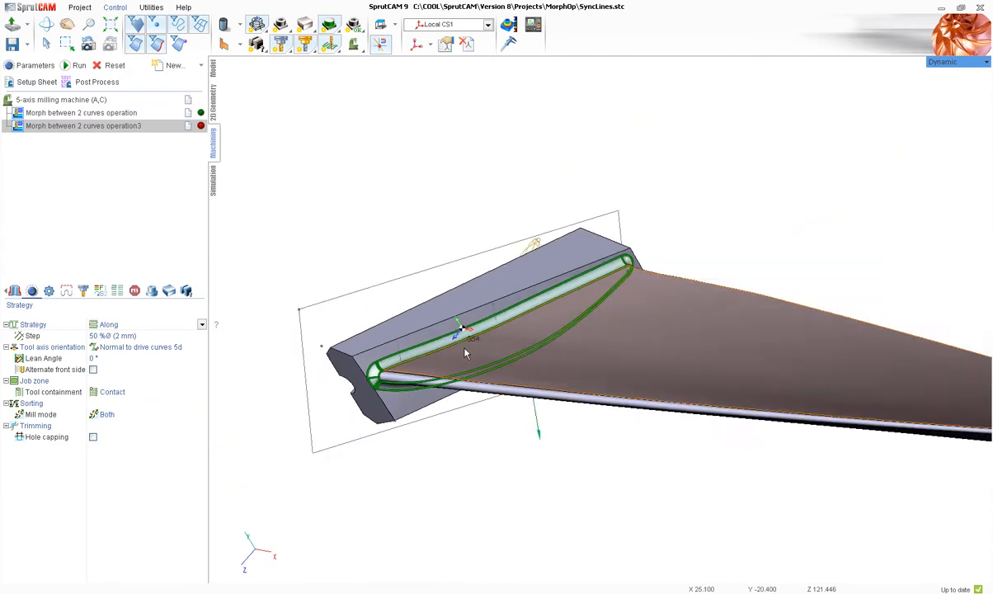
pyautogui.scroll(6, 329, 390)
pyautogui.scroll(5, 302, 409)
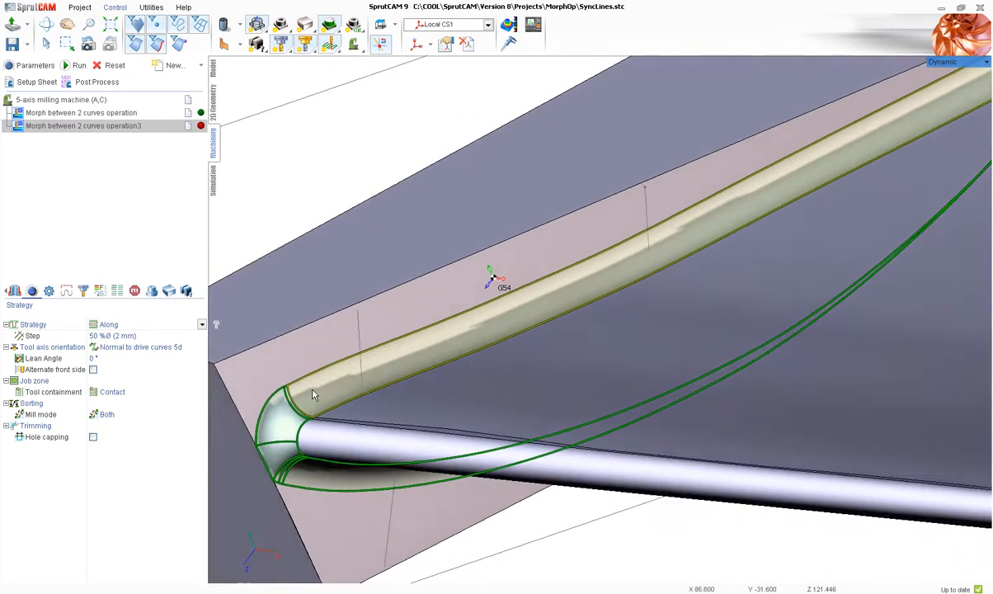
pyautogui.scroll(-6, 358, 372)
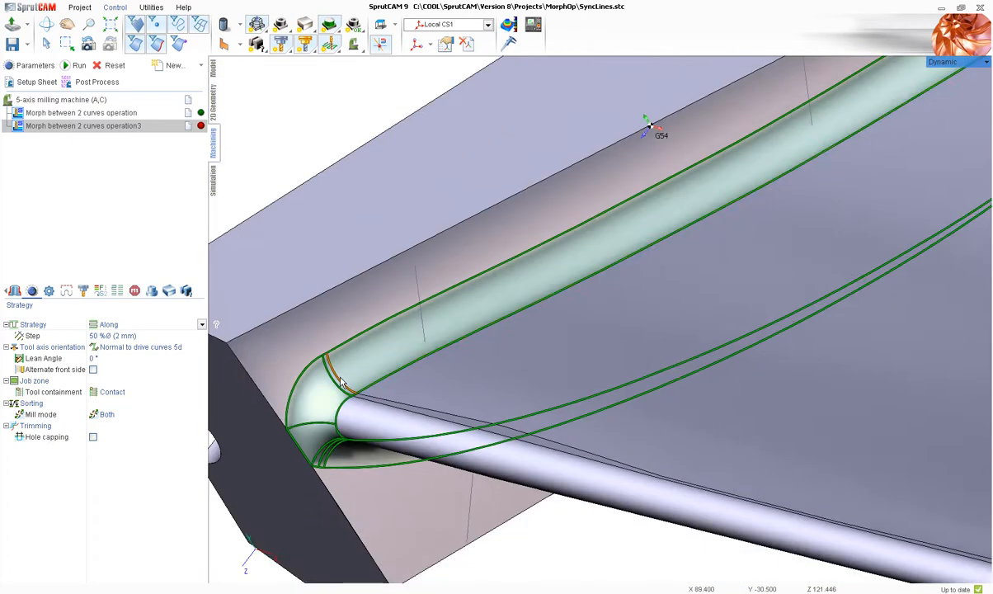
pyautogui.scroll(-5, 317, 304)
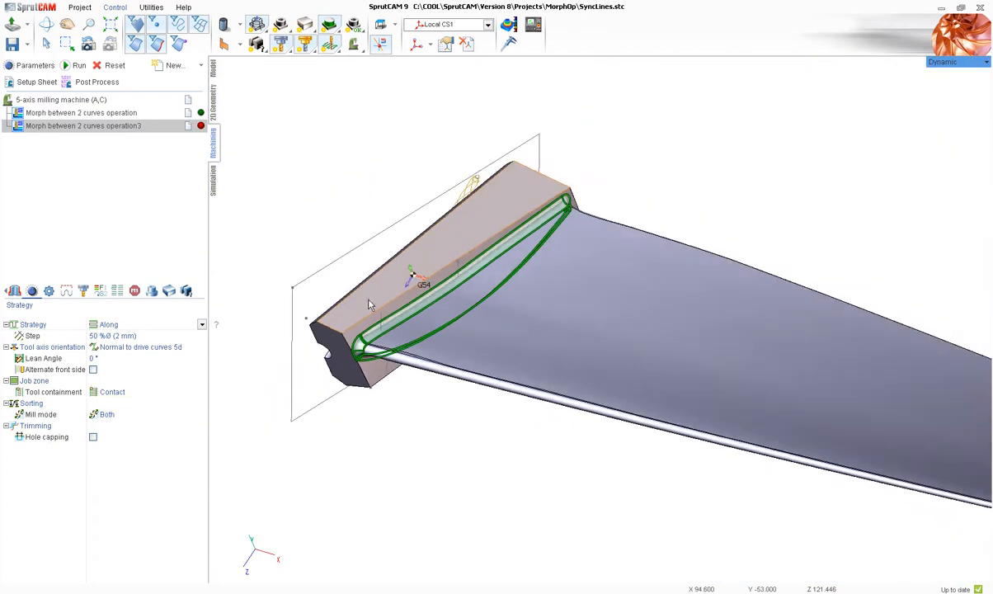
pyautogui.scroll(6, 396, 338)
pyautogui.click(394, 349)
pyautogui.scroll(-5, 394, 348)
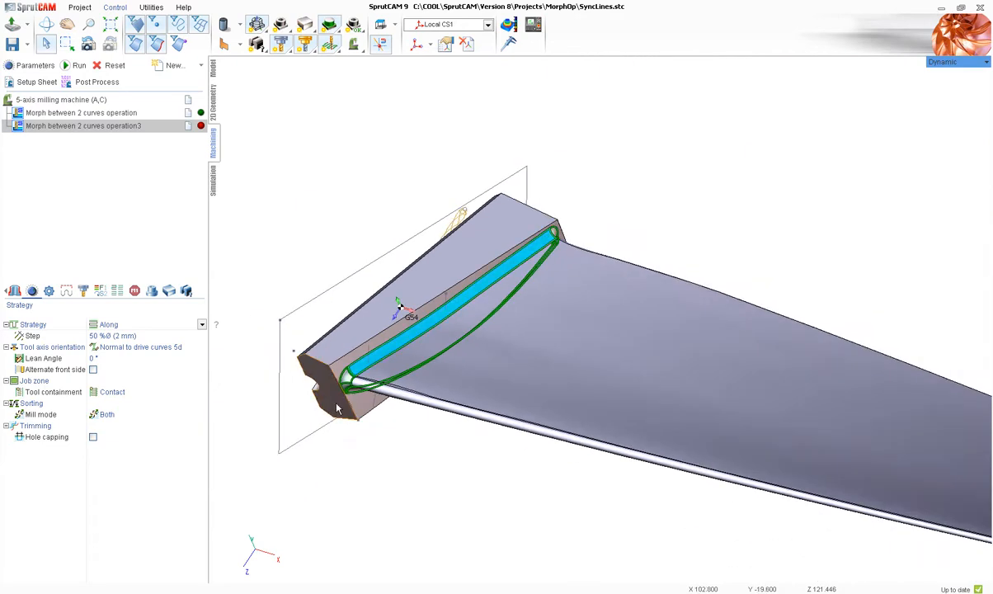
pyautogui.scroll(6, 363, 346)
# Review the machining surfaces, first curve and second curve in the job assignment, leaving their properties as they are
pyautogui.click(32, 291)
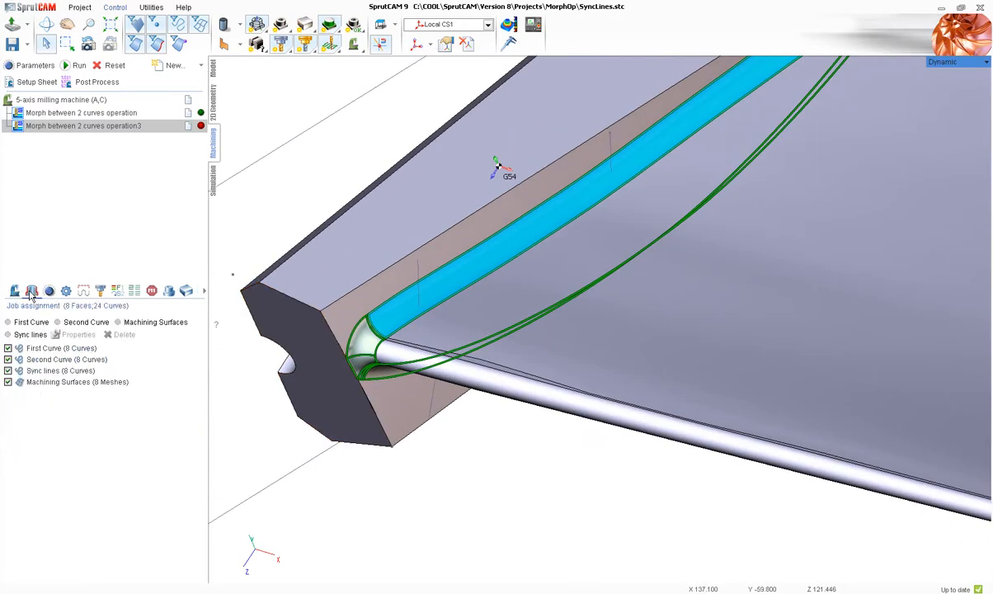
pyautogui.doubleClick(66, 383)
pyautogui.click(150, 217)
pyautogui.click(59, 349)
pyautogui.click(74, 335)
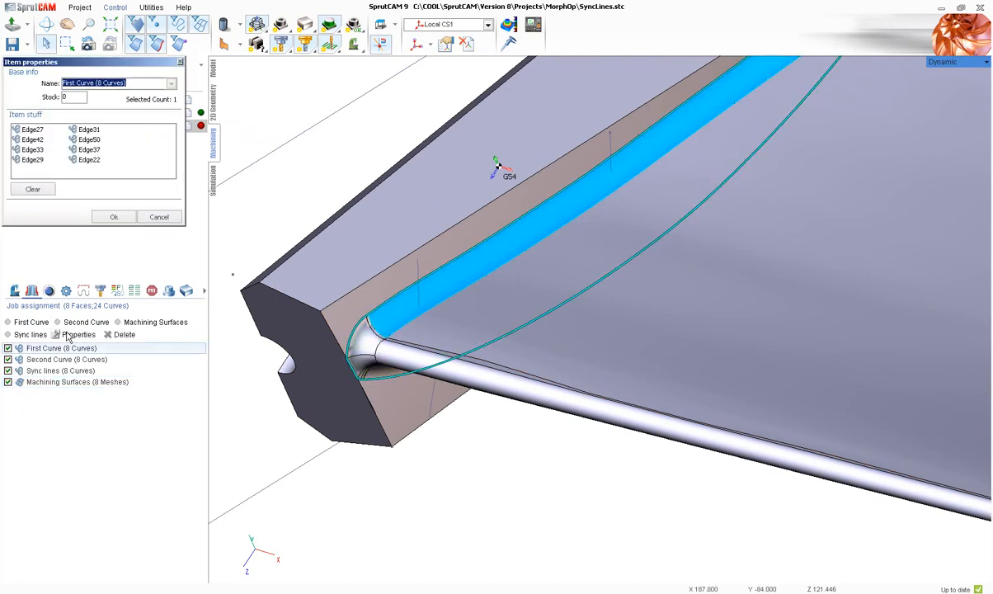
pyautogui.click(153, 217)
pyautogui.doubleClick(59, 362)
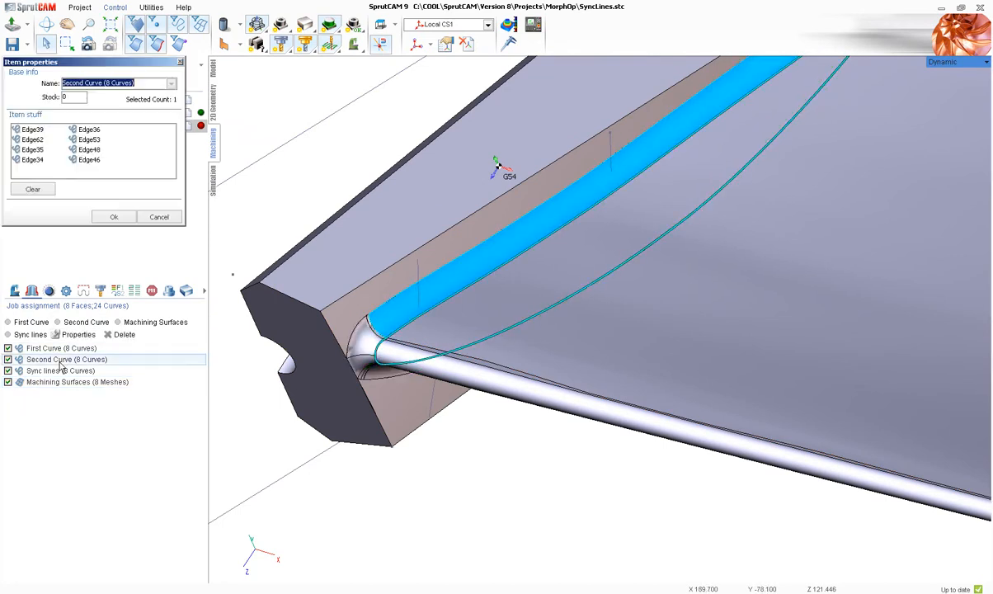
pyautogui.click(161, 221)
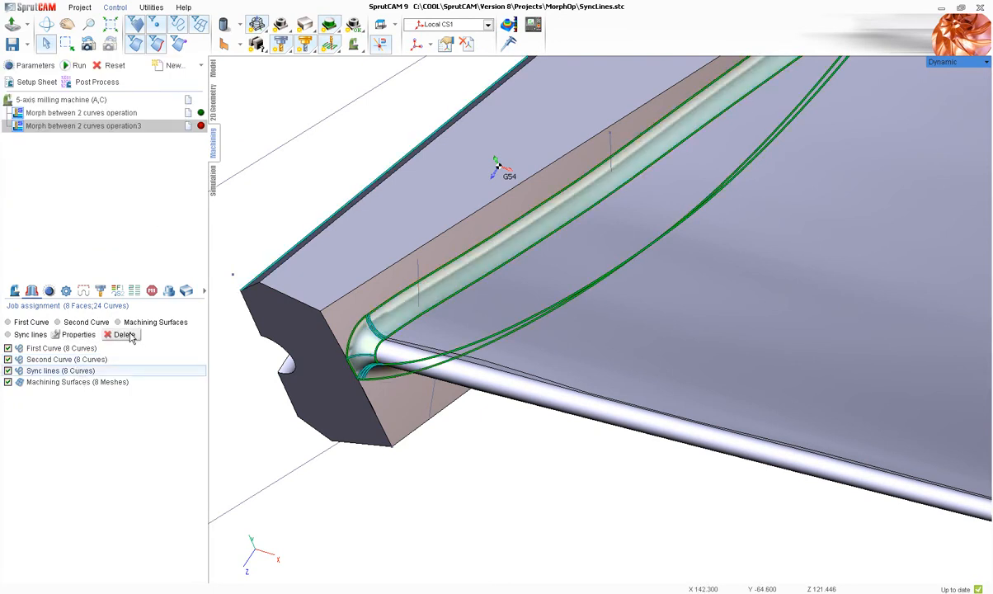
# Delete the sync lines from the job assignment of Morph between 2 curves operation3 and set its strategy to Across
pyautogui.click(127, 335)
pyautogui.scroll(-4, 255, 339)
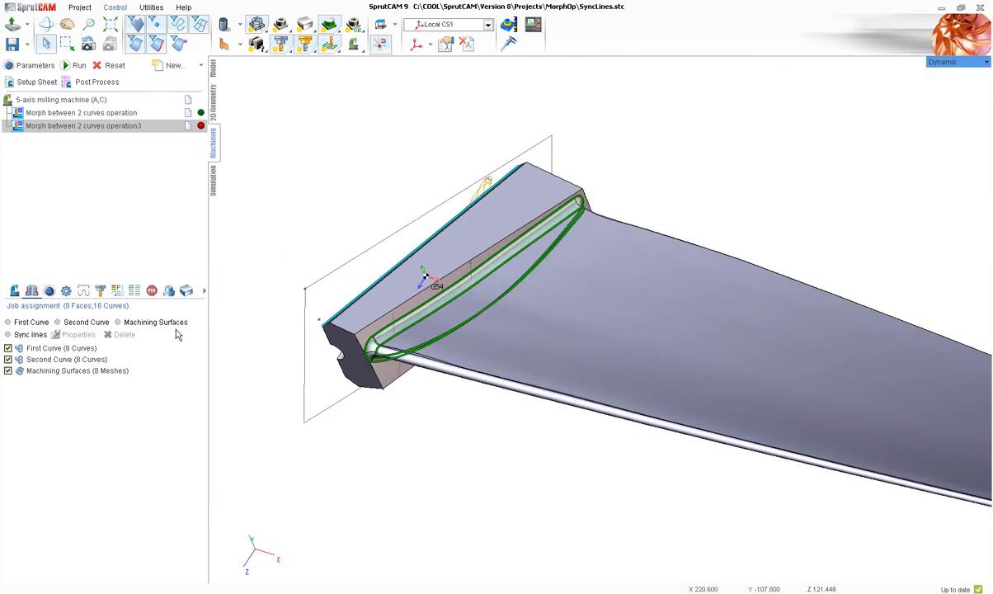
pyautogui.click(49, 292)
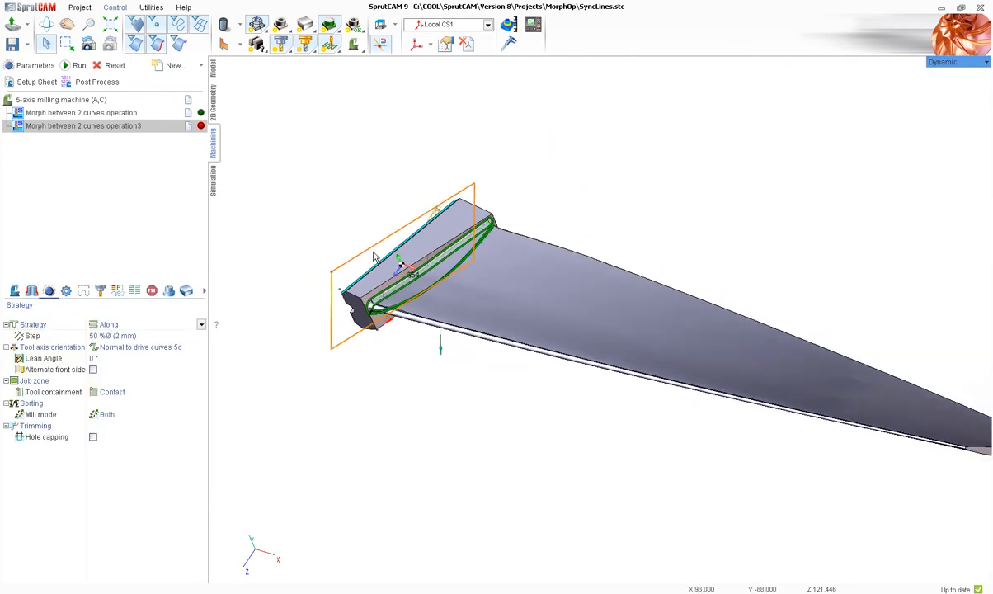
pyautogui.click(125, 325)
pyautogui.click(128, 335)
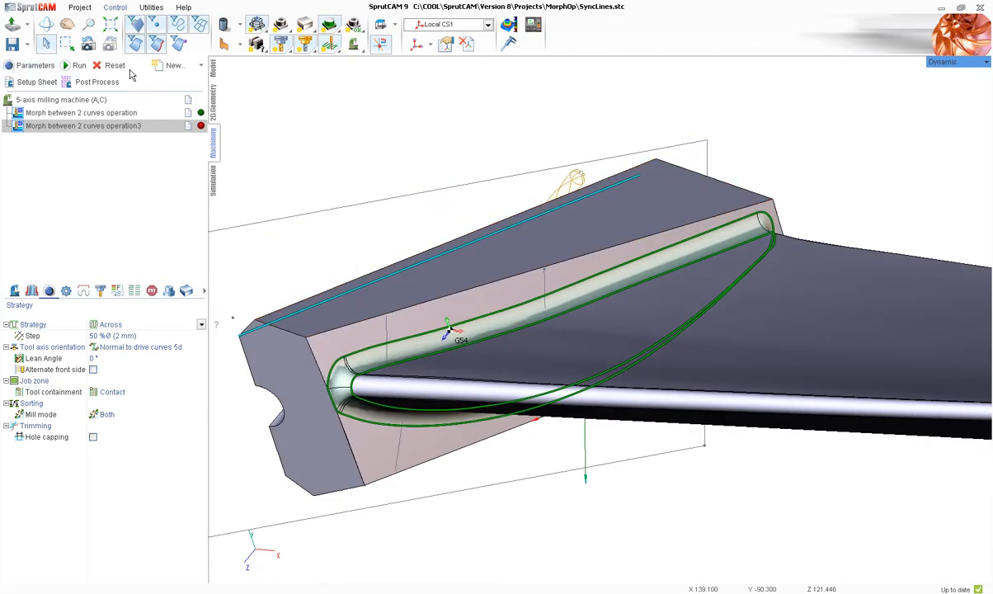
# Calculate the Across toolpath and inspect its passes along the root fillet up to the rounded end
pyautogui.click(77, 65)
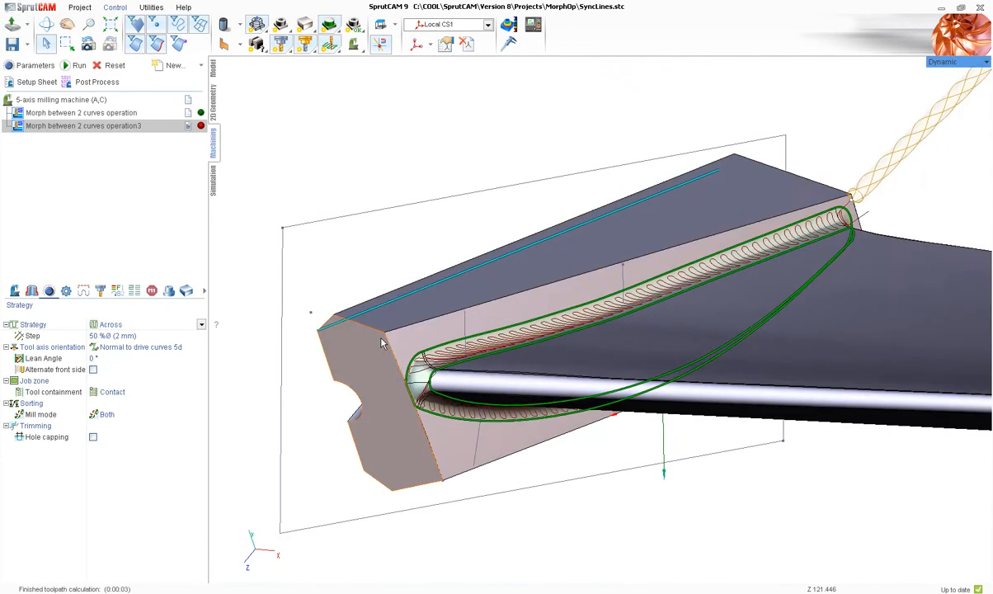
pyautogui.scroll(5, 396, 329)
pyautogui.scroll(-4, 370, 401)
pyautogui.scroll(5, 540, 355)
pyautogui.scroll(2, 540, 354)
pyautogui.scroll(-5, 323, 348)
pyautogui.scroll(-1, 616, 273)
pyautogui.moveTo(616, 273); pyautogui.dragTo(521, 232, button='right')
pyautogui.scroll(5, 651, 239)
pyautogui.scroll(-2, 644, 202)
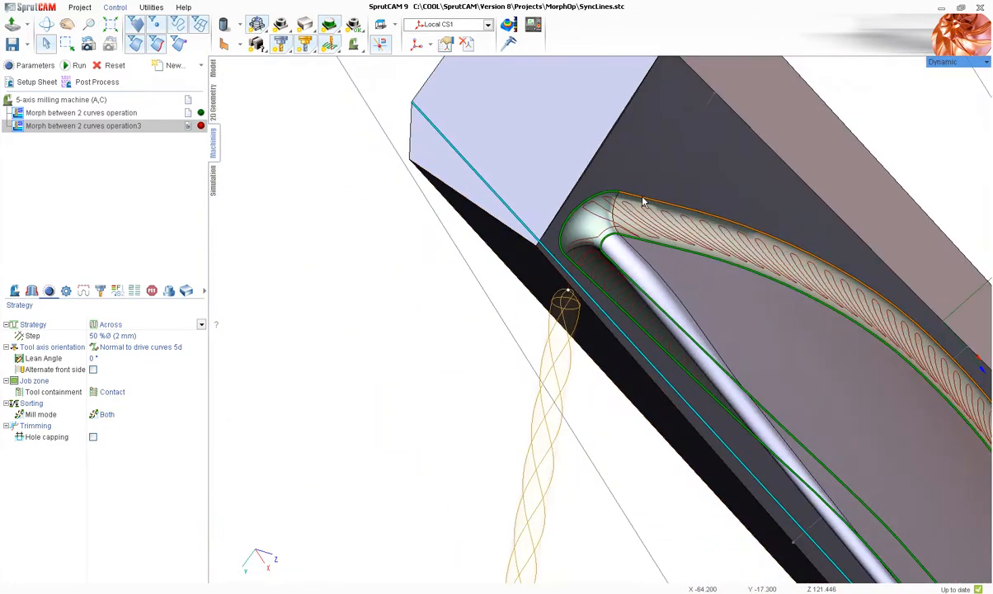
pyautogui.scroll(2, 644, 202)
pyautogui.moveTo(620, 226); pyautogui.dragTo(427, 300, button='right')
pyautogui.scroll(2, 443, 322)
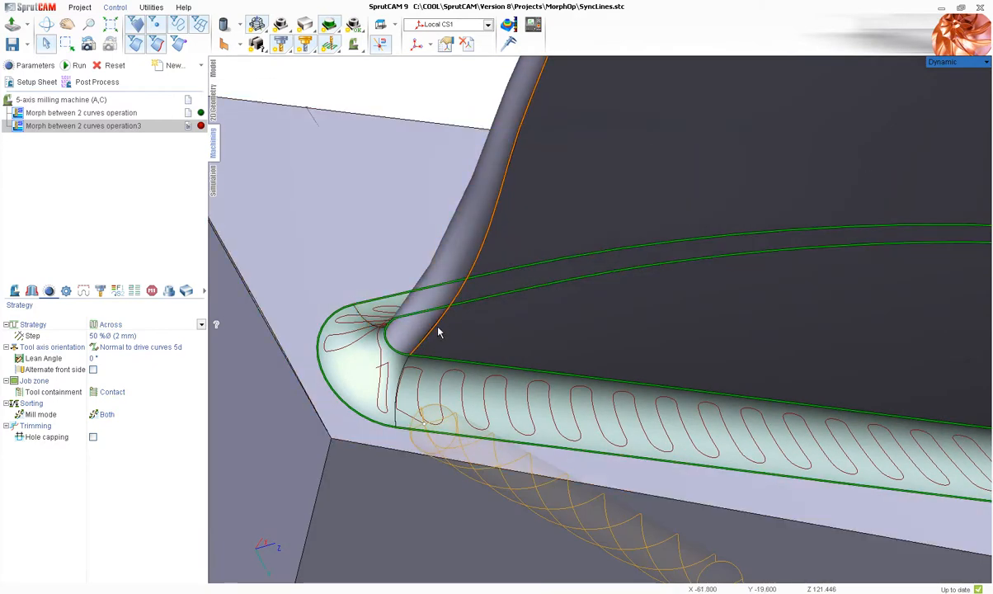
# Examine how the passes turn around the rounded fillet end at the blade's edge, from close up and from afar
pyautogui.moveTo(437, 340); pyautogui.dragTo(409, 372, button='right')
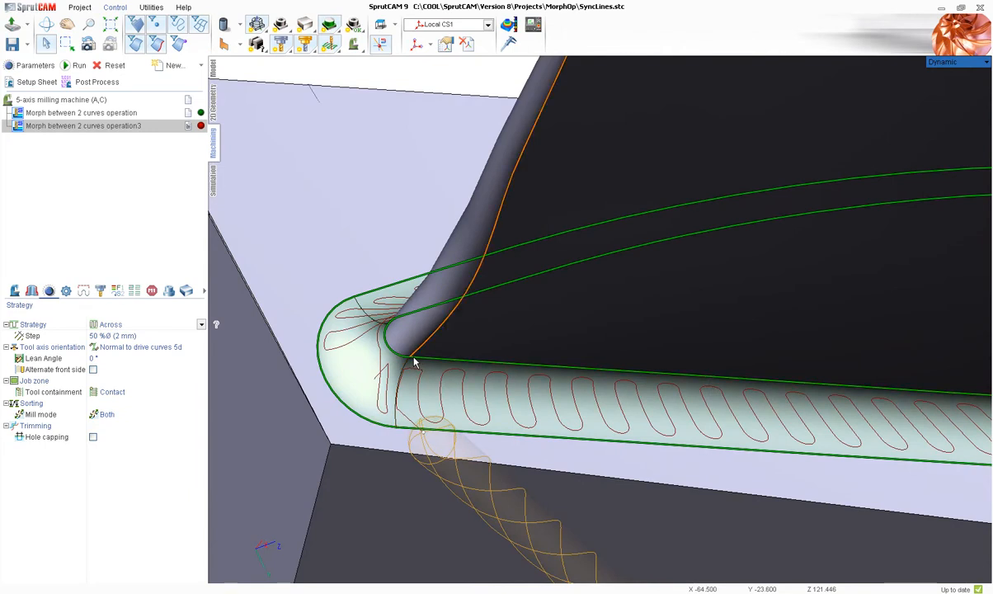
pyautogui.moveTo(394, 367); pyautogui.dragTo(372, 434, button='right')
pyautogui.moveTo(355, 350); pyautogui.dragTo(376, 330, button='right')
pyautogui.scroll(-4, 377, 330)
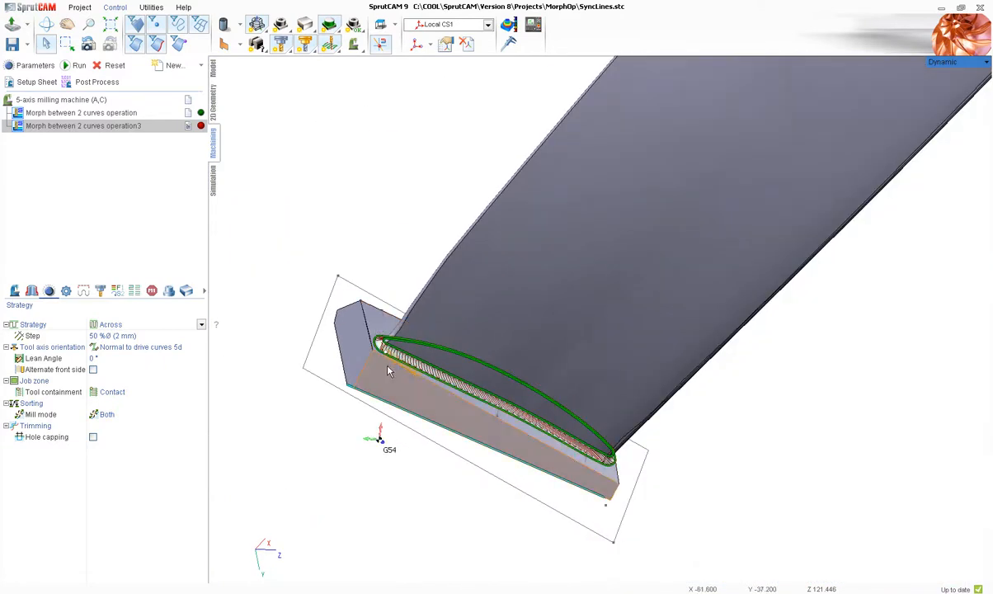
pyautogui.scroll(6, 386, 366)
pyautogui.scroll(4, 390, 292)
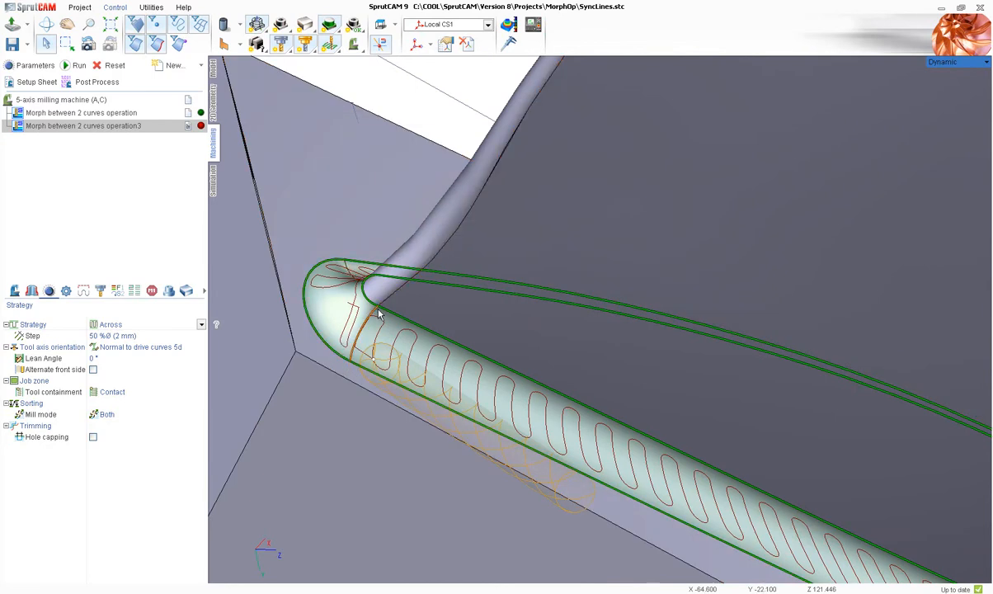
pyautogui.moveTo(361, 342); pyautogui.dragTo(364, 373, button='middle')
pyautogui.scroll(-1, 364, 370)
pyautogui.scroll(-1, 364, 369)
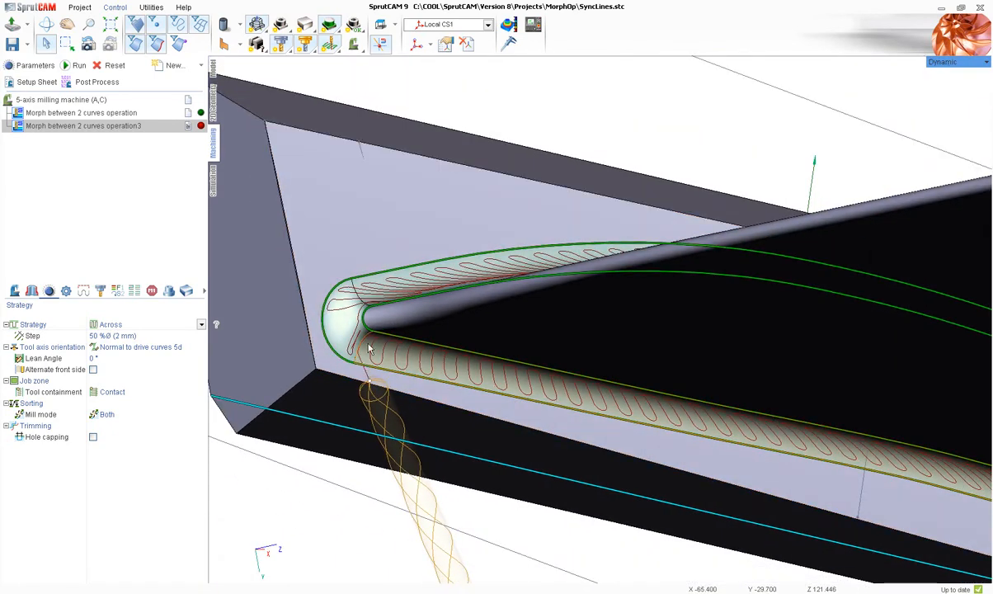
pyautogui.moveTo(375, 302); pyautogui.dragTo(365, 359, button='middle')
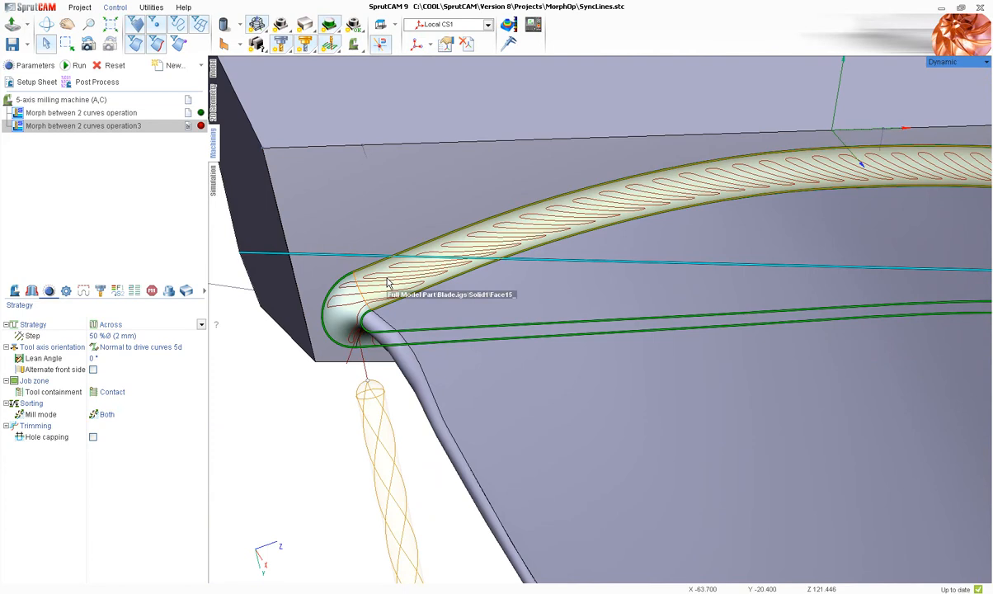
# Examine the slant of the passes on the curved fillet side and where they enter the rounded end
pyautogui.moveTo(387, 283); pyautogui.dragTo(414, 269, button='right')
pyautogui.scroll(-4, 406, 397)
pyautogui.scroll(4, 404, 392)
pyautogui.moveTo(373, 355); pyautogui.dragTo(345, 310, button='right')
pyautogui.scroll(4, 345, 310)
pyautogui.scroll(-4, 374, 351)
pyautogui.moveTo(374, 350); pyautogui.dragTo(664, 277, button='right')
pyautogui.scroll(4, 698, 267)
pyautogui.moveTo(611, 316); pyautogui.dragTo(747, 230, button='right')
pyautogui.scroll(-4, 747, 230)
pyautogui.scroll(4, 414, 452)
pyautogui.moveTo(415, 453); pyautogui.dragTo(461, 351, button='right')
pyautogui.scroll(-4, 461, 350)
pyautogui.scroll(4, 388, 432)
pyautogui.moveTo(388, 432)
pyautogui.mouseDown(button='right')
pyautogui.moveTo(404, 329)
pyautogui.moveTo(332, 386)
pyautogui.moveTo(406, 428)
pyautogui.mouseUp(button='right')
pyautogui.scroll(3, 497, 378)
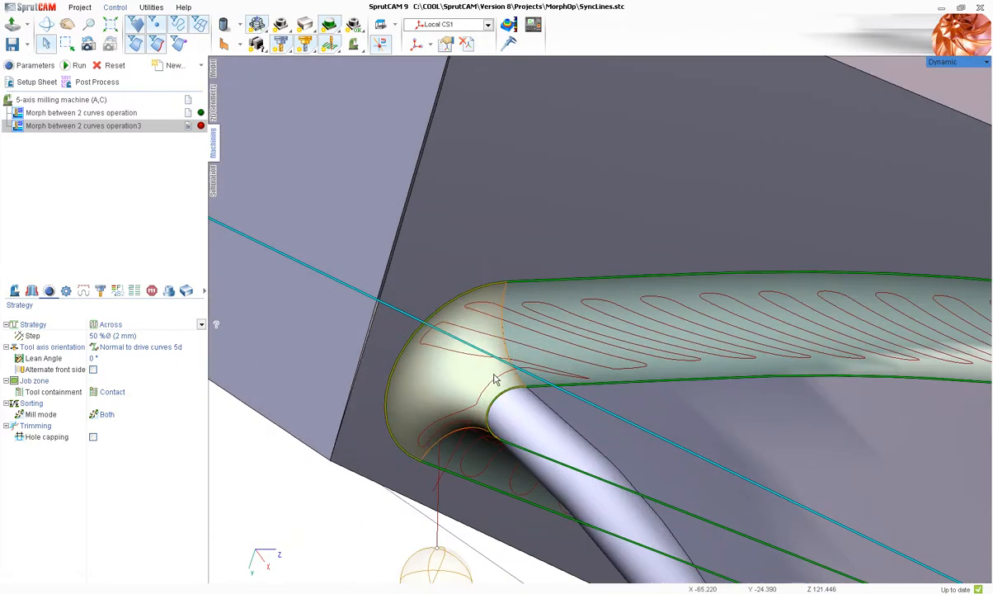
# Add the edge between the curved fillet face and the rounded end as a sync line and recalculate the toolpath
pyautogui.click(31, 292)
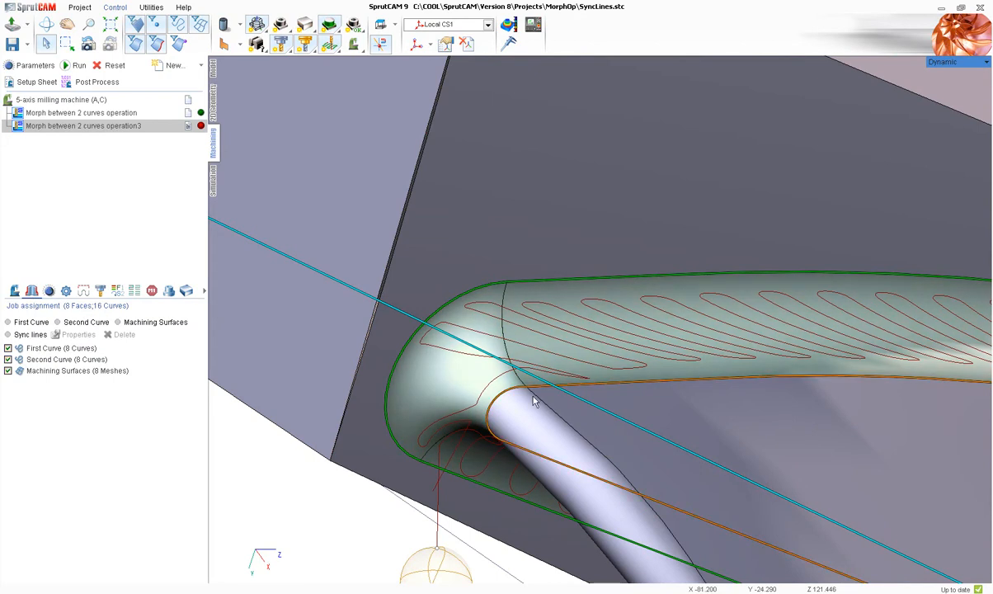
pyautogui.scroll(-4, 536, 386)
pyautogui.moveTo(526, 404); pyautogui.dragTo(504, 375, button='right')
pyautogui.scroll(4, 510, 385)
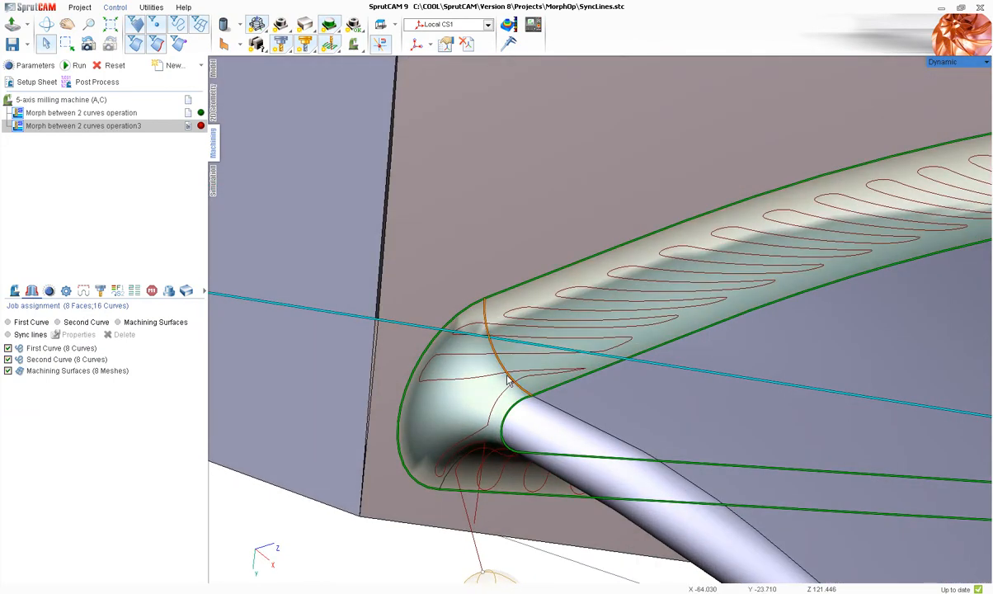
pyautogui.scroll(2, 473, 340)
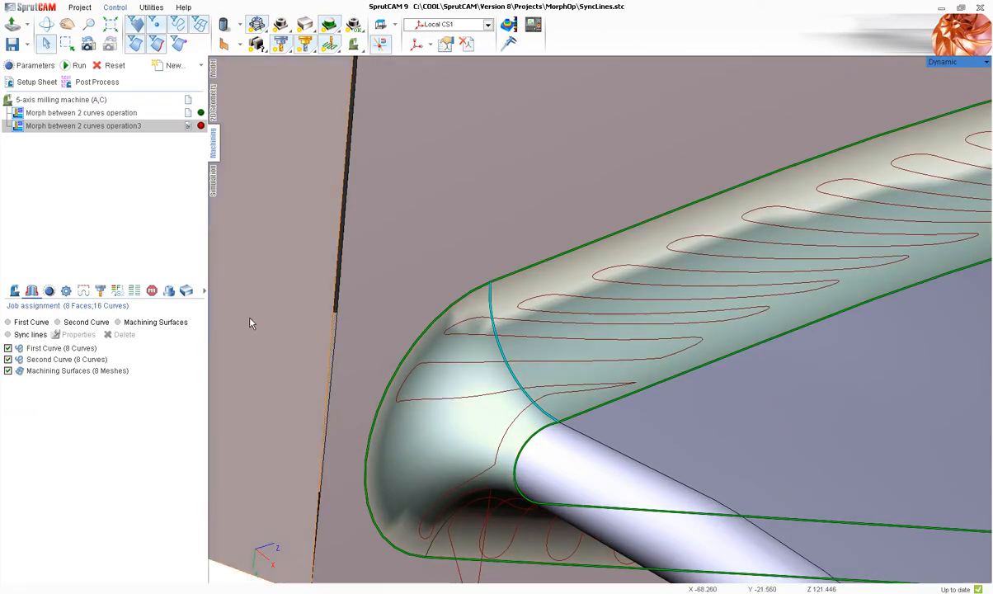
pyautogui.click(44, 338)
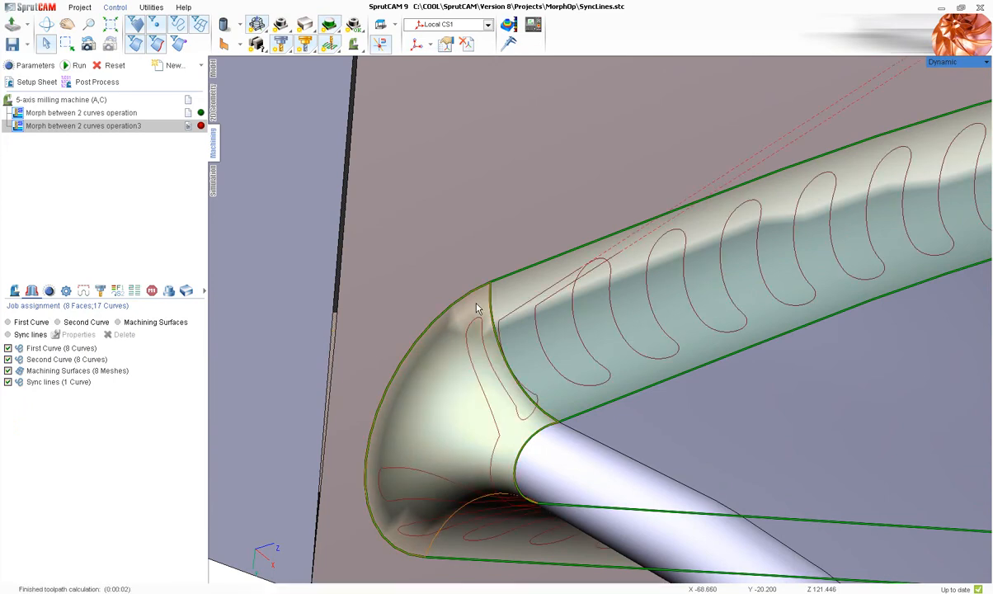
# Inspect how the recalculated passes align with the new sync line at the rounded end
pyautogui.scroll(-3, 487, 379)
pyautogui.moveTo(487, 381); pyautogui.dragTo(480, 412, button='middle')
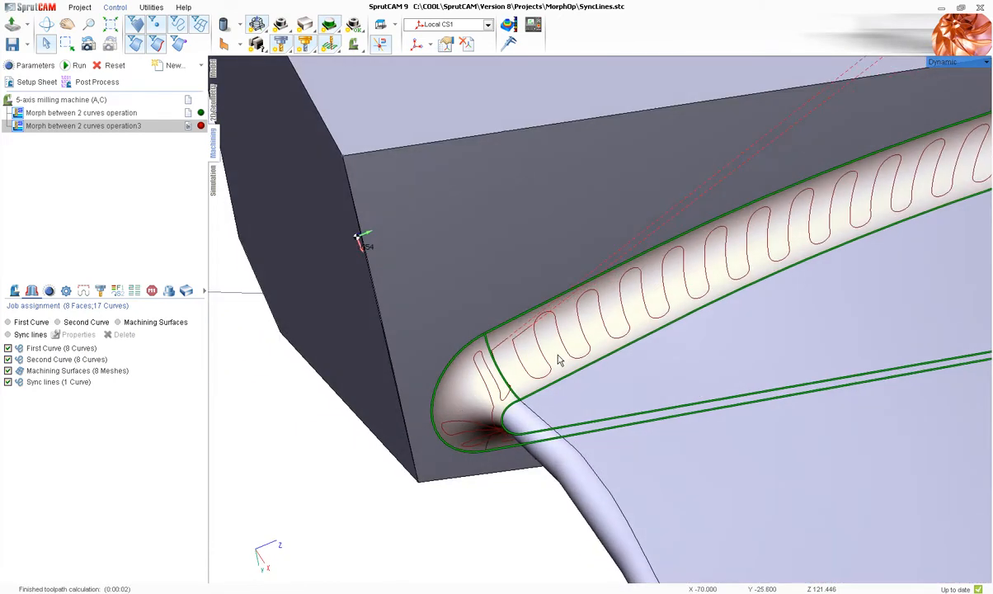
pyautogui.scroll(5, 481, 437)
pyautogui.moveTo(388, 321)
pyautogui.mouseDown(button='middle')
pyautogui.moveTo(371, 284)
pyautogui.moveTo(399, 306)
pyautogui.mouseUp(button='middle')
pyautogui.scroll(-3, 435, 414)
pyautogui.scroll(3, 429, 394)
pyautogui.moveTo(429, 394)
pyautogui.mouseDown(button='middle')
pyautogui.moveTo(447, 421)
pyautogui.moveTo(437, 308)
pyautogui.moveTo(443, 394)
pyautogui.mouseUp(button='middle')
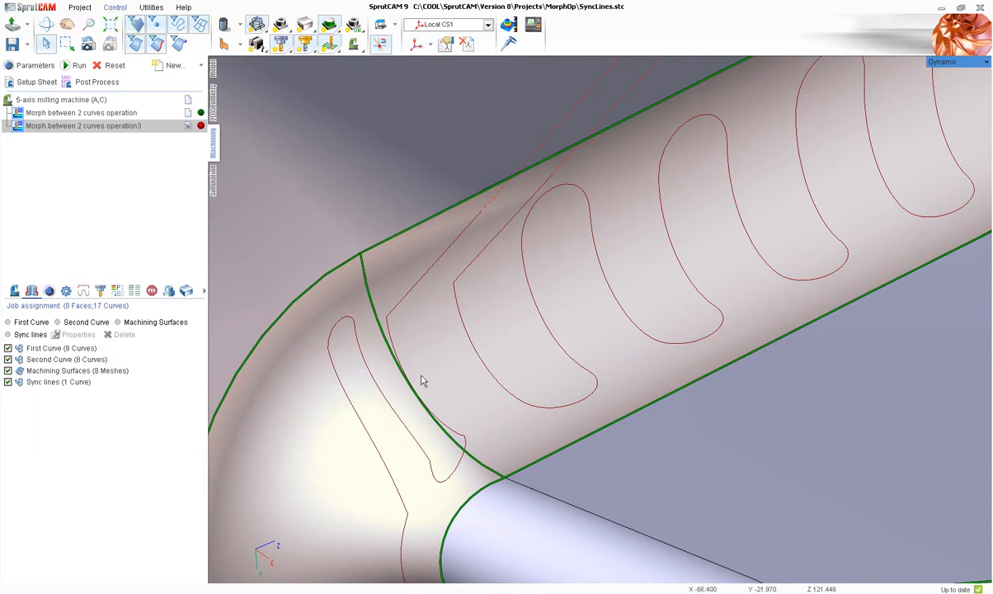
# Follow the recalculated passes along the curved fillet side away from the sync line
pyautogui.scroll(-8, 428, 395)
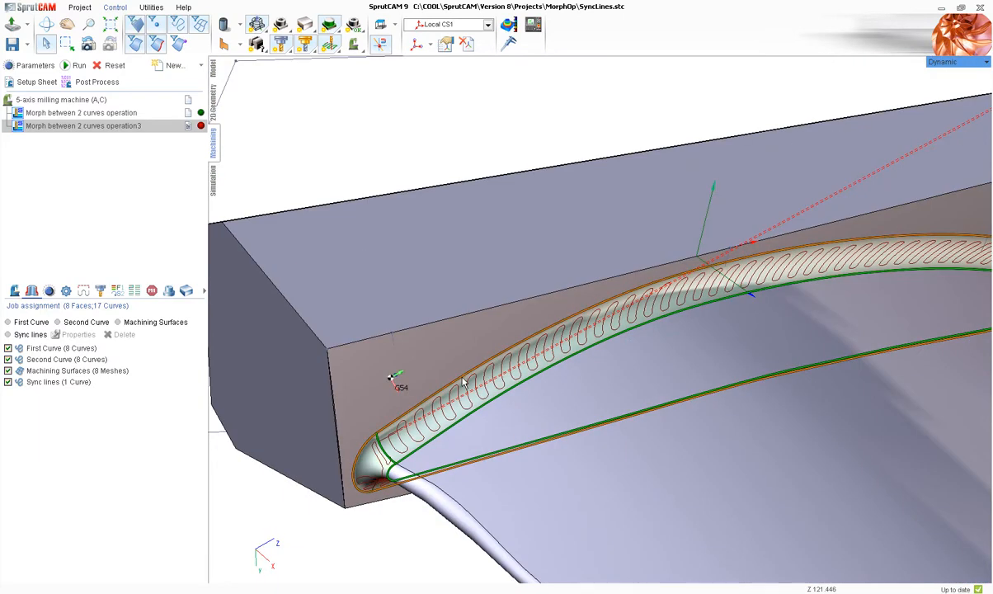
pyautogui.moveTo(390, 463); pyautogui.dragTo(363, 464, button='middle')
pyautogui.scroll(-3, 363, 464)
pyautogui.scroll(4, 555, 372)
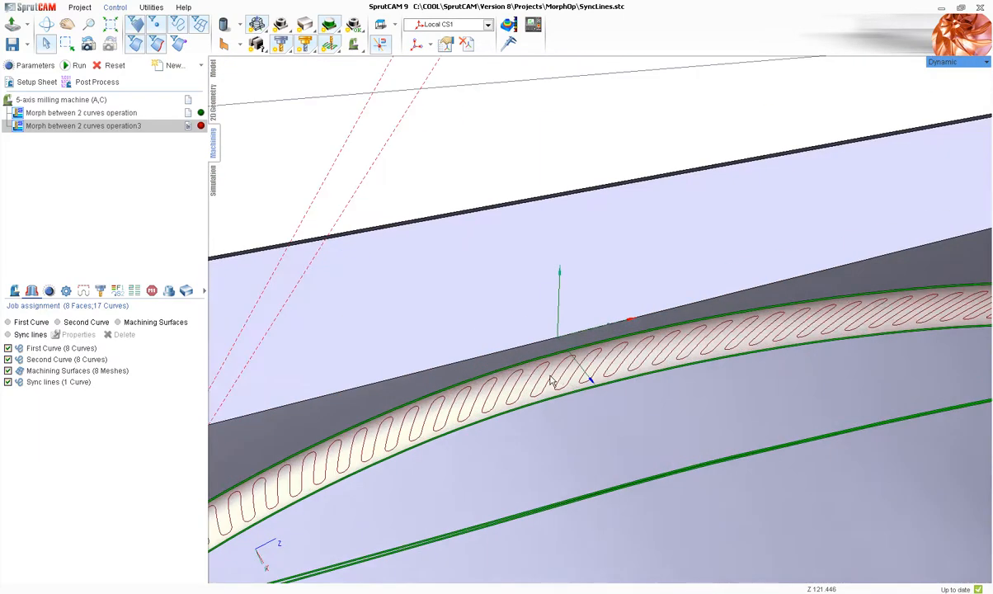
pyautogui.moveTo(555, 373); pyautogui.dragTo(422, 395, button='middle')
pyautogui.scroll(-5, 422, 396)
pyautogui.scroll(3, 652, 354)
pyautogui.moveTo(651, 355); pyautogui.dragTo(584, 348, button='middle')
pyautogui.scroll(-3, 593, 379)
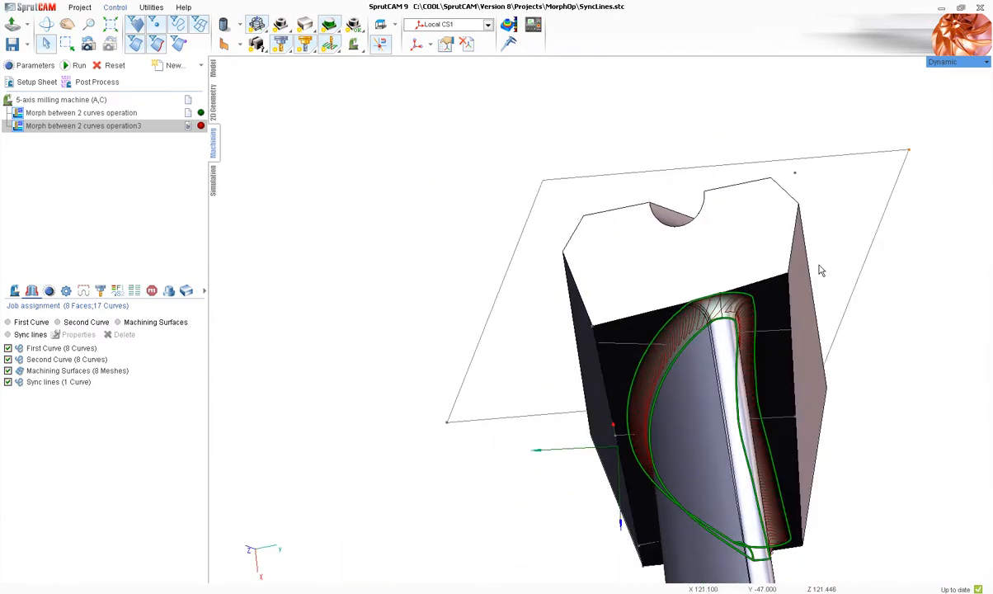
# Check the passes on the straighter fillet side and at both rounded ends of the blade root
pyautogui.scroll(4, 823, 268)
pyautogui.moveTo(736, 331); pyautogui.dragTo(625, 371, button='middle')
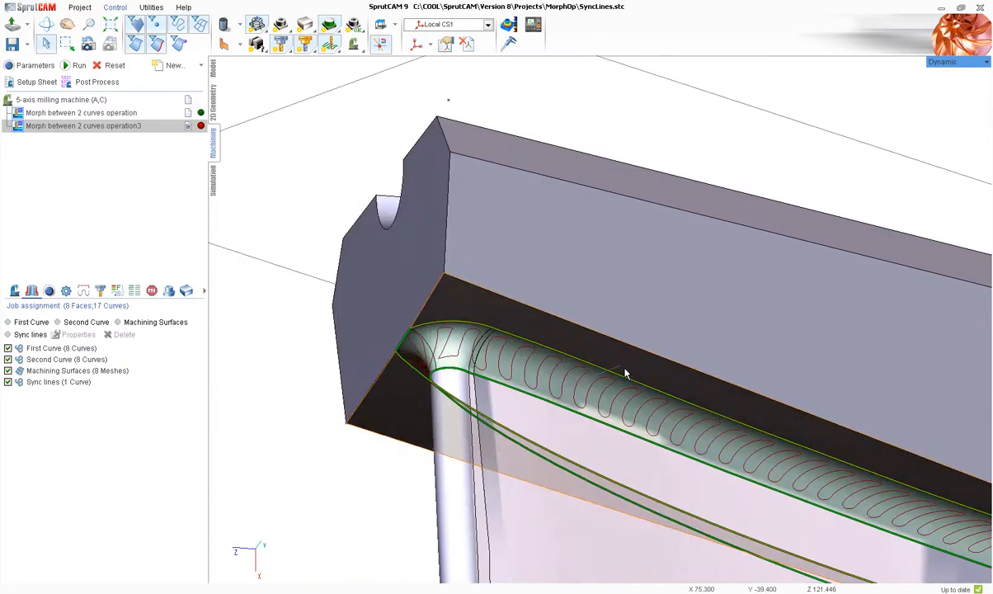
pyautogui.scroll(3, 545, 381)
pyautogui.scroll(-7, 461, 336)
pyautogui.scroll(4, 668, 381)
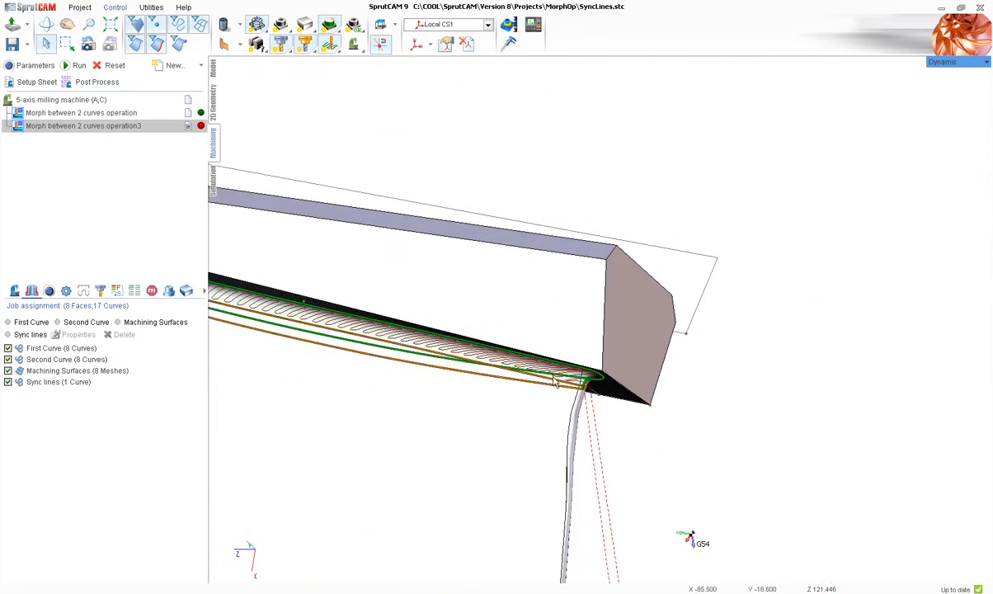
pyautogui.scroll(4, 545, 367)
pyautogui.moveTo(544, 369); pyautogui.dragTo(660, 348, button='middle')
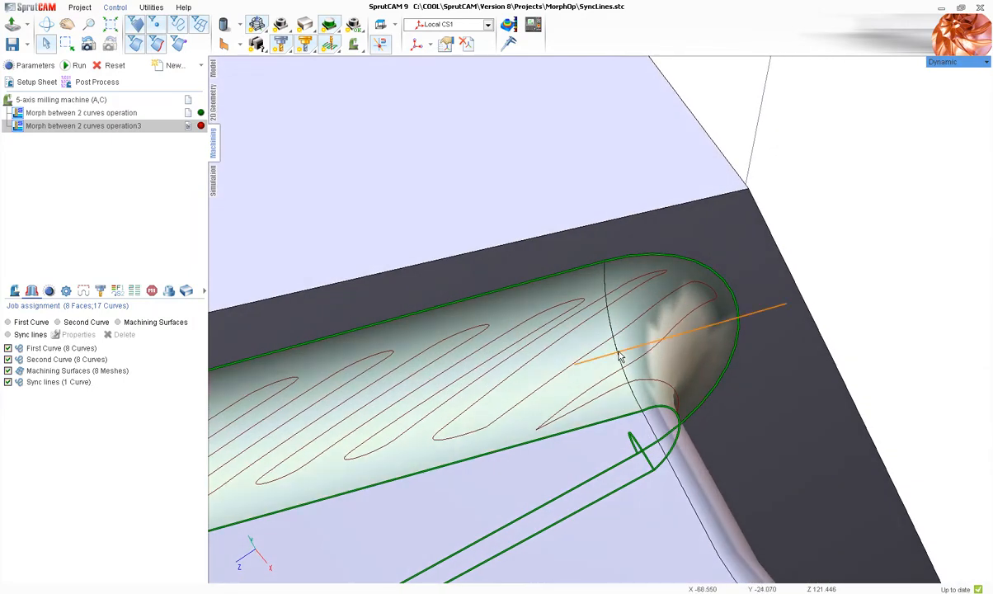
# Add the edge between the curved fillet side and the opposite rounded end as a second sync line and recalculate the toolpath
pyautogui.scroll(-12, 710, 368)
pyautogui.moveTo(465, 420); pyautogui.dragTo(649, 117, button='middle')
pyautogui.scroll(15, 549, 450)
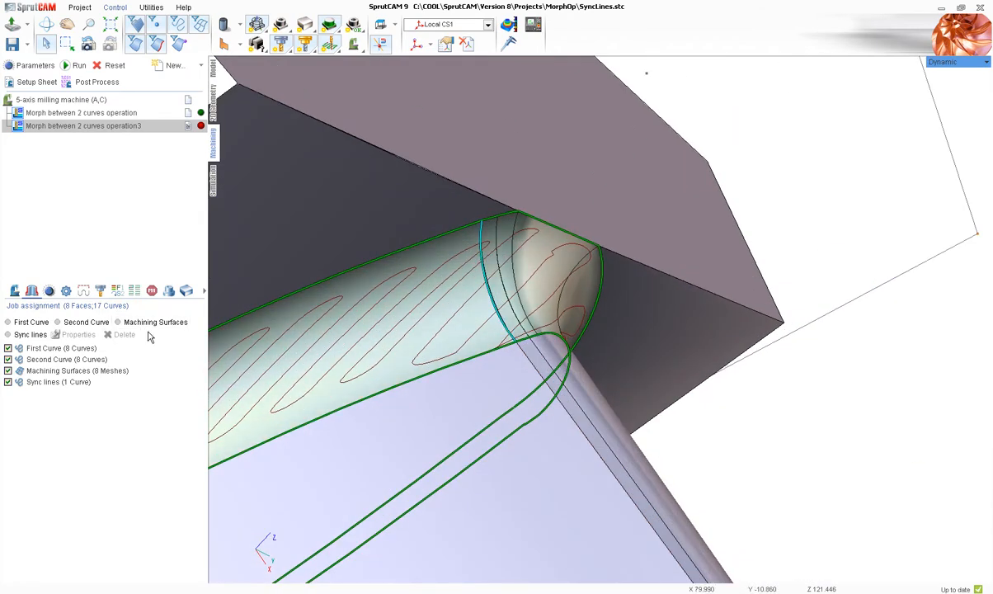
pyautogui.click(75, 65)
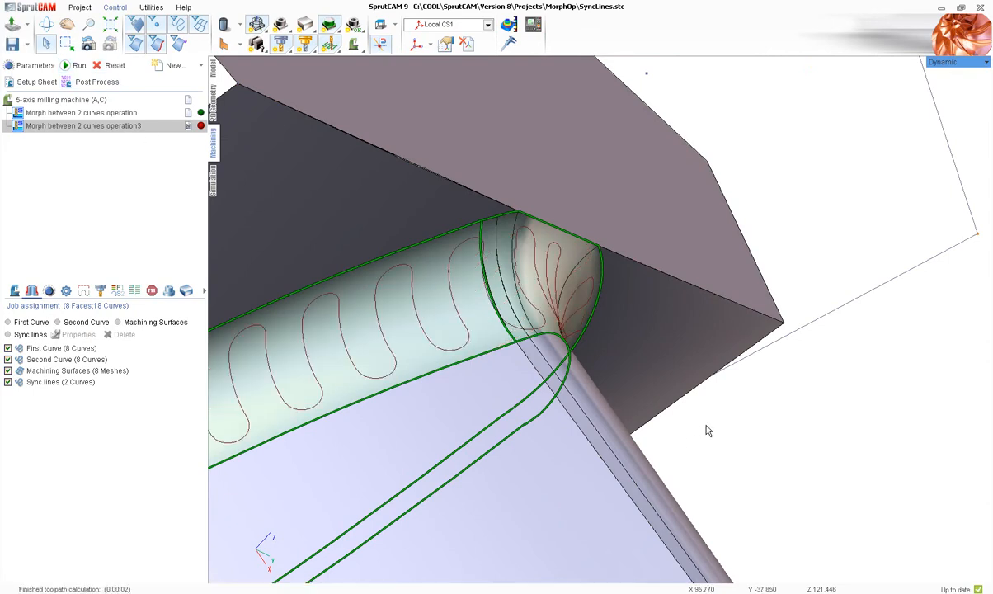
# Inspect the recalculated Across passes along the curved fillet side between its two sync lines
pyautogui.moveTo(652, 411); pyautogui.dragTo(523, 531, button='middle')
pyautogui.scroll(10, 582, 357)
pyautogui.scroll(-8, 582, 357)
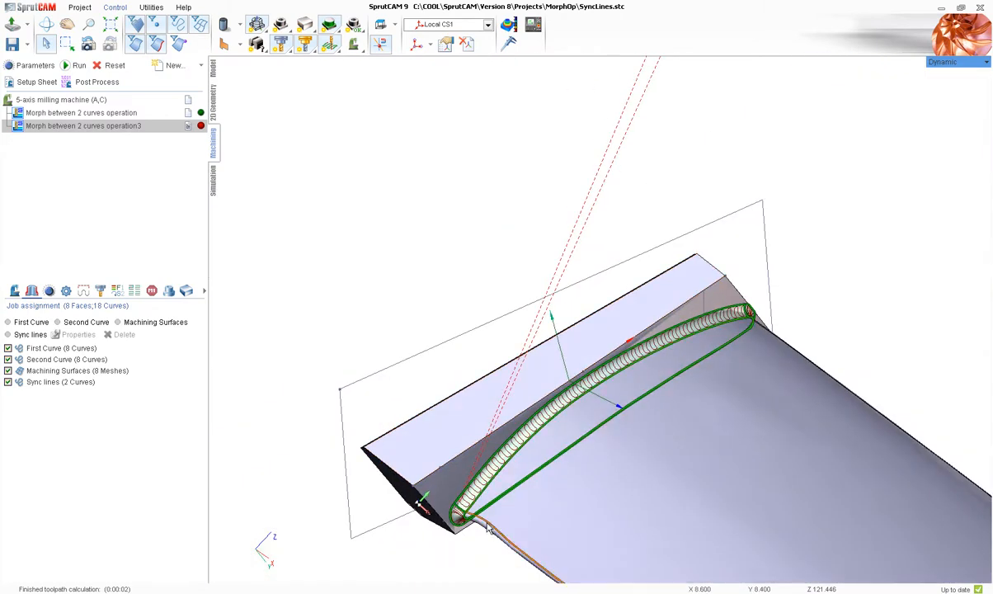
pyautogui.scroll(6, 429, 511)
pyautogui.scroll(-4, 476, 404)
pyautogui.scroll(5, 613, 258)
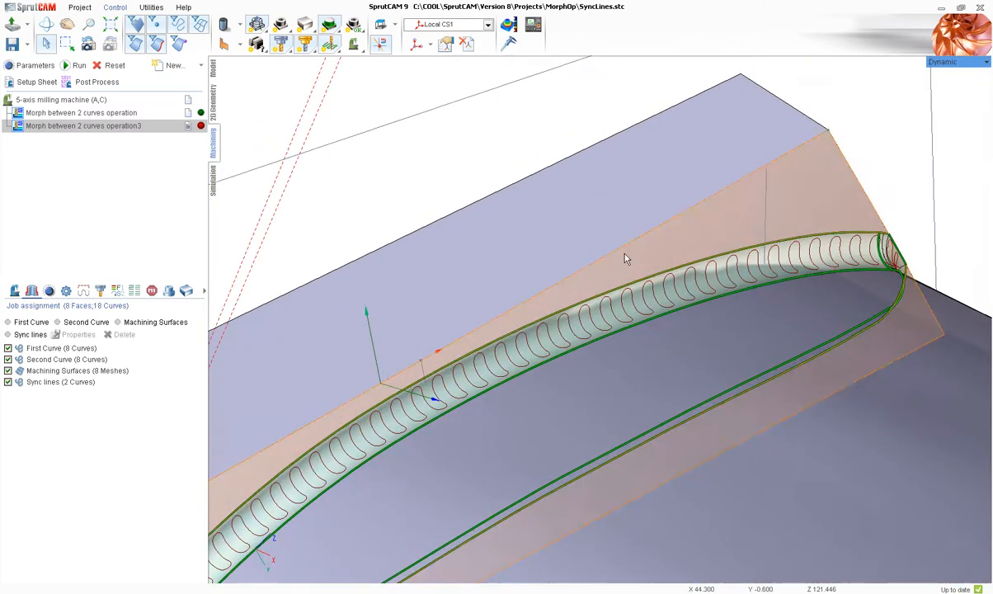
pyautogui.moveTo(833, 258); pyautogui.dragTo(732, 262, button='middle')
pyautogui.scroll(5, 732, 262)
# Add the edge between the straighter fillet side and the rounded end as another sync line
pyautogui.moveTo(724, 332); pyautogui.dragTo(487, 394, button='middle')
pyautogui.scroll(-3, 722, 394)
pyautogui.moveTo(722, 394); pyautogui.dragTo(500, 354, button='middle')
pyautogui.scroll(-5, 645, 384)
pyautogui.scroll(5, 644, 384)
pyautogui.scroll(3, 719, 355)
pyautogui.scroll(2, 589, 328)
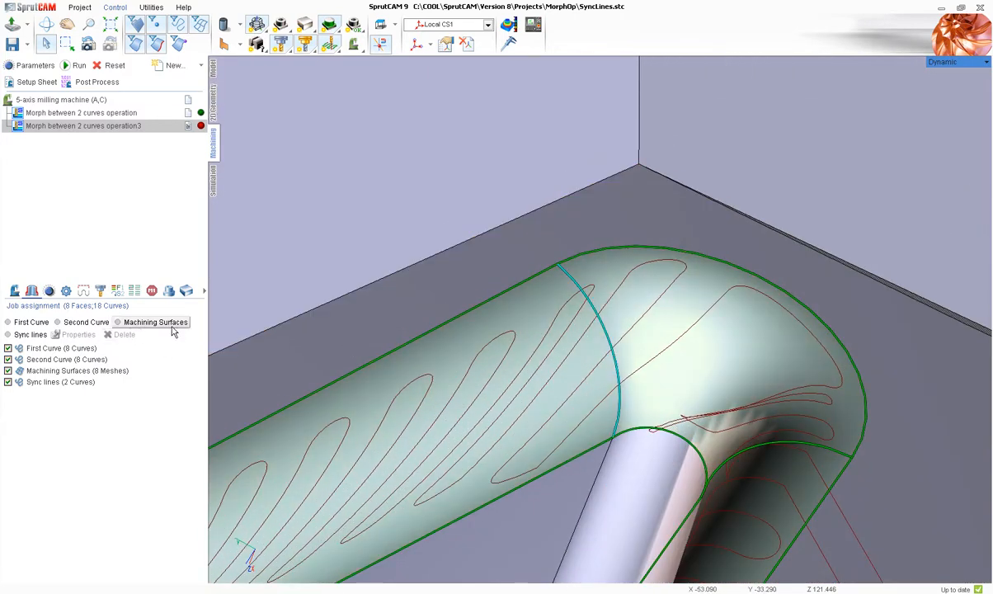
# Add two more sync lines at the opposite rounded end, along its side edge and middle edge, and recalculate the reset toolpath
pyautogui.moveTo(345, 388); pyautogui.dragTo(812, 375, button='middle')
pyautogui.scroll(-5, 812, 374)
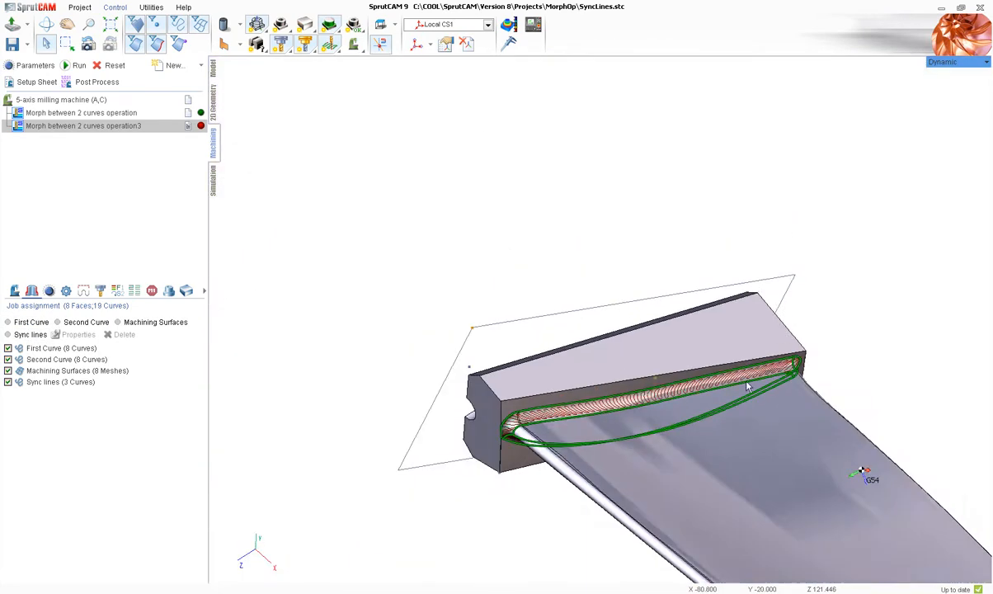
pyautogui.scroll(8, 513, 408)
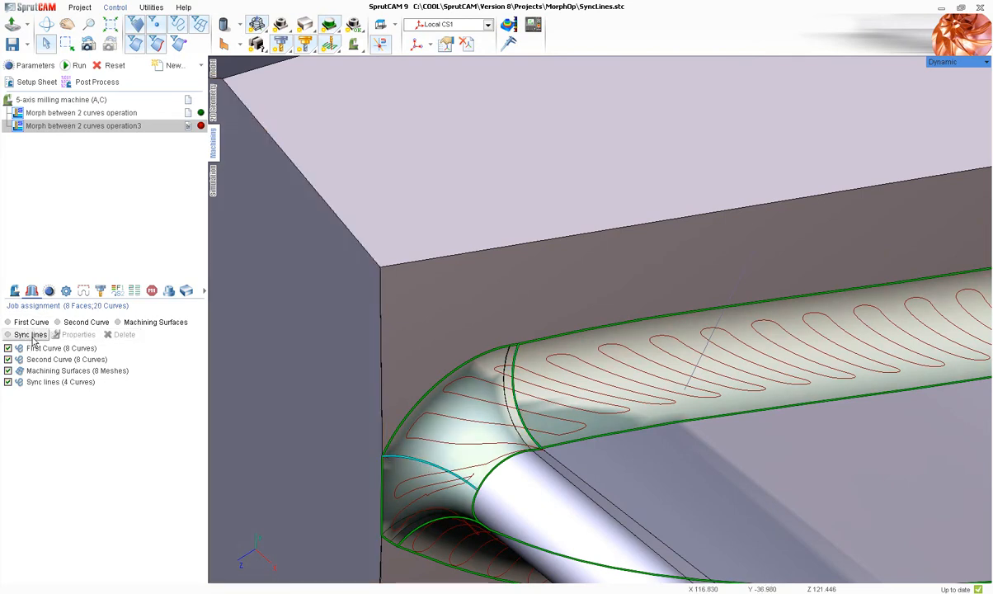
pyautogui.click(108, 66)
pyautogui.click(75, 65)
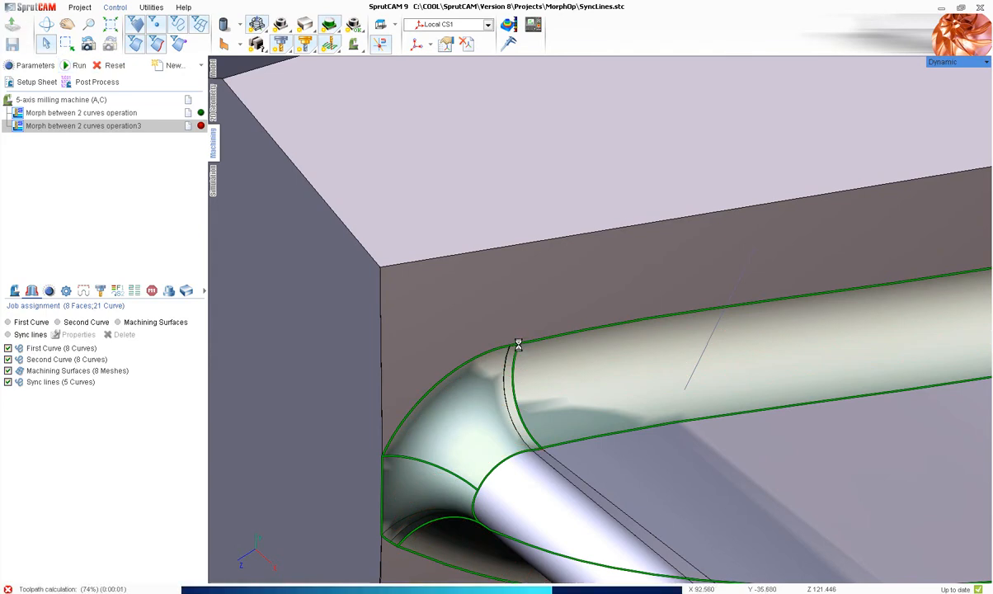
# Check the recalculated Across passes along the straighter and curved fillet sides
pyautogui.moveTo(462, 395); pyautogui.dragTo(415, 444, button='right')
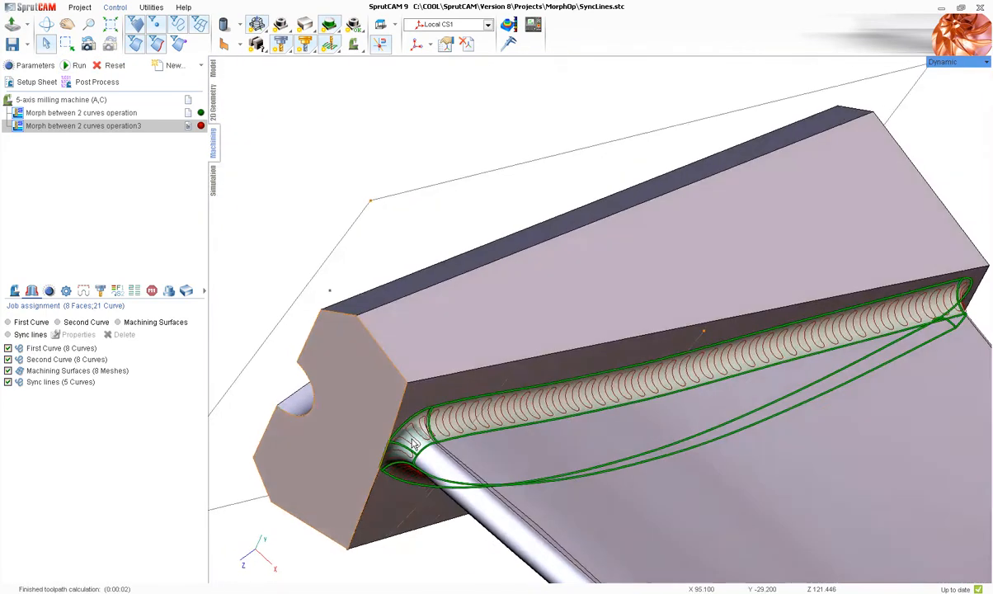
pyautogui.scroll(-5, 415, 443)
pyautogui.scroll(7, 608, 398)
pyautogui.moveTo(606, 399); pyautogui.dragTo(464, 476, button='right')
pyautogui.scroll(-7, 332, 408)
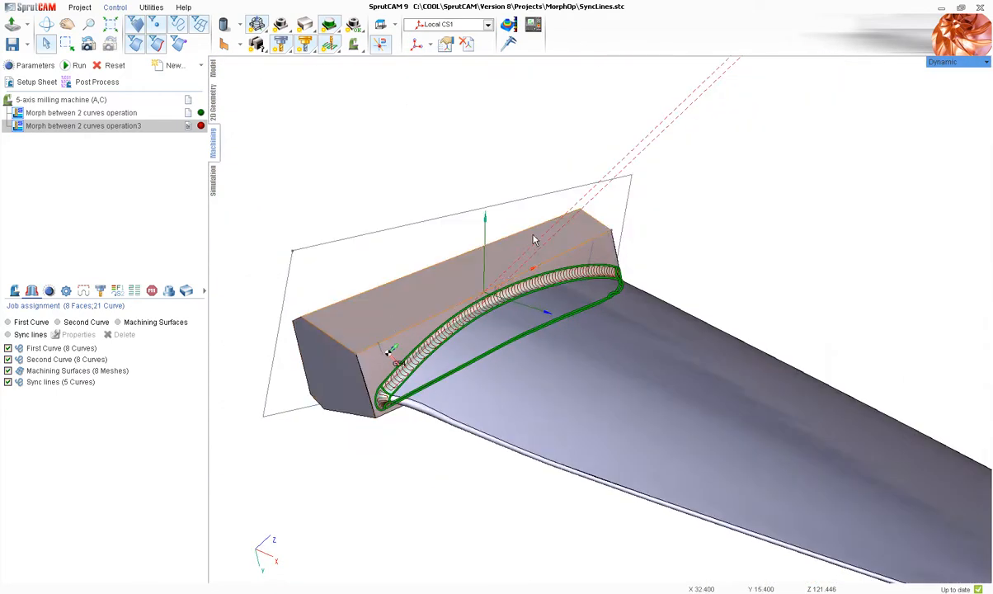
pyautogui.scroll(10, 524, 242)
pyautogui.scroll(-5, 429, 361)
# Examine closely how the passes run across the sync lines at the rounded ends of the fillet
pyautogui.moveTo(429, 360); pyautogui.dragTo(569, 273, button='right')
pyautogui.scroll(5, 478, 305)
pyautogui.scroll(10, 534, 288)
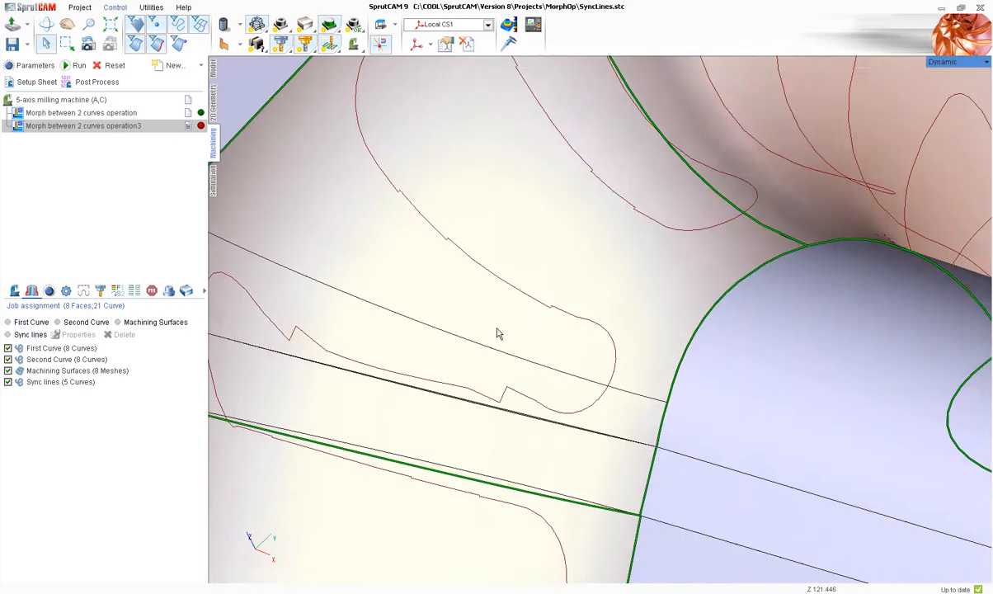
pyautogui.scroll(-10, 496, 333)
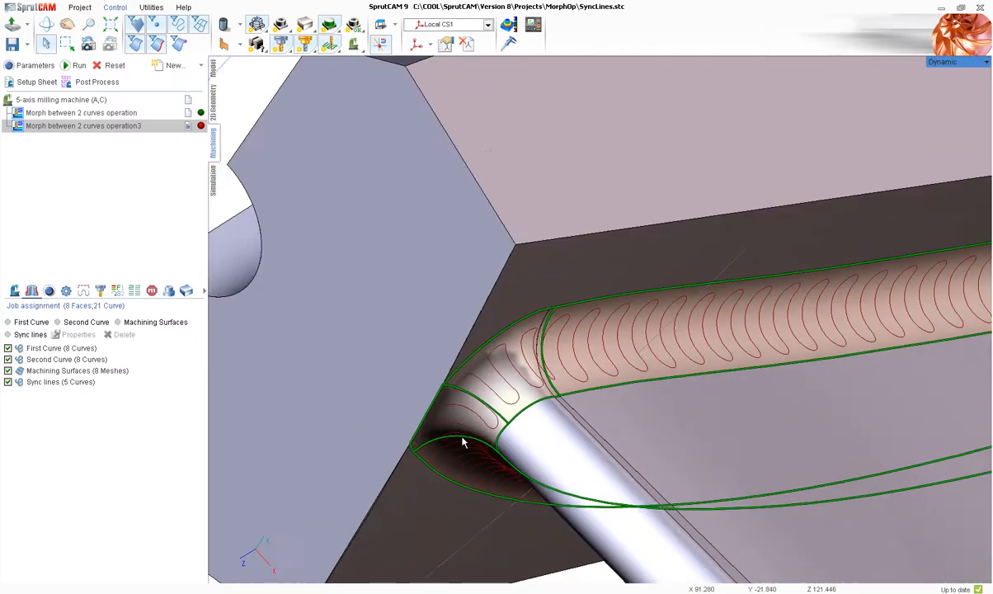
pyautogui.moveTo(462, 443); pyautogui.dragTo(512, 281, button='right')
pyautogui.scroll(3, 512, 280)
pyautogui.scroll(-2, 511, 284)
pyautogui.moveTo(522, 355); pyautogui.dragTo(494, 293, button='right')
# Change the operation's strategy to Spiral with a 20% step and recalculate the toolpath
pyautogui.click(48, 291)
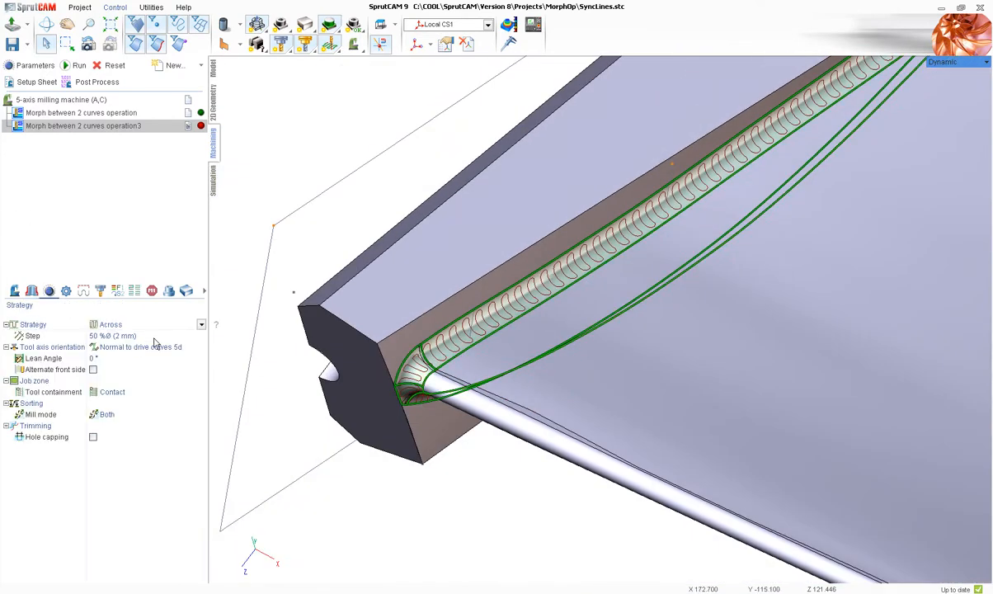
pyautogui.click(142, 360)
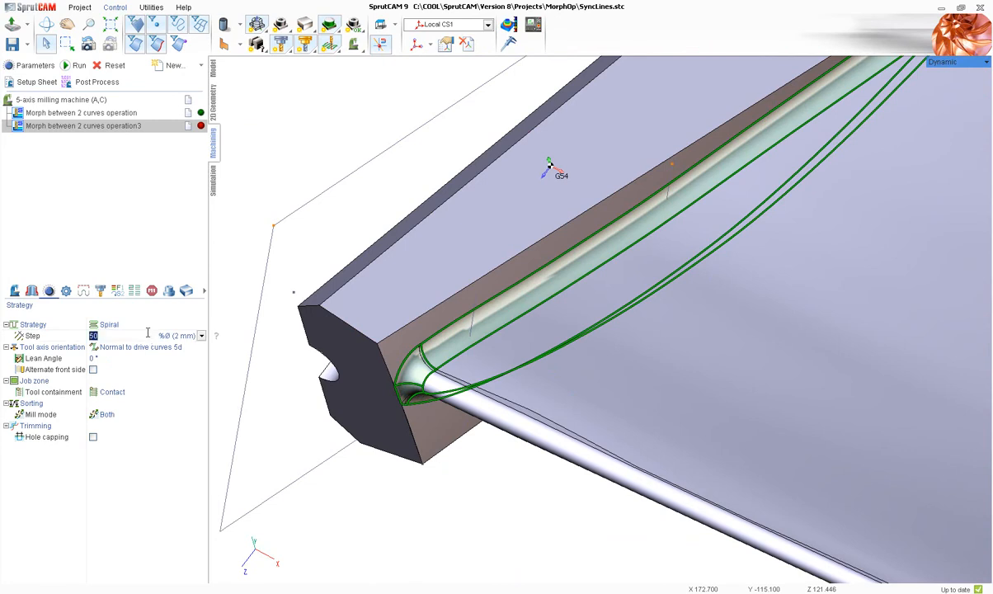
pyautogui.click(79, 66)
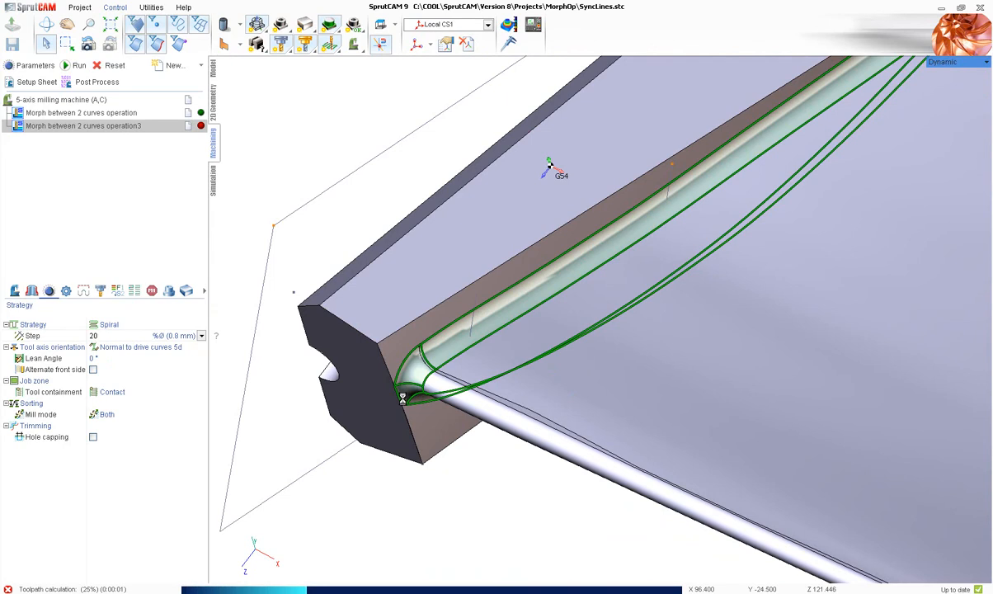
# Inspect the spiral passes around the root fillet and its rounded end
pyautogui.scroll(-4, 401, 409)
pyautogui.moveTo(391, 412); pyautogui.dragTo(404, 399, button='middle')
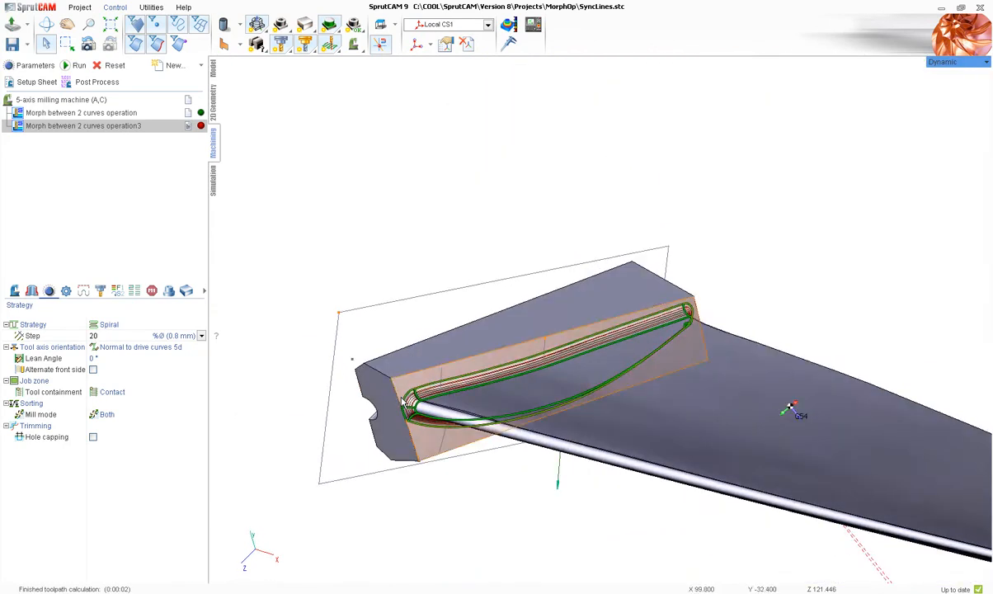
pyautogui.scroll(6, 404, 398)
pyautogui.scroll(-2, 404, 401)
pyautogui.moveTo(382, 364); pyautogui.dragTo(411, 365, button='middle')
pyautogui.scroll(-3, 343, 432)
pyautogui.scroll(5, 412, 366)
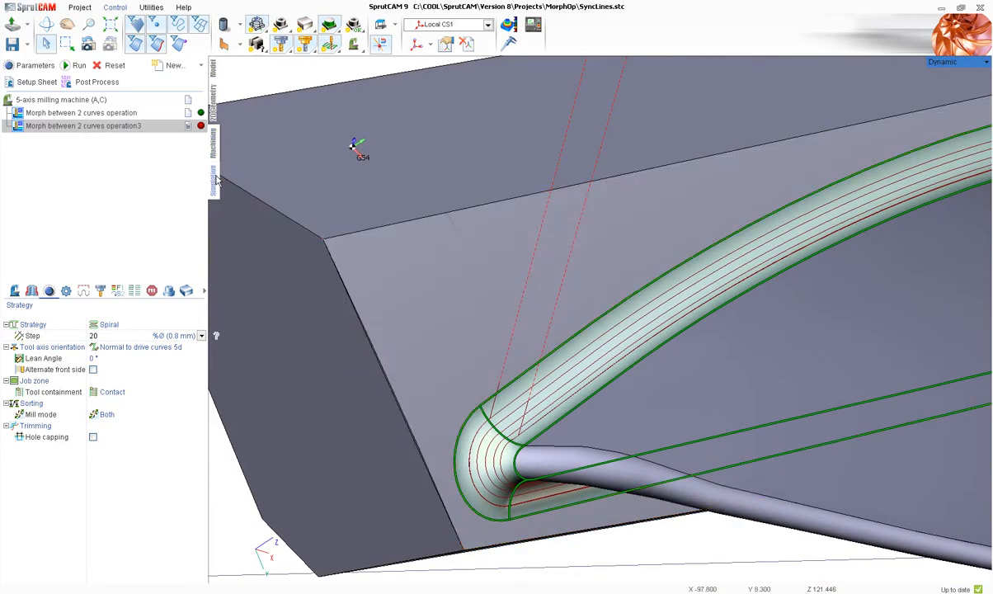
# Switch to simulation, expand Morph between 2 curves operation3 and jump to the GOTO X8.57, Y21.012, Z-53.398 command
pyautogui.scroll(3, 304, 259)
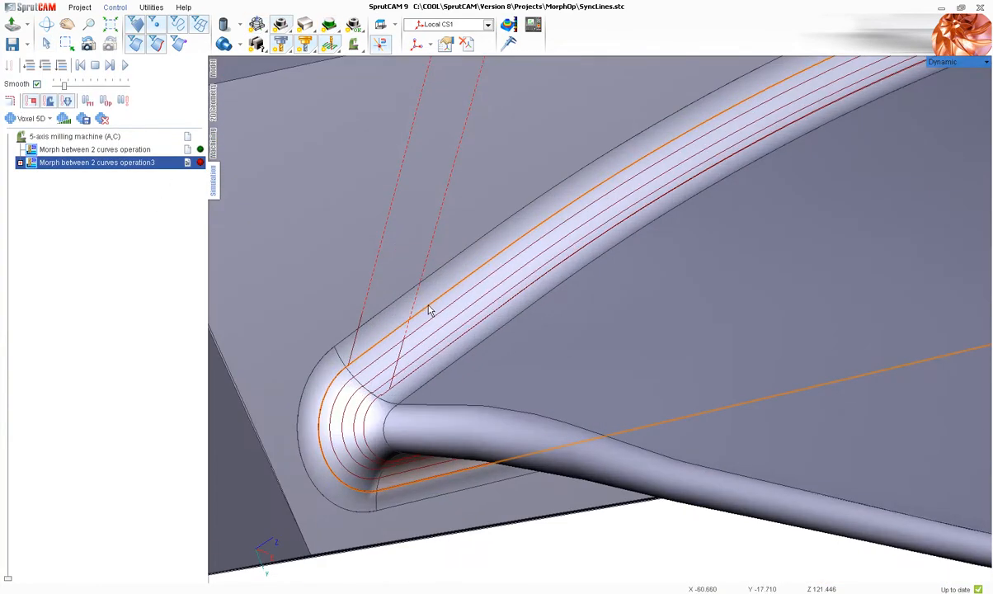
pyautogui.scroll(-5, 257, 256)
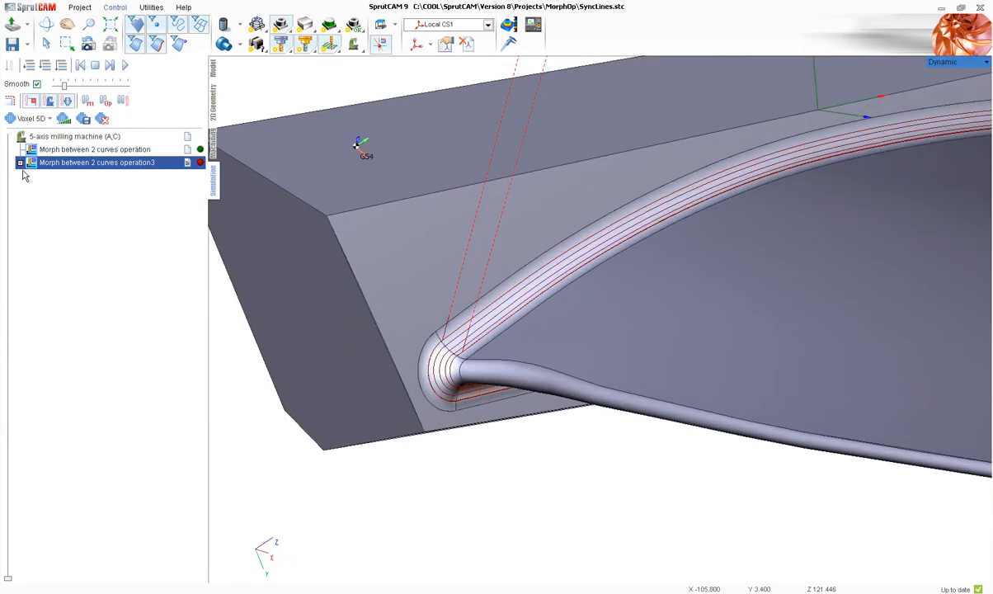
pyautogui.click(20, 163)
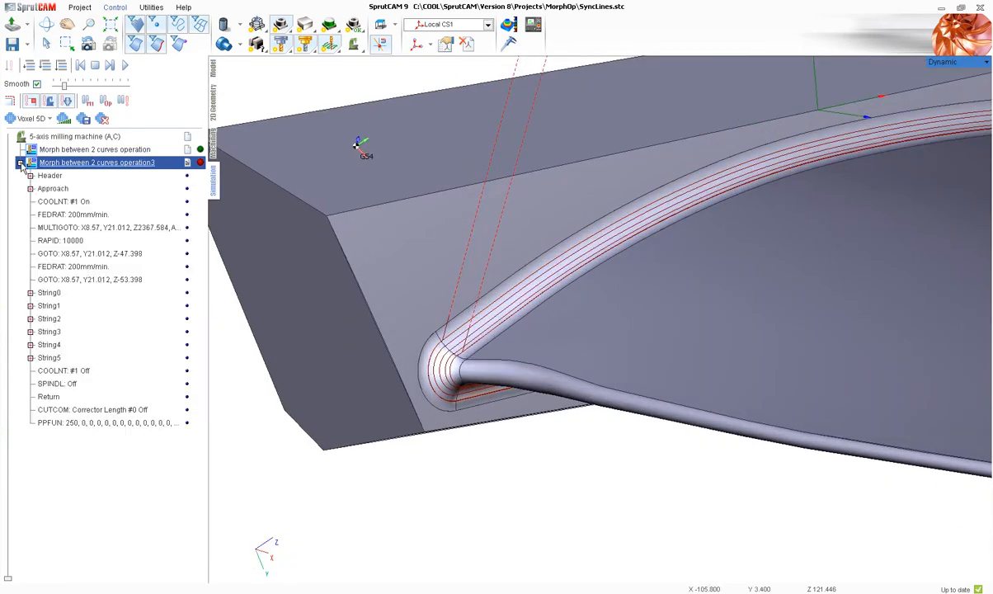
pyautogui.click(55, 279)
pyautogui.moveTo(462, 272); pyautogui.dragTo(559, 259, button='right')
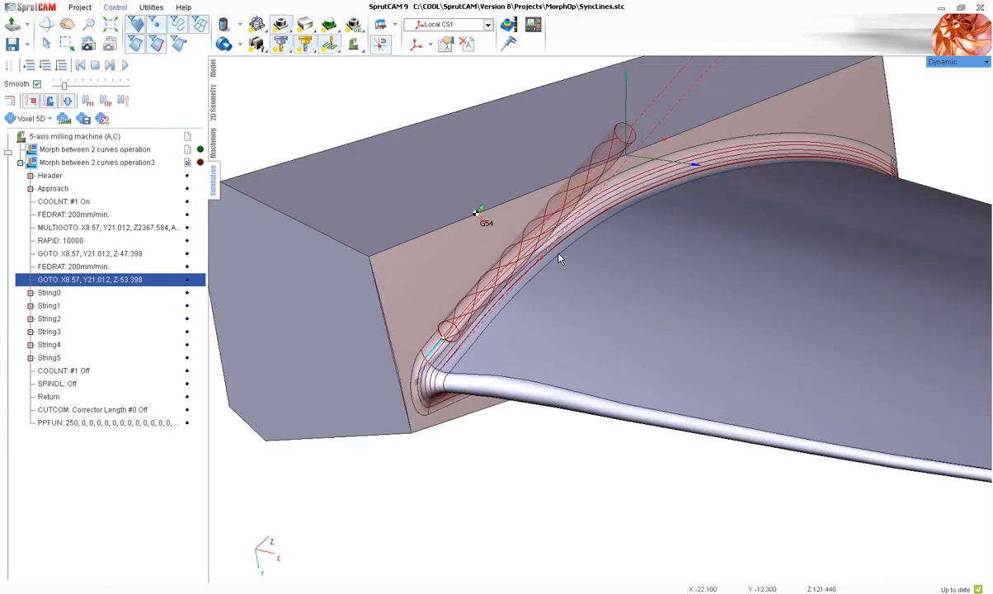
# Simulate the spiral toolpath from the selected command, watching the tool circle the fillet, and speed up playback to finish
pyautogui.click(123, 65)
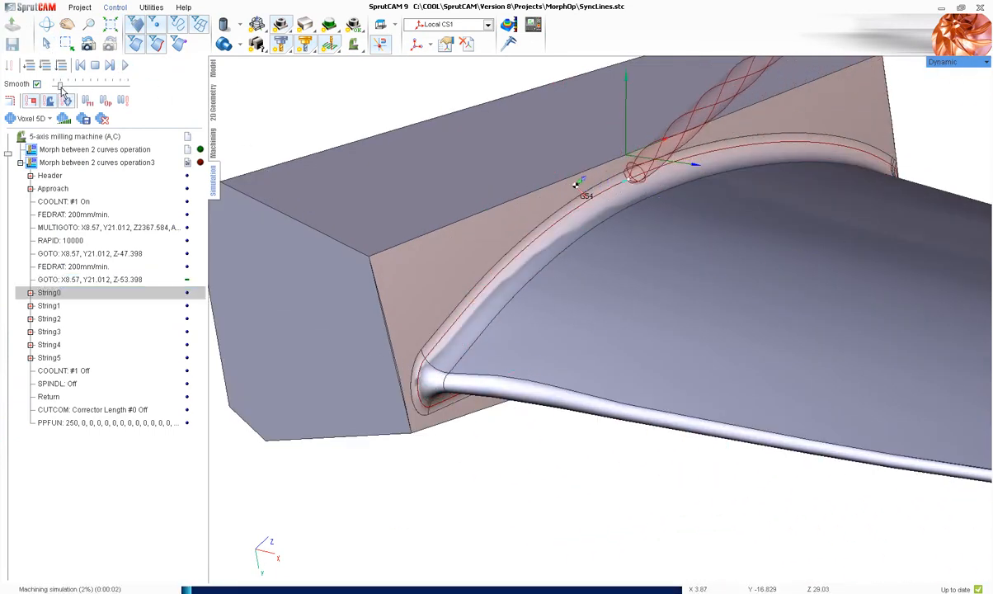
pyautogui.scroll(-5, 320, 231)
pyautogui.moveTo(320, 232); pyautogui.dragTo(375, 240, button='right')
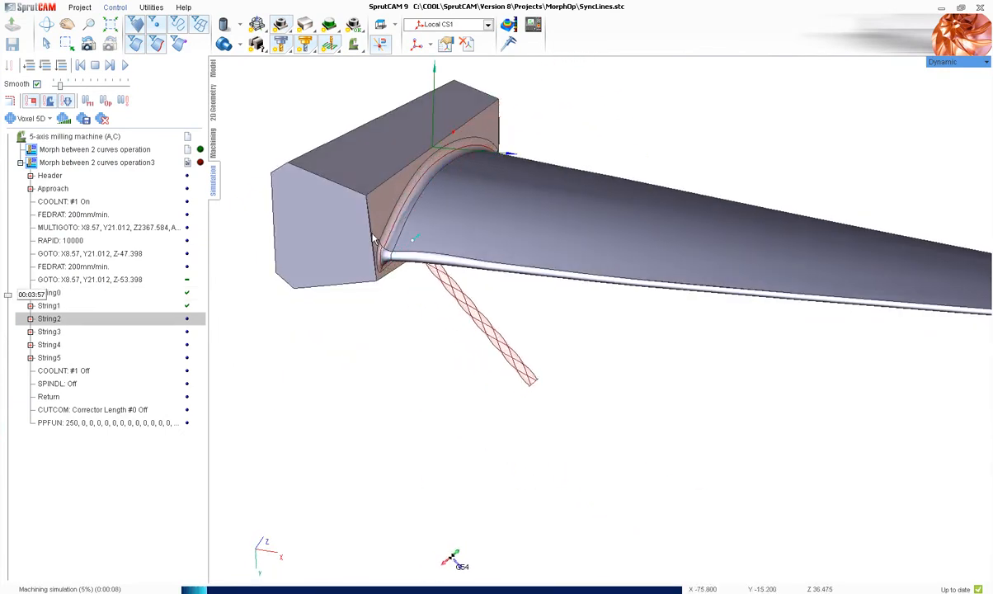
pyautogui.moveTo(356, 217); pyautogui.dragTo(351, 153, button='right')
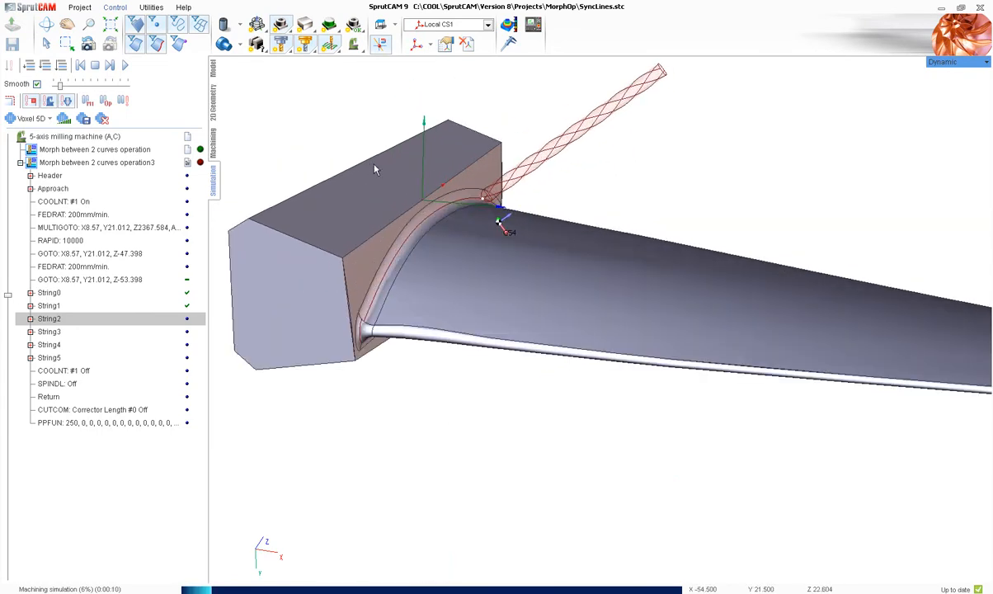
pyautogui.moveTo(59, 86); pyautogui.dragTo(80, 85)
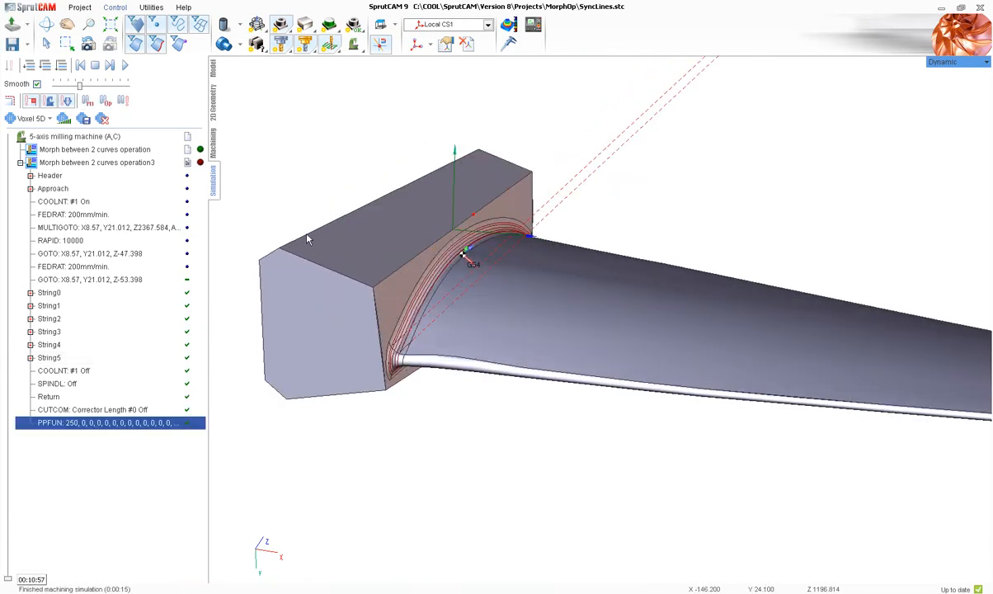
# Return to the machining setup and review the spiral passes along the blade's root fillet
pyautogui.click(211, 140)
pyautogui.scroll(3, 403, 303)
pyautogui.scroll(-6, 403, 302)
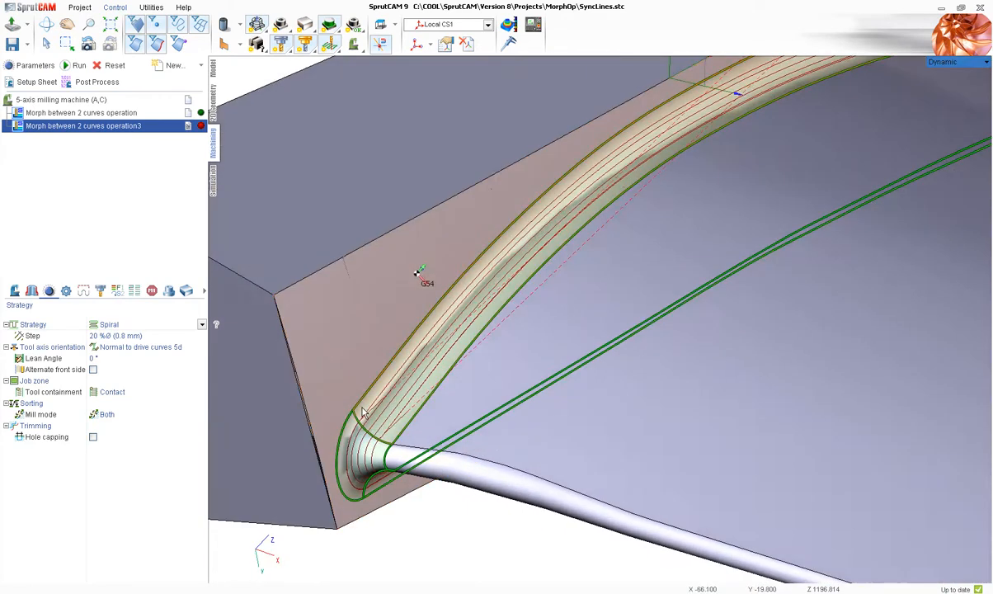
pyautogui.scroll(-5, 348, 314)
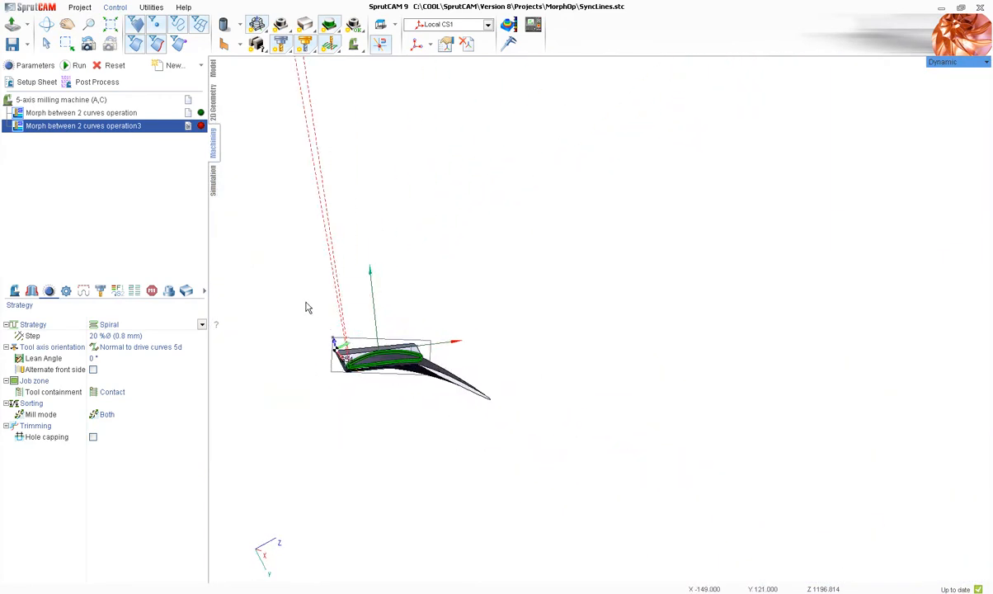
pyautogui.moveTo(348, 313); pyautogui.dragTo(274, 368, button='right')
pyautogui.scroll(5, 408, 372)
pyautogui.scroll(3, 274, 369)
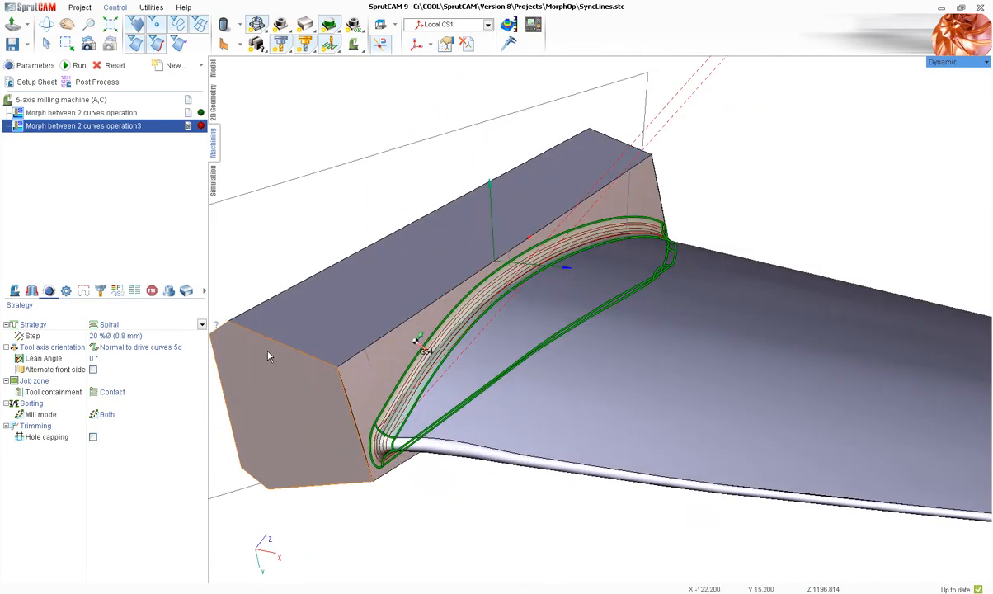
# Select the first Morph between 2 curves operation and examine its drive curves and surfaces around the blade root
pyautogui.click(70, 115)
pyautogui.scroll(-5, 489, 300)
pyautogui.scroll(8, 489, 300)
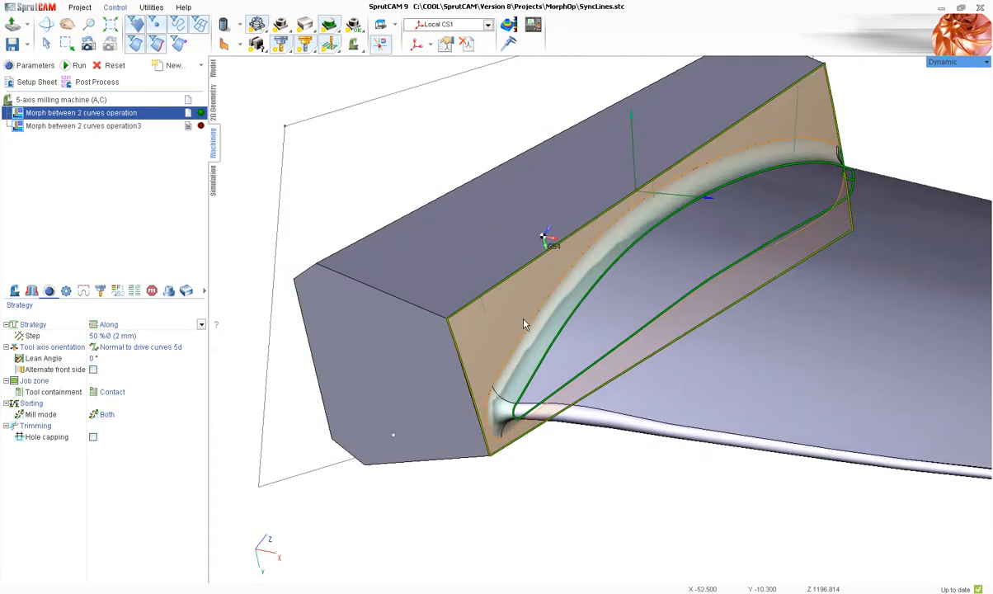
pyautogui.moveTo(517, 317); pyautogui.dragTo(436, 323, button='right')
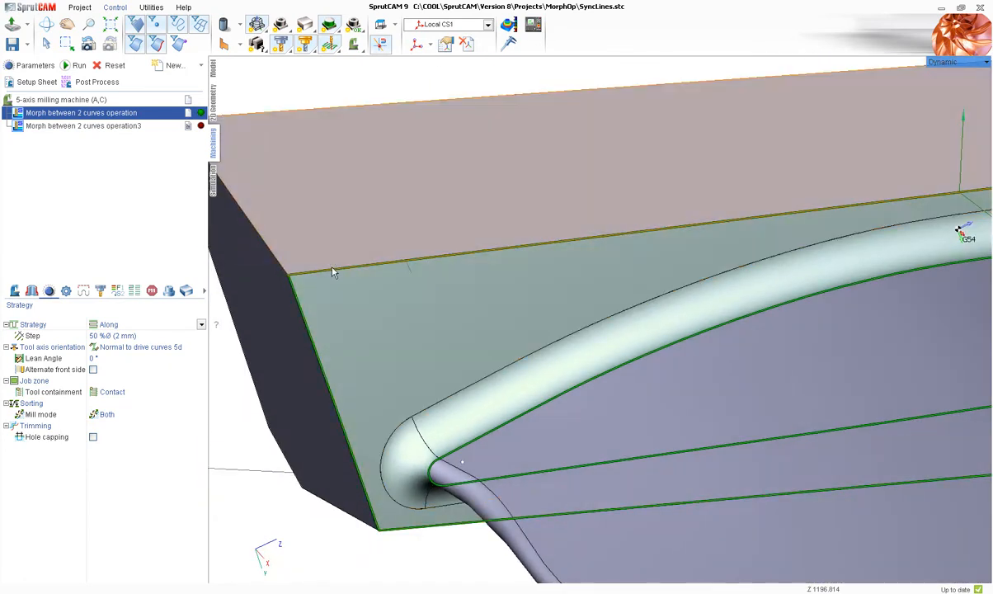
pyautogui.scroll(-5, 368, 388)
pyautogui.scroll(3, 381, 345)
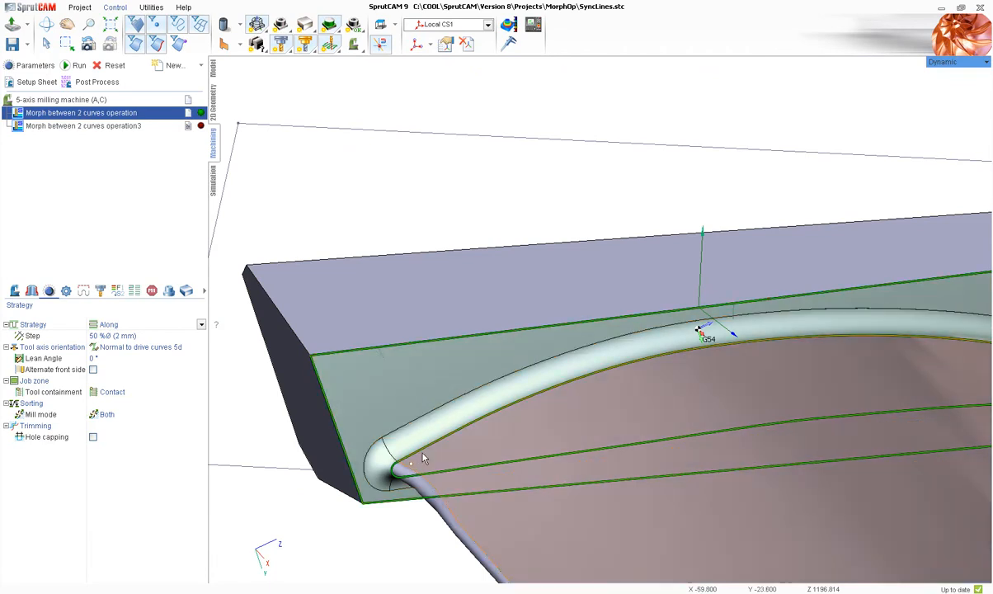
pyautogui.scroll(-5, 428, 450)
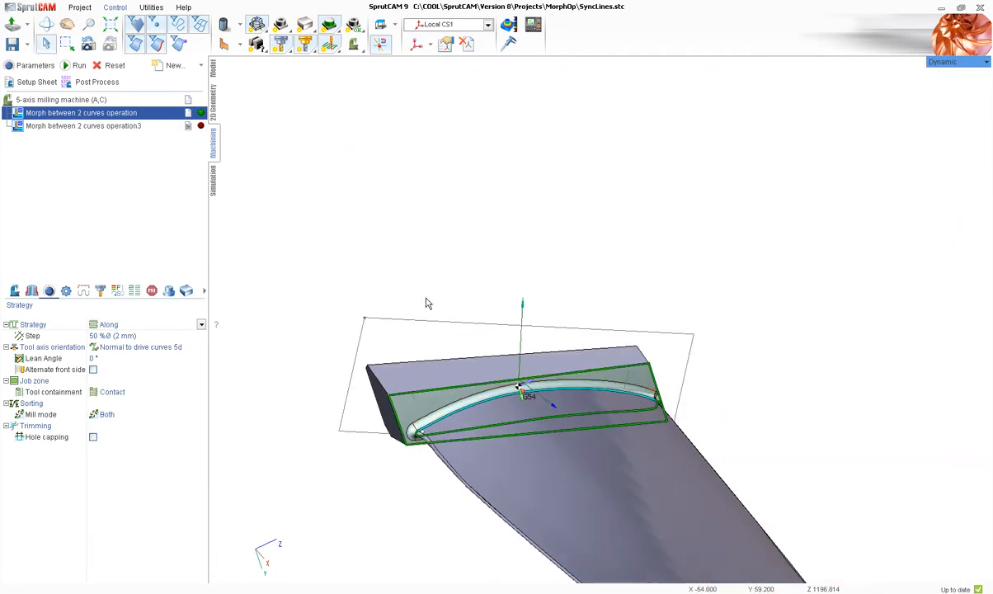
pyautogui.scroll(5, 410, 450)
# Open the properties of the Machining Surfaces item in the first operation's job assignment
pyautogui.click(31, 292)
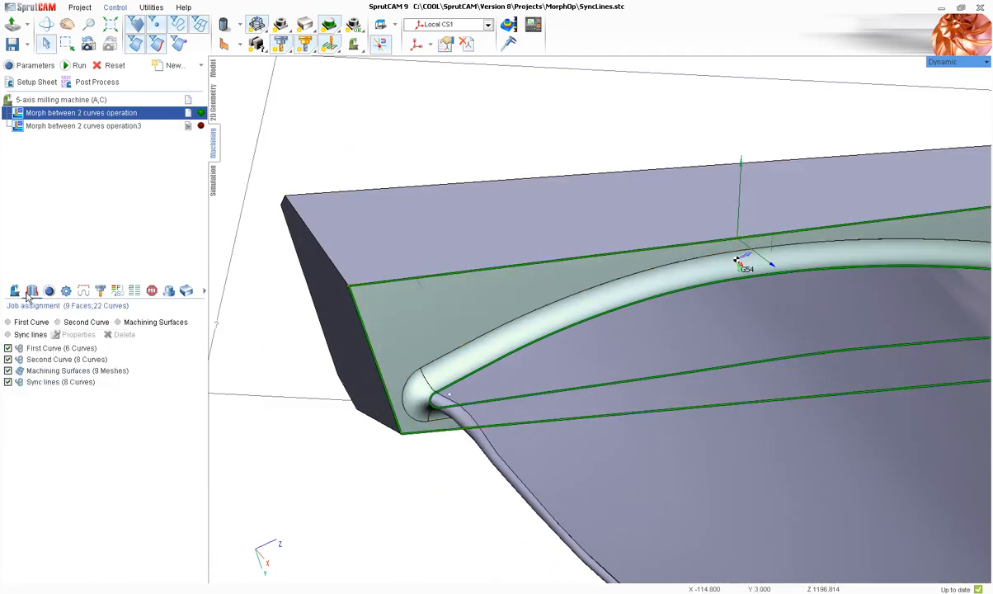
pyautogui.click(72, 372)
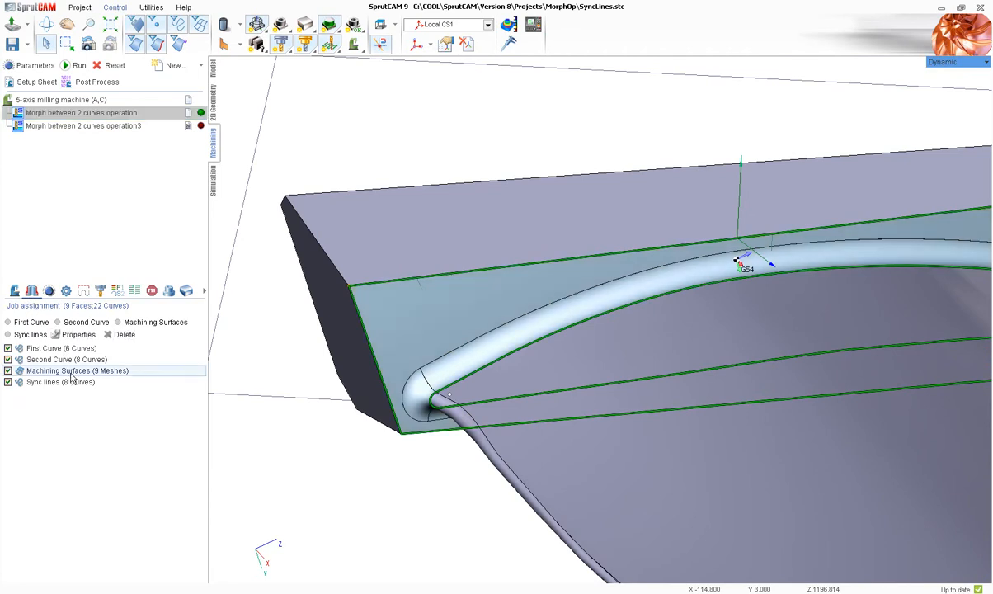
pyautogui.doubleClick(78, 373)
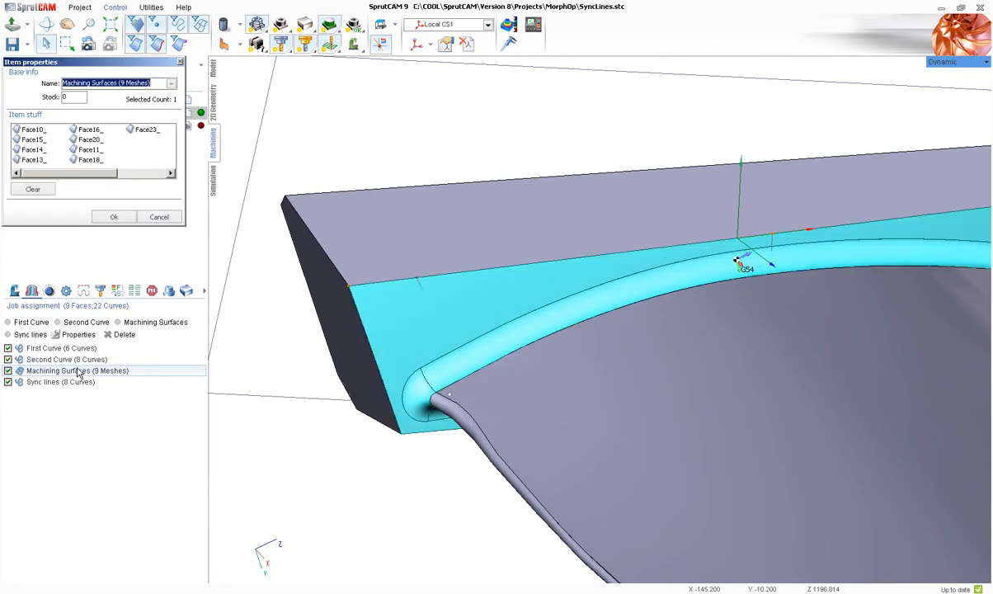
# Close the Machining Surfaces properties and review the First Curve and Second Curve item properties in the job assignment
pyautogui.click(157, 216)
pyautogui.doubleClick(51, 348)
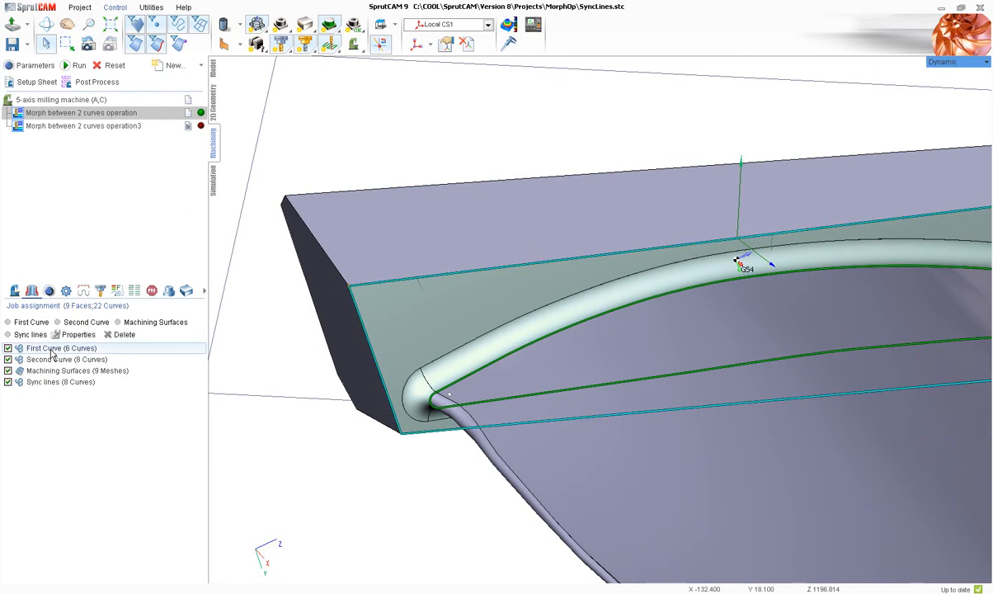
pyautogui.click(155, 217)
pyautogui.doubleClick(58, 358)
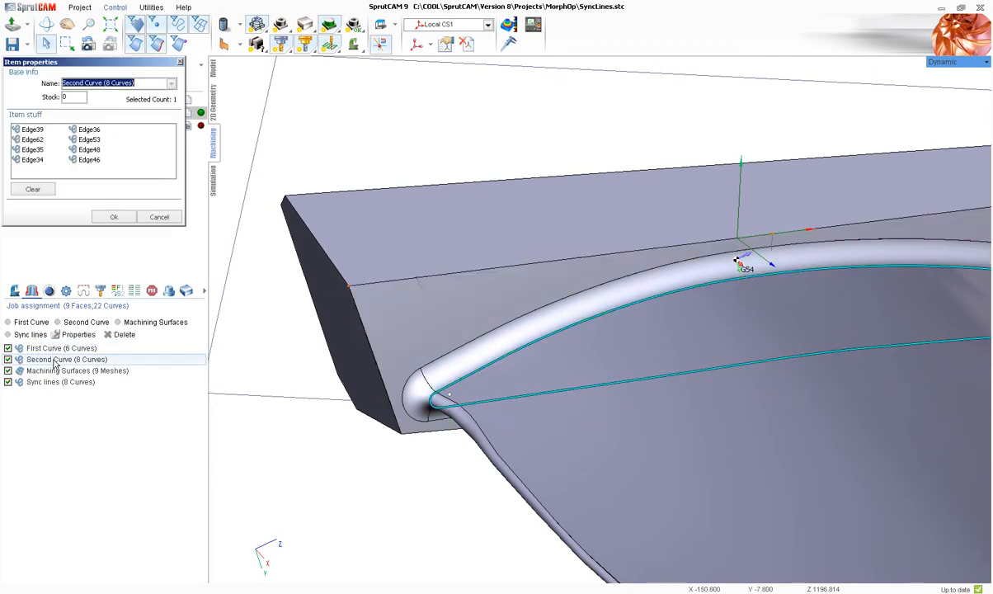
pyautogui.click(157, 217)
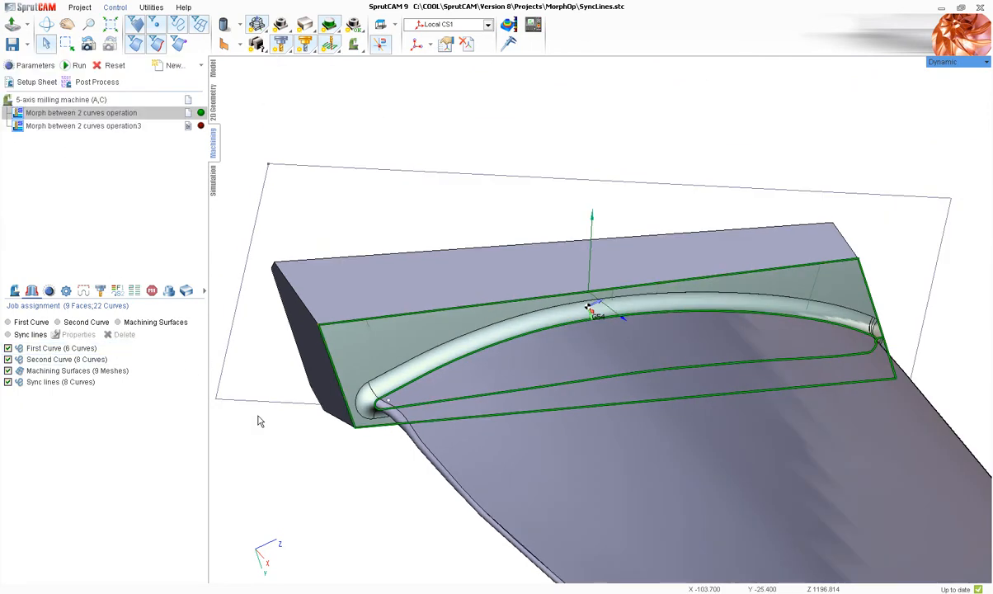
# Examine the Sync lines item of the job assignment where its lines cross the fillet and root face
pyautogui.scroll(-2, 383, 397)
pyautogui.scroll(3, 400, 375)
pyautogui.scroll(1, 376, 355)
pyautogui.moveTo(376, 355)
pyautogui.mouseDown(button='middle')
pyautogui.moveTo(370, 383)
pyautogui.moveTo(367, 360)
pyautogui.mouseUp(button='middle')
pyautogui.scroll(-2, 368, 361)
pyautogui.scroll(5, 635, 363)
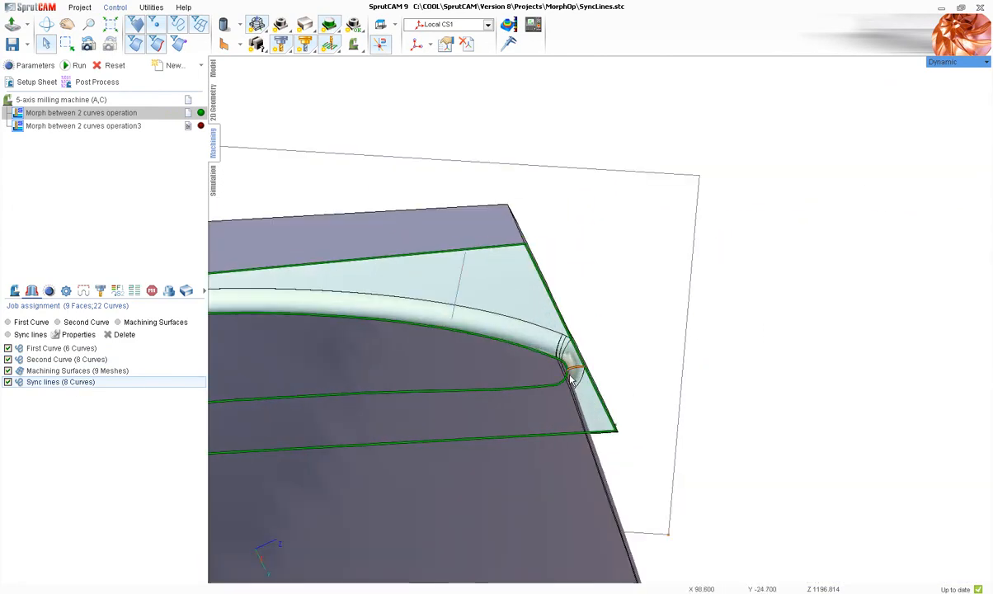
pyautogui.scroll(-5, 627, 367)
pyautogui.scroll(5, 610, 366)
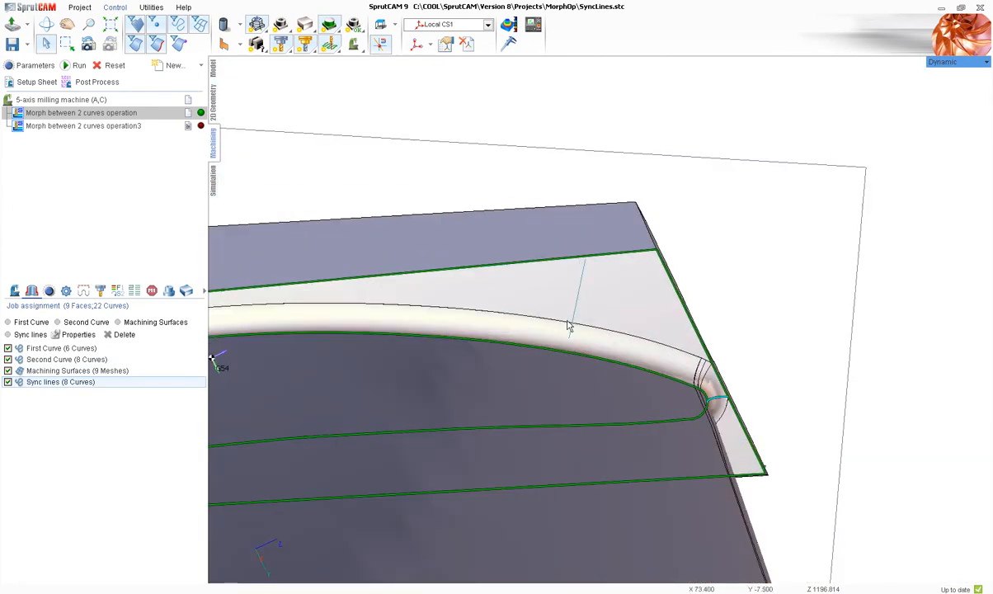
pyautogui.scroll(-5, 672, 306)
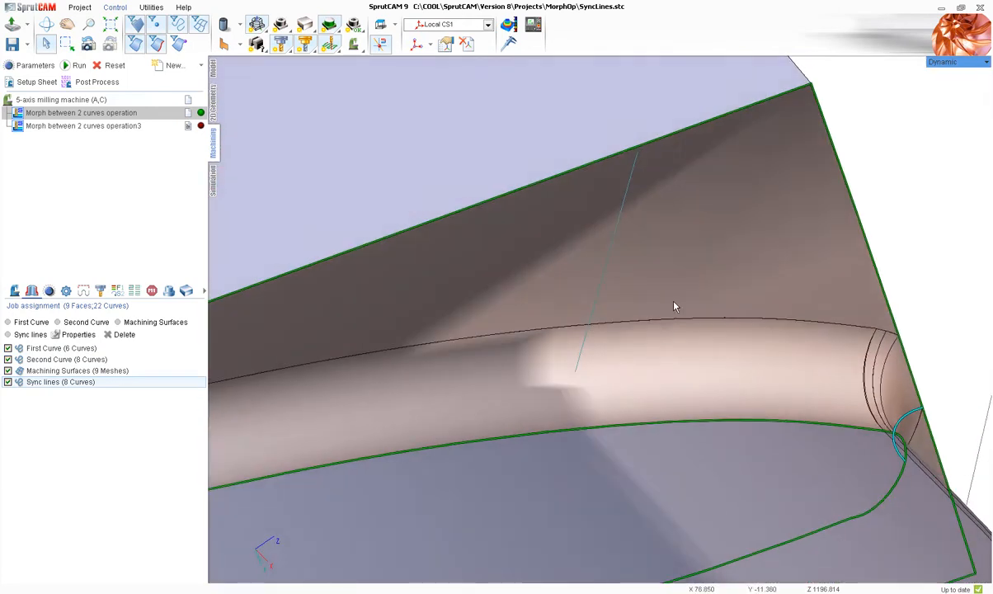
pyautogui.scroll(-5, 662, 306)
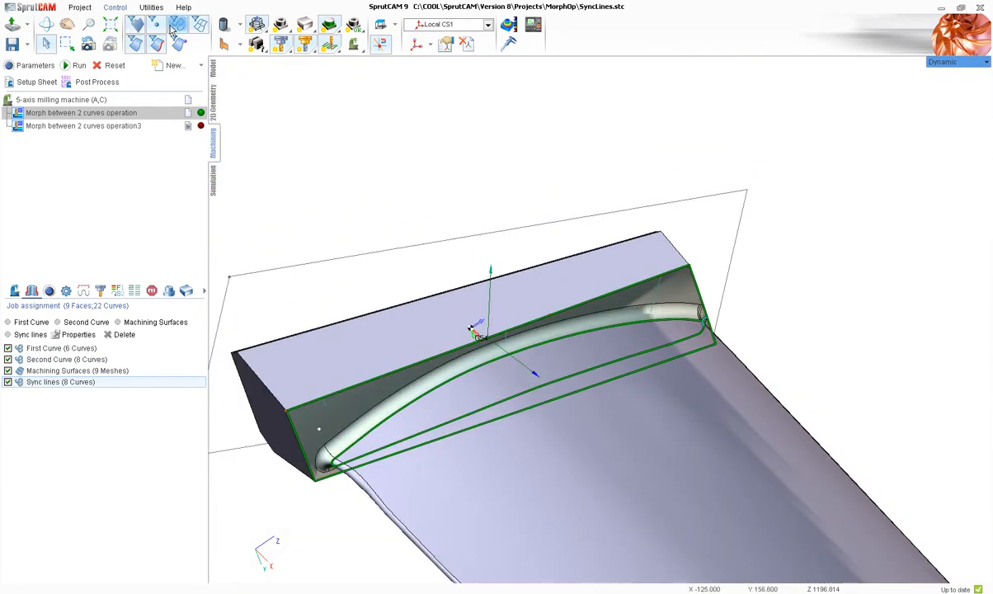
# Hide the solid blade body and examine the sync lines connecting the first and second curves across the machining surfaces
pyautogui.click(258, 25)
pyautogui.scroll(8, 330, 387)
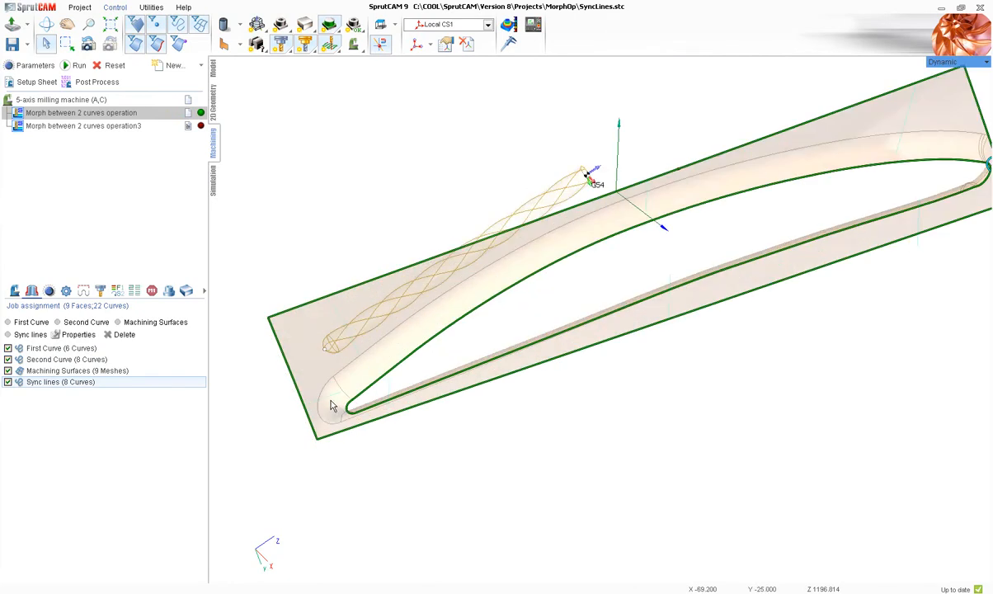
pyautogui.scroll(2, 339, 354)
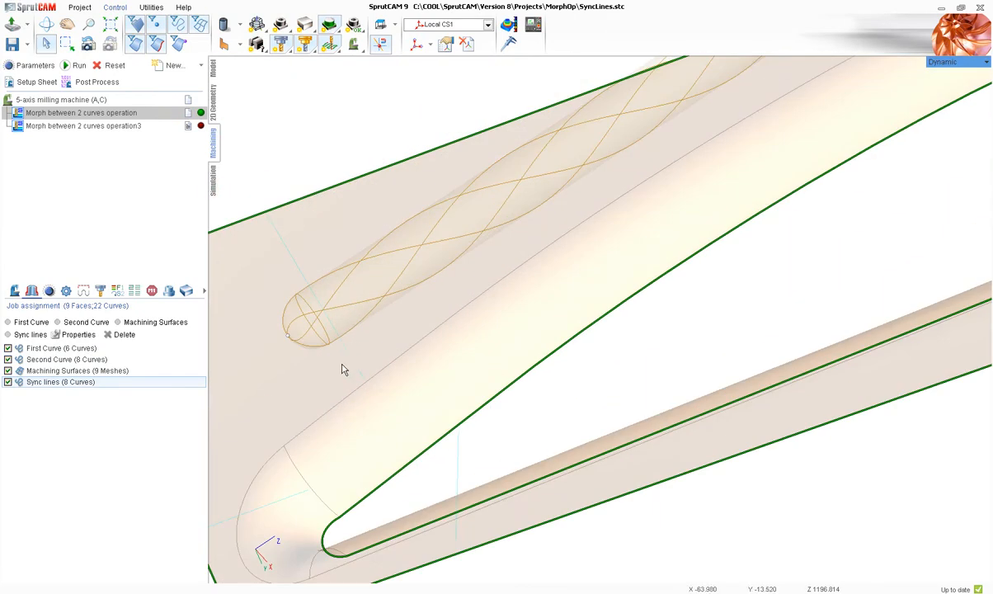
pyautogui.scroll(-8, 415, 463)
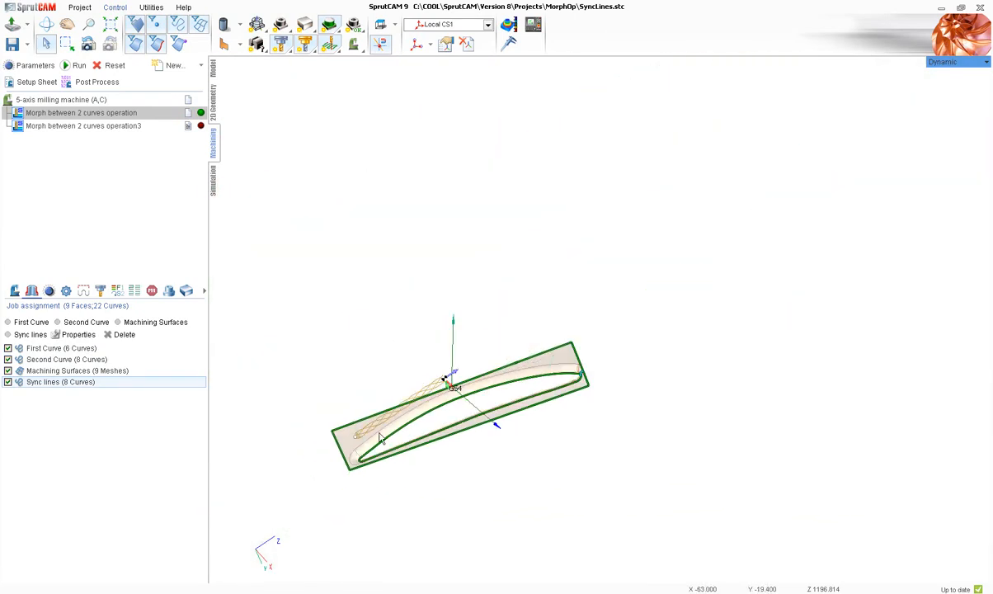
pyautogui.scroll(2, 612, 358)
pyautogui.scroll(2, 611, 358)
pyautogui.scroll(-8, 731, 348)
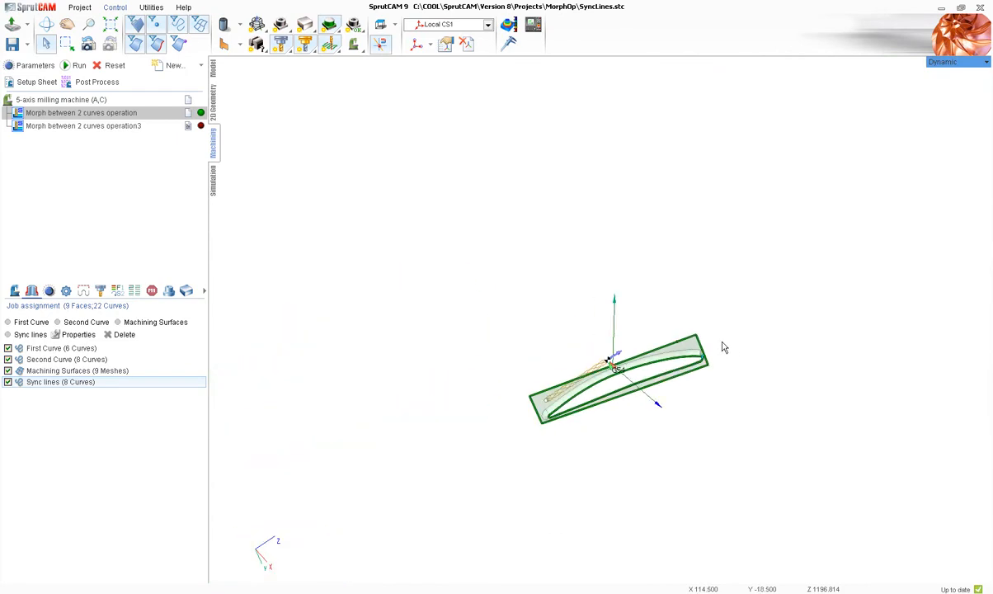
# Display the blade body again and calculate the toolpath of the first Morph between 2 curves operation
pyautogui.click(282, 28)
pyautogui.scroll(4, 569, 397)
pyautogui.moveTo(570, 400); pyautogui.dragTo(582, 356, button='middle')
pyautogui.click(76, 65)
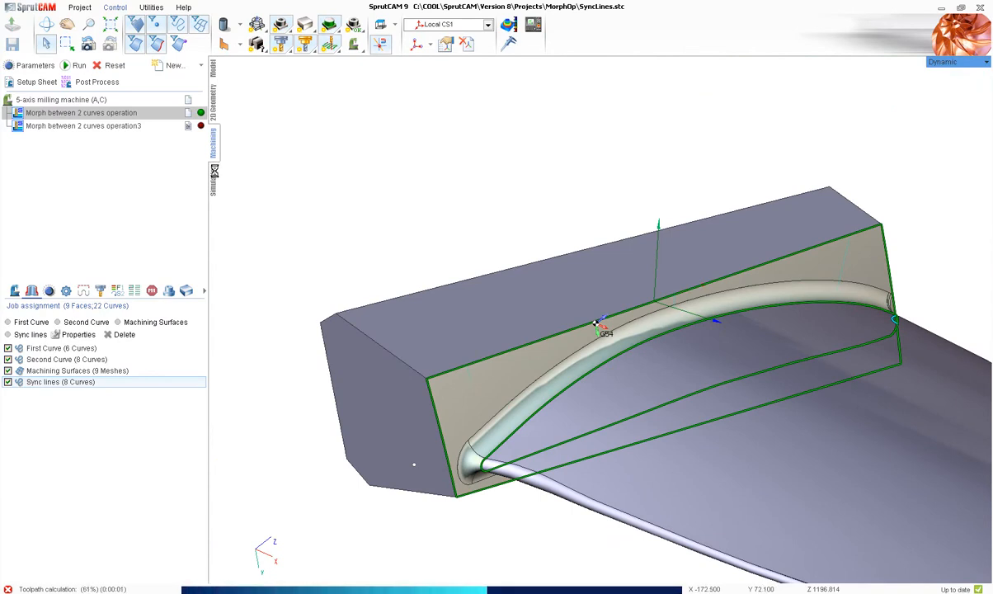
pyautogui.scroll(5, 453, 362)
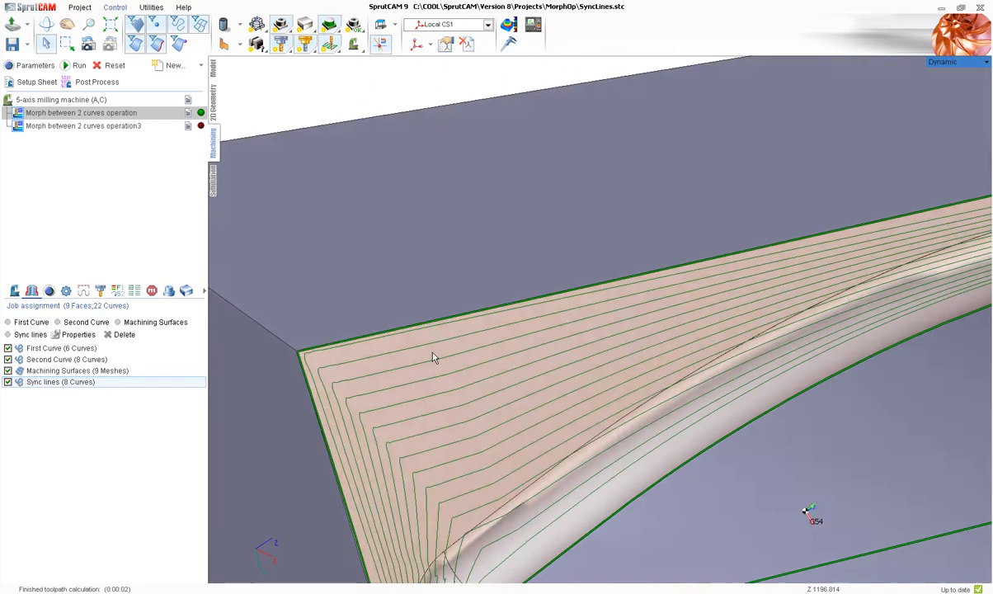
pyautogui.scroll(-5, 434, 359)
# Simulate the first Morph operation from its Level0 commands and watch the tool orientation around the blade root
pyautogui.click(214, 180)
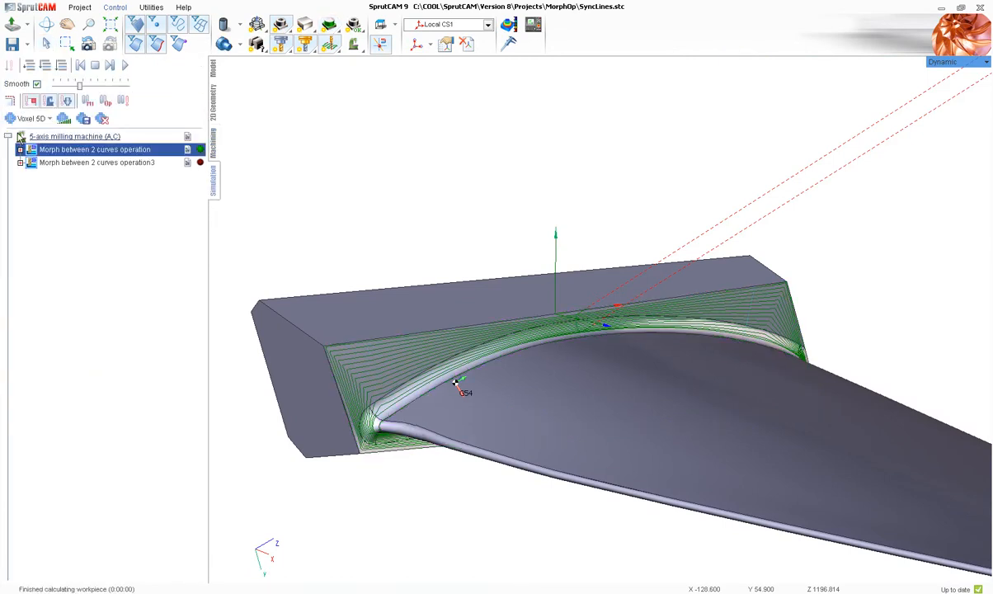
pyautogui.click(19, 150)
pyautogui.click(68, 192)
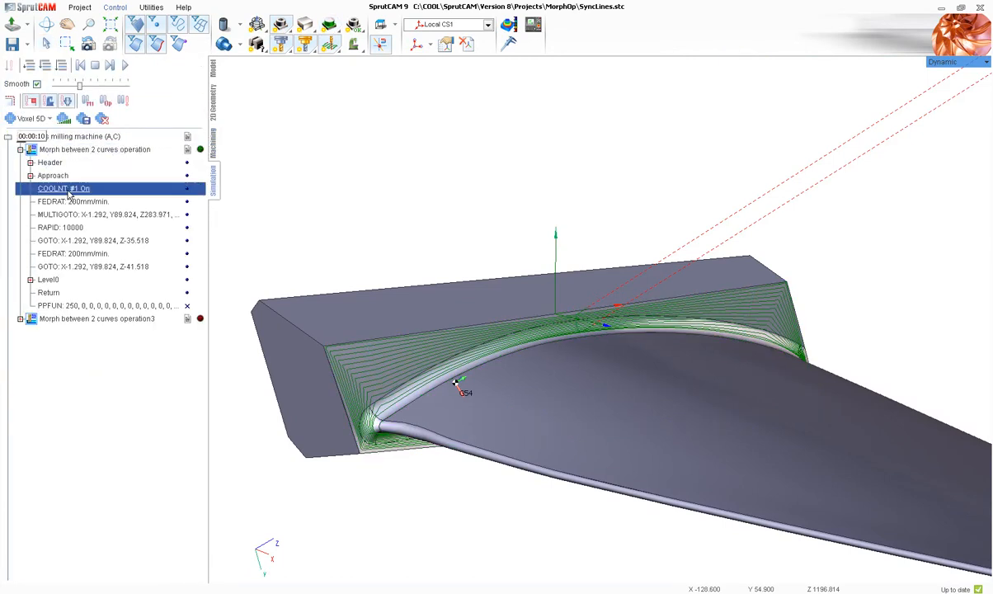
pyautogui.click(48, 280)
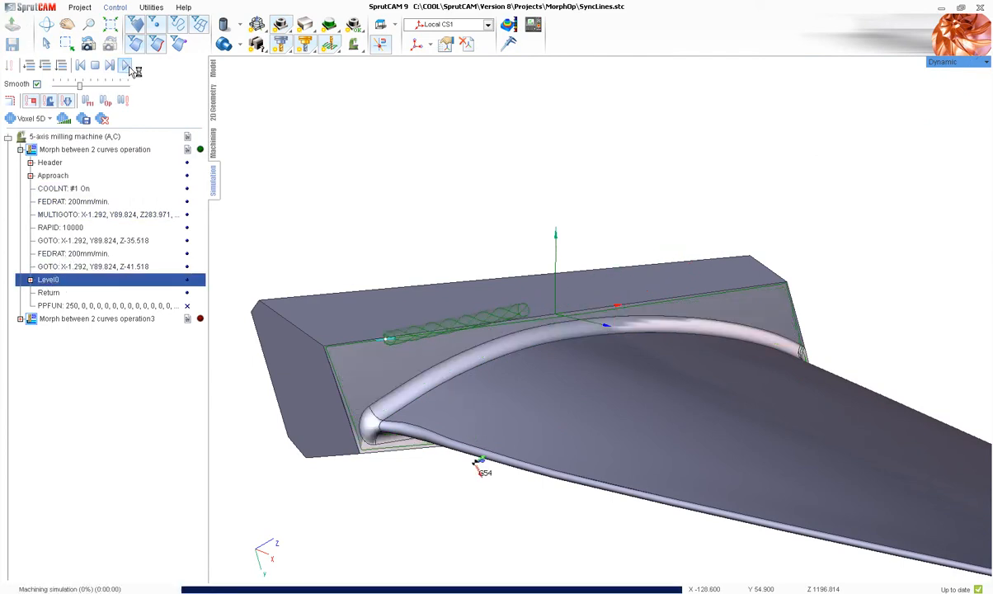
pyautogui.scroll(-3, 466, 271)
pyautogui.moveTo(460, 265); pyautogui.dragTo(524, 245, button='middle')
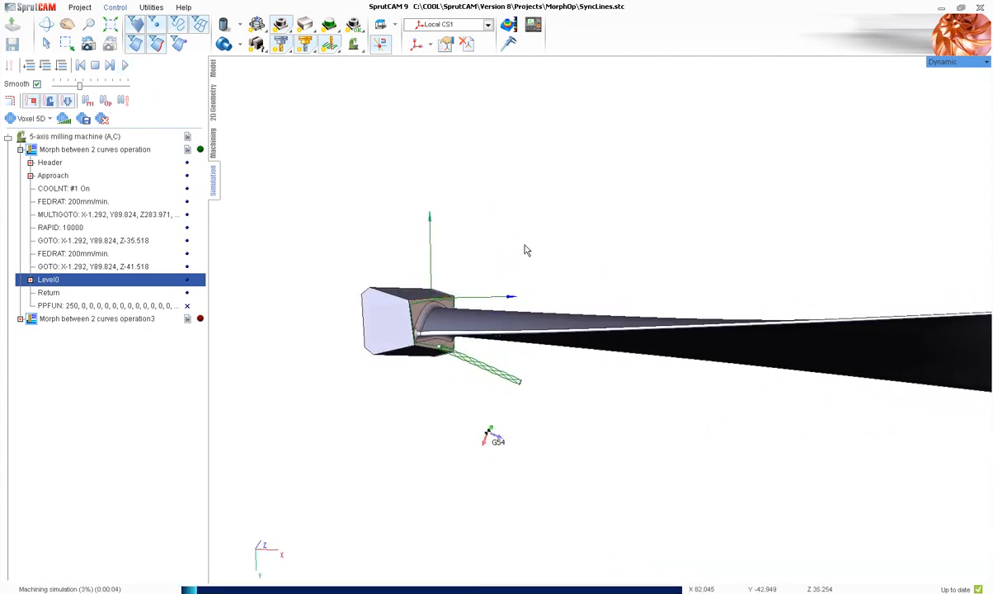
pyautogui.scroll(5, 434, 322)
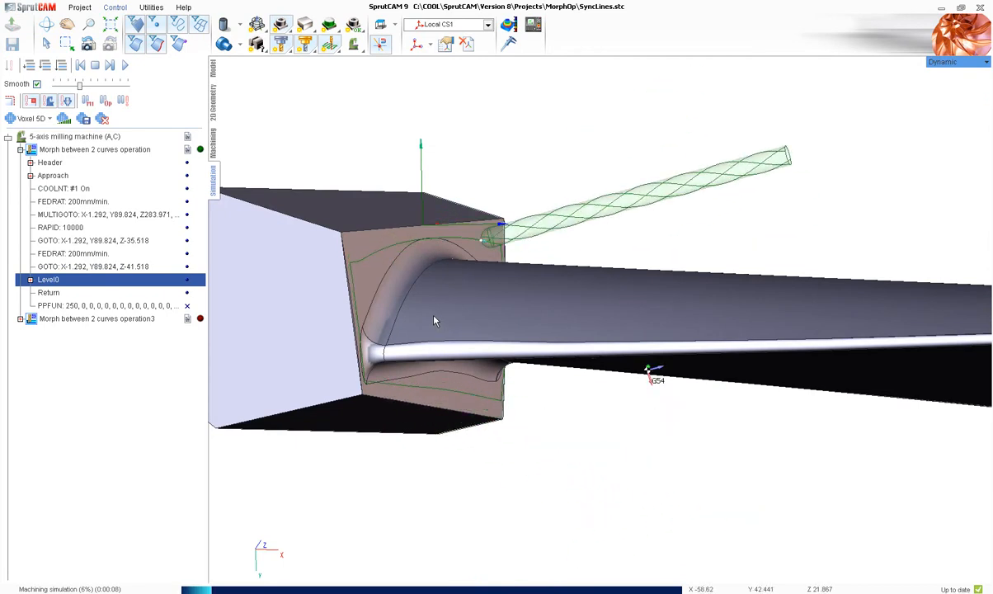
# Set the first Morph operation's mill mode to Conventional in its strategy parameters and recalculate the toolpath
pyautogui.click(214, 145)
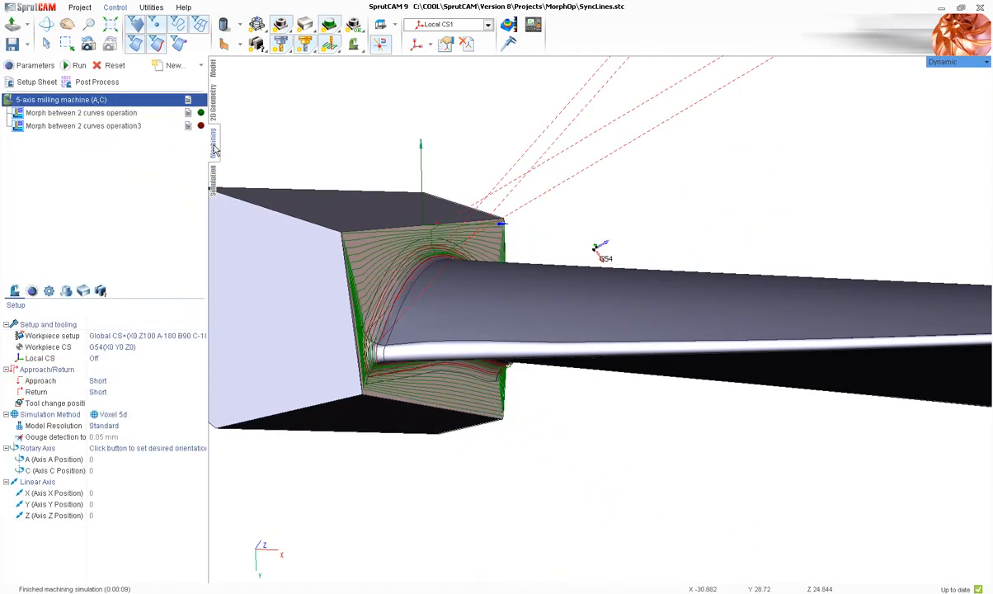
pyautogui.scroll(-2, 471, 307)
pyautogui.scroll(3, 396, 279)
pyautogui.moveTo(405, 284); pyautogui.dragTo(381, 293, button='middle')
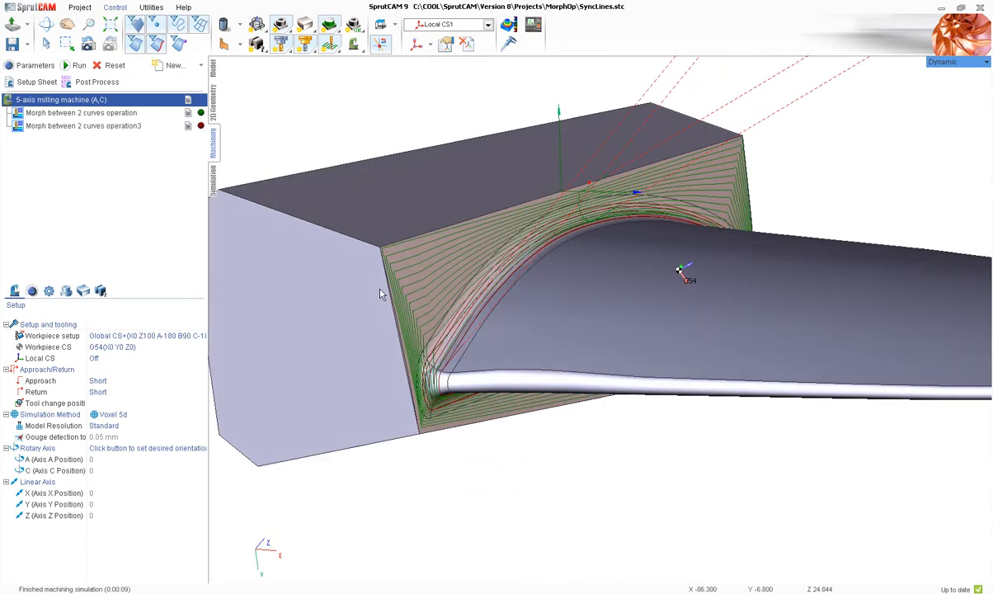
pyautogui.click(32, 291)
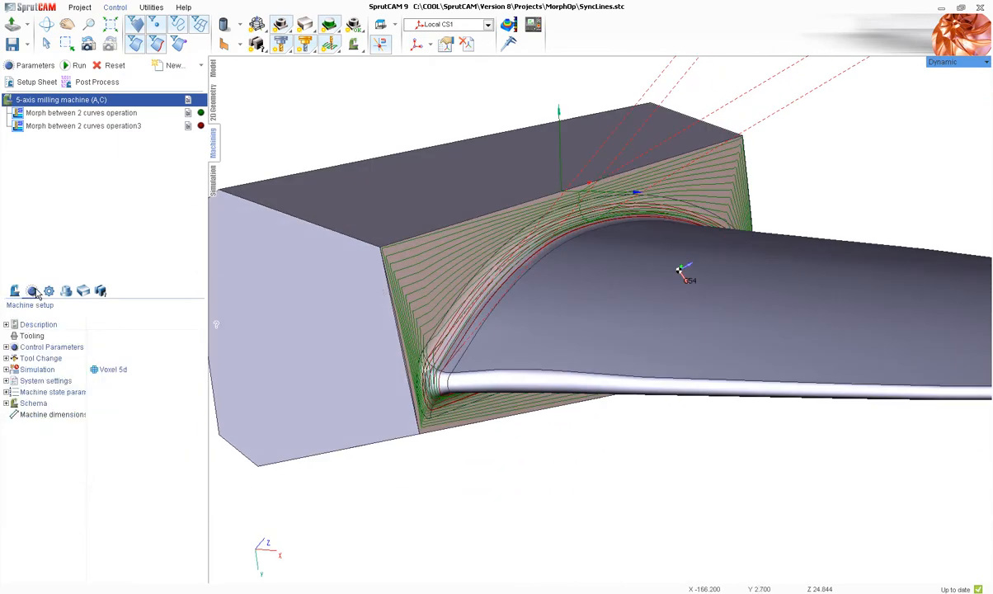
pyautogui.click(78, 113)
pyautogui.click(49, 291)
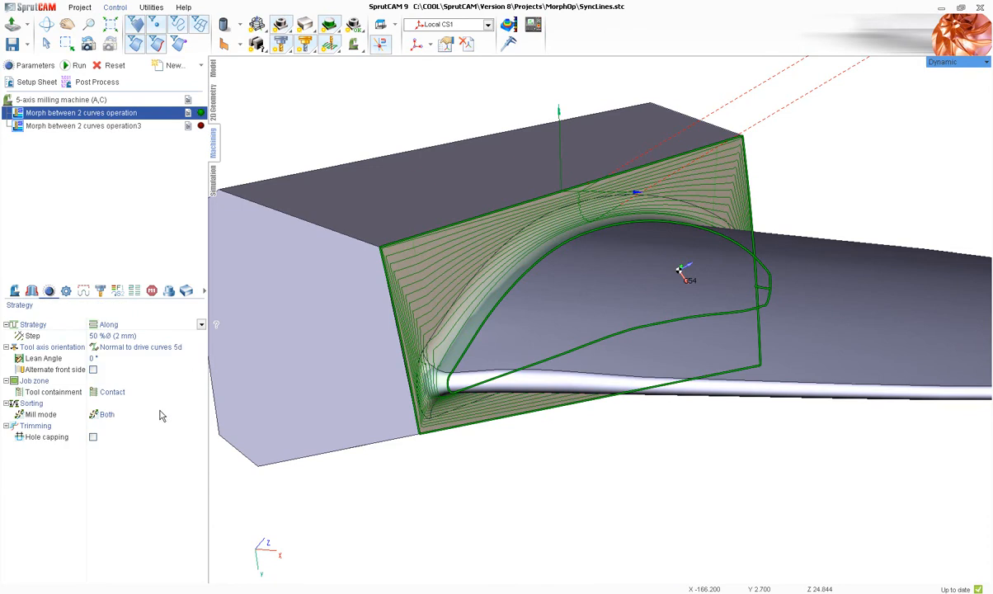
pyautogui.click(162, 414)
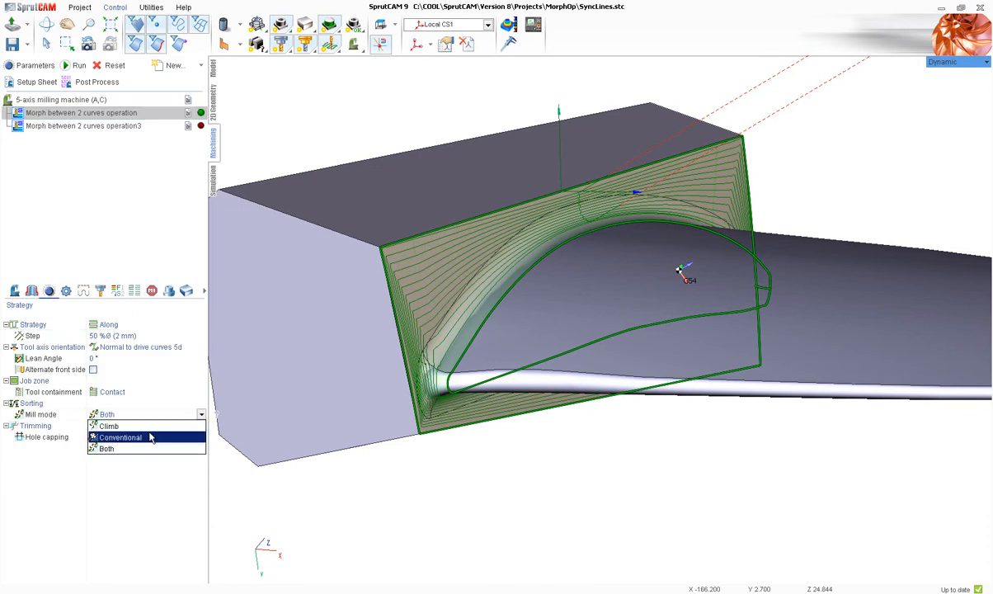
pyautogui.click(151, 438)
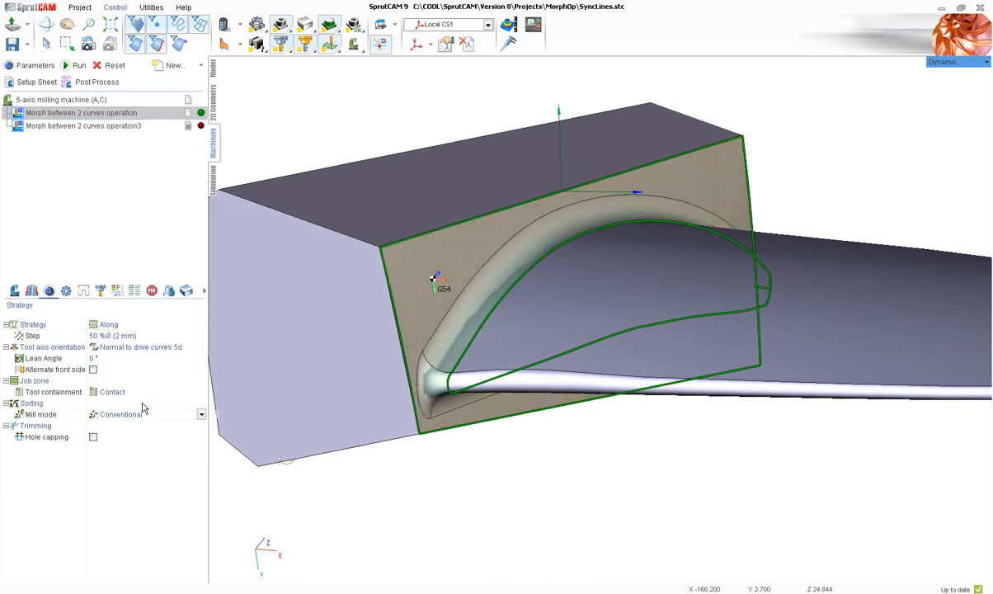
pyautogui.click(77, 65)
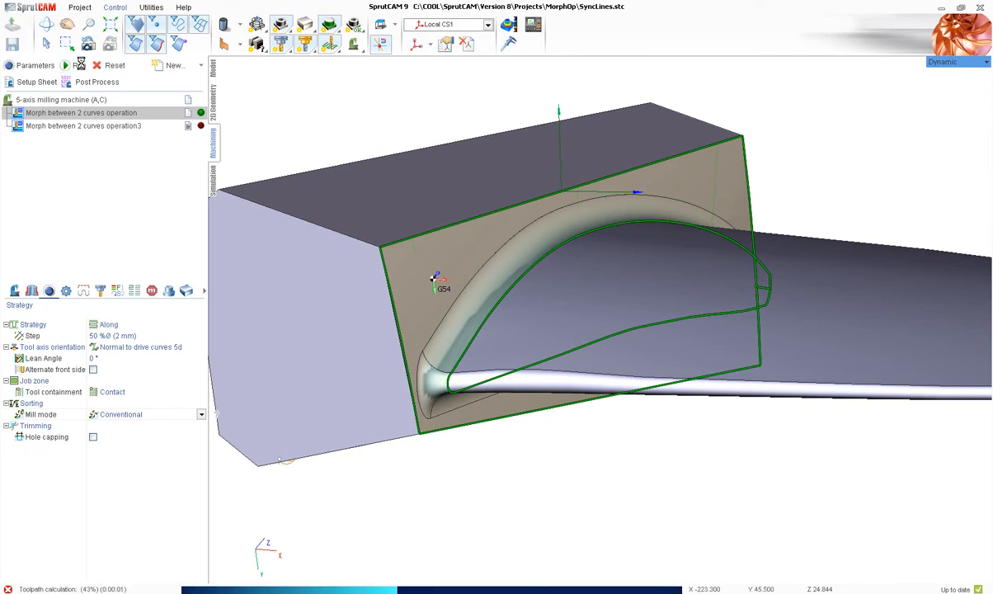
# Simulate the recalculated Conventional toolpath and watch the tool move around the blade root
pyautogui.click(213, 180)
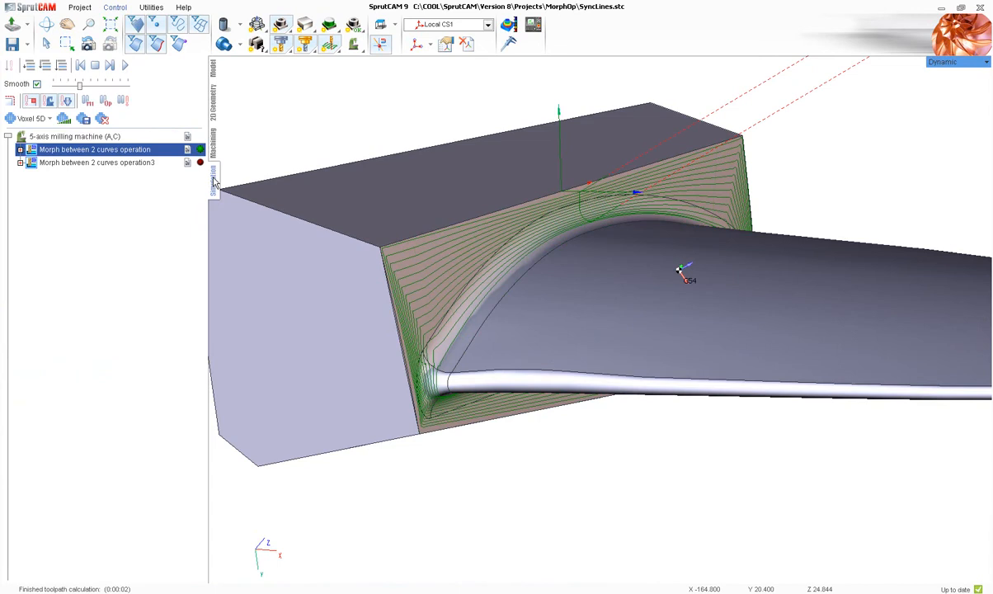
pyautogui.click(126, 69)
pyautogui.scroll(-5, 379, 391)
pyautogui.scroll(4, 376, 389)
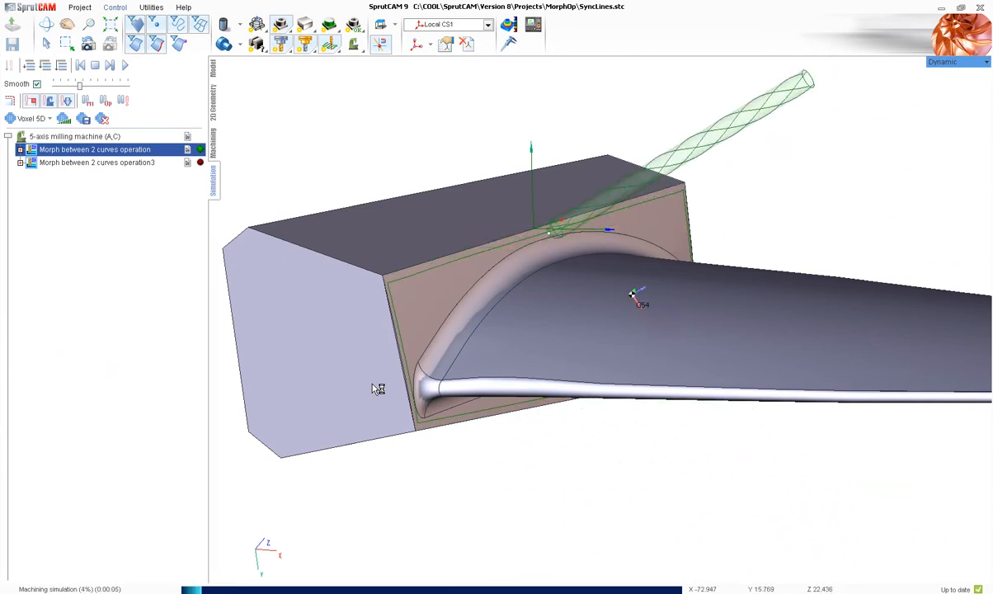
# Set the lean angle of the first Morph operation to 30° and recalculate its toolpath
pyautogui.click(212, 136)
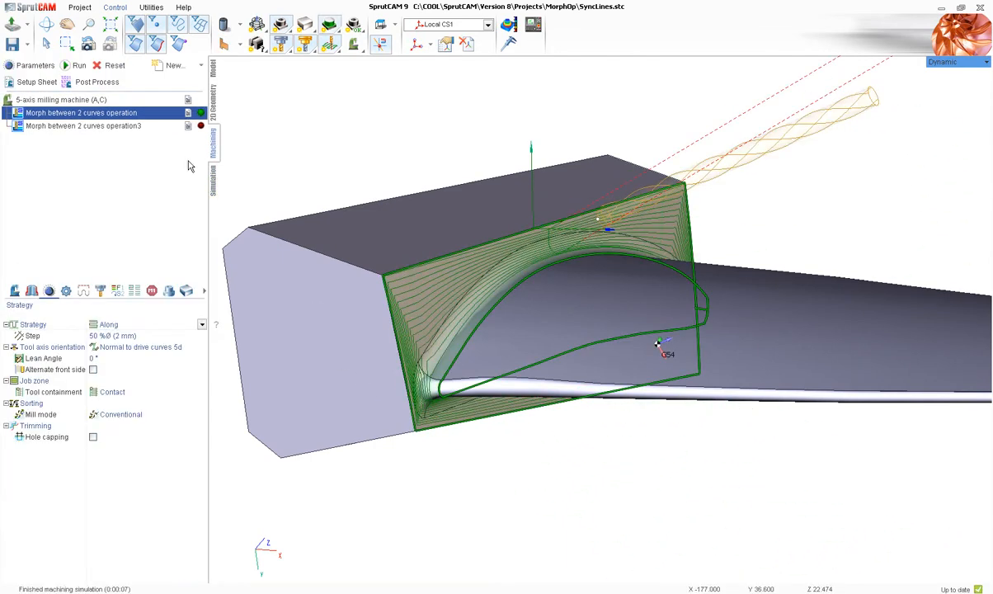
pyautogui.click(129, 358)
pyautogui.moveTo(315, 302)
pyautogui.mouseDown(button='right')
pyautogui.moveTo(338, 306)
pyautogui.moveTo(333, 296)
pyautogui.mouseUp(button='right')
pyautogui.write('3')
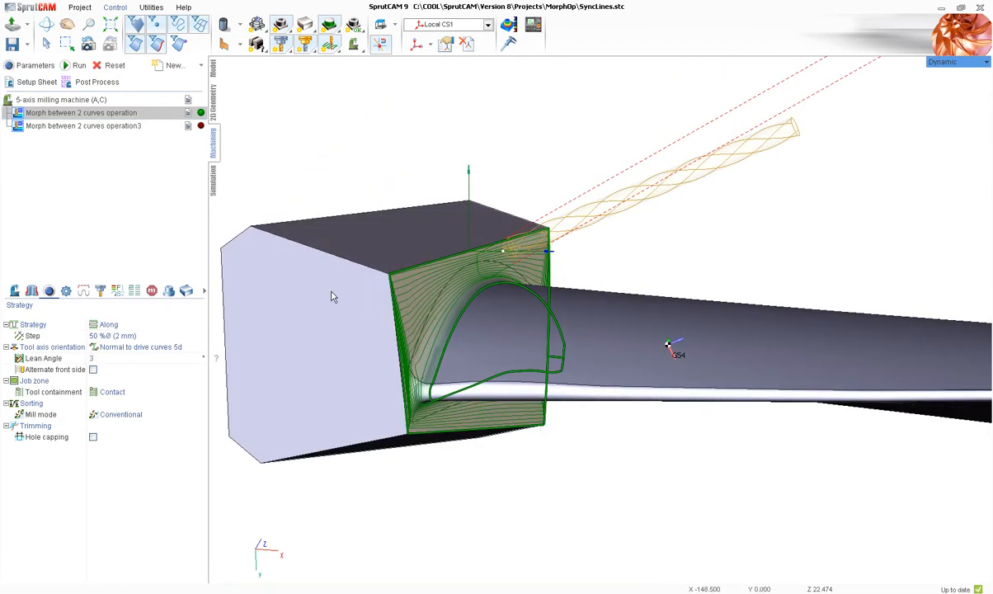
pyautogui.write('0')
pyautogui.press('Return')
pyautogui.click(74, 65)
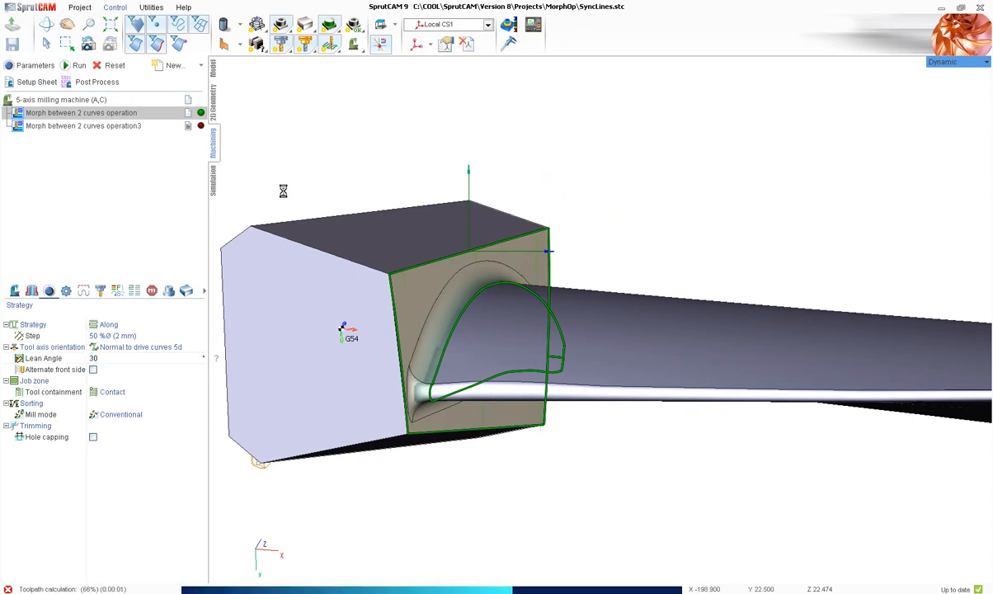
# Simulate the toolpath with the leaned tool axis, then return to the machining setup and review the passes at the root
pyautogui.click(211, 188)
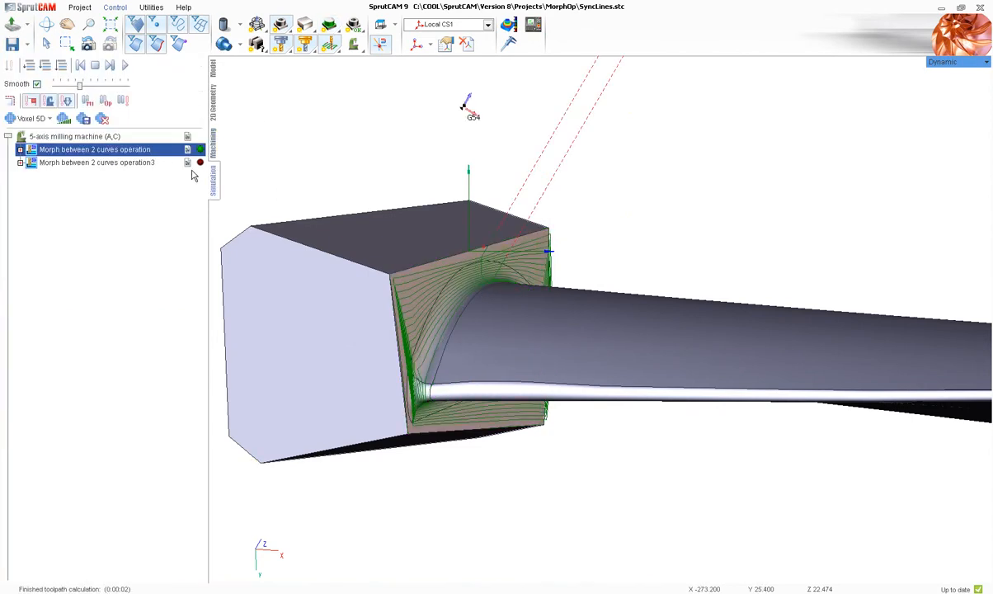
pyautogui.click(125, 66)
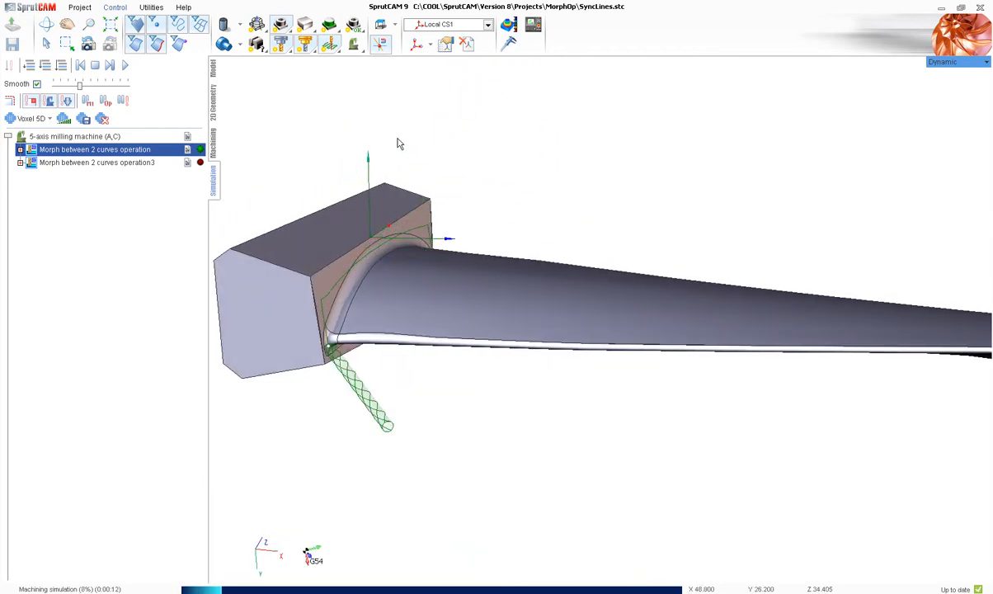
pyautogui.click(211, 136)
pyautogui.scroll(5, 336, 261)
pyautogui.moveTo(336, 261)
pyautogui.mouseDown(button='middle')
pyautogui.moveTo(366, 246)
pyautogui.moveTo(334, 273)
pyautogui.mouseUp(button='middle')
pyautogui.scroll(-5, 334, 273)
pyautogui.scroll(3, 475, 203)
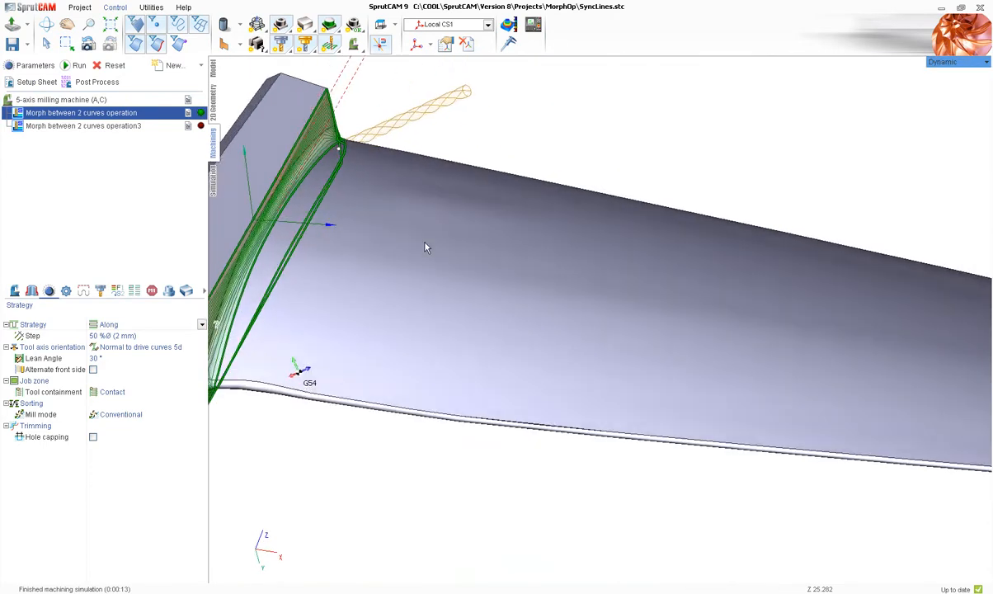
# Create a new Finishing Morph operation after the first Morph operation and display its job assignment
pyautogui.scroll(-5, 419, 244)
pyautogui.scroll(-2, 517, 221)
pyautogui.scroll(2, 628, 196)
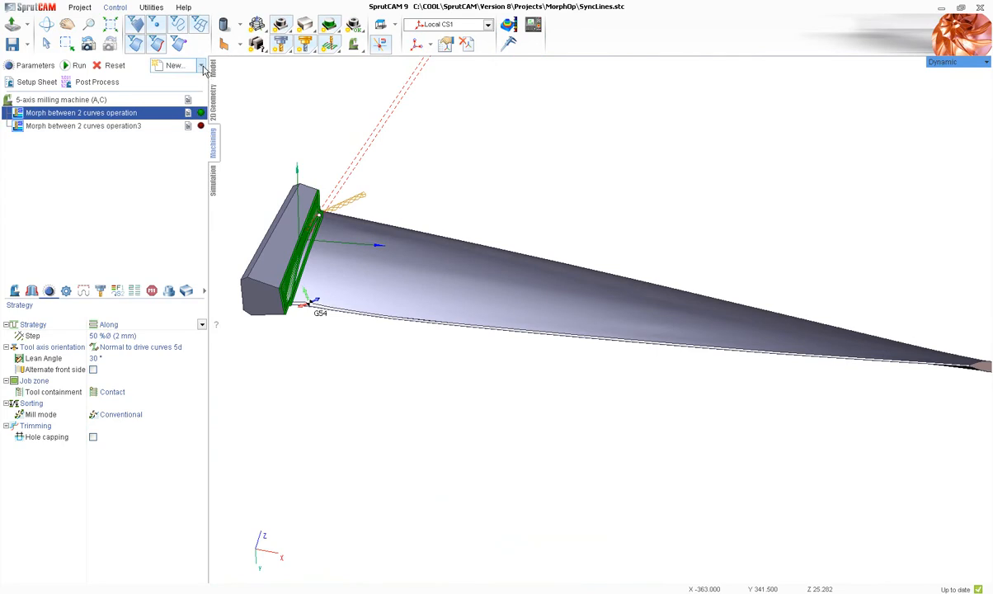
pyautogui.click(200, 65)
pyautogui.moveTo(211, 102)
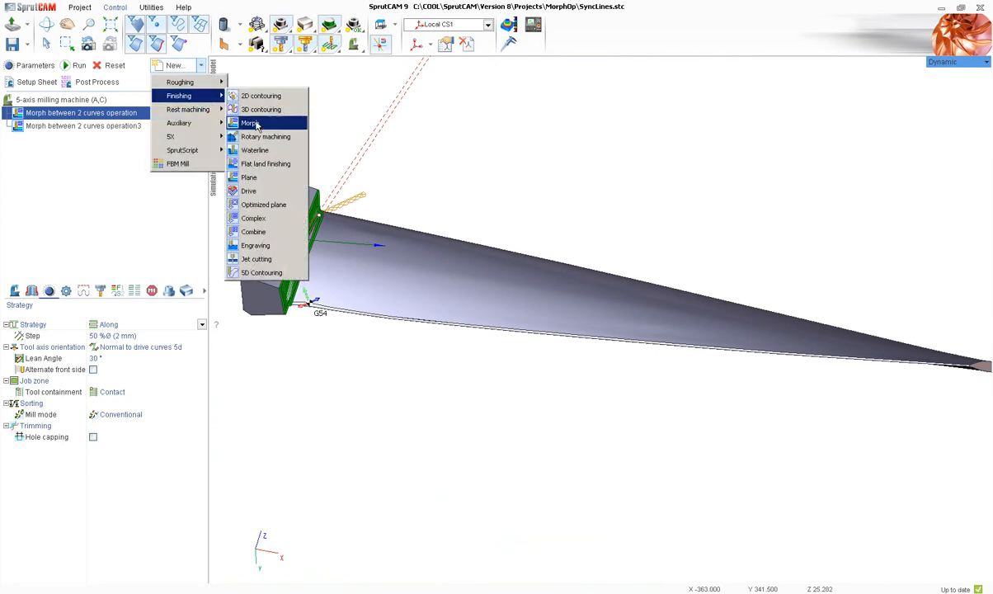
pyautogui.click(247, 123)
pyautogui.click(31, 292)
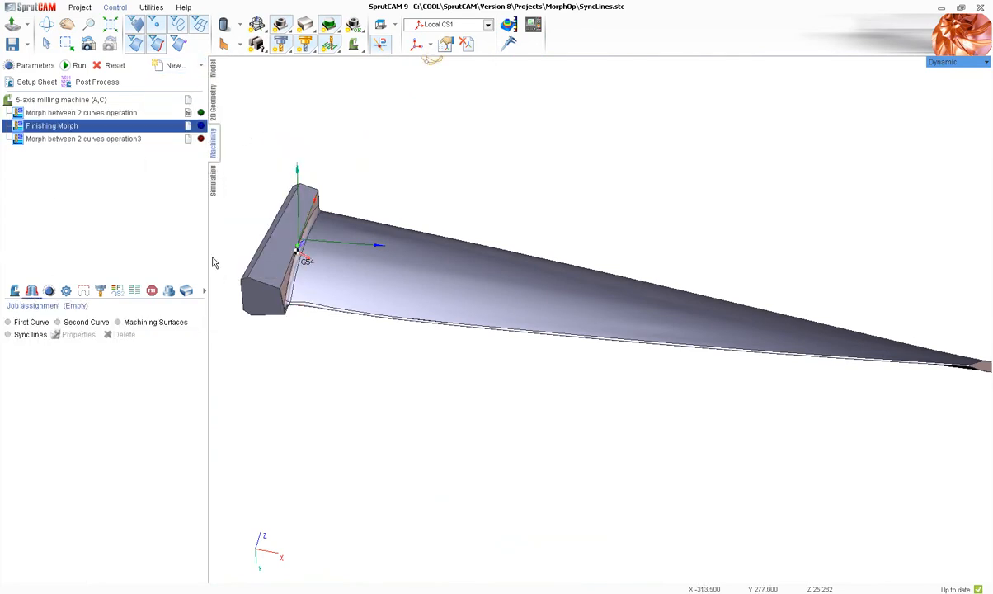
# Select the faces of the blade body and assign them as the Finishing Morph operation's machining surfaces
pyautogui.scroll(-4, 419, 264)
pyautogui.moveTo(496, 194); pyautogui.dragTo(472, 195, button='middle')
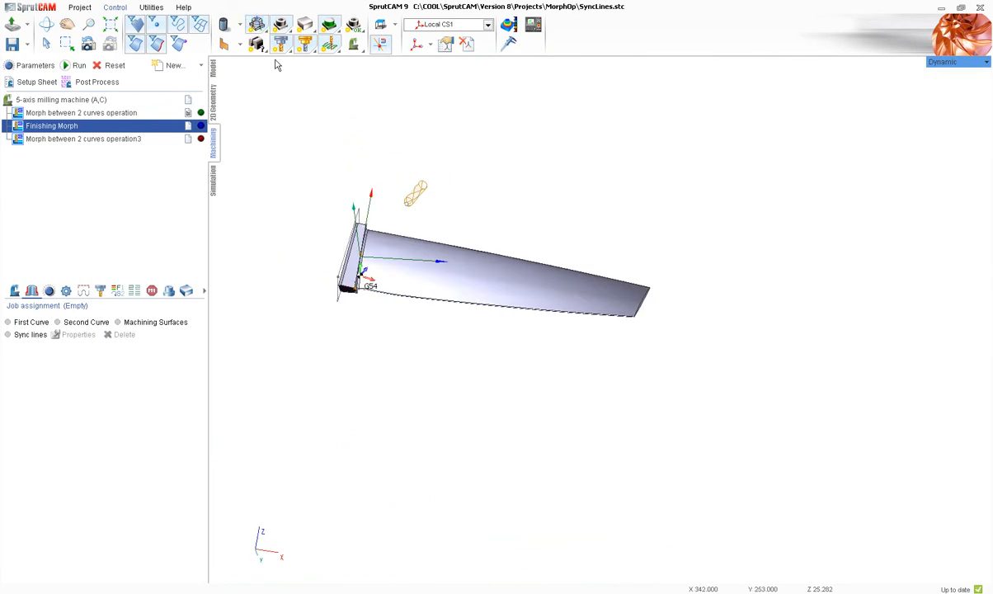
pyautogui.moveTo(434, 198); pyautogui.dragTo(527, 354)
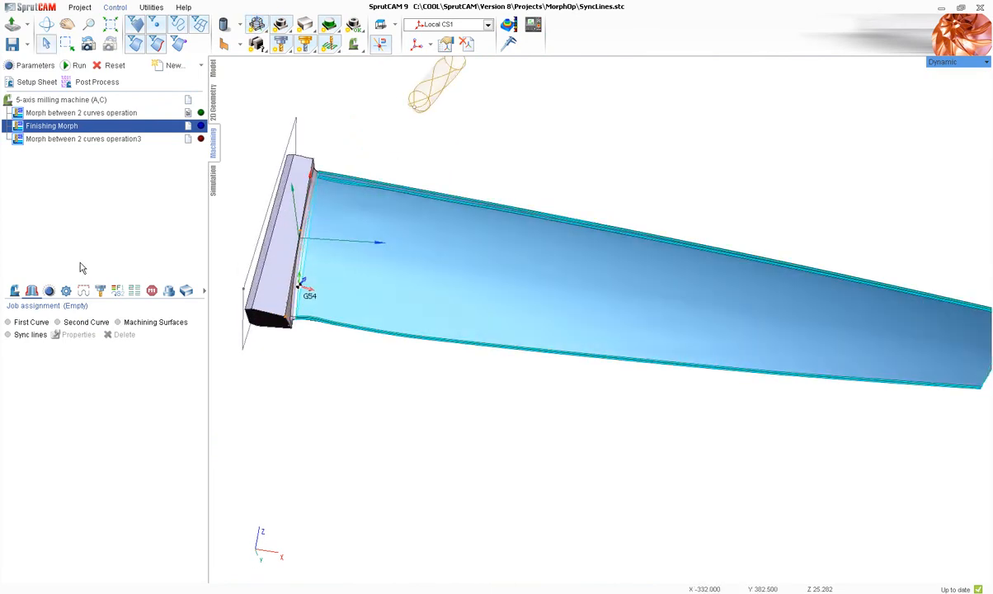
pyautogui.click(131, 322)
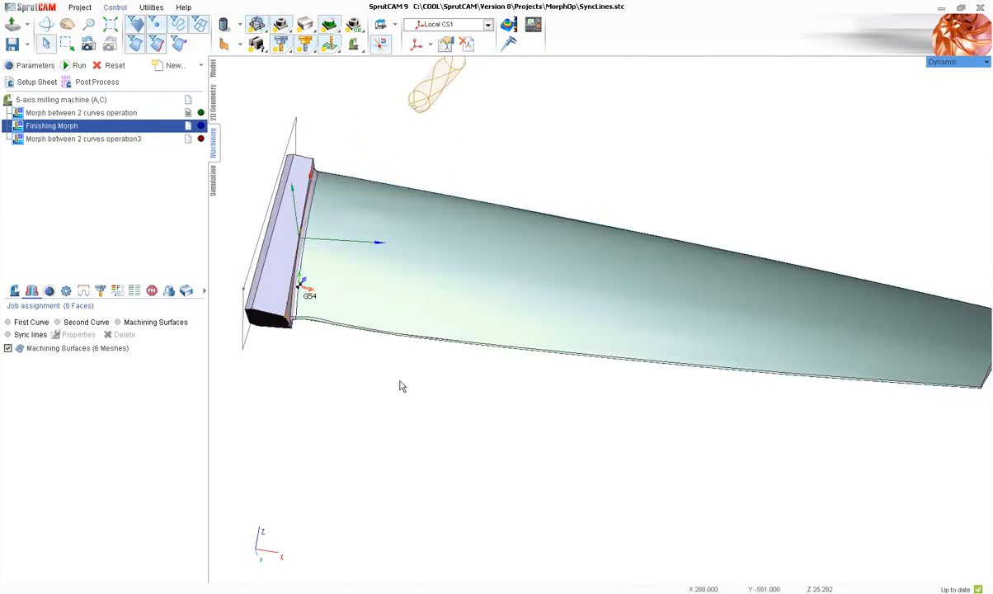
# Add a First Curve item and pick the first edges along the fillet boundary at the blade root
pyautogui.moveTo(401, 386); pyautogui.dragTo(355, 353, button='middle')
pyautogui.scroll(5, 288, 310)
pyautogui.moveTo(289, 310); pyautogui.dragTo(352, 224, button='middle')
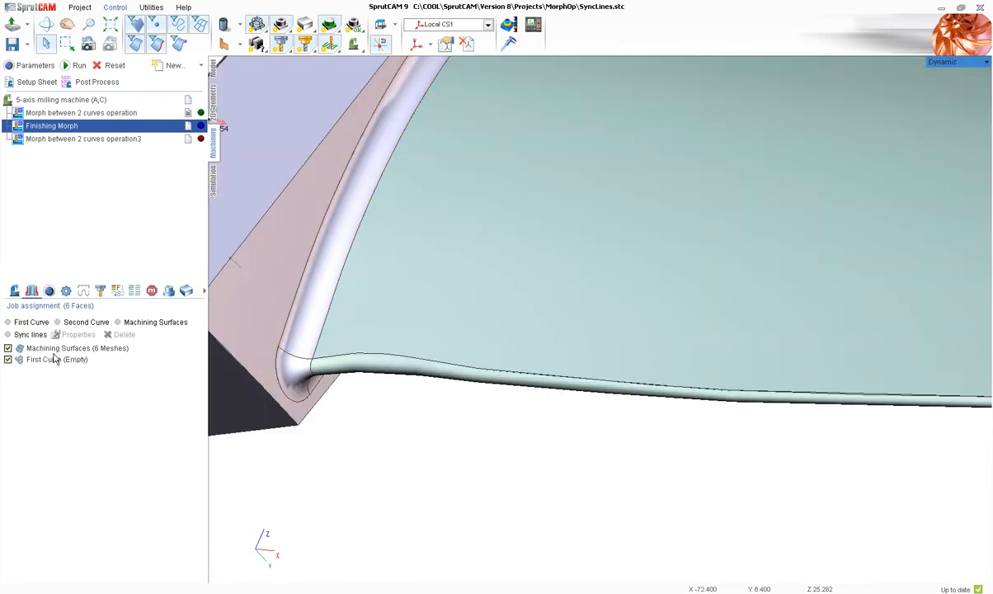
pyautogui.doubleClick(55, 360)
pyautogui.click(345, 282)
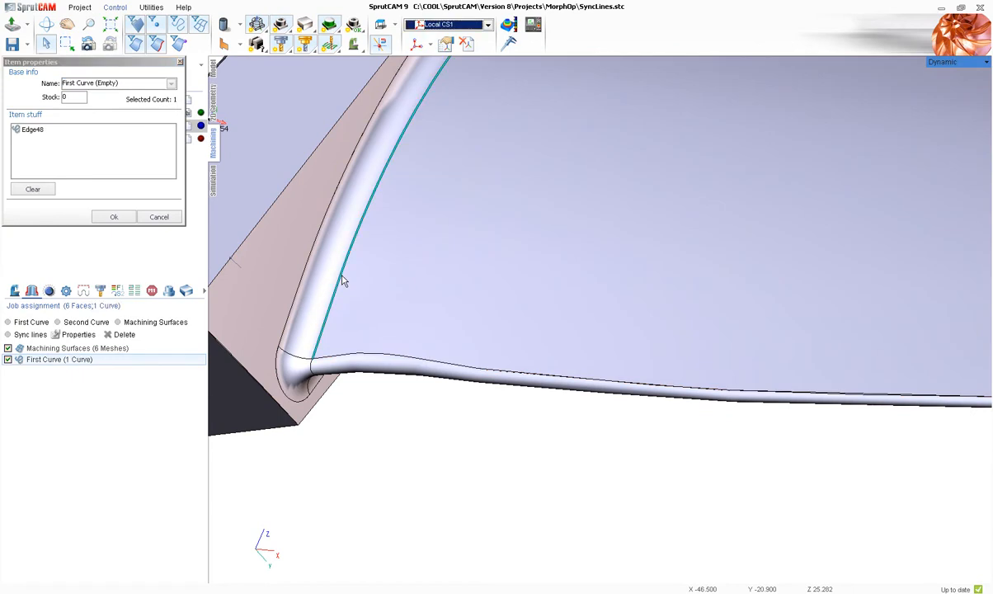
pyautogui.click(344, 284)
pyautogui.scroll(10, 291, 342)
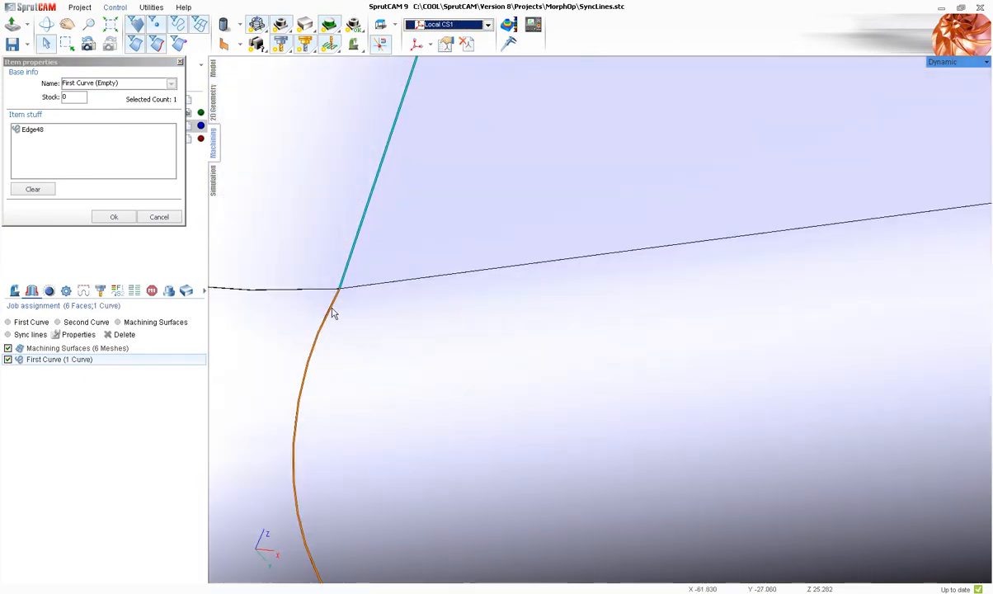
pyautogui.moveTo(397, 343); pyautogui.dragTo(306, 215, button='right')
pyautogui.scroll(-3, 417, 374)
pyautogui.scroll(5, 395, 303)
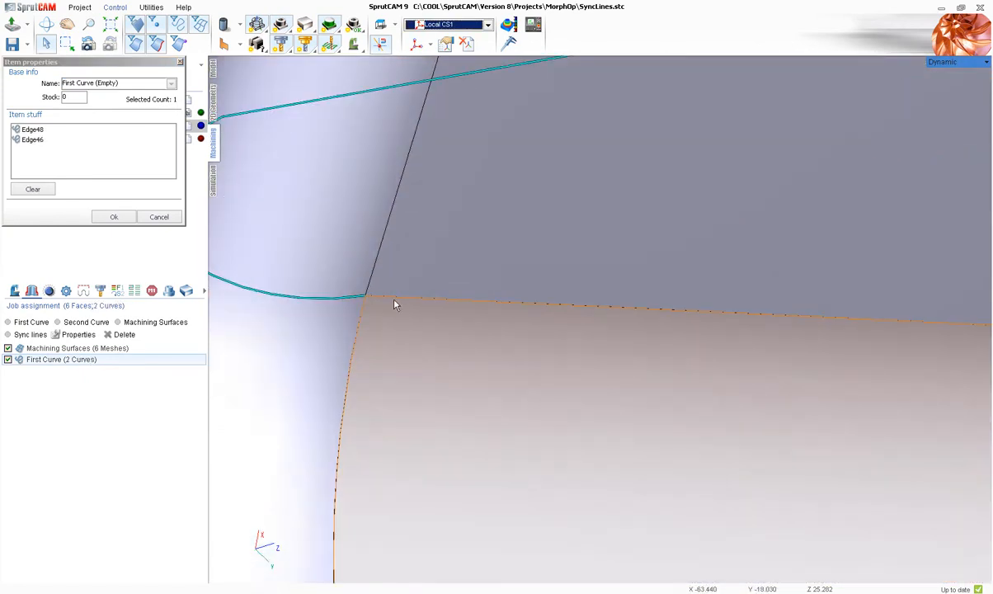
pyautogui.click(394, 300)
# Extend the First Curve with the short connecting edges around the next corner of the blade root
pyautogui.scroll(-3, 364, 344)
pyautogui.moveTo(363, 344); pyautogui.dragTo(334, 342, button='right')
pyautogui.scroll(3, 338, 336)
pyautogui.scroll(-3, 338, 336)
pyautogui.moveTo(509, 333); pyautogui.dragTo(510, 436, button='right')
pyautogui.scroll(6, 509, 436)
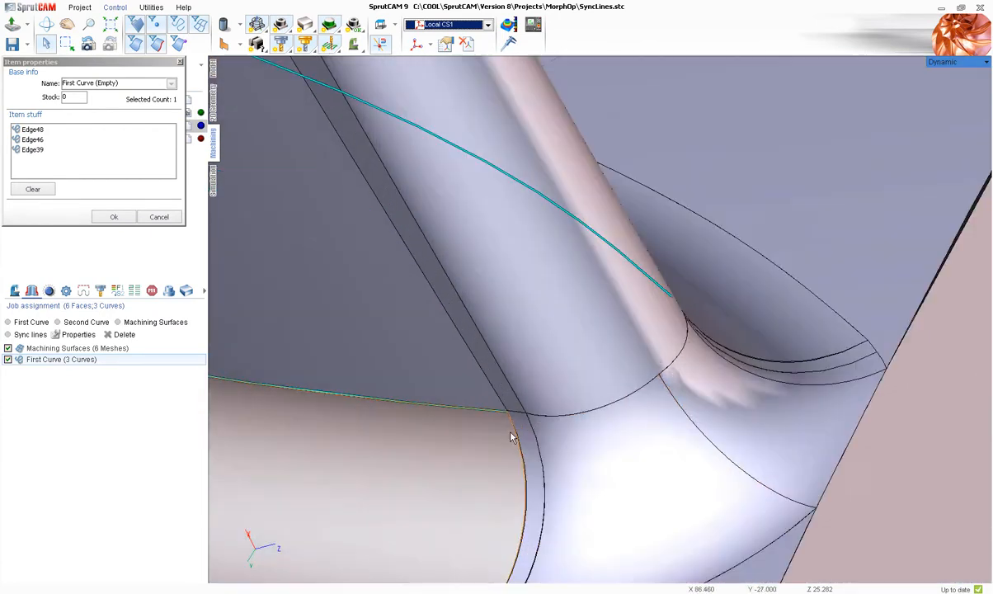
pyautogui.click(529, 393)
pyautogui.scroll(4, 507, 390)
pyautogui.click(492, 366)
pyautogui.scroll(-2, 692, 384)
pyautogui.click(664, 403)
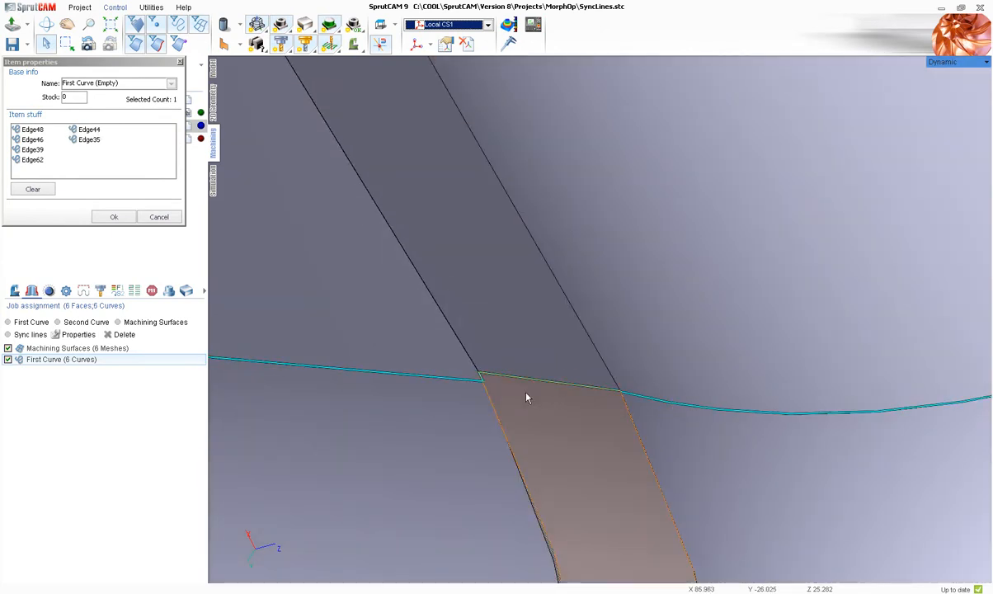
# Complete the First Curve with the remaining edges that close the loop around the blade root and accept it
pyautogui.scroll(-3, 521, 394)
pyautogui.scroll(2, 588, 340)
pyautogui.moveTo(588, 340); pyautogui.dragTo(605, 346, button='right')
pyautogui.scroll(2, 606, 346)
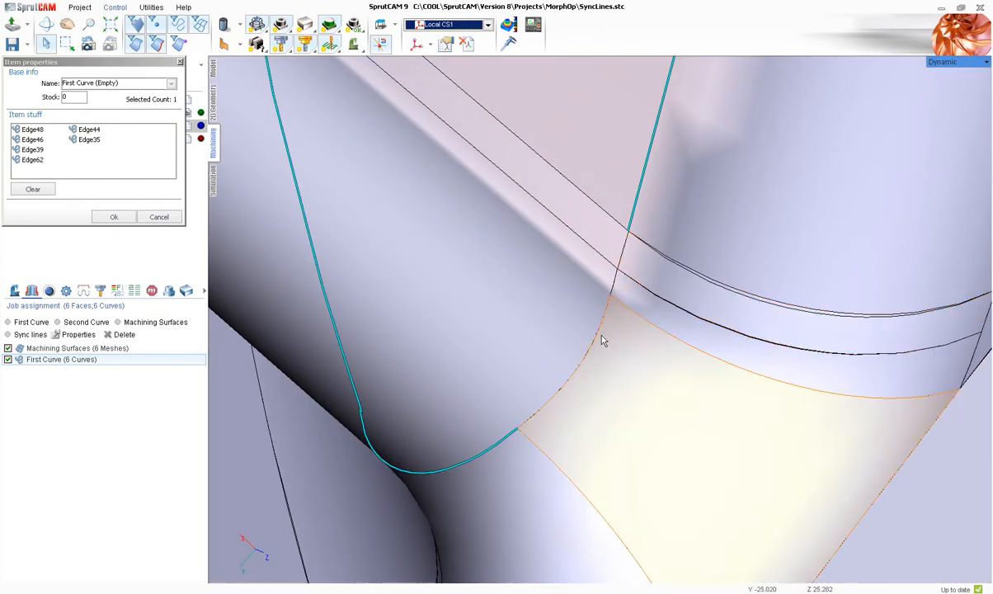
pyautogui.click(624, 260)
pyautogui.scroll(-4, 624, 261)
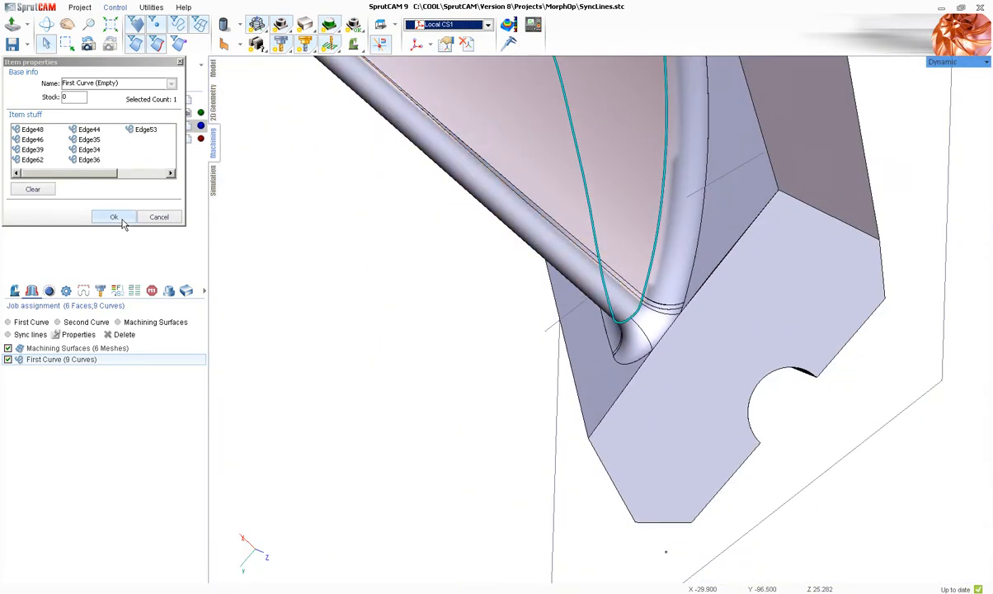
pyautogui.click(114, 216)
# Add a Second Curve item, pick all edges around the blade's tip outline, and accept it
pyautogui.scroll(-5, 462, 280)
pyautogui.moveTo(461, 281); pyautogui.dragTo(474, 290, button='right')
pyautogui.scroll(4, 473, 289)
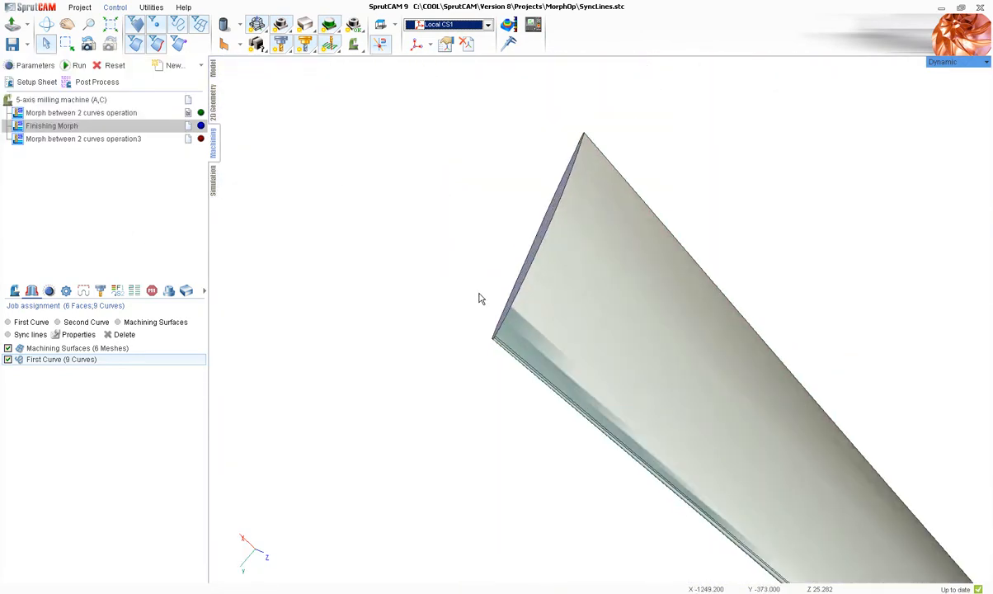
pyautogui.scroll(2, 473, 290)
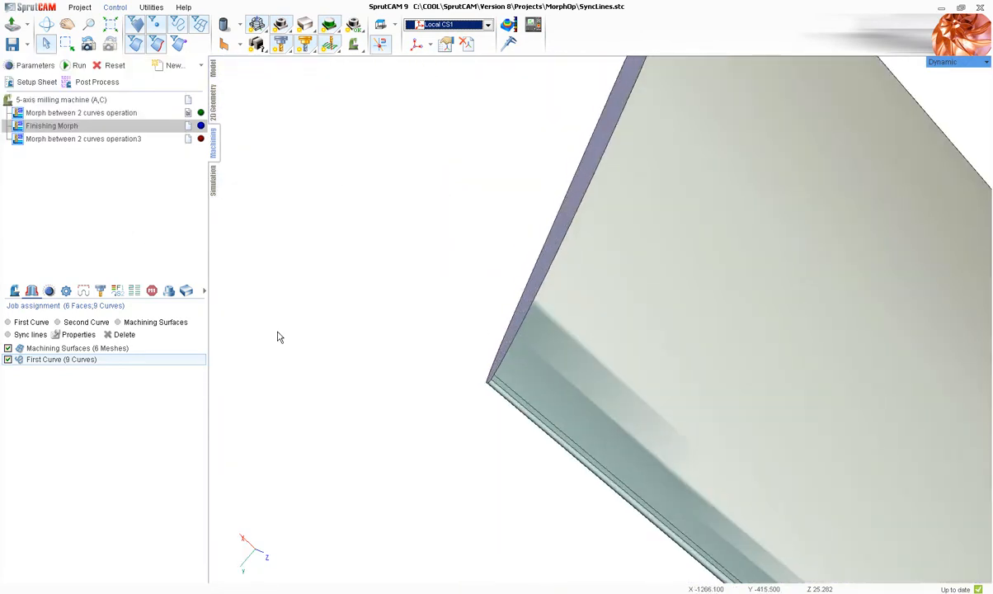
pyautogui.click(79, 323)
pyautogui.doubleClick(57, 372)
pyautogui.click(500, 354)
pyautogui.moveTo(499, 354); pyautogui.dragTo(488, 415, button='right')
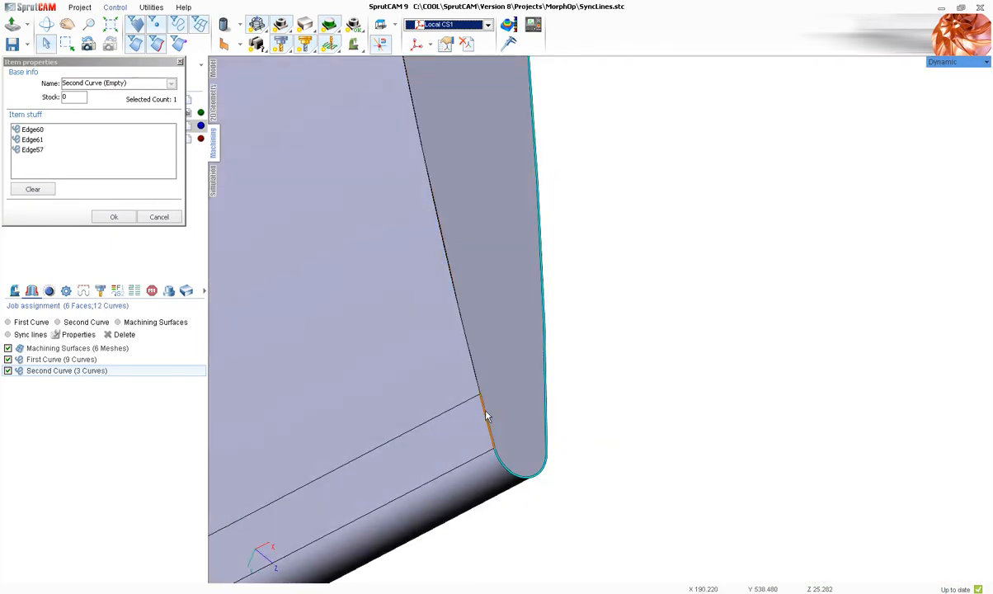
pyautogui.moveTo(525, 476); pyautogui.dragTo(476, 304, button='right')
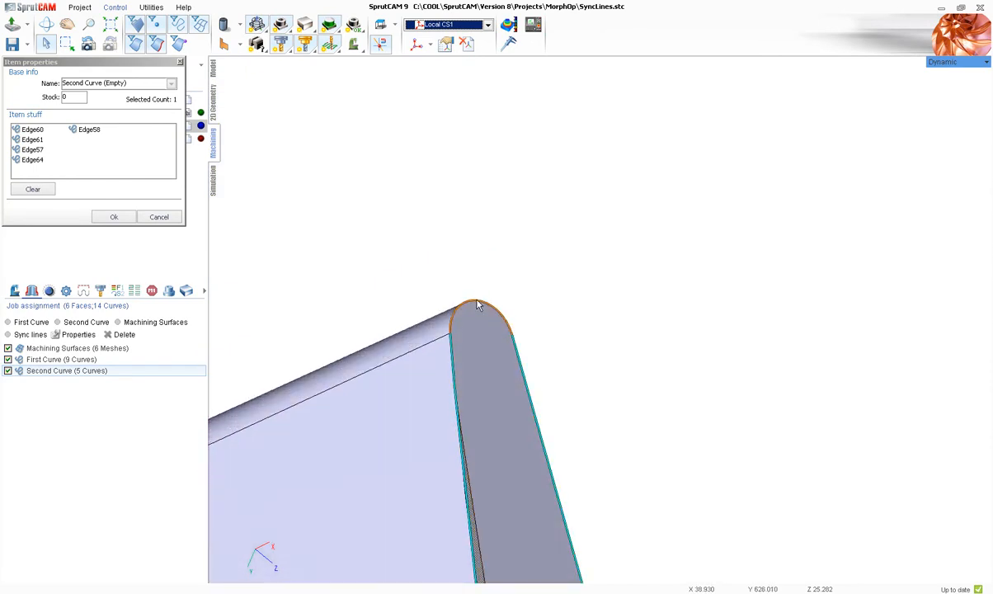
pyautogui.click(103, 216)
# Select the blade body's lengthwise edges and assign them as sync lines
pyautogui.moveTo(361, 288); pyautogui.dragTo(614, 328, button='right')
pyautogui.moveTo(414, 253); pyautogui.dragTo(506, 429)
pyautogui.scroll(4, 415, 357)
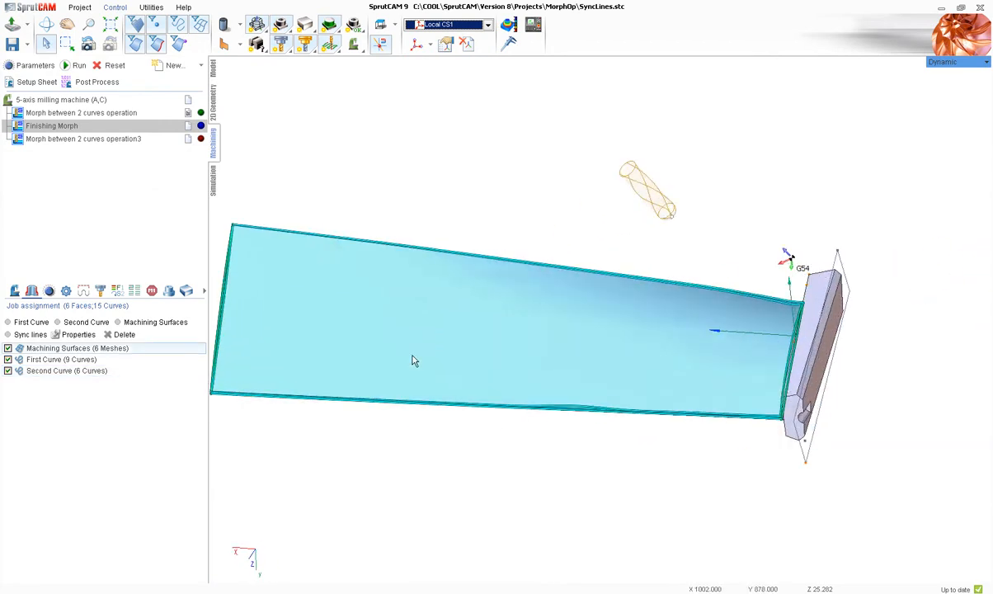
pyautogui.click(32, 335)
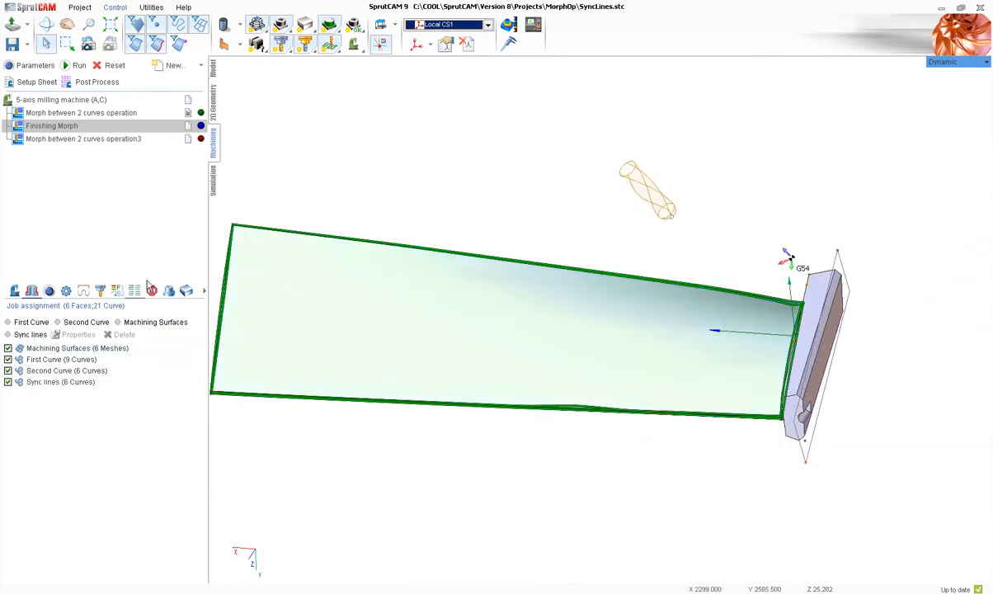
# Set the Finishing Morph strategy to Spiral and its tool axis orientation to Normal to drive curves 4d
pyautogui.scroll(-2, 374, 207)
pyautogui.scroll(6, 290, 254)
pyautogui.moveTo(384, 198)
pyautogui.mouseDown(button='right')
pyautogui.moveTo(377, 377)
pyautogui.moveTo(352, 507)
pyautogui.mouseUp(button='right')
pyautogui.scroll(-5, 381, 210)
pyautogui.moveTo(406, 181); pyautogui.dragTo(580, 174, button='right')
pyautogui.scroll(-4, 627, 311)
pyautogui.scroll(6, 616, 297)
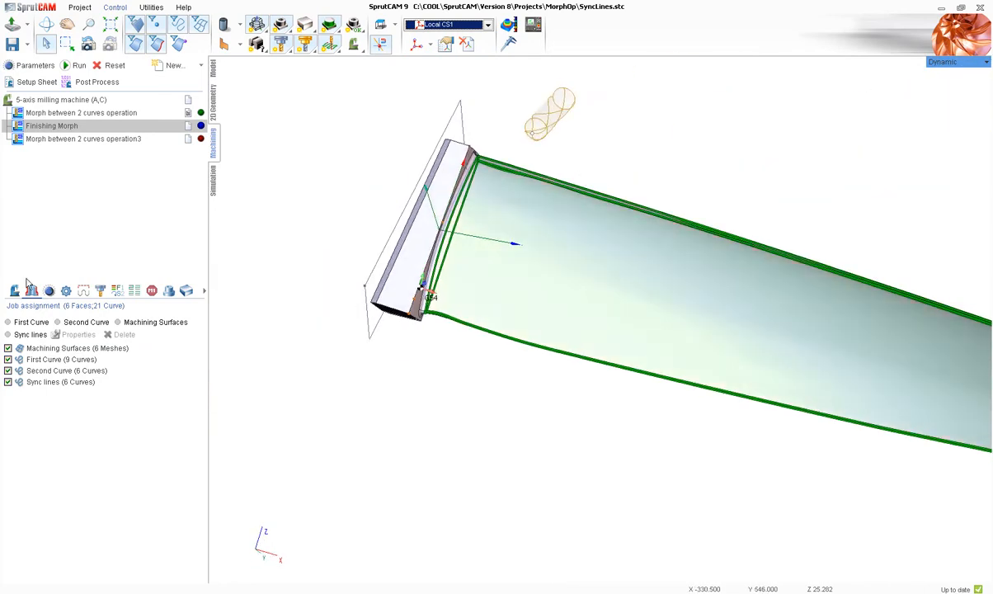
pyautogui.click(49, 291)
pyautogui.moveTo(345, 357); pyautogui.dragTo(492, 268, button='right')
pyautogui.scroll(-4, 464, 272)
pyautogui.scroll(4, 463, 272)
pyautogui.click(119, 325)
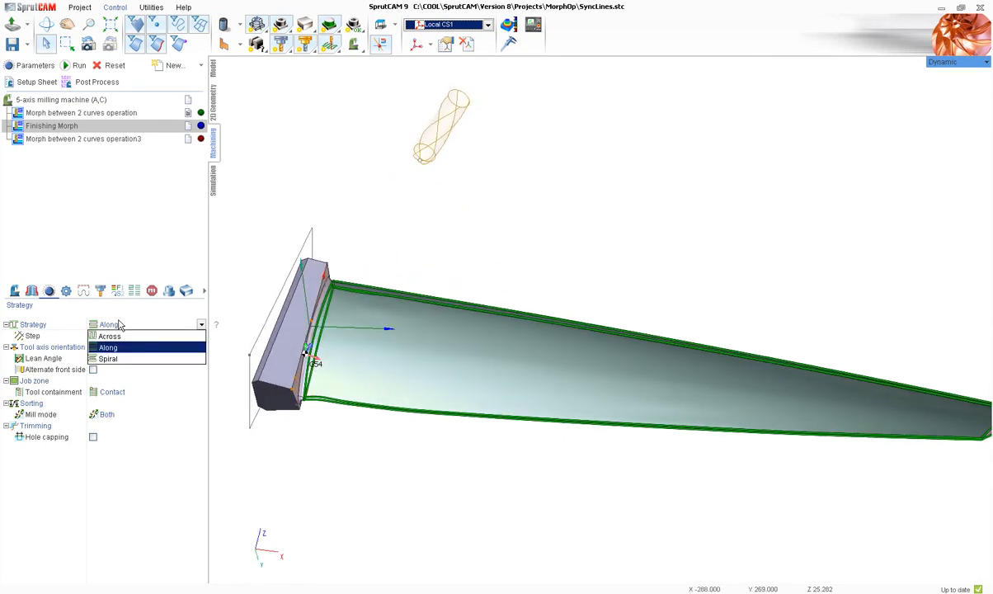
pyautogui.click(129, 358)
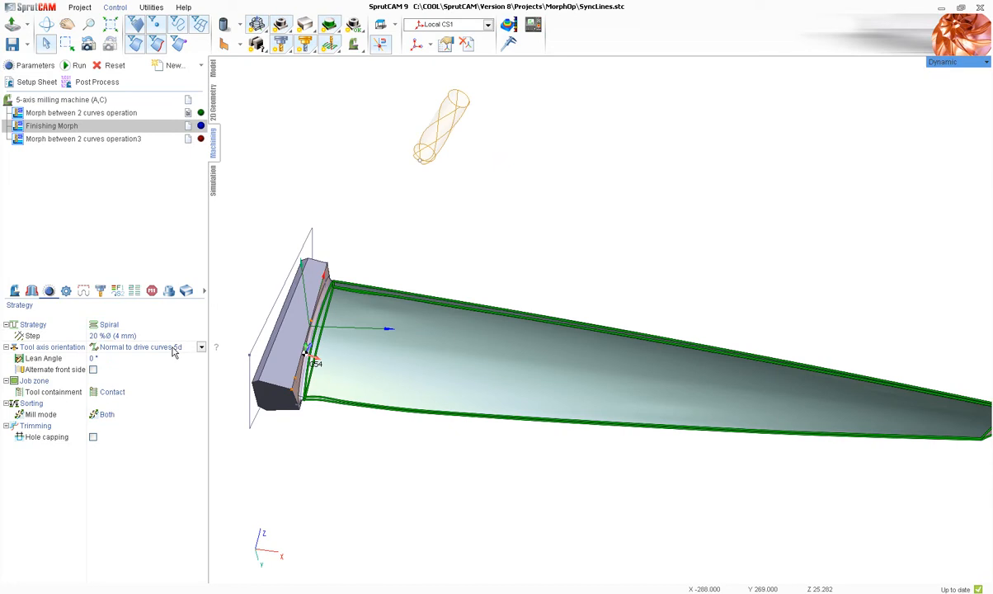
pyautogui.click(178, 352)
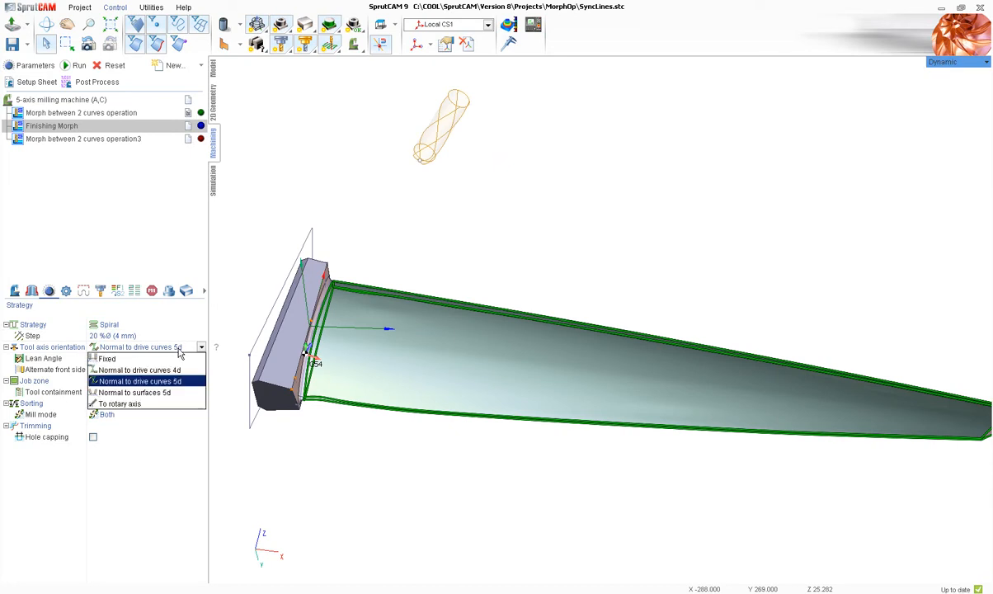
pyautogui.click(174, 370)
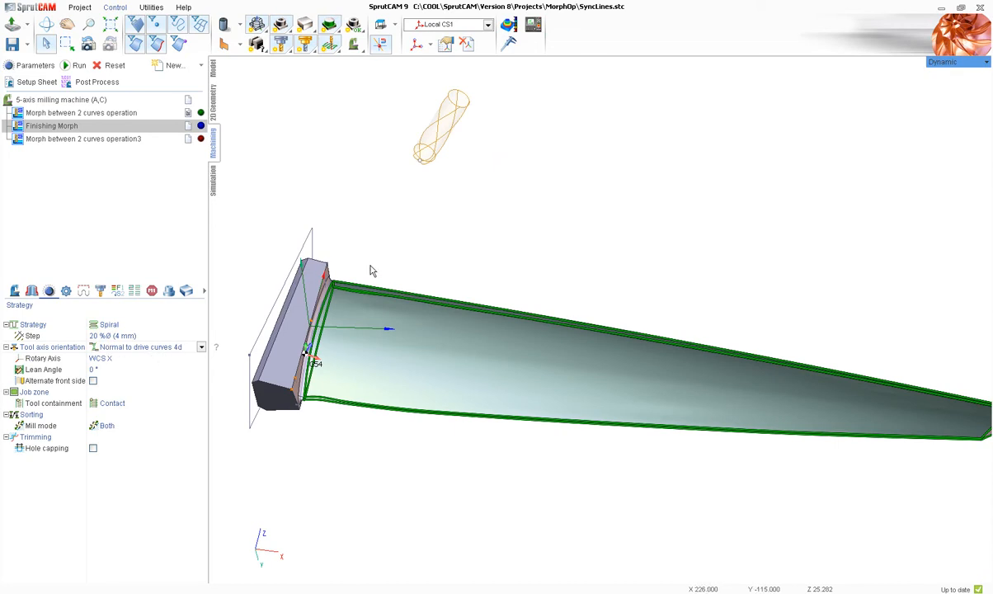
# Examine the blade root, the assigned job items and the blade's orientation relative to the coordinate axes
pyautogui.moveTo(386, 290); pyautogui.dragTo(356, 284, button='middle')
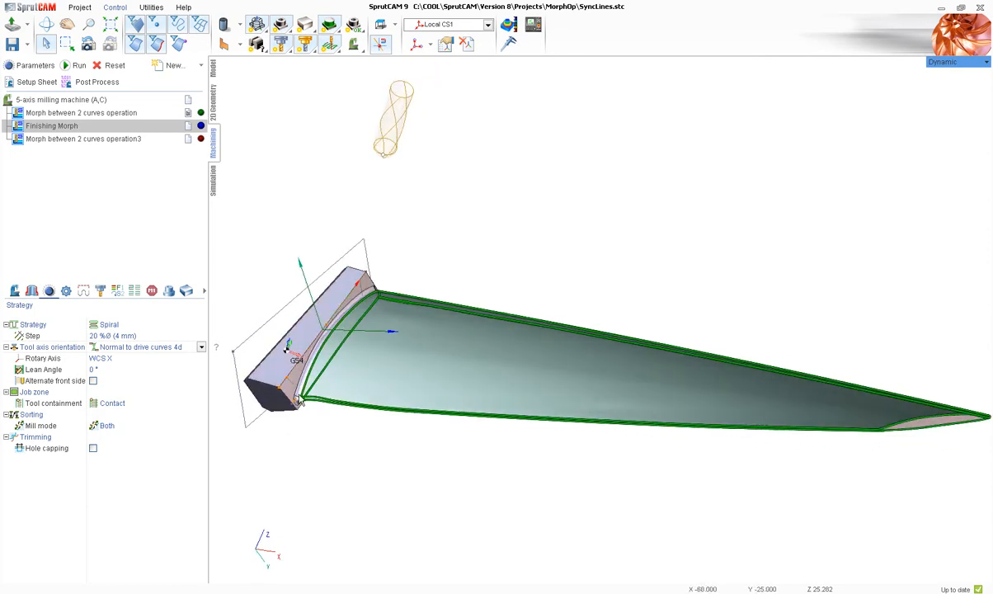
pyautogui.scroll(5, 298, 404)
pyautogui.moveTo(303, 390); pyautogui.dragTo(315, 331, button='middle')
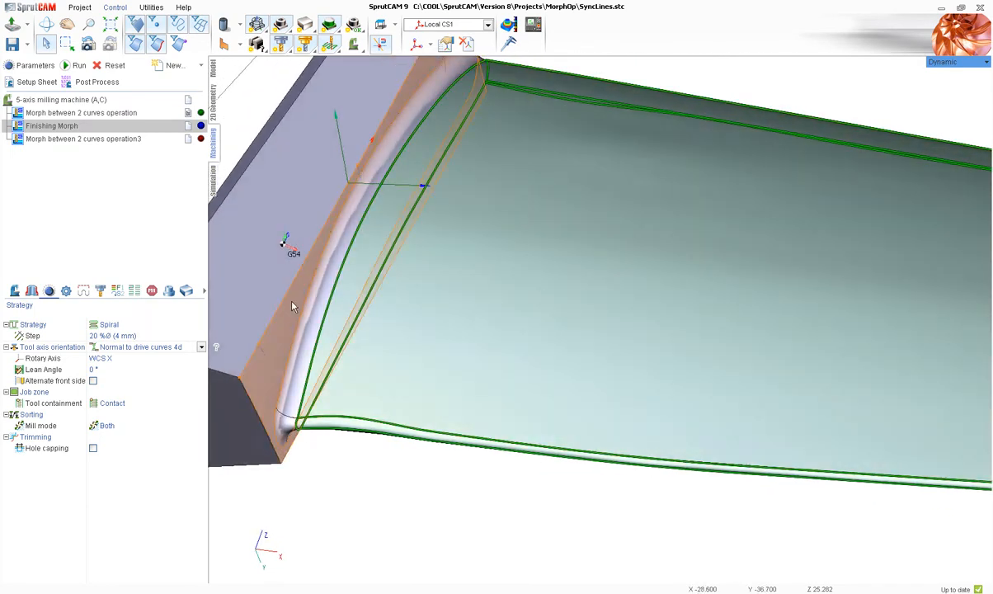
pyautogui.scroll(-3, 314, 330)
pyautogui.click(80, 360)
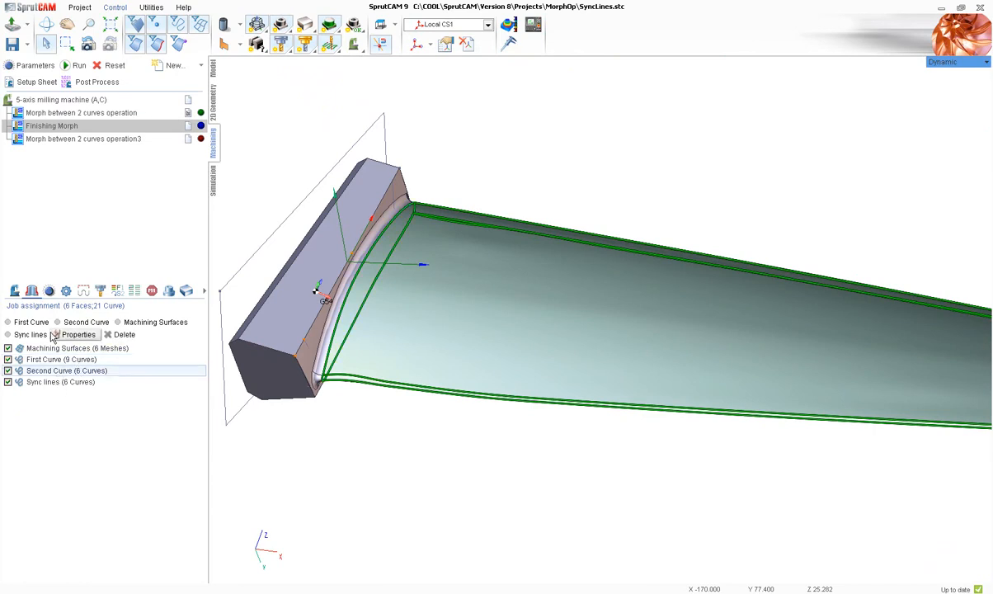
pyautogui.click(49, 291)
pyautogui.scroll(-4, 384, 308)
pyautogui.moveTo(496, 213); pyautogui.dragTo(480, 256, button='middle')
pyautogui.scroll(-1, 530, 218)
pyautogui.scroll(3, 445, 199)
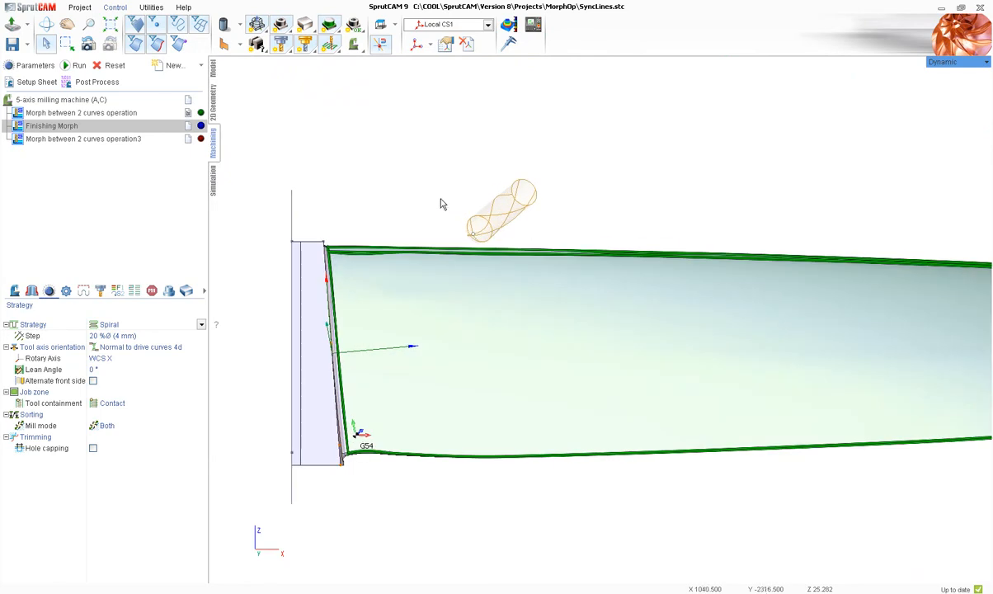
pyautogui.moveTo(441, 203); pyautogui.dragTo(338, 254, button='middle')
pyautogui.scroll(-2, 320, 247)
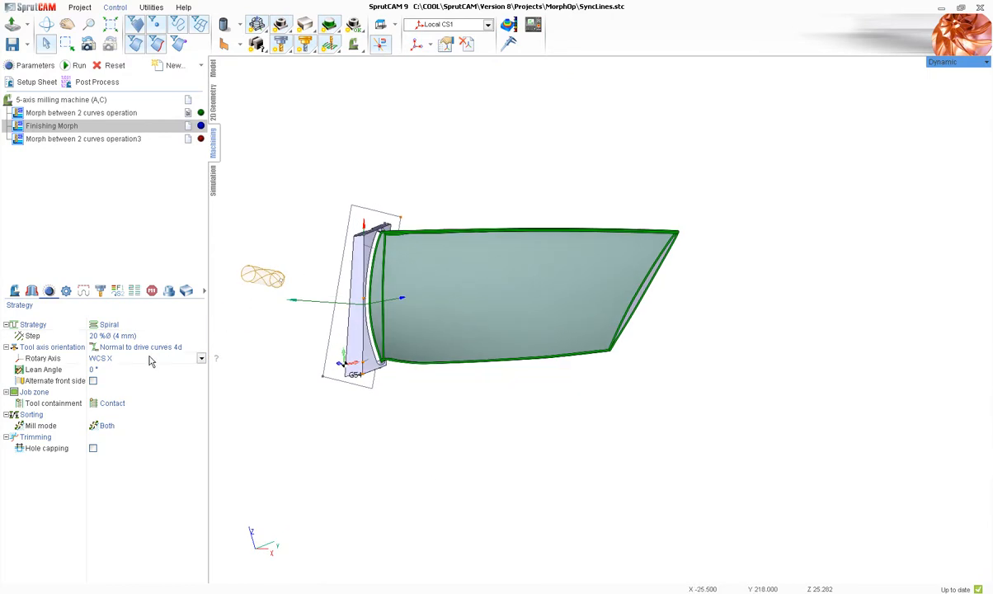
pyautogui.moveTo(221, 344); pyautogui.dragTo(410, 326, button='middle')
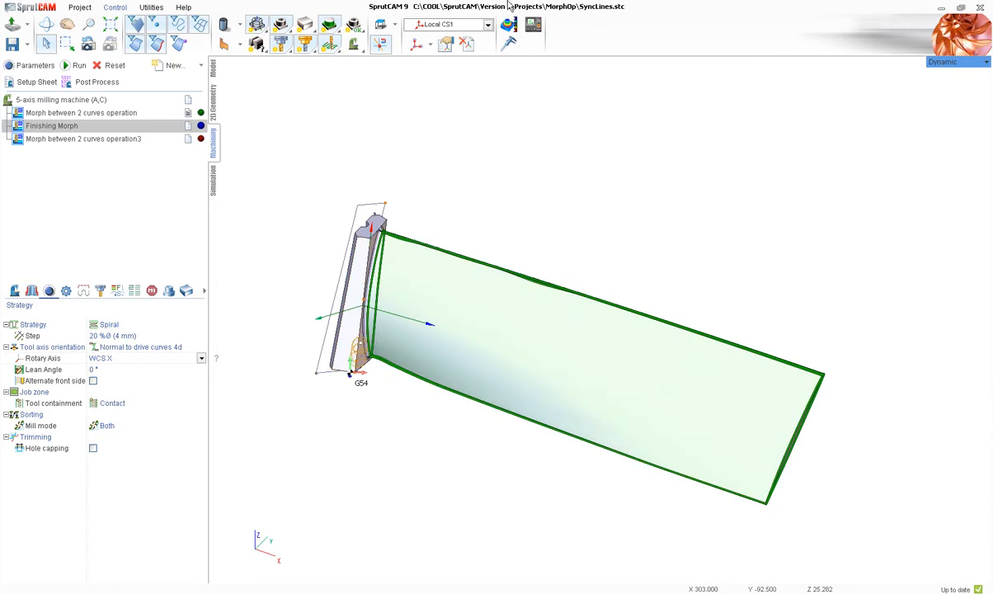
# Switch the active coordinate system to Global CS and set the operation's rotary axis to GlobalCS Z
pyautogui.click(450, 38)
pyautogui.moveTo(523, 180); pyautogui.dragTo(337, 278, button='middle')
pyautogui.scroll(5, 337, 278)
pyautogui.scroll(-8, 423, 259)
pyautogui.moveTo(437, 240); pyautogui.dragTo(397, 259, button='middle')
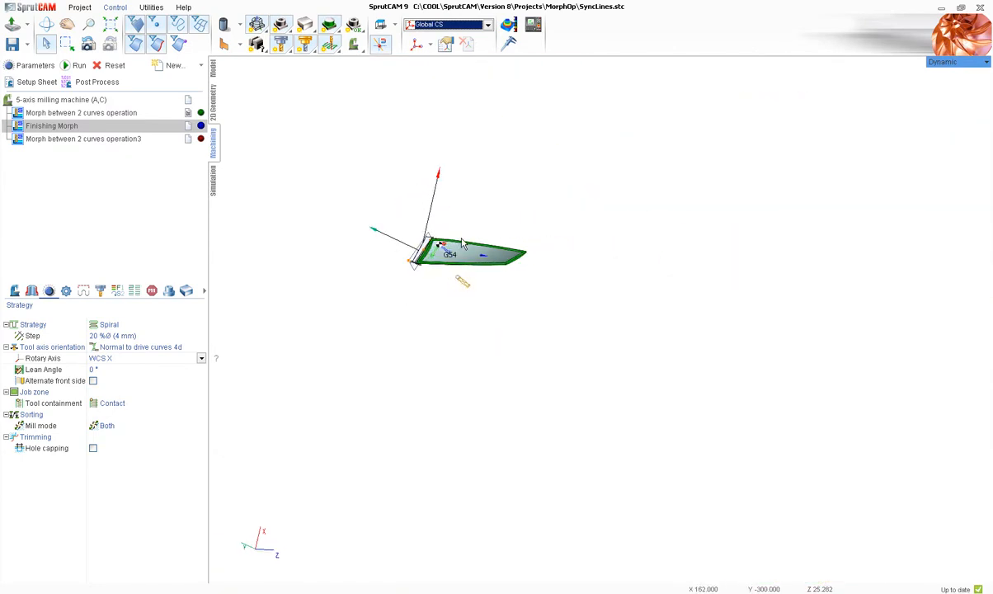
pyautogui.click(140, 359)
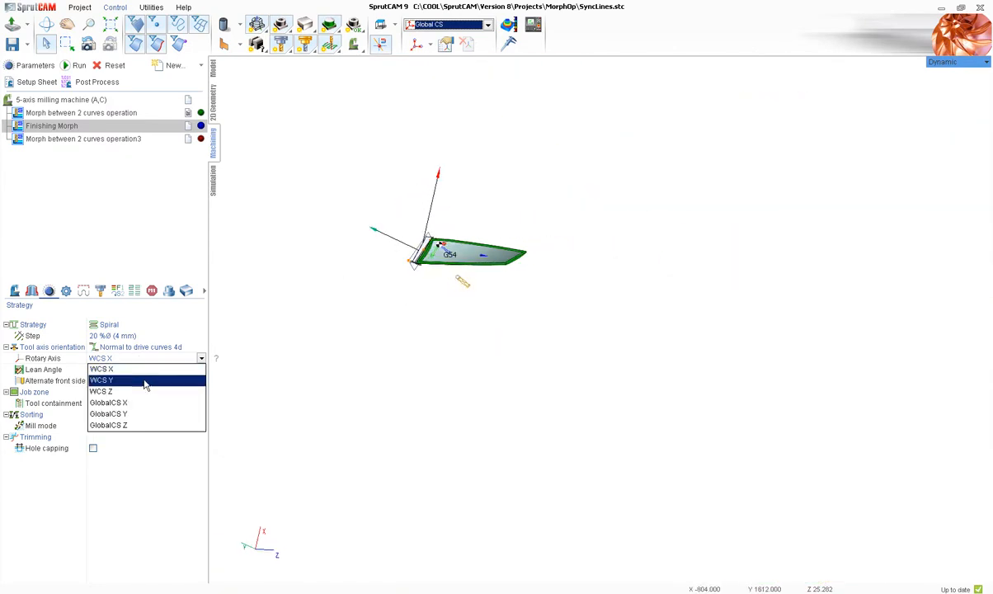
pyautogui.click(146, 424)
# Calculate the Finishing Morph toolpath, check its passes along the blade, and open the simulation mode
pyautogui.scroll(4, 441, 234)
pyautogui.moveTo(442, 234); pyautogui.dragTo(517, 206, button='middle')
pyautogui.scroll(3, 437, 156)
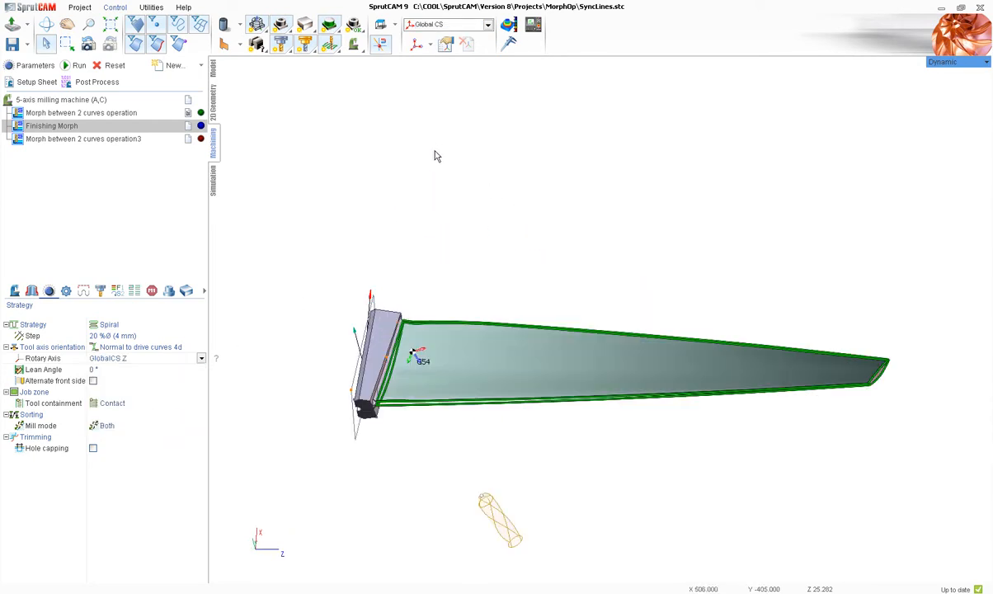
pyautogui.click(77, 65)
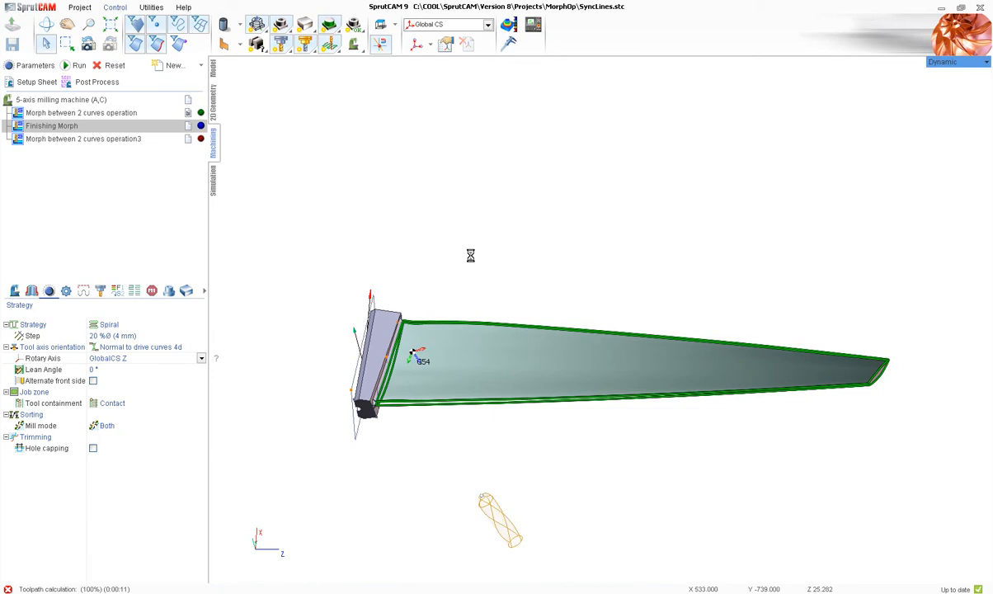
pyautogui.scroll(6, 412, 387)
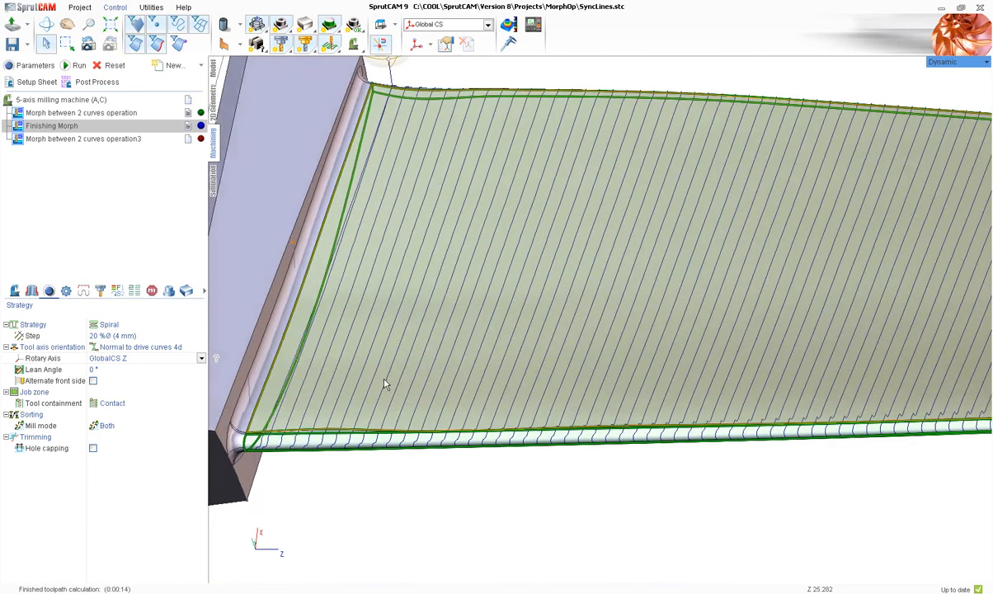
pyautogui.scroll(-5, 375, 356)
pyautogui.click(214, 182)
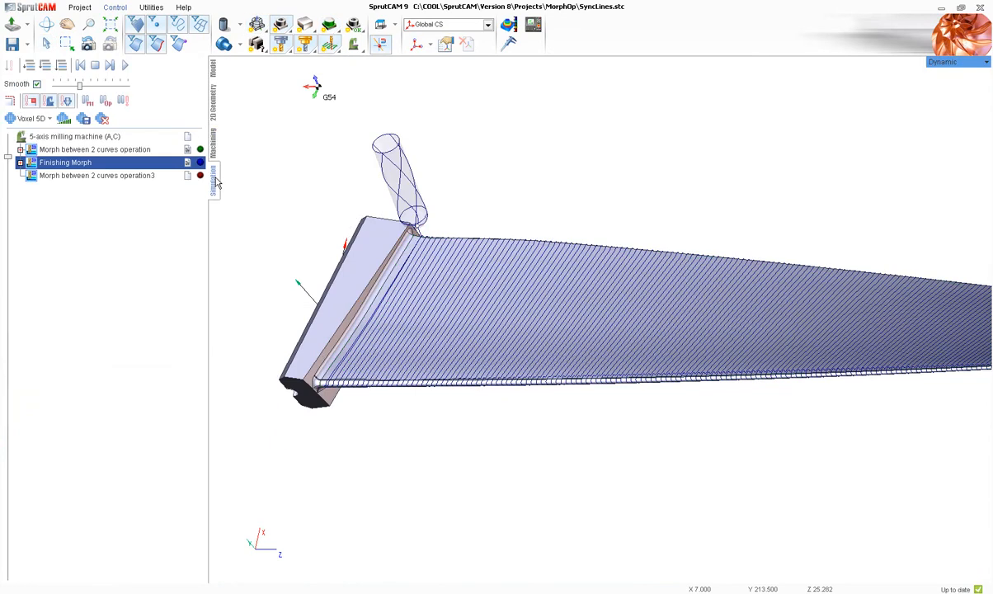
# Simulate the Finishing Morph operation with the part and machined result hidden, slowing the playback to observe the tool motion
pyautogui.click(353, 26)
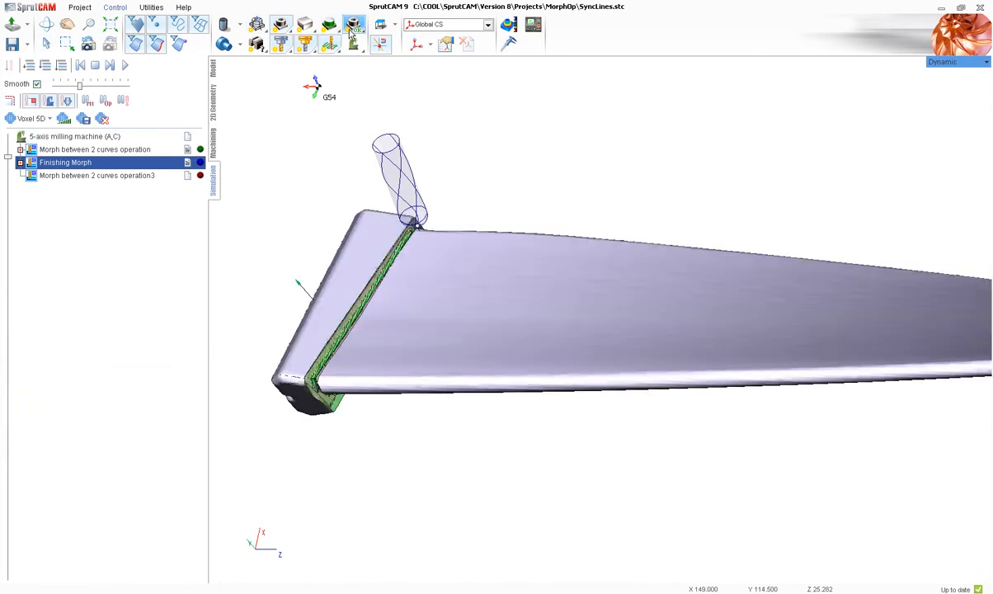
pyautogui.click(127, 65)
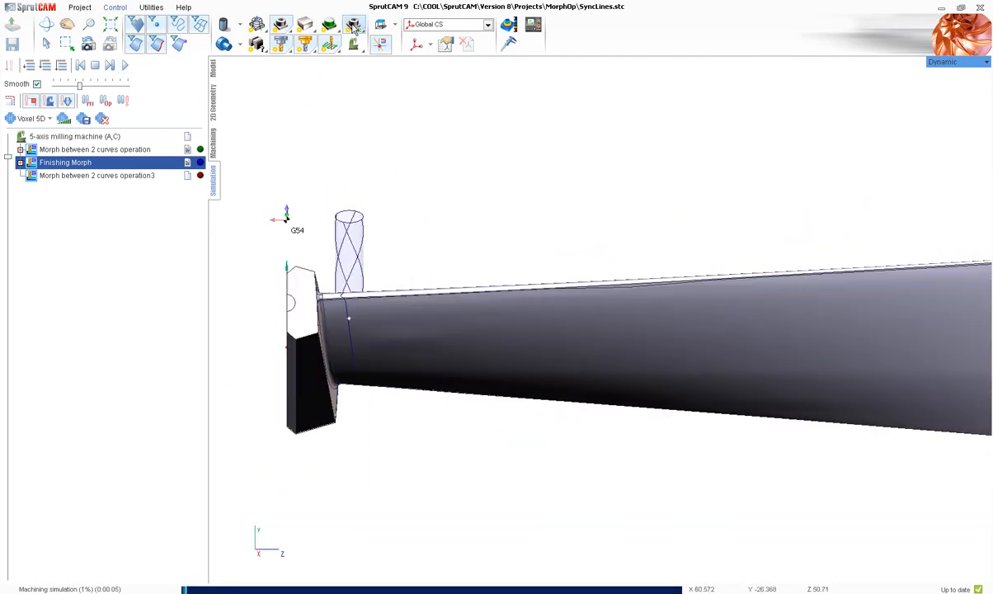
pyautogui.click(283, 27)
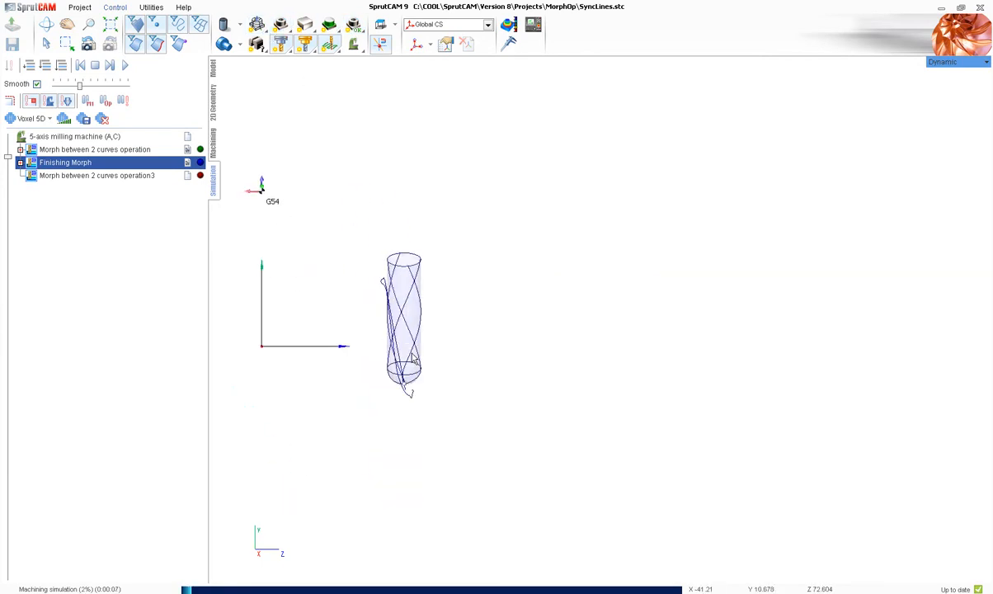
pyautogui.moveTo(80, 85); pyautogui.dragTo(58, 94)
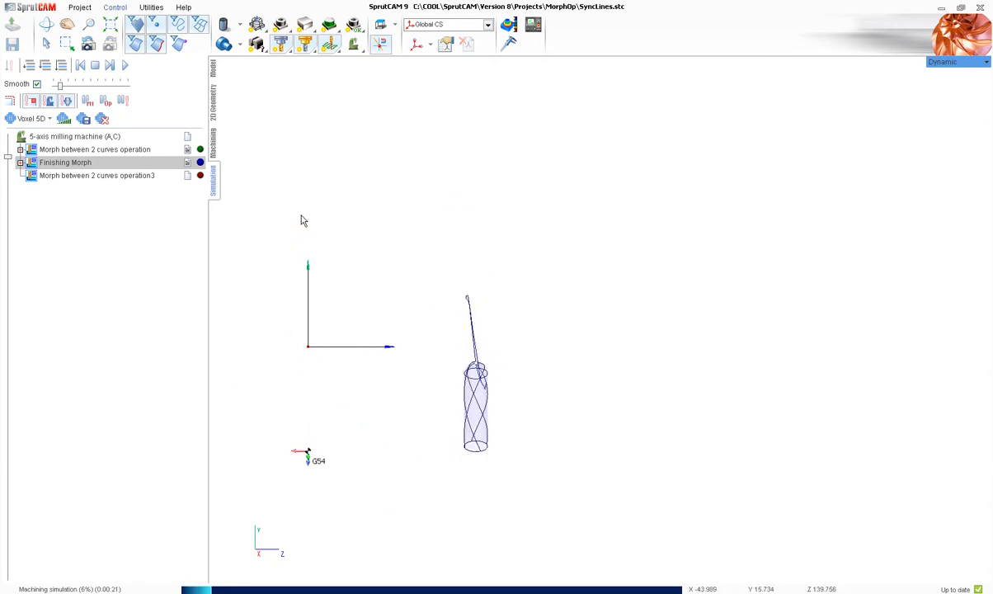
pyautogui.moveTo(59, 85); pyautogui.dragTo(73, 92)
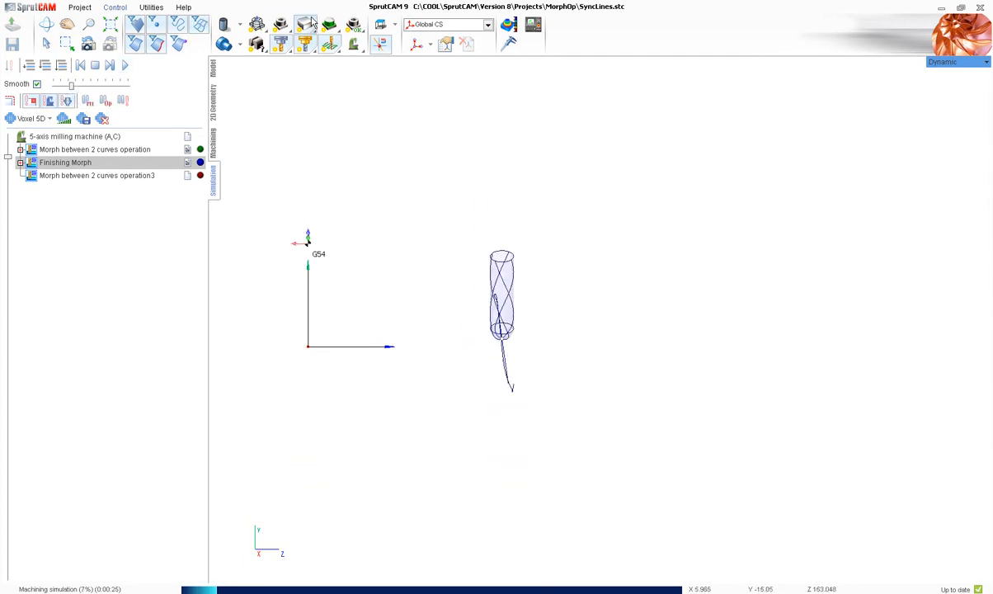
# Show the machined result in the running simulation and increase the playback speed to inspect the blade surface
pyautogui.click(353, 24)
pyautogui.moveTo(422, 312); pyautogui.dragTo(434, 386, button='middle')
pyautogui.scroll(5, 470, 370)
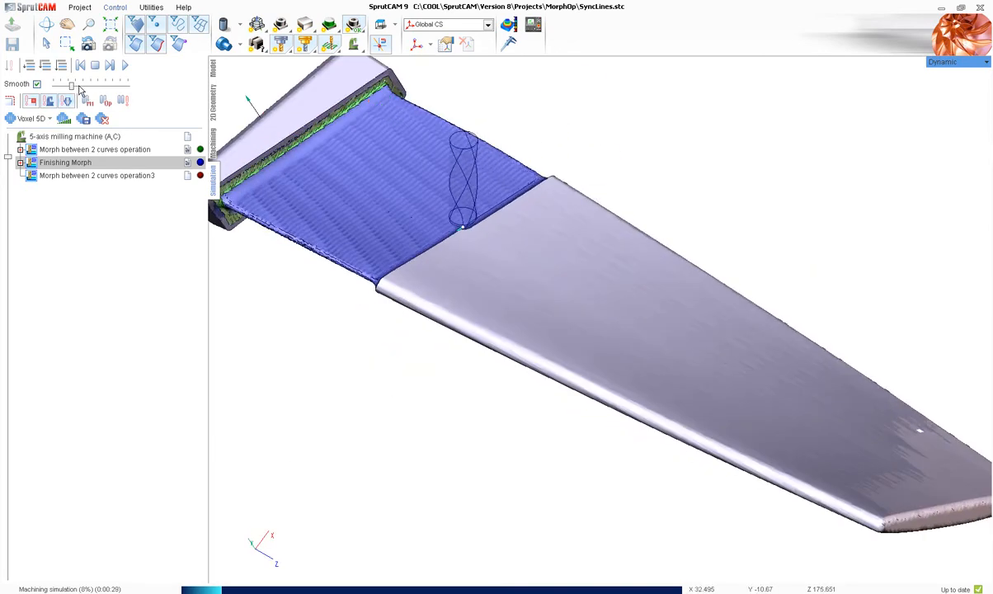
pyautogui.moveTo(95, 88); pyautogui.dragTo(108, 87)
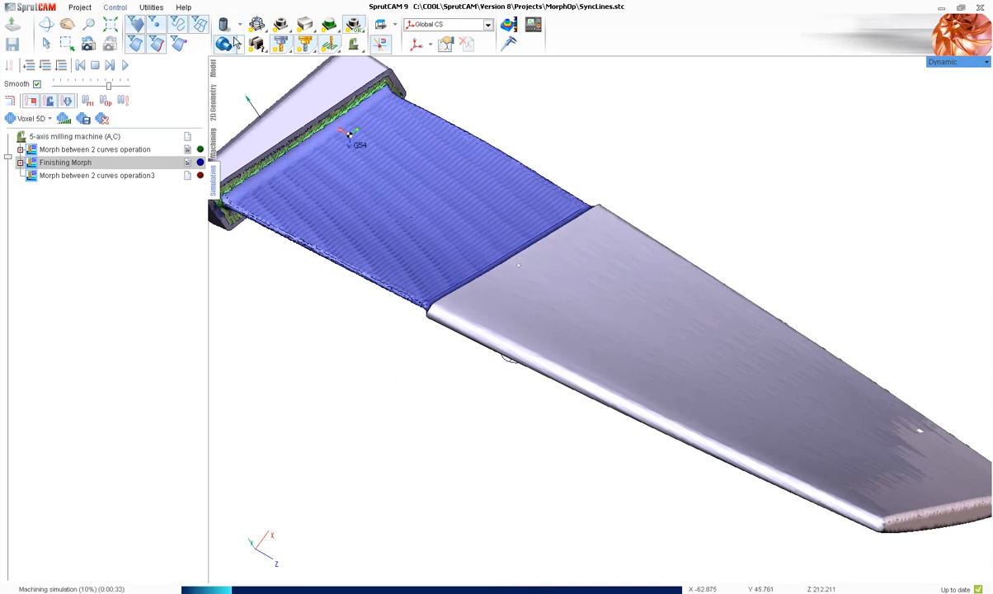
# Set the Finishing Morph tool axis orientation to Normal to drive curves 5d and recalculate its toolpath
pyautogui.click(213, 145)
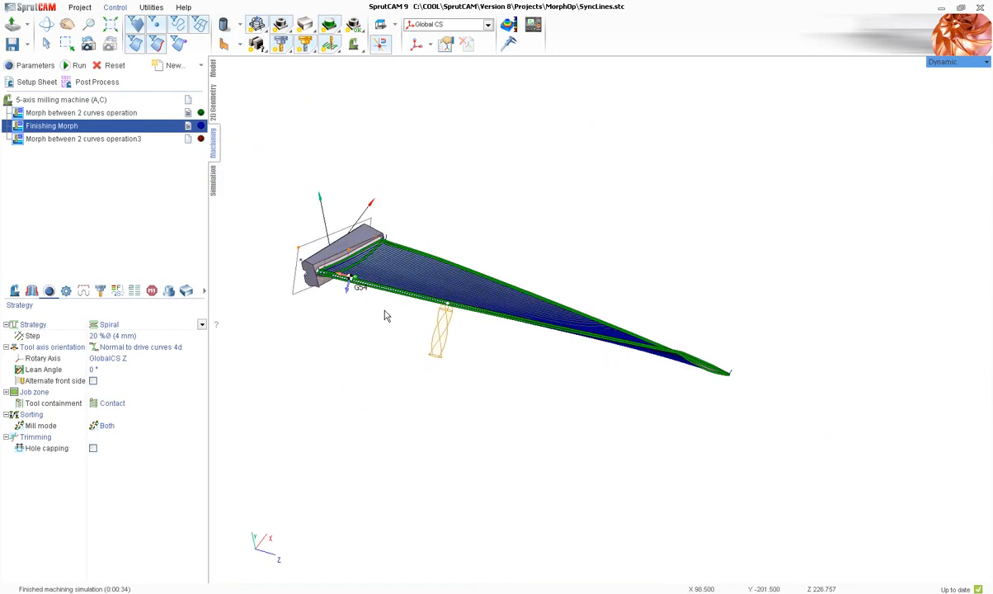
pyautogui.click(163, 350)
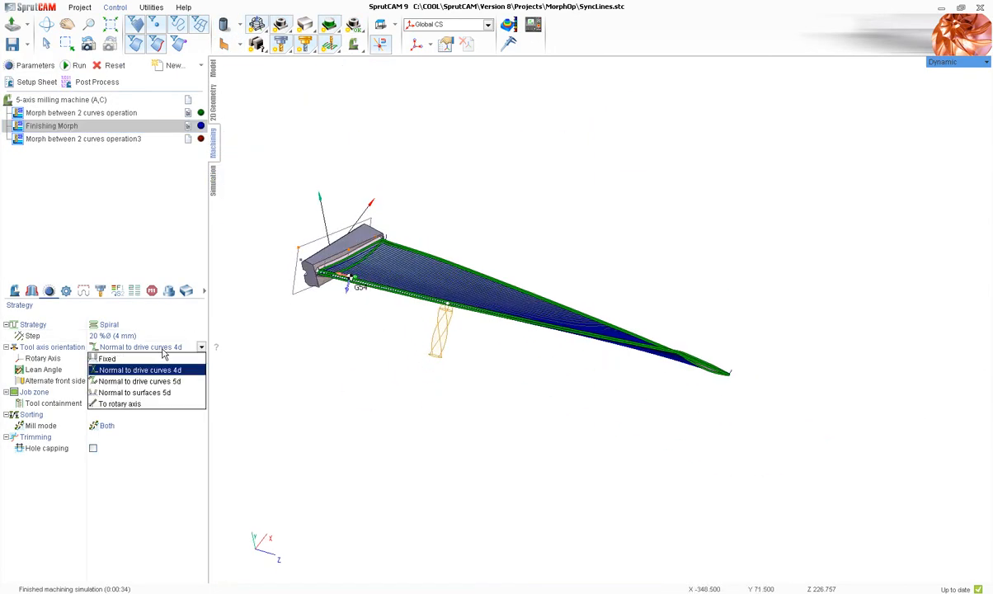
pyautogui.click(144, 381)
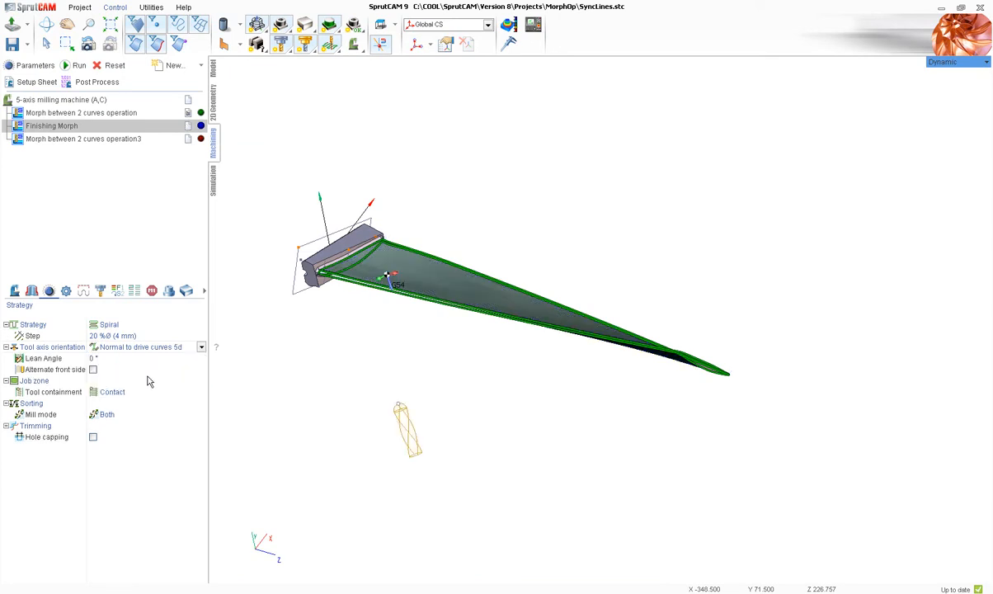
pyautogui.click(75, 65)
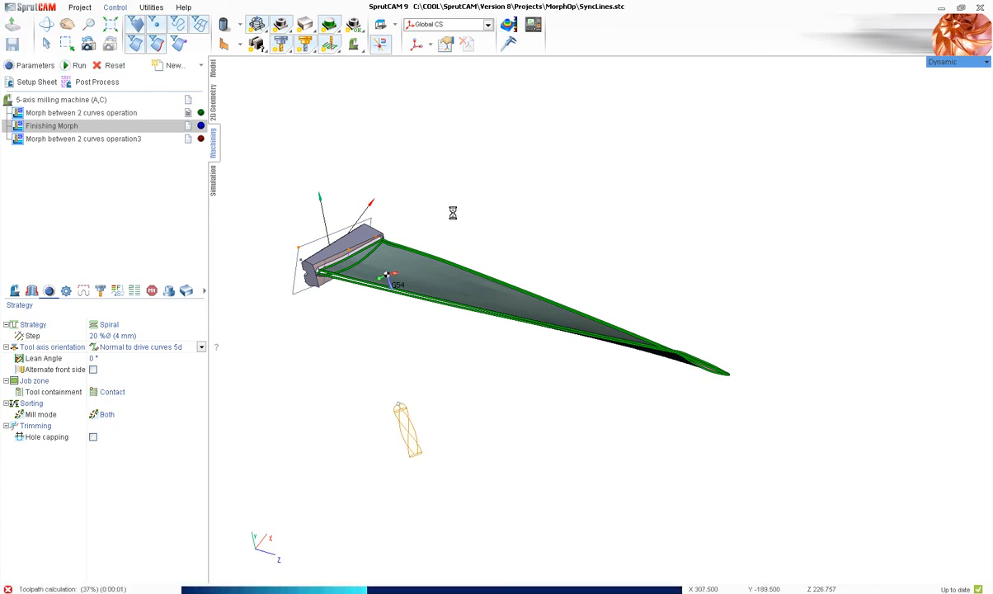
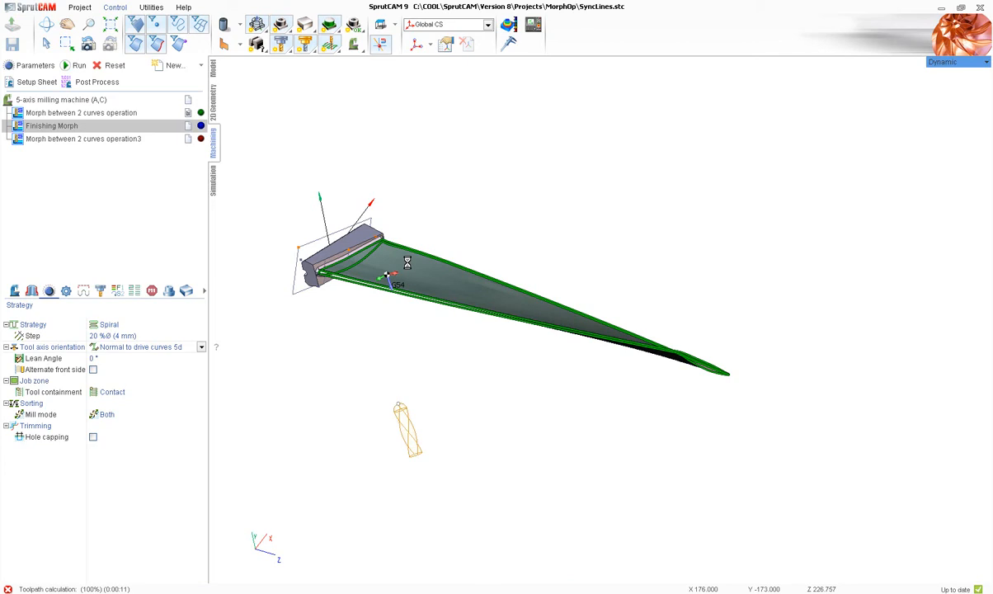
# Examine the tool's tilt along the recalculated Finishing Morph toolpath in simulation, with the machined result hidden
pyautogui.click(215, 182)
pyautogui.scroll(5, 375, 270)
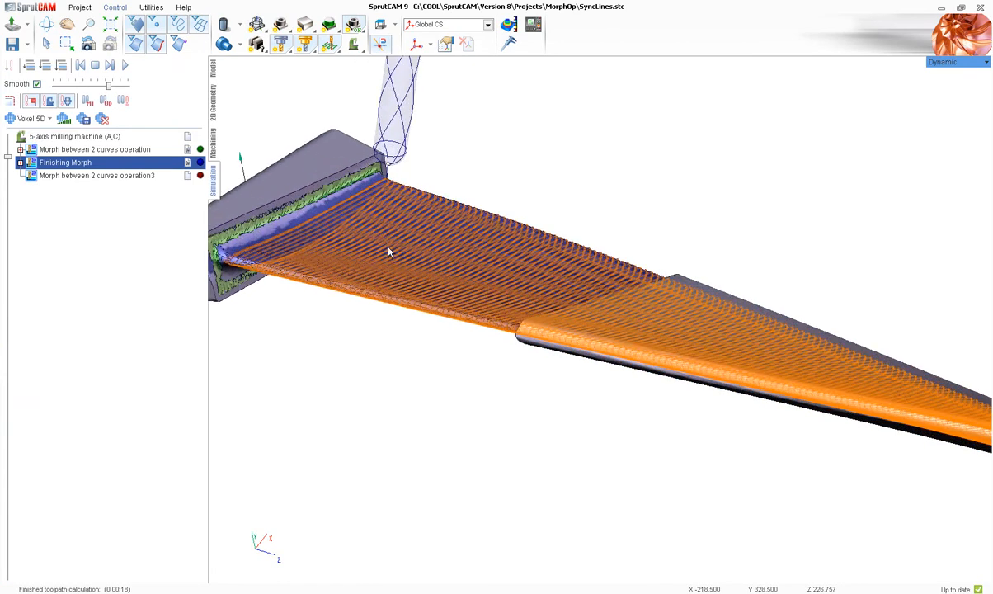
pyautogui.scroll(5, 383, 235)
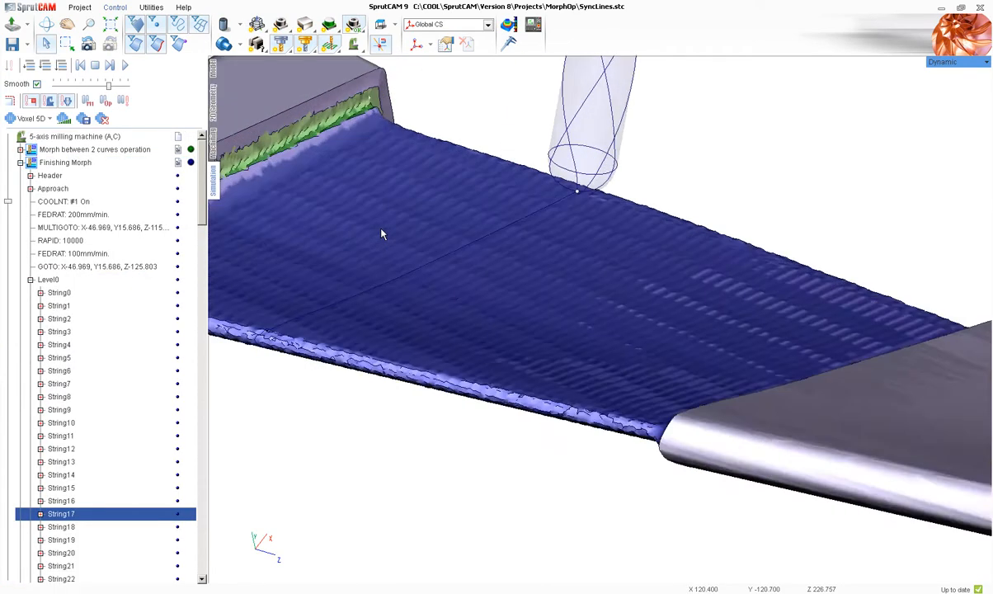
pyautogui.scroll(-3, 429, 206)
pyautogui.click(329, 43)
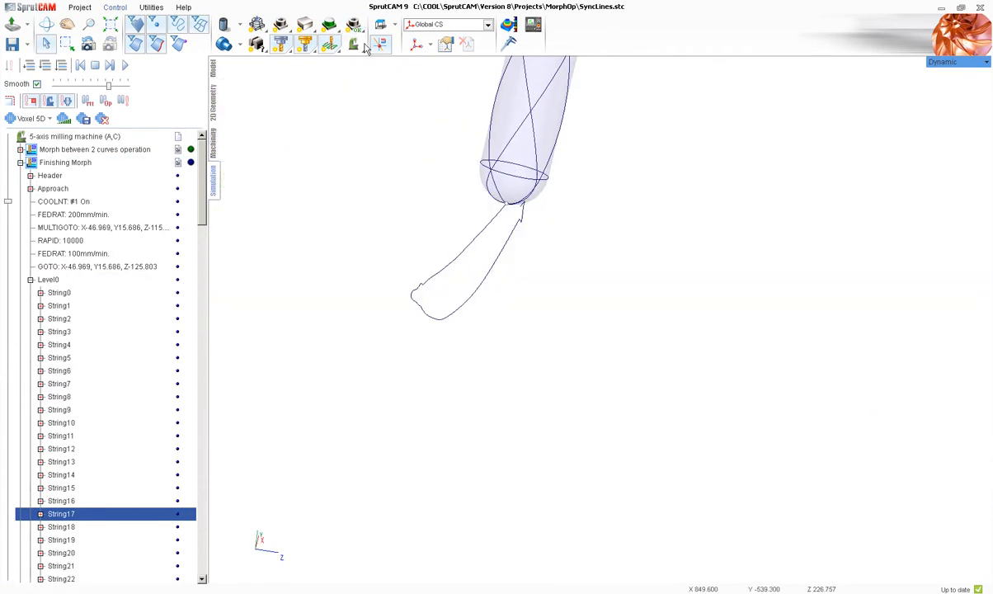
pyautogui.scroll(-3, 509, 322)
pyautogui.scroll(-1, 511, 324)
pyautogui.moveTo(512, 324); pyautogui.dragTo(509, 316, button='middle')
pyautogui.scroll(-1, 510, 317)
pyautogui.scroll(6, 510, 289)
pyautogui.scroll(-4, 511, 283)
pyautogui.scroll(-1, 572, 288)
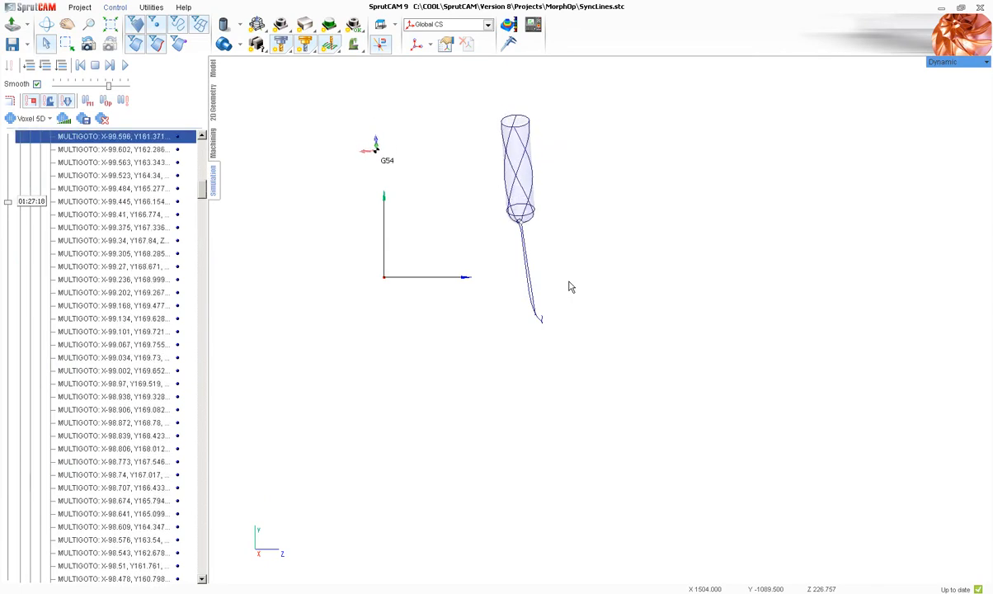
# Show the machined result again and return the simulation to the start of the Finishing Morph operation
pyautogui.click(353, 26)
pyautogui.moveTo(579, 186); pyautogui.dragTo(512, 281, button='right')
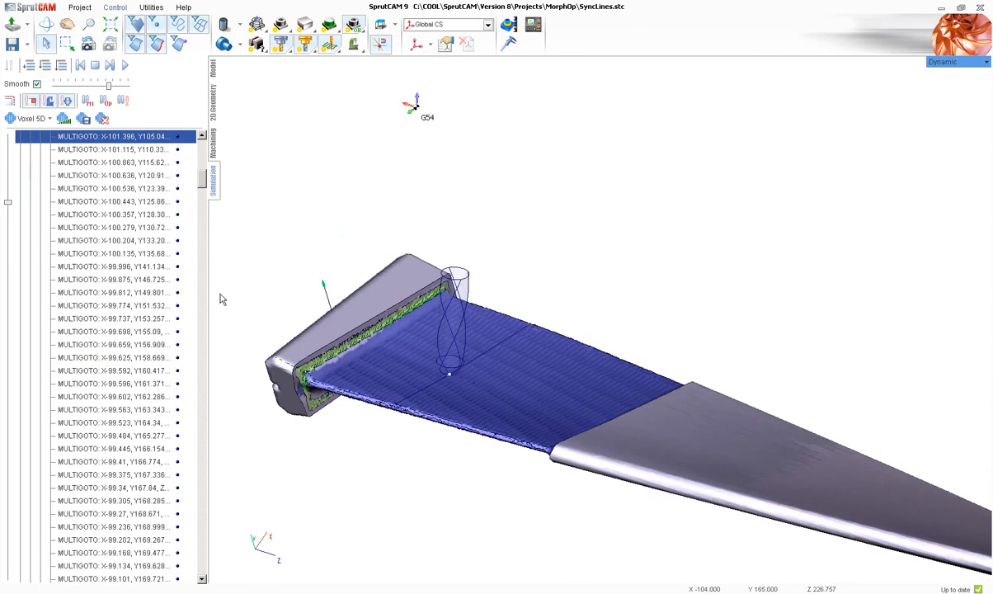
pyautogui.moveTo(205, 181); pyautogui.dragTo(202, 140)
pyautogui.click(91, 165)
pyautogui.click(21, 164)
pyautogui.click(20, 163)
pyautogui.scroll(-3, 445, 247)
pyautogui.scroll(4, 341, 173)
pyautogui.scroll(-1, 322, 169)
pyautogui.scroll(-1, 322, 169)
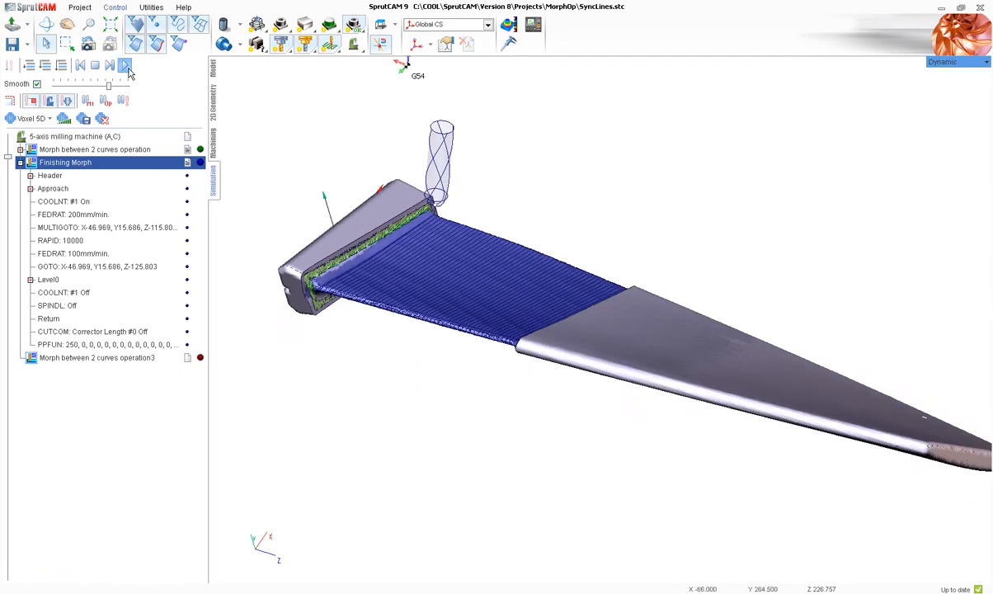
# Run the Finishing Morph simulation, temporarily hiding the machined result to check the tool's orientation along the path
pyautogui.click(126, 68)
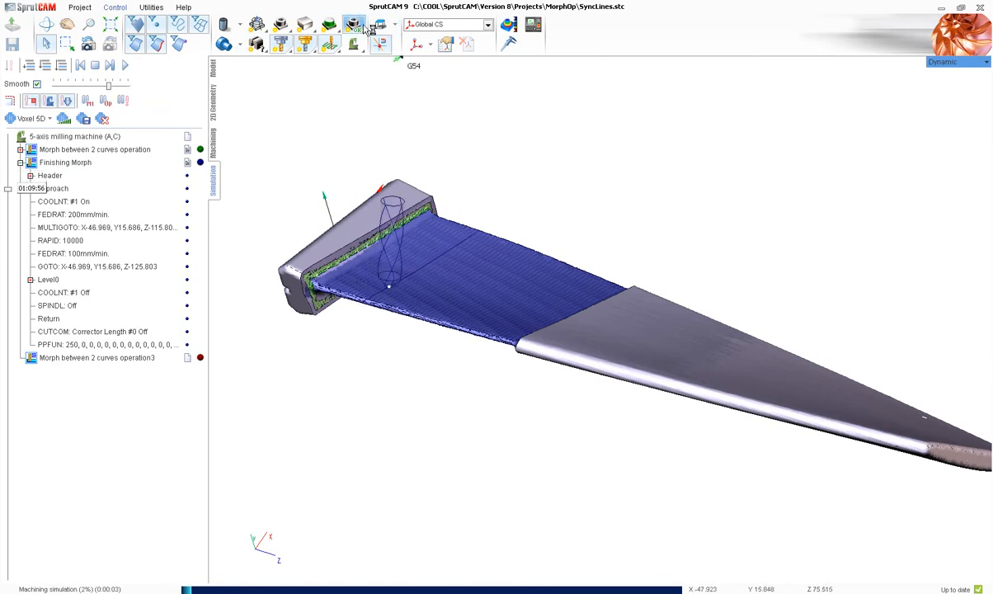
pyautogui.click(361, 25)
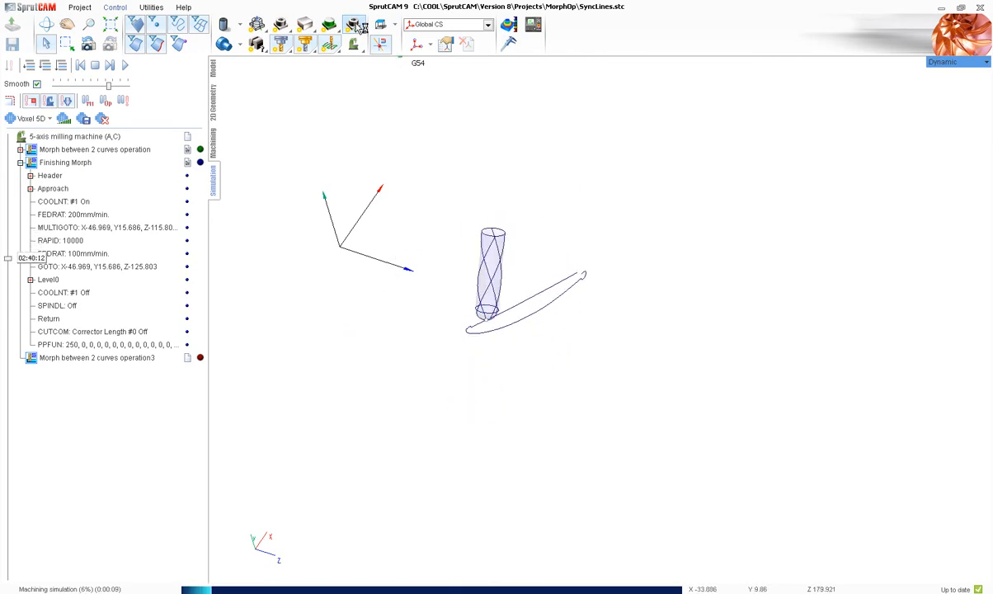
pyautogui.click(361, 26)
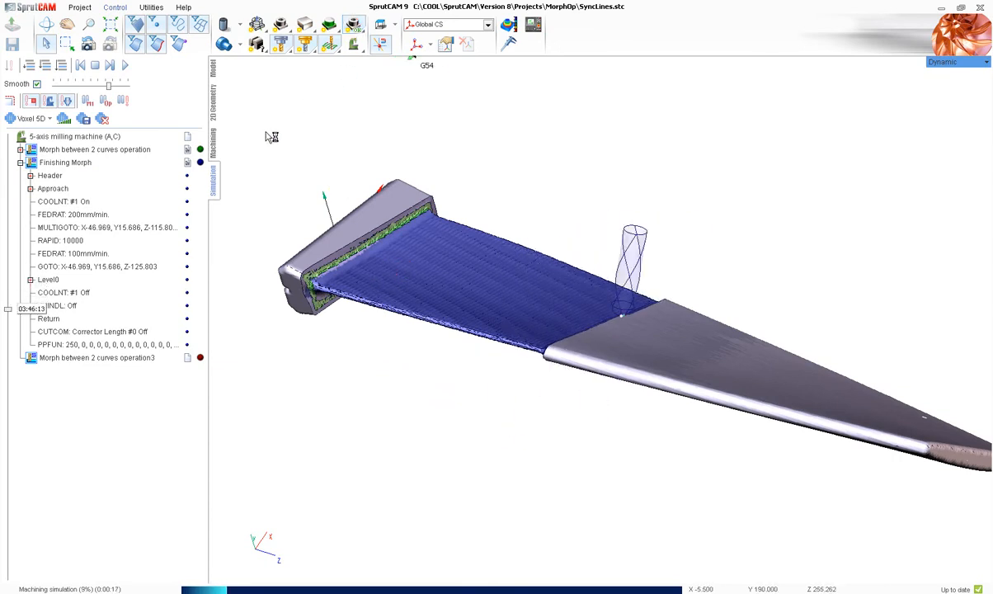
# Review the tool axis orientation setting in the Finishing Morph strategy parameters
pyautogui.click(213, 144)
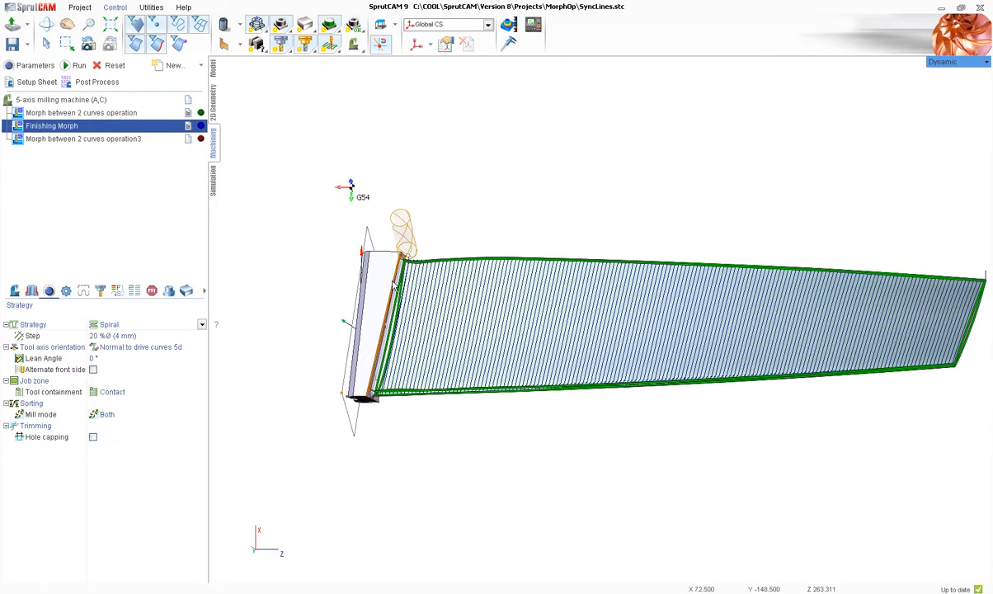
pyautogui.click(157, 348)
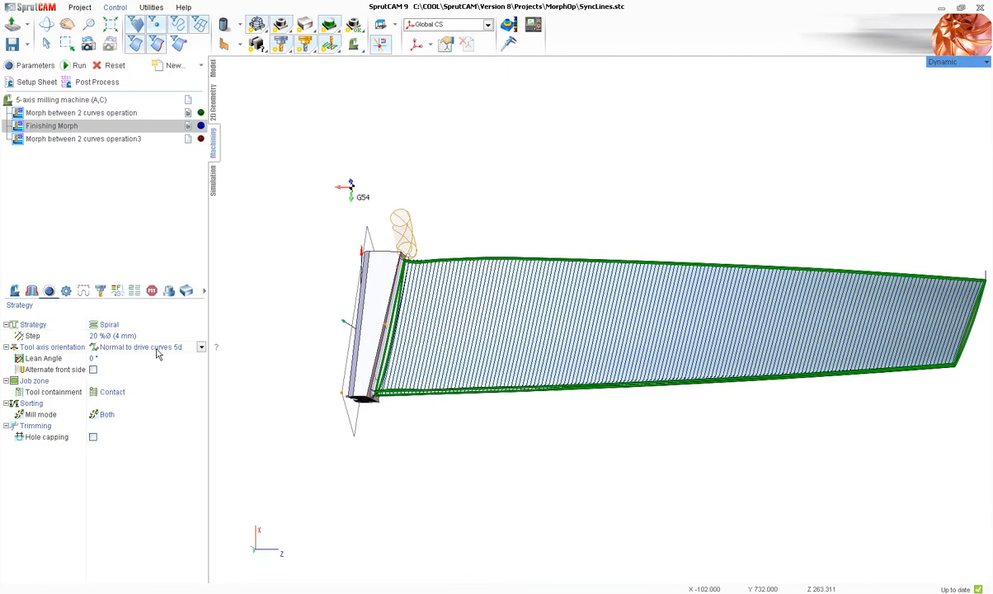
pyautogui.click(162, 350)
# Preview the projects in the MorphOp folder and open 253.226.121.stc
pyautogui.click(12, 26)
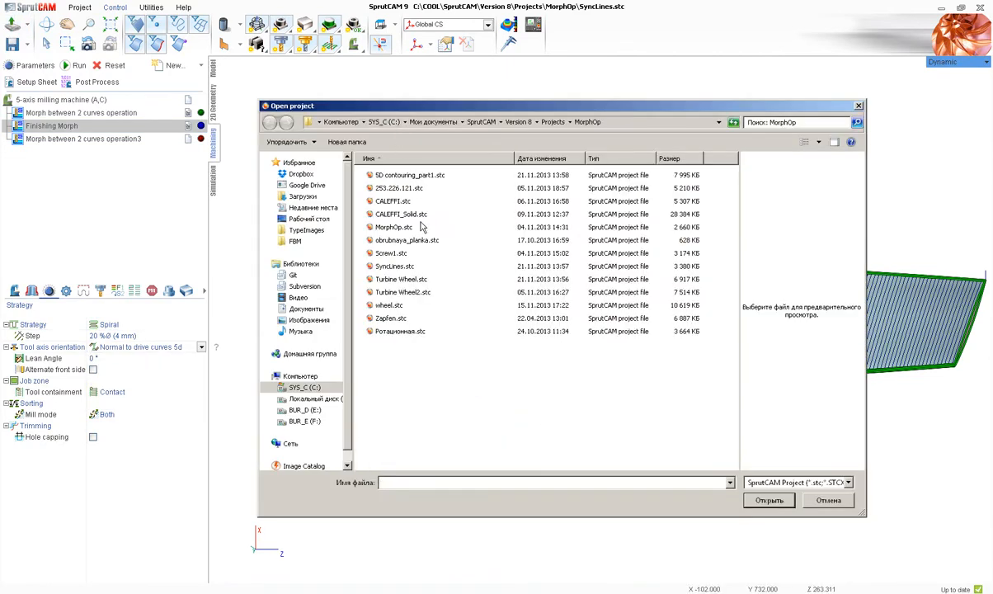
pyautogui.click(399, 305)
pyautogui.click(400, 293)
pyautogui.click(400, 280)
pyautogui.click(395, 266)
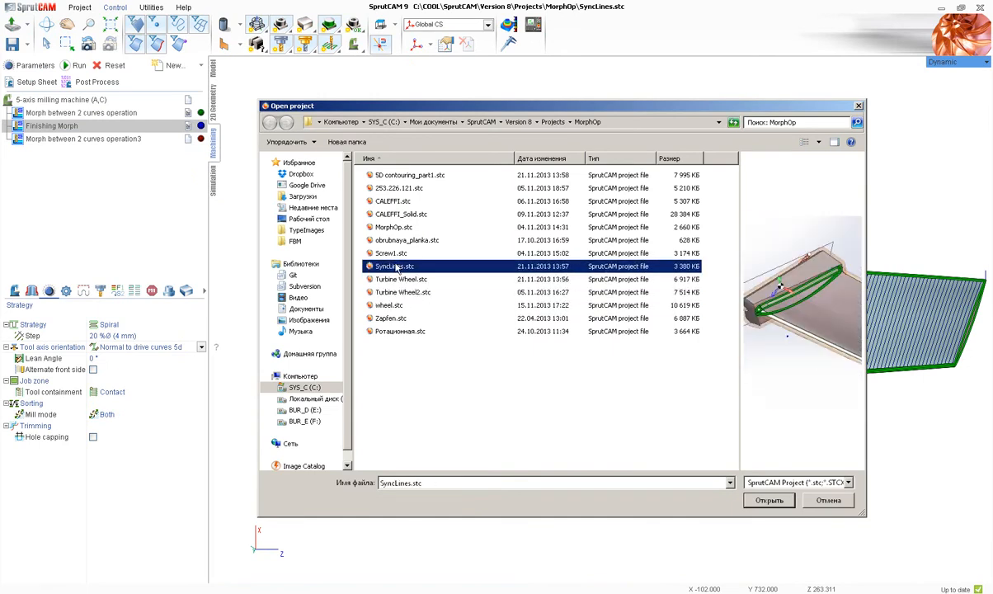
pyautogui.click(396, 254)
pyautogui.click(397, 241)
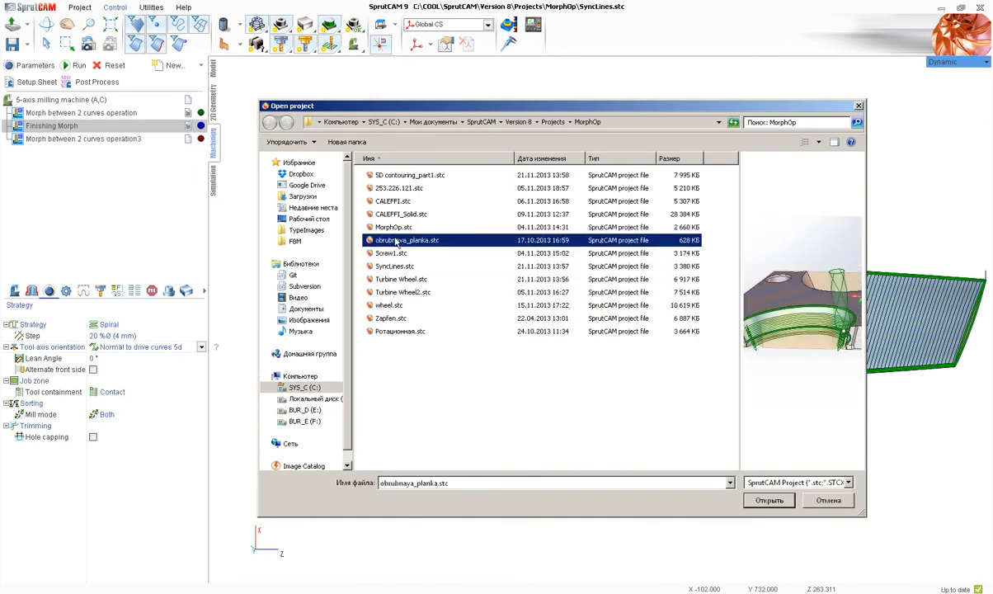
pyautogui.click(396, 228)
pyautogui.click(393, 215)
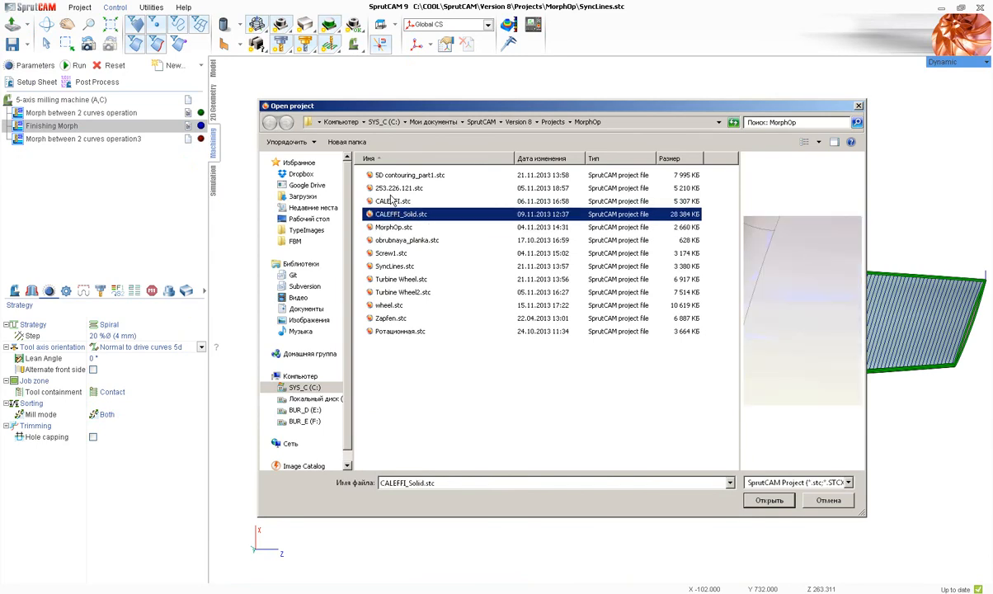
pyautogui.click(393, 191)
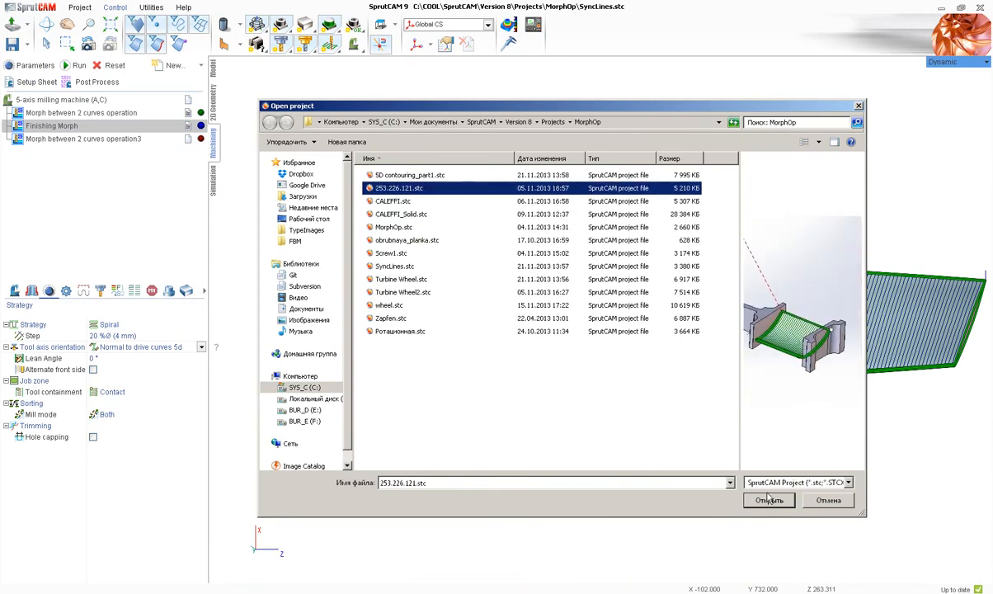
pyautogui.click(765, 498)
pyautogui.click(504, 319)
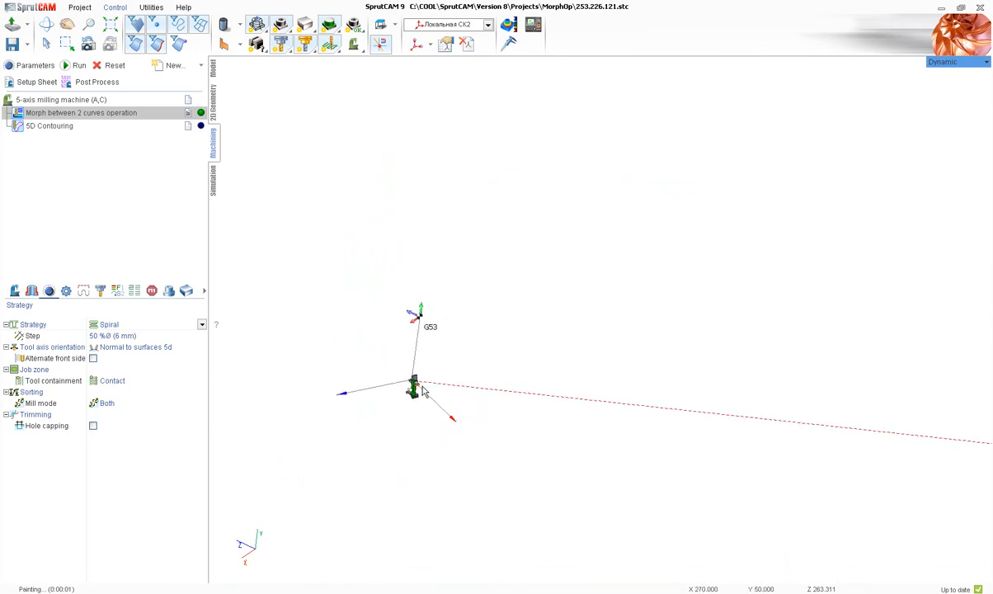
# Examine the spiral morph toolpath and the drive curves on the blade surface between the two end flanges
pyautogui.moveTo(288, 235); pyautogui.dragTo(385, 452, button='right')
pyautogui.scroll(5, 394, 367)
pyautogui.scroll(-8, 427, 252)
pyautogui.scroll(5, 427, 278)
pyautogui.moveTo(414, 296); pyautogui.dragTo(557, 126, button='right')
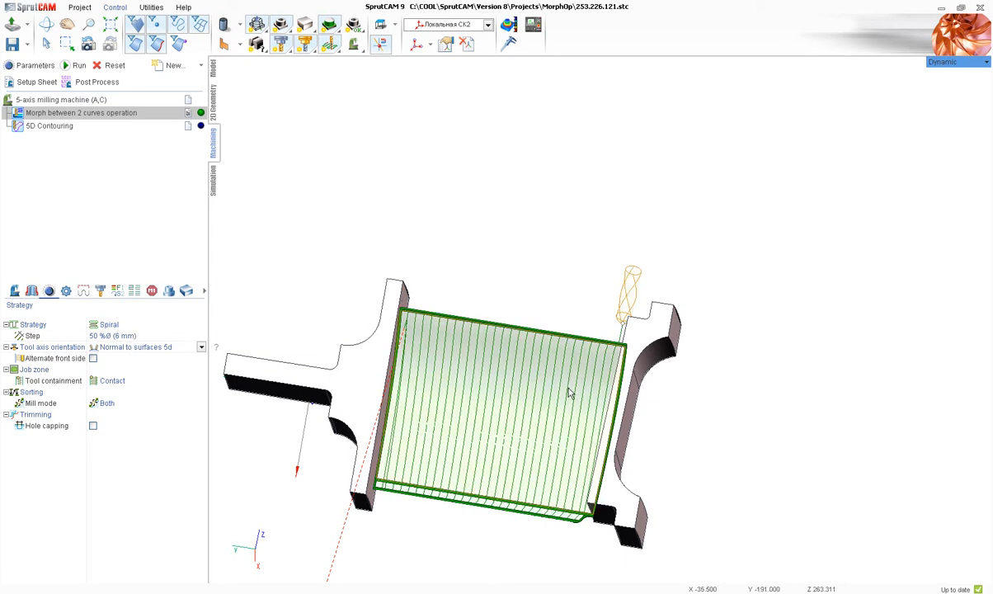
pyautogui.moveTo(568, 388); pyautogui.dragTo(561, 316, button='right')
pyautogui.scroll(5, 526, 347)
pyautogui.moveTo(526, 348); pyautogui.dragTo(550, 424, button='right')
pyautogui.scroll(-4, 551, 428)
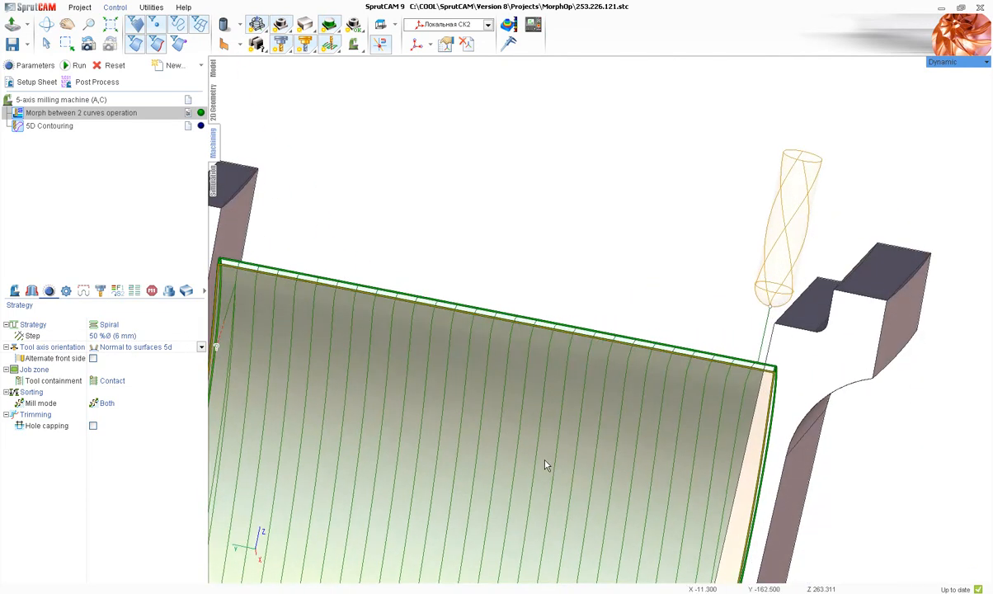
pyautogui.moveTo(422, 399); pyautogui.dragTo(463, 438, button='right')
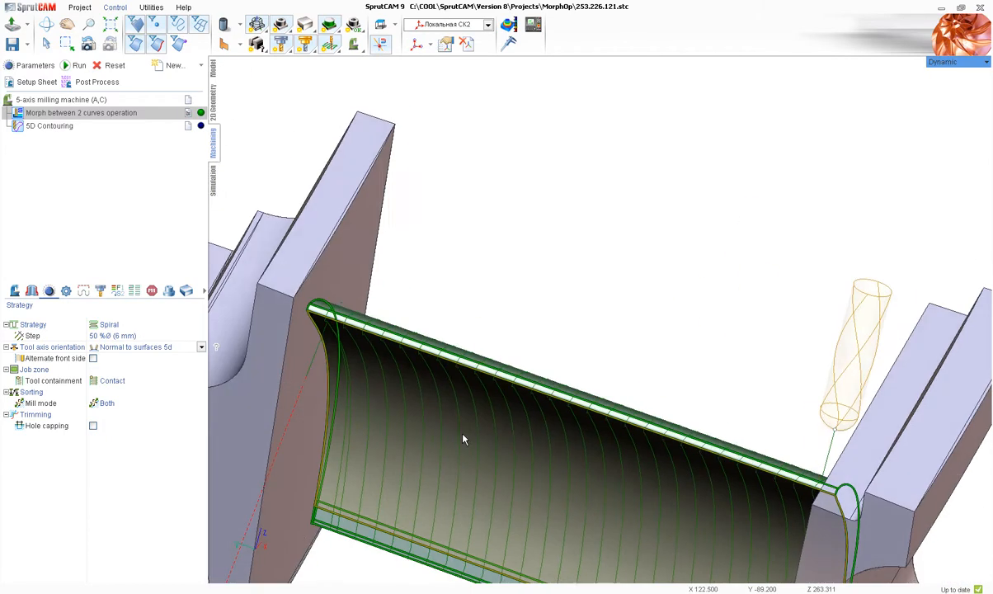
# Set the tool axis orientation of the Morph between 2 curves operation to Normal to drive curves 5d
pyautogui.click(151, 347)
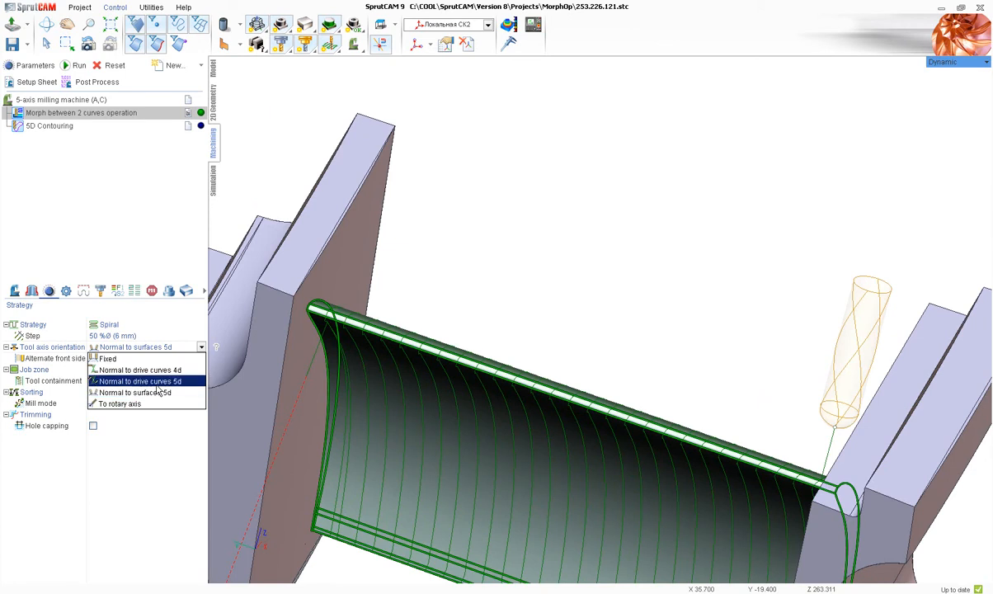
pyautogui.click(166, 382)
pyautogui.scroll(-5, 541, 296)
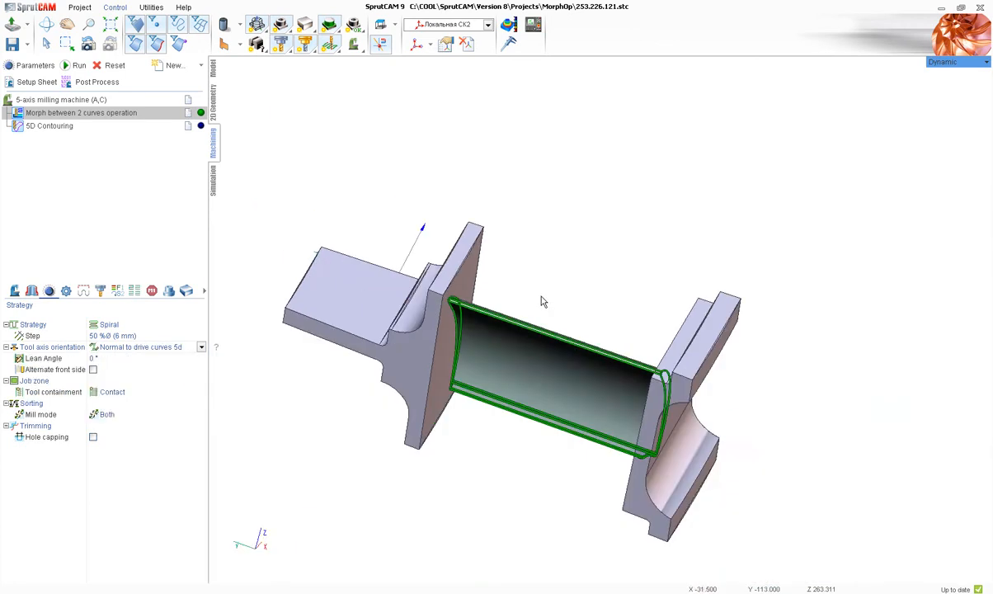
pyautogui.moveTo(542, 296); pyautogui.dragTo(506, 419, button='right')
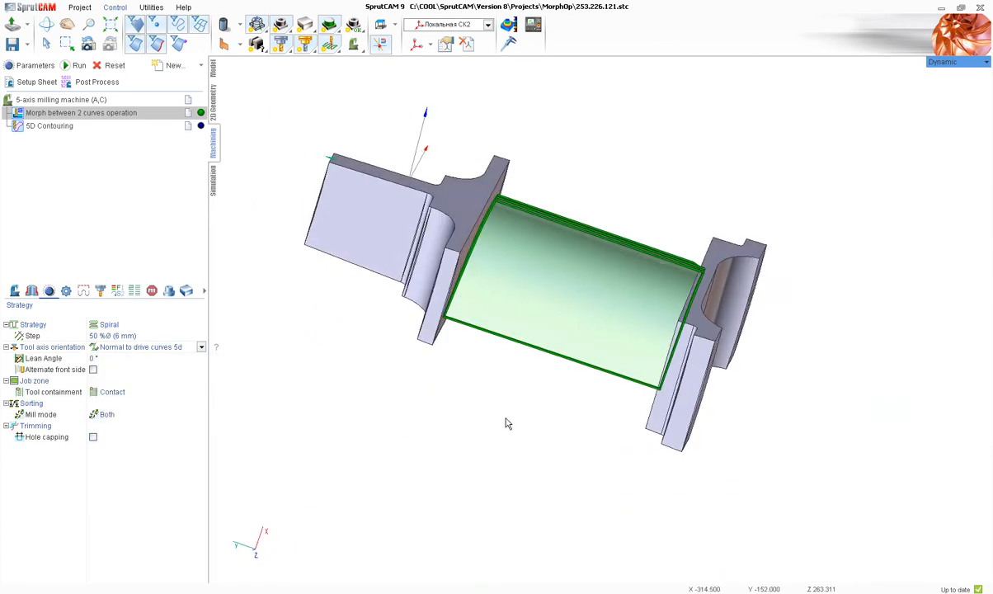
# Calculate the Morph between 2 curves toolpath and set up its simulation to show the part model instead of the workpiece
pyautogui.click(79, 65)
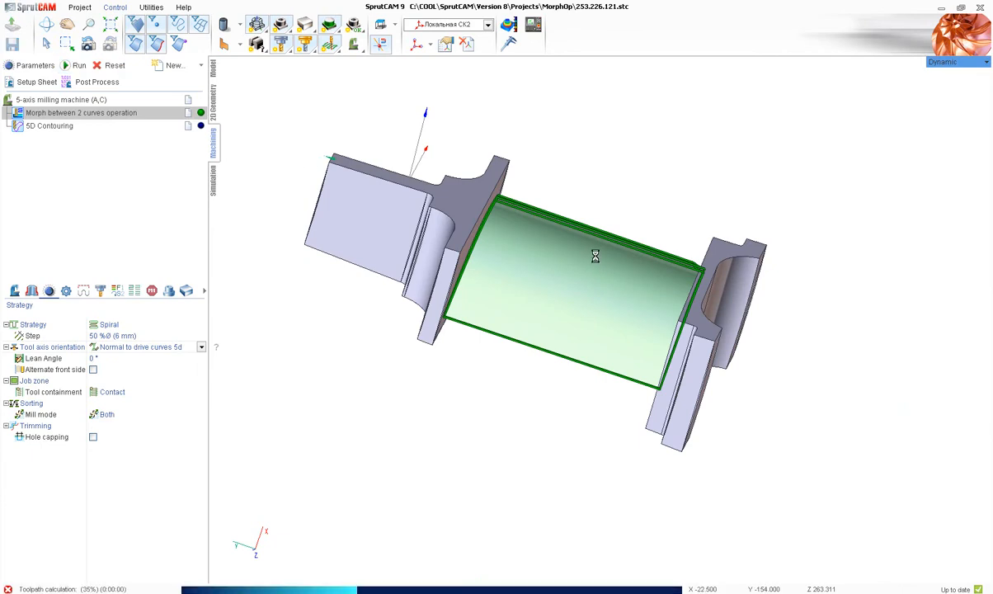
pyautogui.scroll(5, 550, 281)
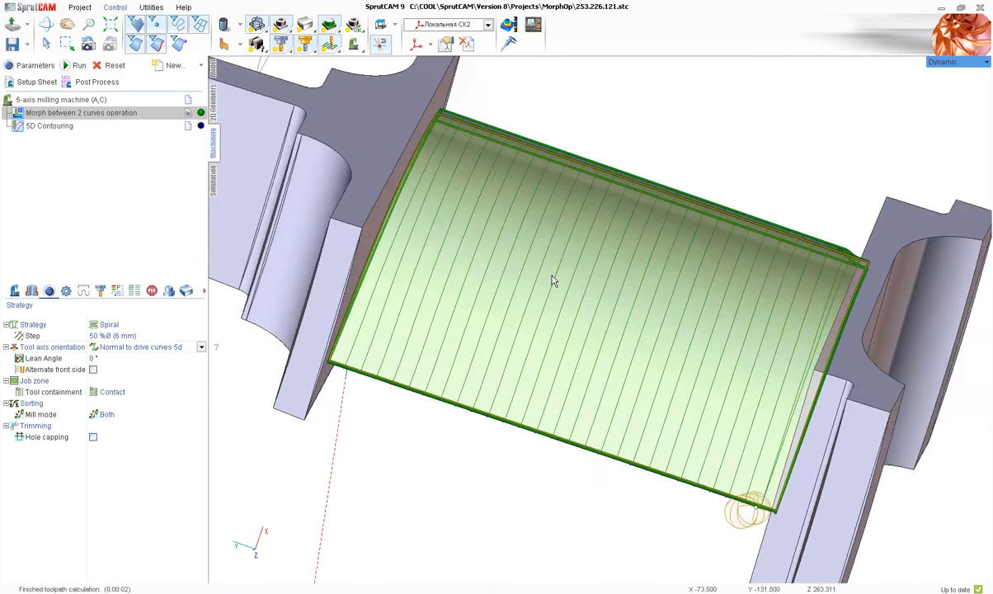
pyautogui.click(212, 174)
pyautogui.moveTo(449, 362); pyautogui.dragTo(413, 187, button='middle')
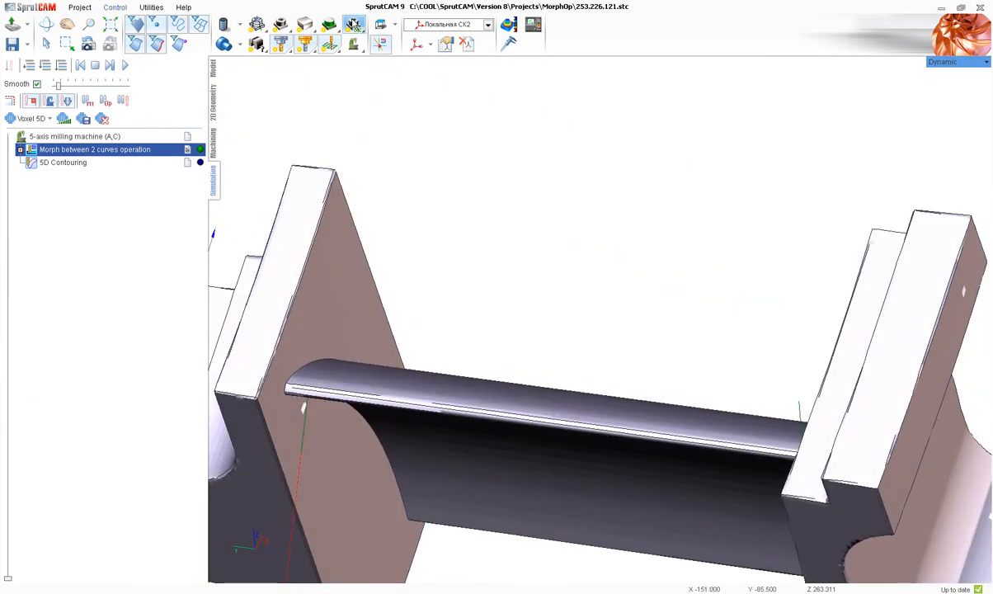
pyautogui.click(304, 26)
pyautogui.click(280, 25)
# Examine how the spiral toolpath passes wrap around the rounded edge of the blade
pyautogui.scroll(6, 383, 396)
pyautogui.moveTo(400, 369); pyautogui.dragTo(535, 452, button='middle')
pyautogui.scroll(-6, 597, 262)
pyautogui.scroll(6, 450, 438)
pyautogui.moveTo(450, 438); pyautogui.dragTo(422, 492, button='middle')
pyautogui.scroll(-8, 436, 470)
pyautogui.scroll(8, 376, 509)
pyautogui.scroll(-8, 455, 435)
pyautogui.scroll(8, 467, 493)
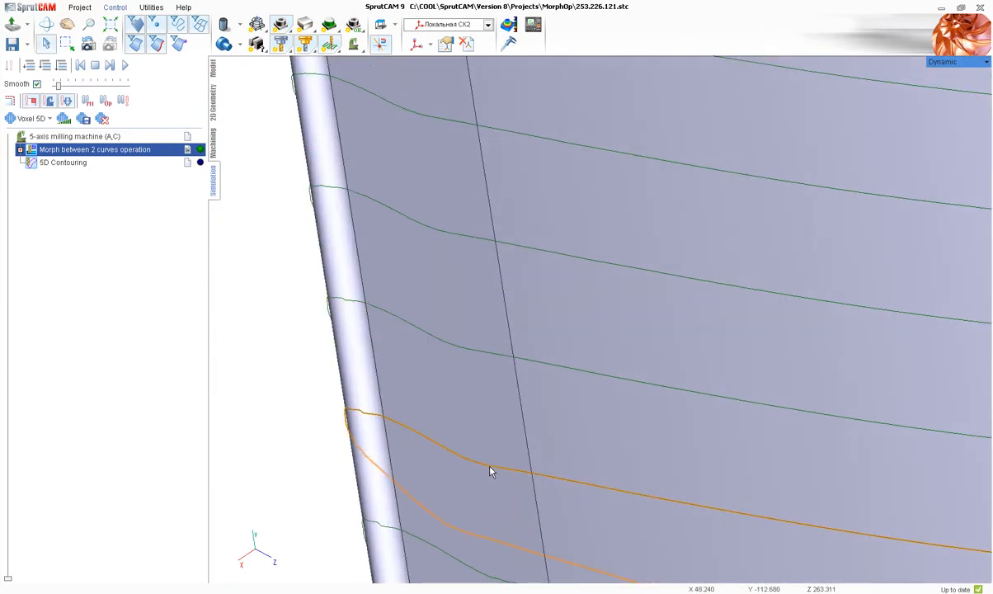
# Place the simulated tool at toolpath points near the blade's rounded edge to check its tilt
pyautogui.click(490, 468)
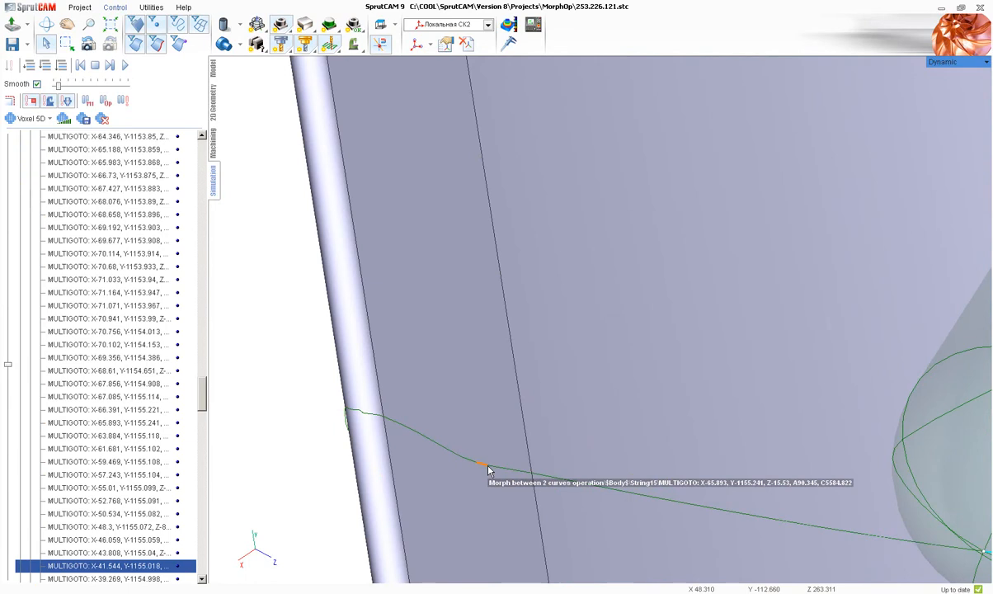
pyautogui.moveTo(488, 470); pyautogui.dragTo(525, 384, button='middle')
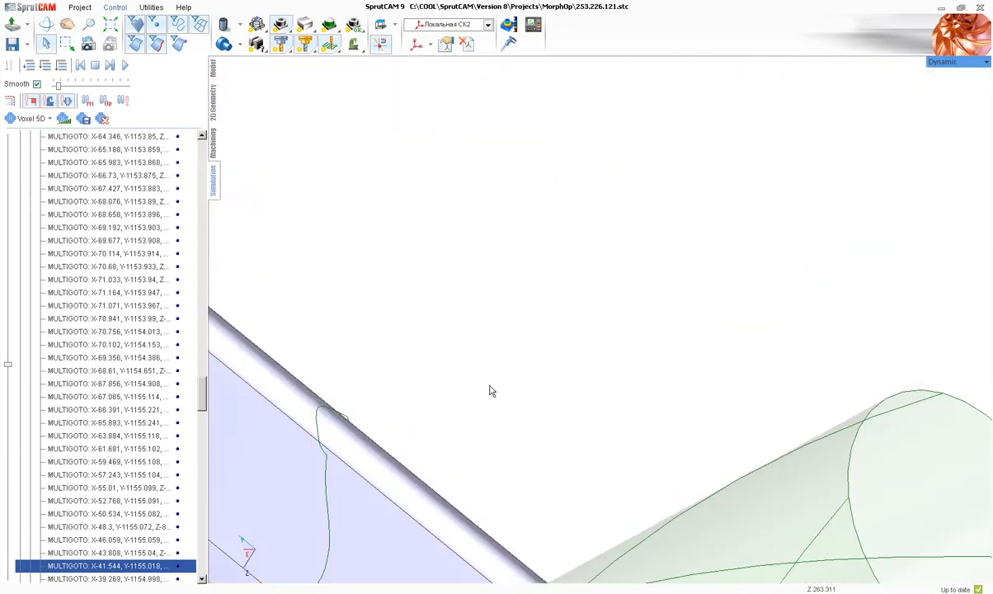
pyautogui.click(328, 515)
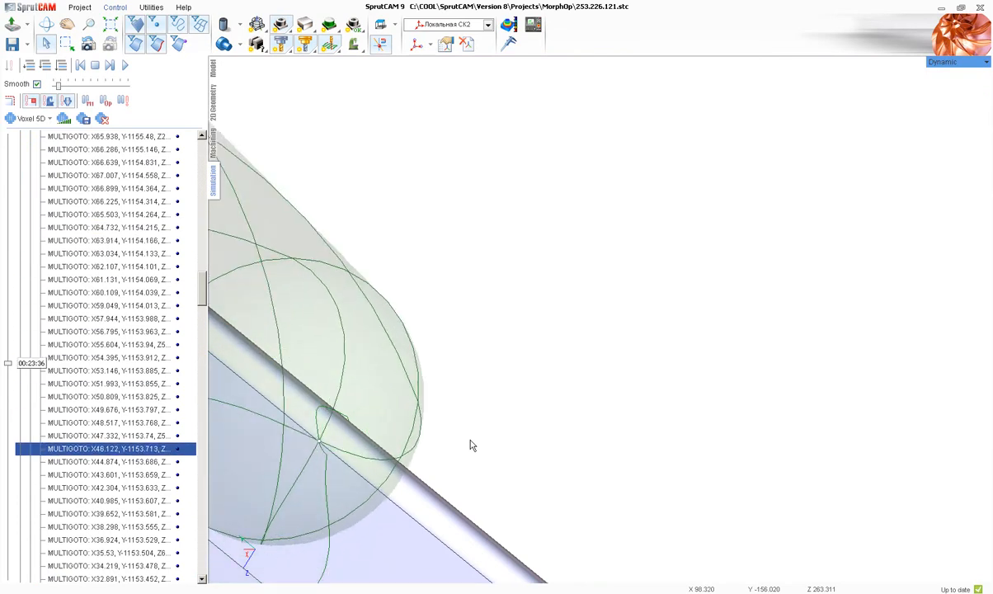
pyautogui.scroll(-8, 434, 358)
pyautogui.moveTo(435, 359); pyautogui.dragTo(422, 412, button='middle')
pyautogui.scroll(4, 467, 401)
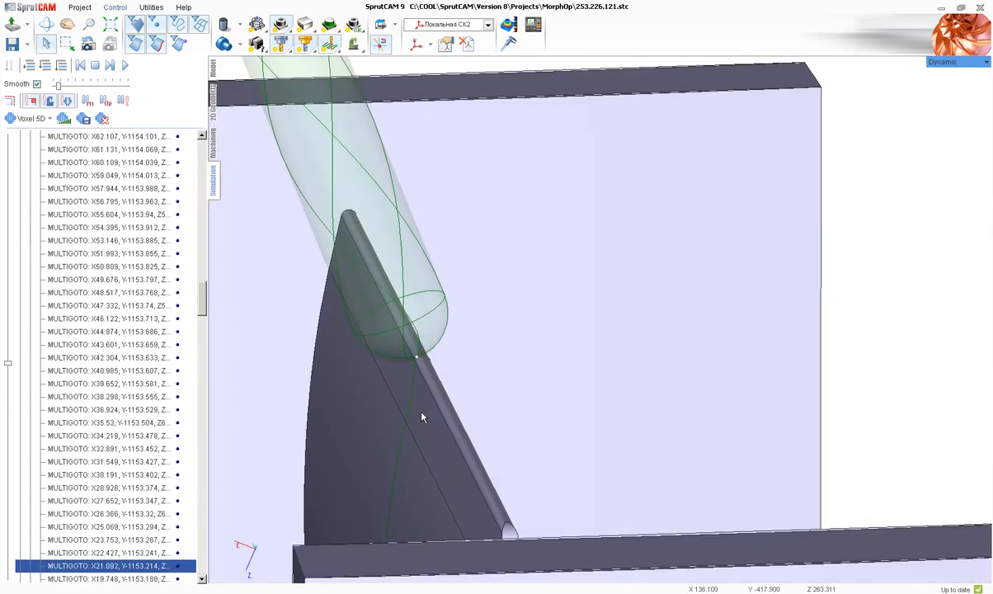
# Step the simulated tool backward through the toolpath points at the blade's rounded edge
pyautogui.press('Up')
pyautogui.press('Up')
pyautogui.press('Up')
pyautogui.press('Up')
pyautogui.press('Up')
pyautogui.press('Up')
pyautogui.press('Up')
pyautogui.press('Up')
pyautogui.press('Up')
pyautogui.press('Up')
pyautogui.press('Up')
pyautogui.press('Up')
pyautogui.press('Up')
pyautogui.press('Up')
pyautogui.press('Up')
pyautogui.press('Up')
pyautogui.press('Up')
pyautogui.press('Up')
pyautogui.press('Up')
pyautogui.press('Up')
pyautogui.press('Up')
pyautogui.press('Up')
pyautogui.press('Up')
pyautogui.press('Up')
pyautogui.press('Up')
pyautogui.press('Up')
pyautogui.press('Up')
pyautogui.press('Up')
pyautogui.press('Up')
pyautogui.press('Up')
pyautogui.press('Up')
pyautogui.press('Up')
pyautogui.press('Up')
pyautogui.press('Up')
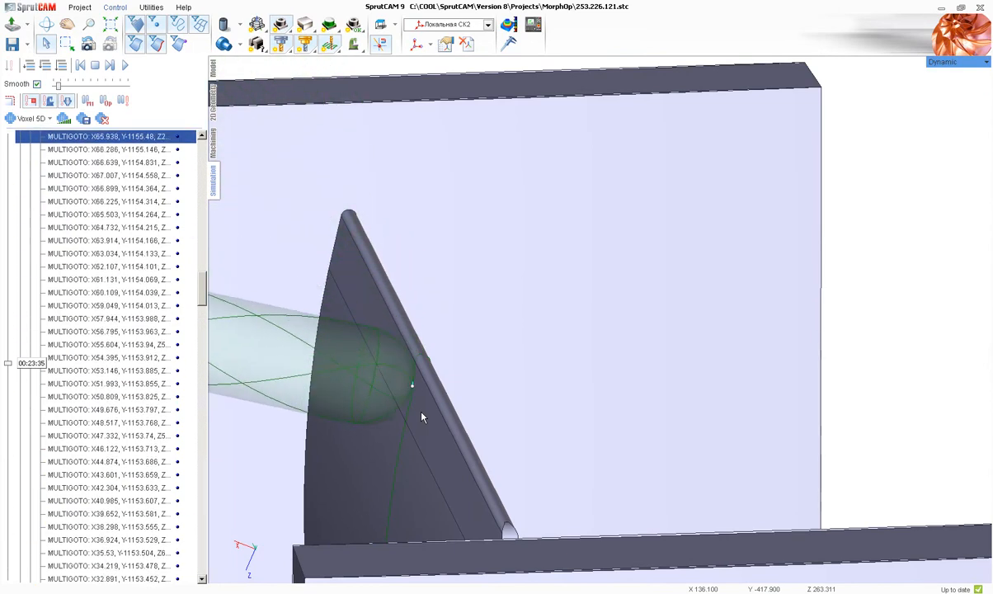
# Step the tool forward around the blade's rounded edge and examine how its axis follows the drive curves
pyautogui.press('Down')
pyautogui.press('Down')
pyautogui.press('Down')
pyautogui.press('Down')
pyautogui.press('Down')
pyautogui.press('Down')
pyautogui.press('Down')
pyautogui.press('Down')
pyautogui.press('Down')
pyautogui.press('Down')
pyautogui.press('Down')
pyautogui.press('Down')
pyautogui.press('Down')
pyautogui.press('Down')
pyautogui.press('Down')
pyautogui.press('Down')
pyautogui.press('Down')
pyautogui.press('Down')
pyautogui.press('Down')
pyautogui.press('Down')
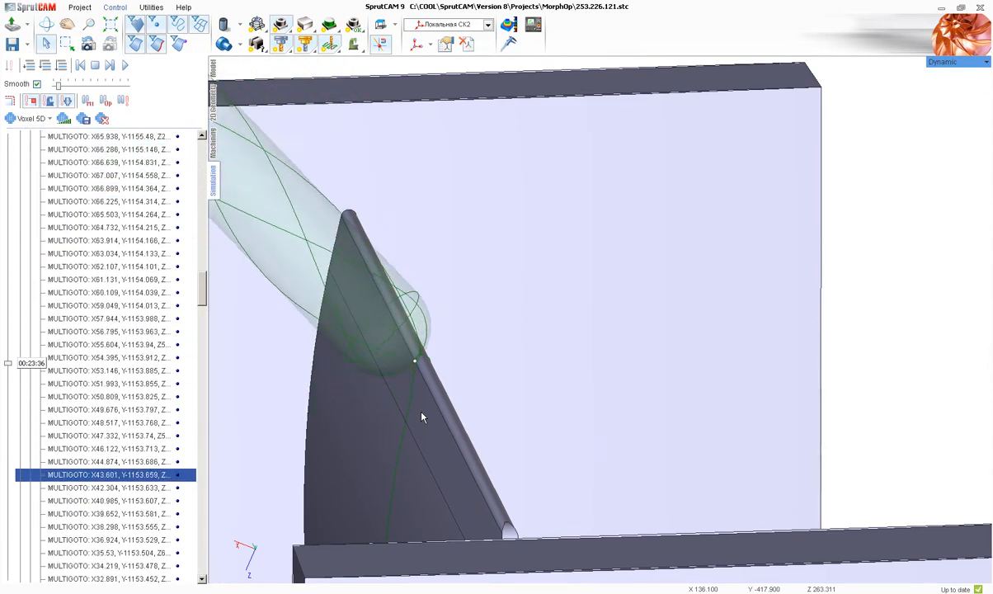
pyautogui.press('Down')
pyautogui.press('Down')
pyautogui.press('Down')
pyautogui.press('Down')
pyautogui.press('Down')
pyautogui.press('Down')
pyautogui.press('Down')
pyautogui.press('Down')
pyautogui.press('Down')
pyautogui.press('Down')
pyautogui.press('Down')
pyautogui.press('Down')
pyautogui.press('Down')
pyautogui.press('Down')
pyautogui.press('Down')
pyautogui.press('Down')
pyautogui.press('Down')
pyautogui.press('Down')
pyautogui.press('Down')
pyautogui.press('Down')
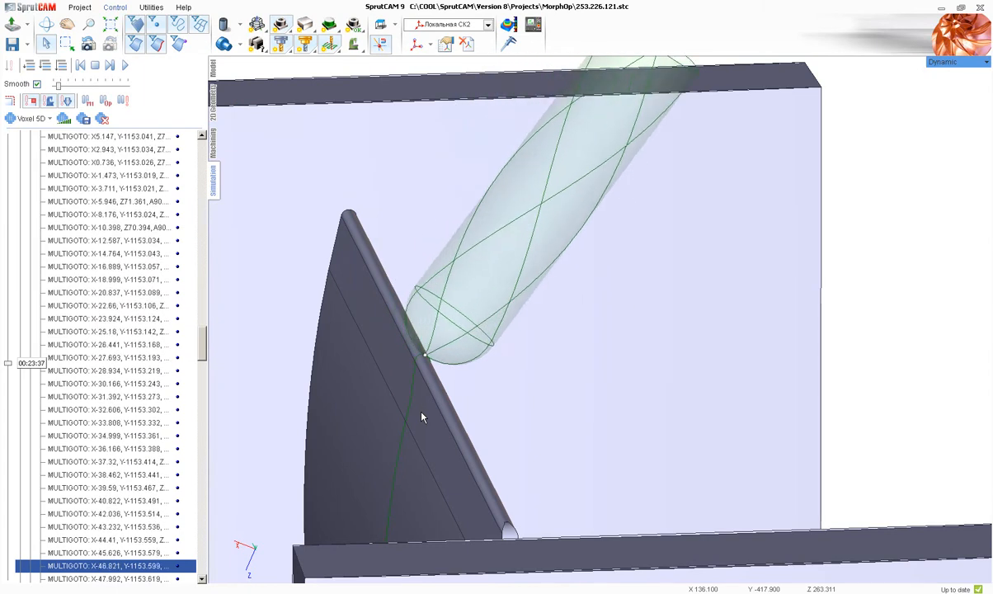
pyautogui.press('Down')
pyautogui.press('Down')
pyautogui.press('Down')
pyautogui.press('Down')
pyautogui.press('Down')
pyautogui.press('Down')
pyautogui.press('Down')
pyautogui.press('Down')
pyautogui.scroll(-5, 420, 417)
pyautogui.scroll(8, 420, 416)
pyautogui.moveTo(419, 420); pyautogui.dragTo(308, 425, button='right')
pyautogui.scroll(-3, 309, 426)
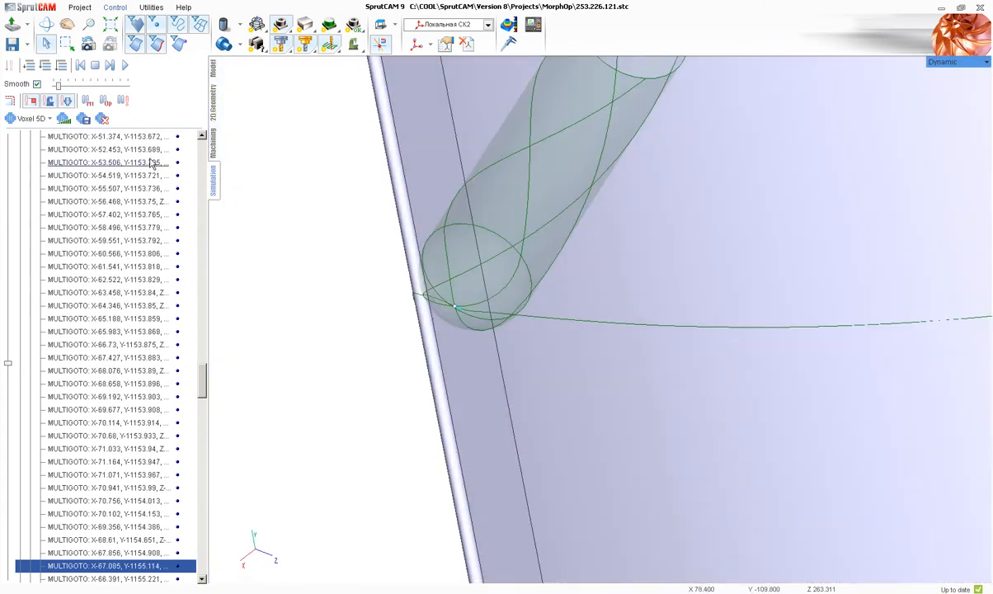
# Set the tool axis orientation of the morph operation to Normal to surfaces 5d and recalculate its toolpath
pyautogui.click(212, 143)
pyautogui.click(160, 347)
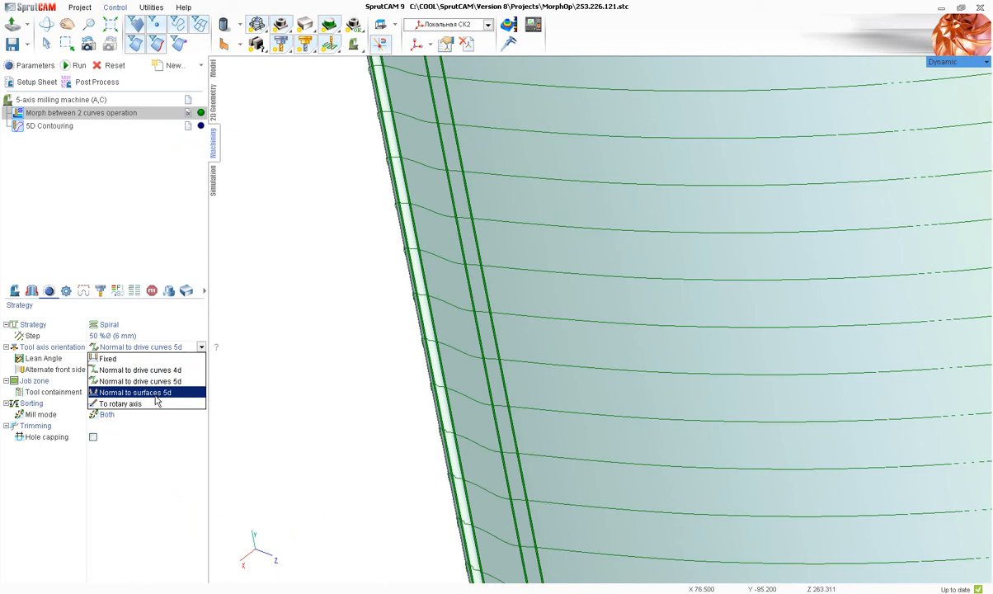
pyautogui.click(171, 396)
pyautogui.scroll(-3, 388, 386)
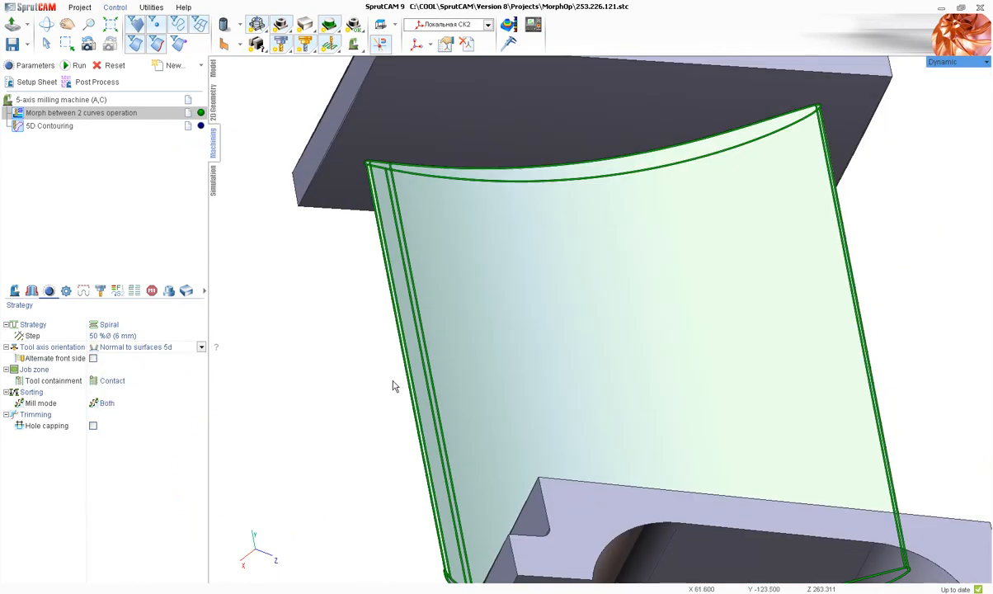
pyautogui.click(73, 68)
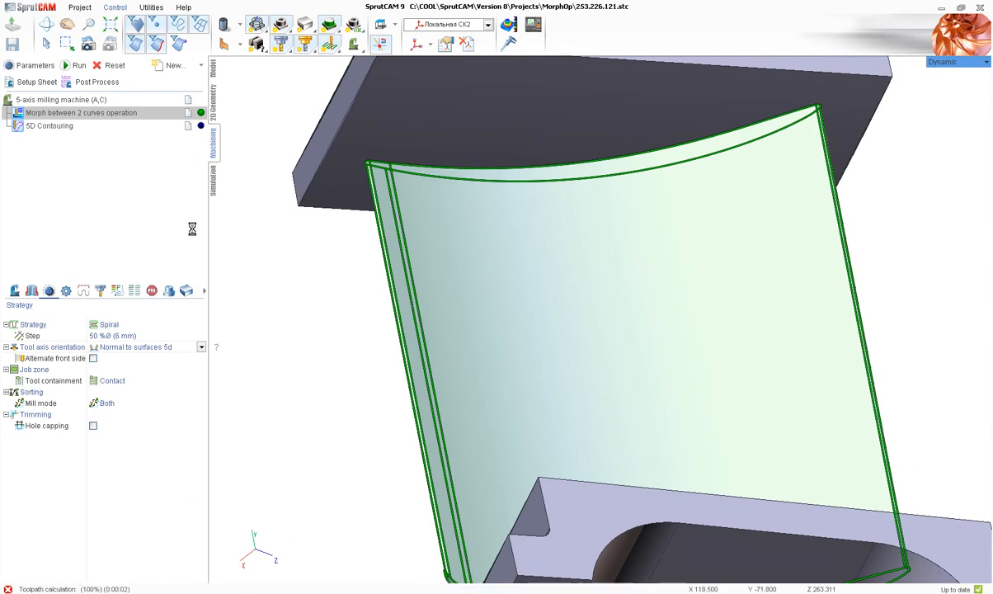
# Simulate the recalculated toolpath and place the tool on a spiral pass near the blade's rounded edge
pyautogui.click(212, 179)
pyautogui.scroll(6, 414, 401)
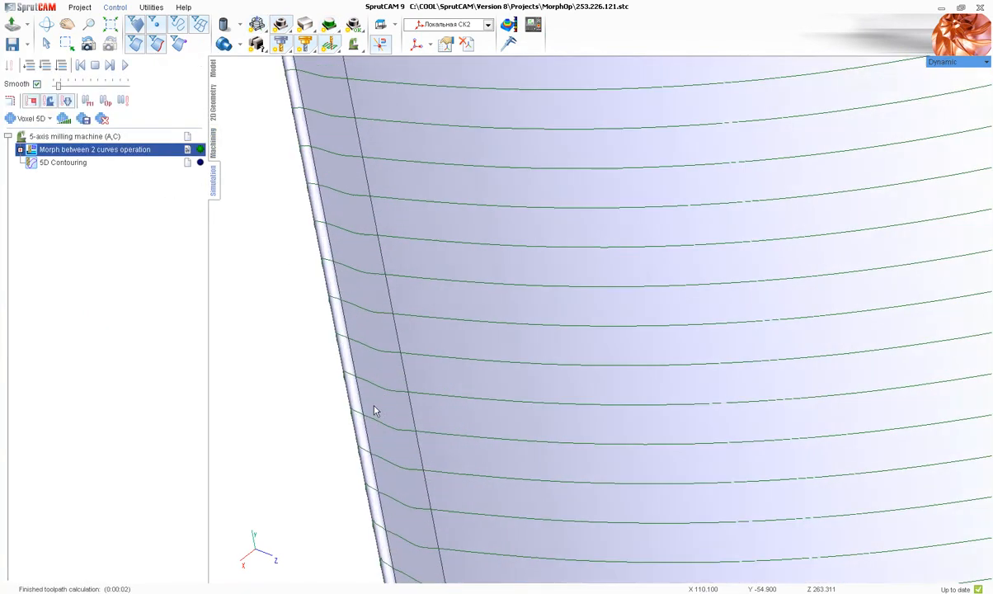
pyautogui.scroll(-3, 532, 362)
pyautogui.scroll(4, 507, 372)
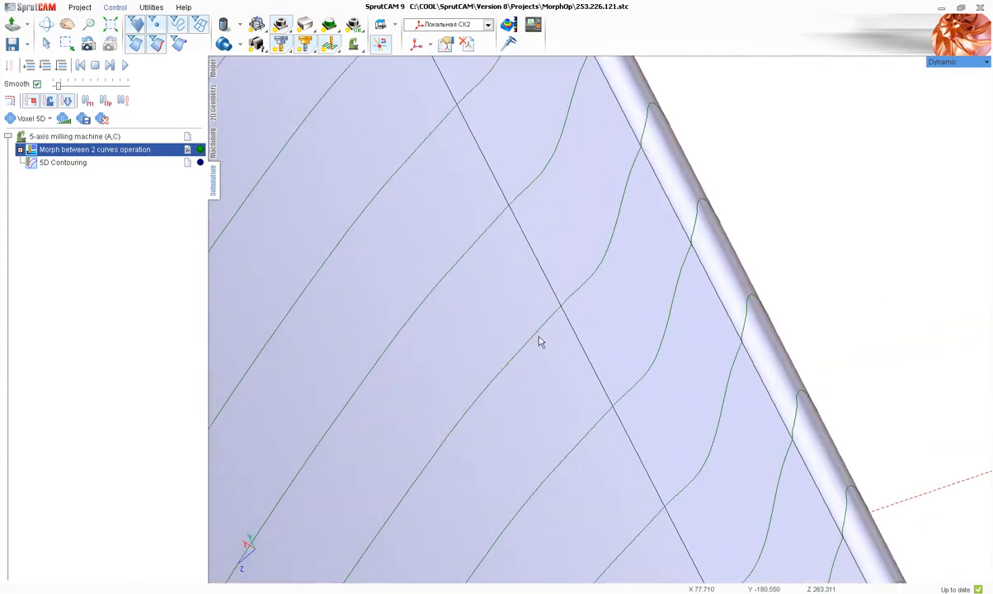
pyautogui.click(593, 278)
pyautogui.doubleClick(593, 278)
pyautogui.scroll(-4, 588, 306)
pyautogui.moveTo(565, 334); pyautogui.dragTo(484, 411, button='middle')
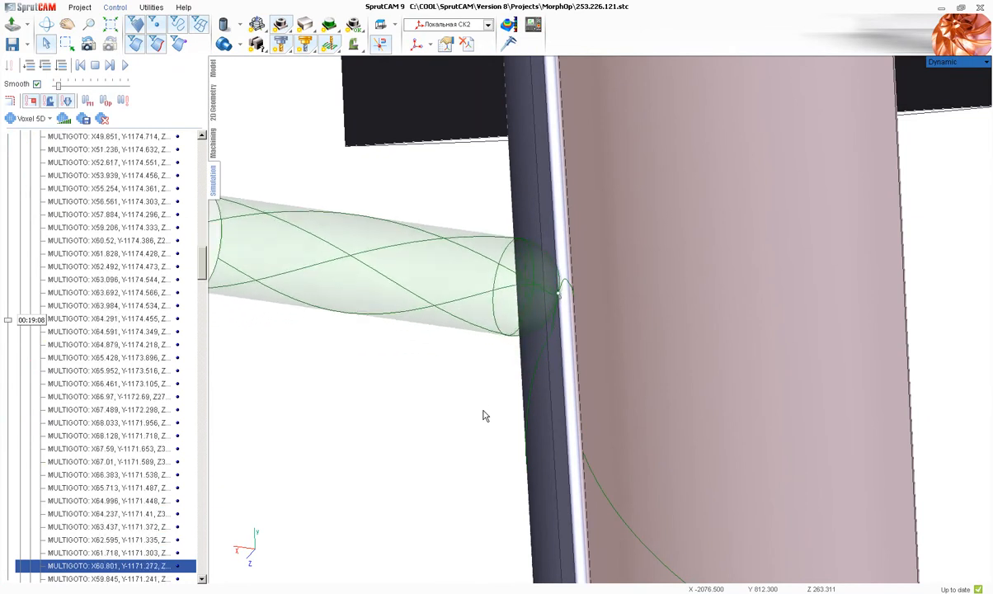
# Follow the tool around the blade's rounded edge and examine how its axis tilts normal to the surfaces
pyautogui.moveTo(485, 412)
pyautogui.mouseDown(button='middle')
pyautogui.moveTo(516, 394)
pyautogui.moveTo(494, 396)
pyautogui.mouseUp(button='middle')
pyautogui.scroll(5, 502, 385)
pyautogui.moveTo(517, 354); pyautogui.dragTo(515, 312, button='middle')
pyautogui.scroll(4, 516, 313)
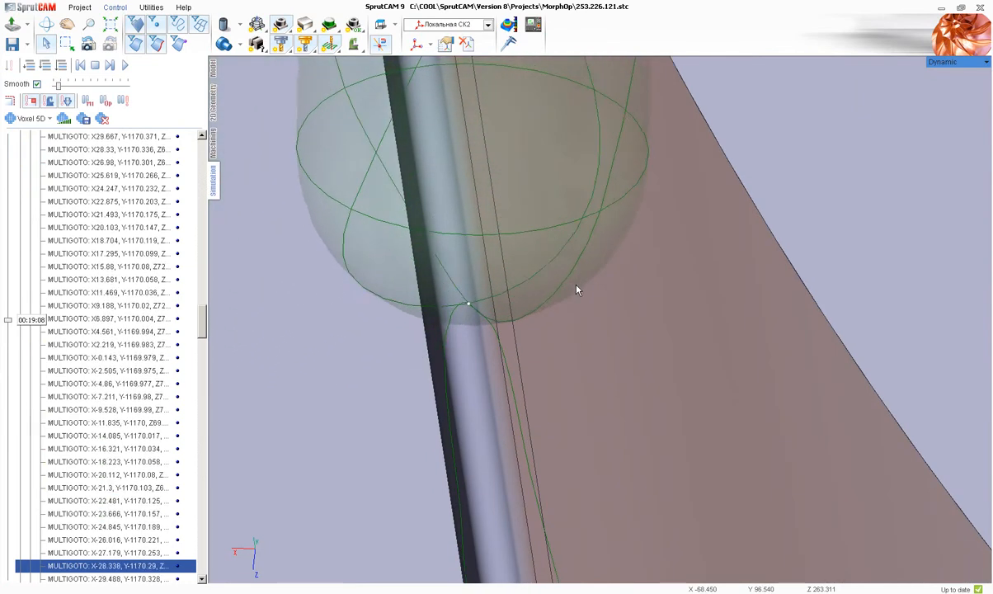
pyautogui.scroll(-4, 577, 290)
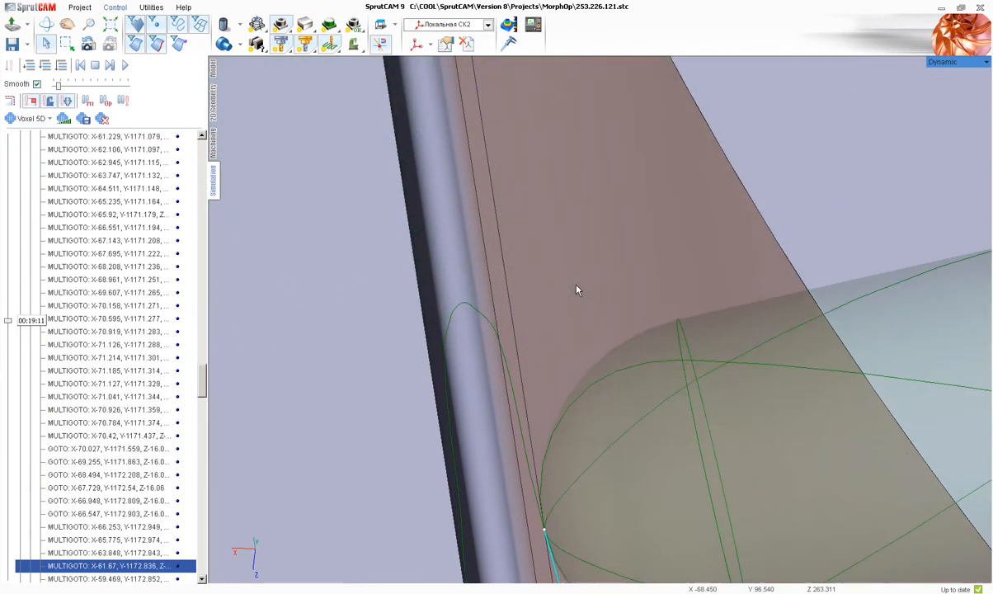
pyautogui.moveTo(576, 290); pyautogui.dragTo(498, 402, button='middle')
pyautogui.scroll(-5, 498, 403)
pyautogui.scroll(8, 507, 410)
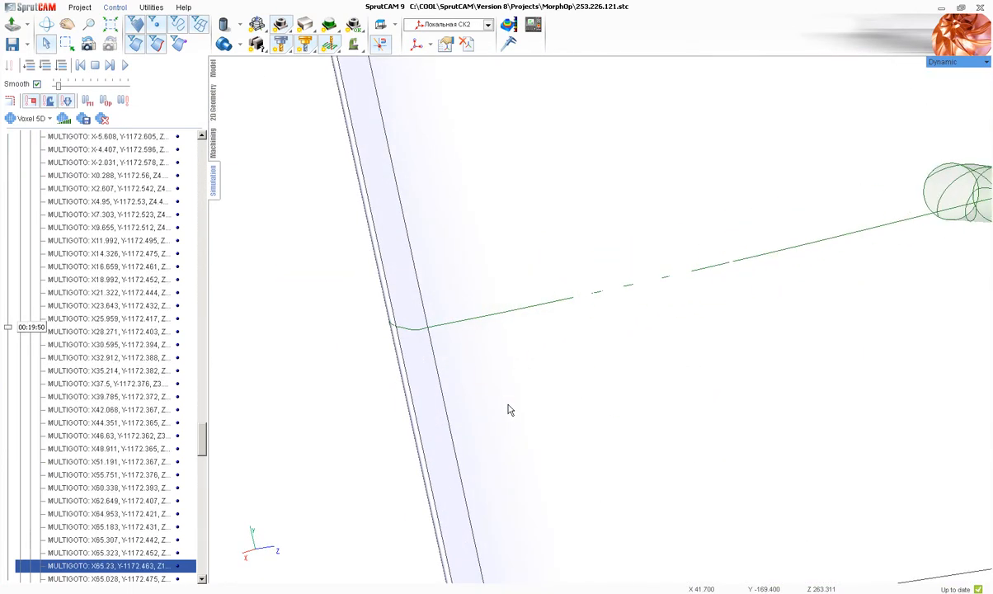
pyautogui.scroll(-1, 511, 403)
pyautogui.moveTo(889, 207); pyautogui.dragTo(594, 442, button='middle')
pyautogui.scroll(5, 634, 343)
pyautogui.scroll(-5, 595, 447)
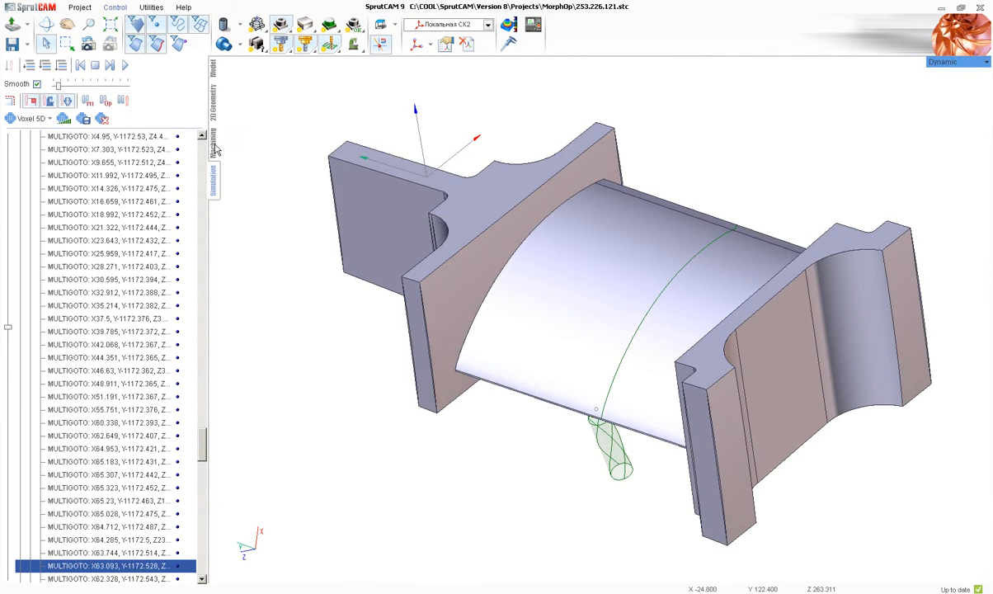
# Open CALEFFI.stc without saving changes to 253.226.121.stc, loading it with the 5-axis milling machine (A,C)
pyautogui.click(214, 149)
pyautogui.click(143, 363)
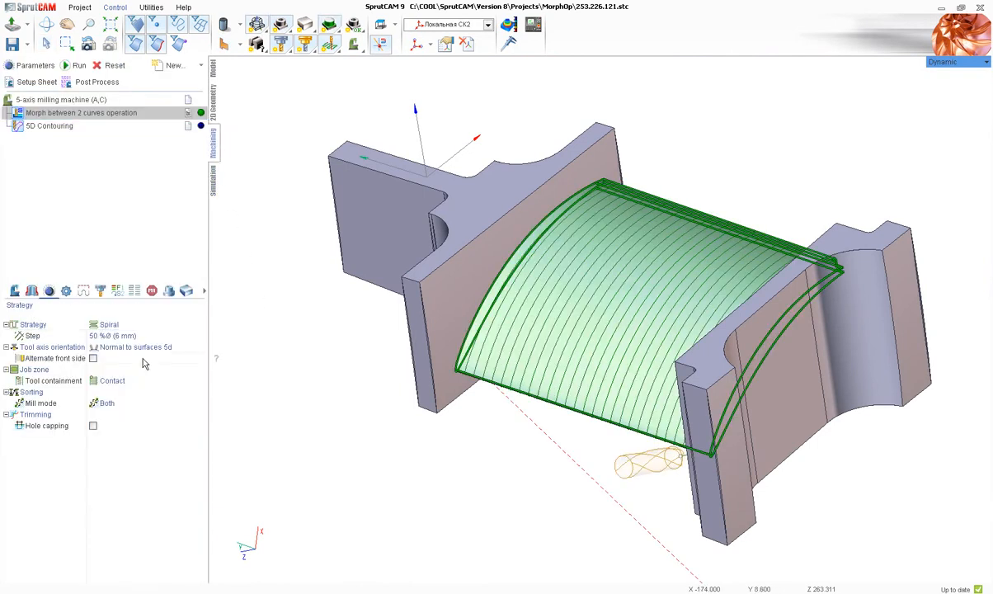
pyautogui.moveTo(428, 371); pyautogui.dragTo(537, 282, button='right')
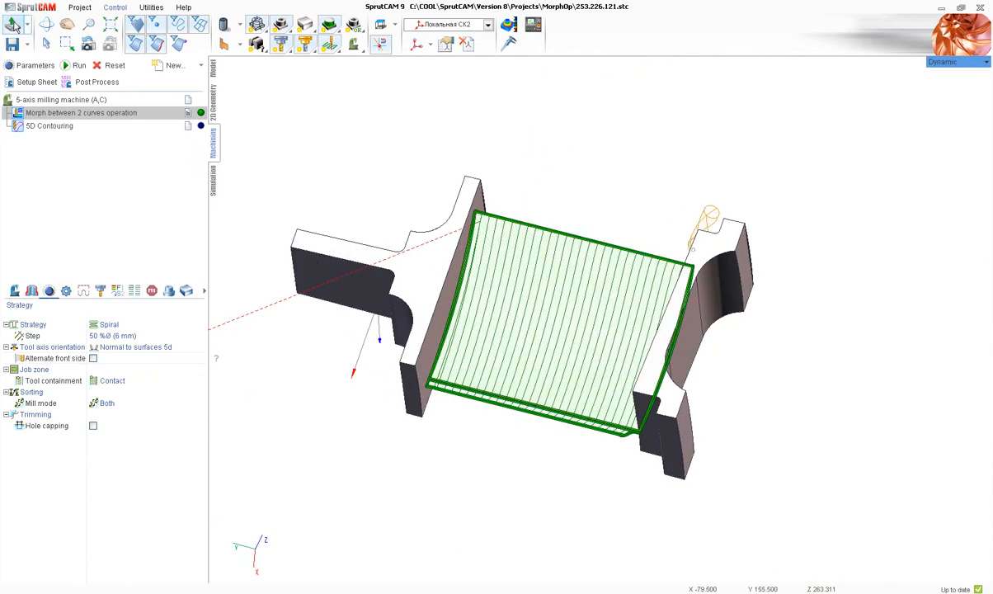
pyautogui.click(12, 25)
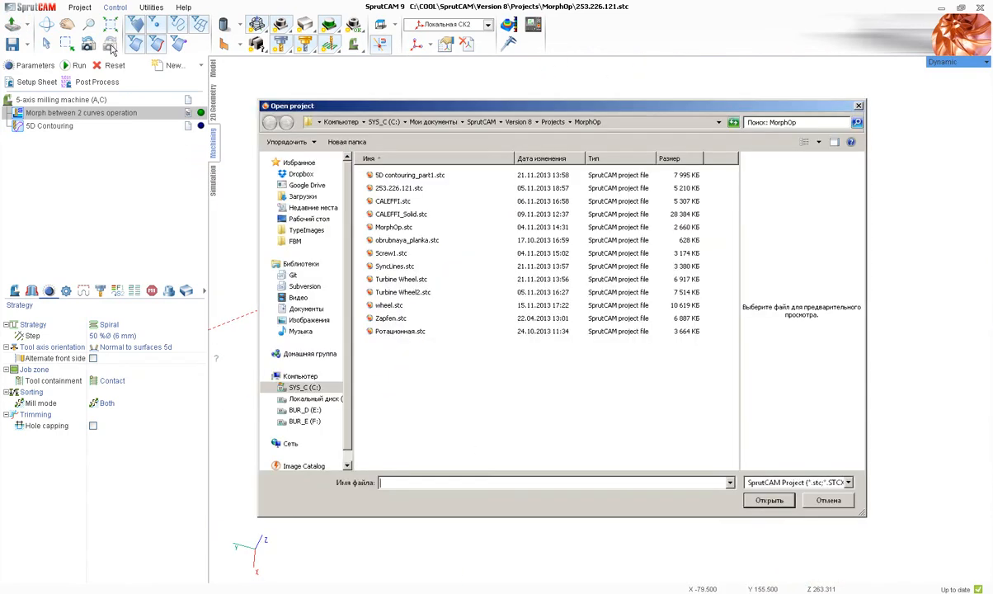
pyautogui.click(398, 202)
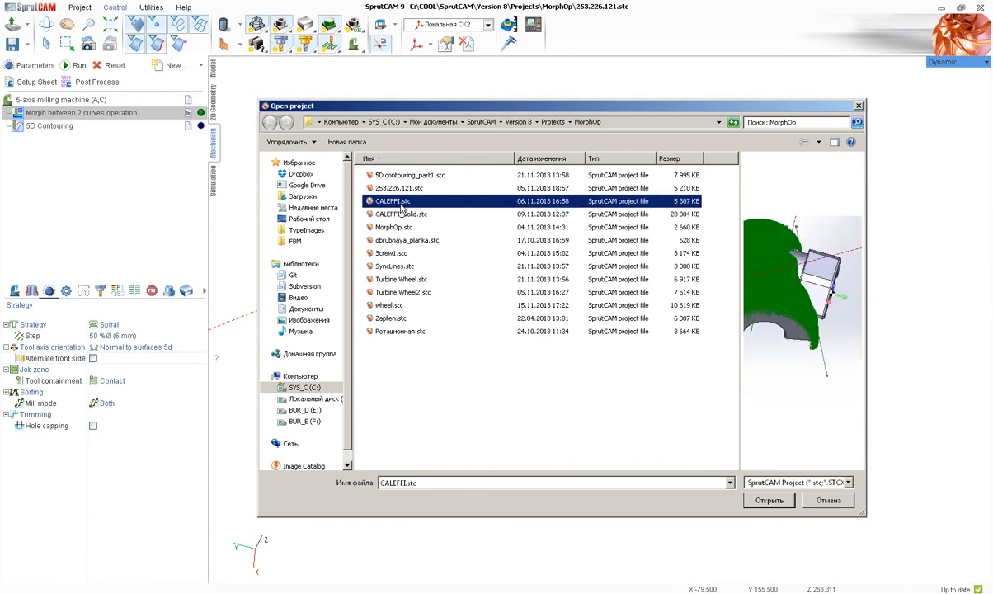
pyautogui.click(769, 500)
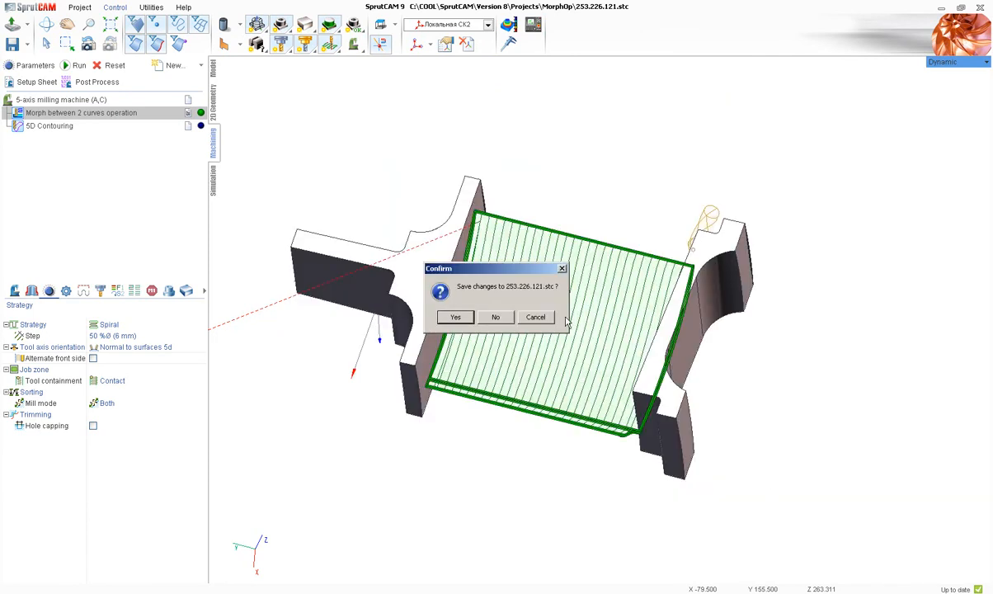
pyautogui.click(495, 317)
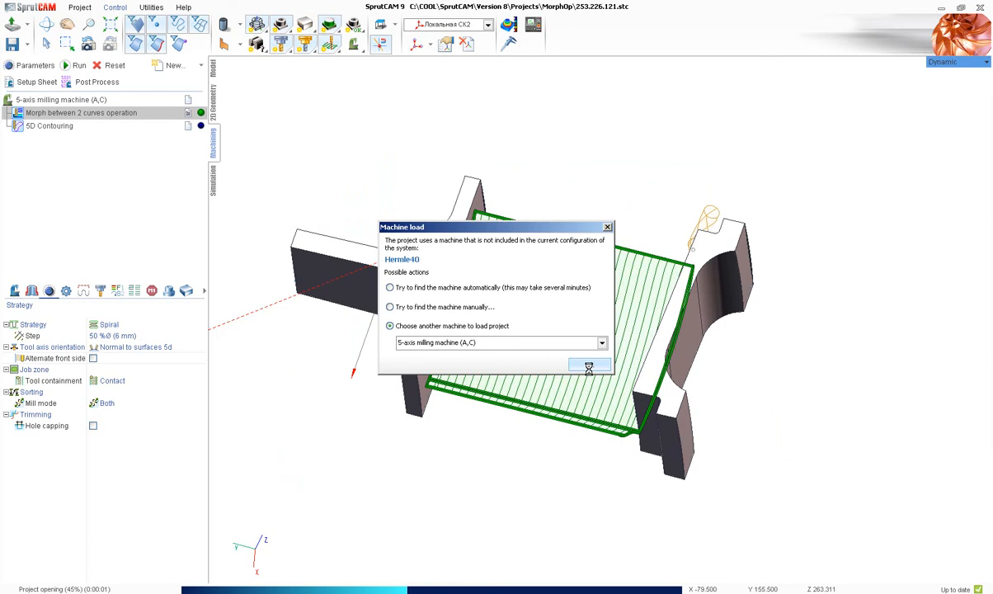
pyautogui.click(589, 368)
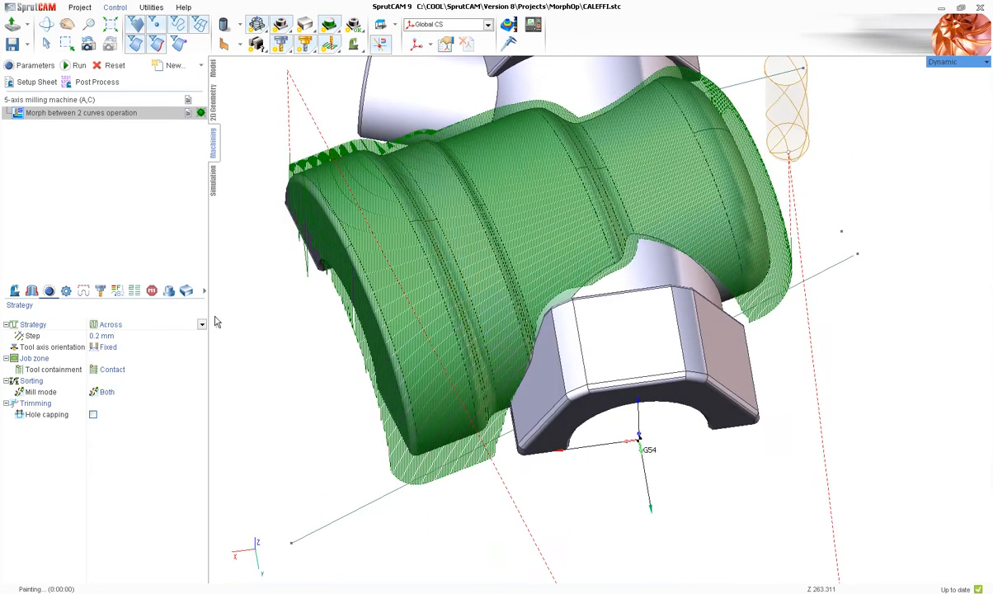
# Clear all items from the job assignment of the Morph between 2 curves operation
pyautogui.click(32, 291)
pyautogui.rightClick(61, 392)
pyautogui.click(90, 450)
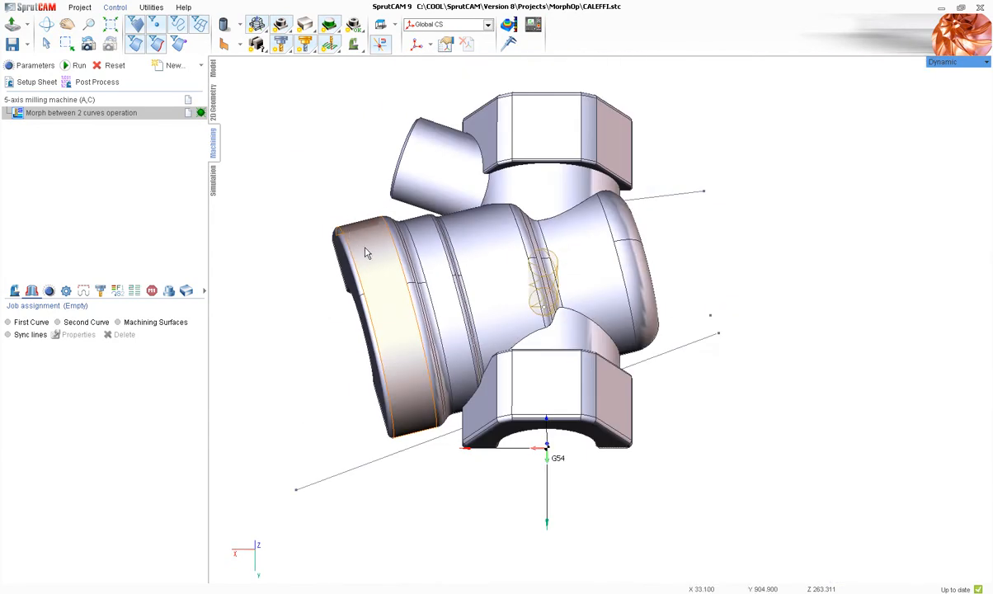
# Assign the wide band at the angled body's larger end as a machining surface and add its edge-rounding faces to the item
pyautogui.click(366, 253)
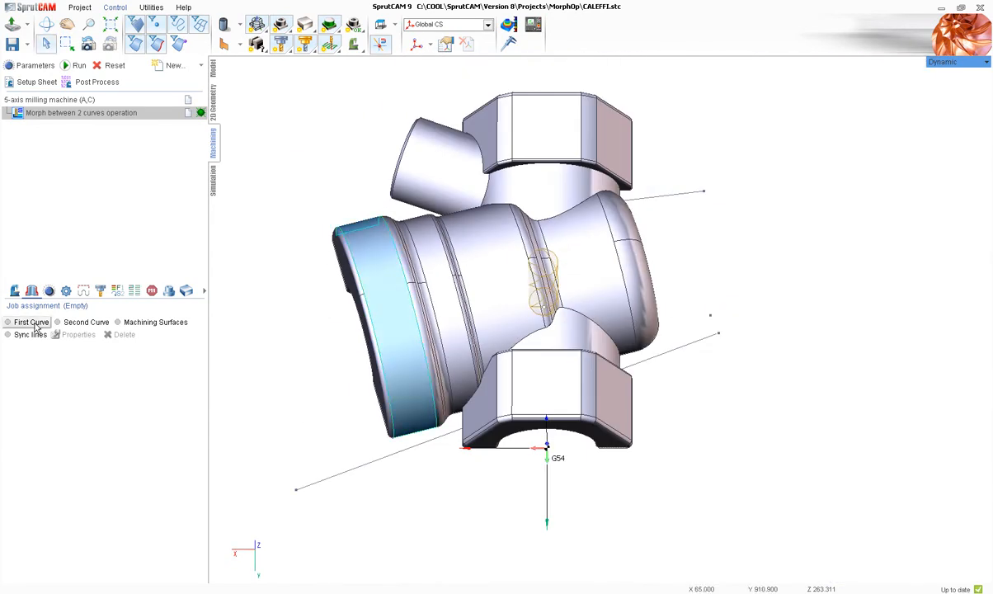
pyautogui.click(155, 321)
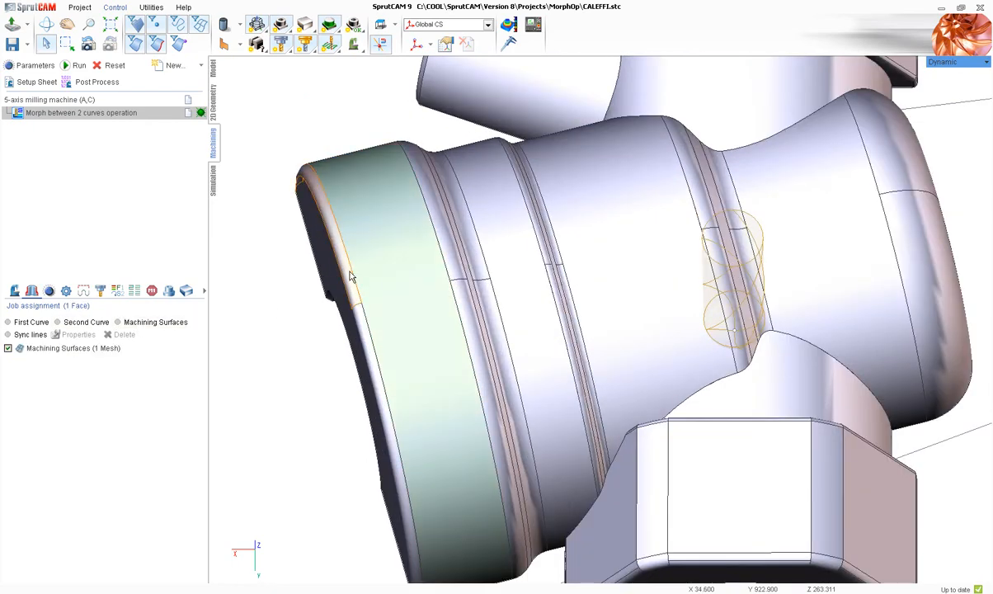
pyautogui.doubleClick(73, 348)
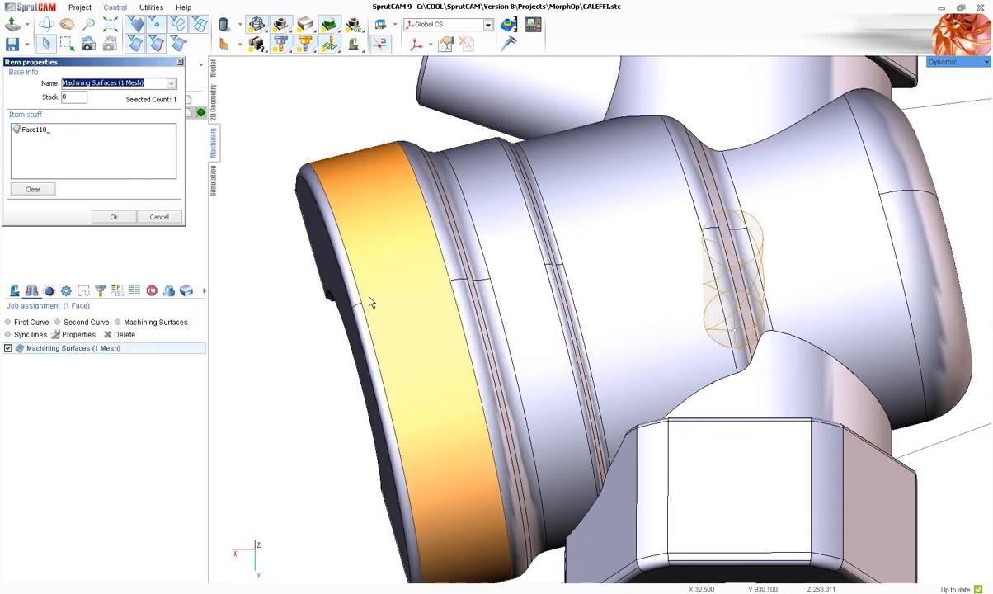
pyautogui.click(372, 301)
pyautogui.click(366, 317)
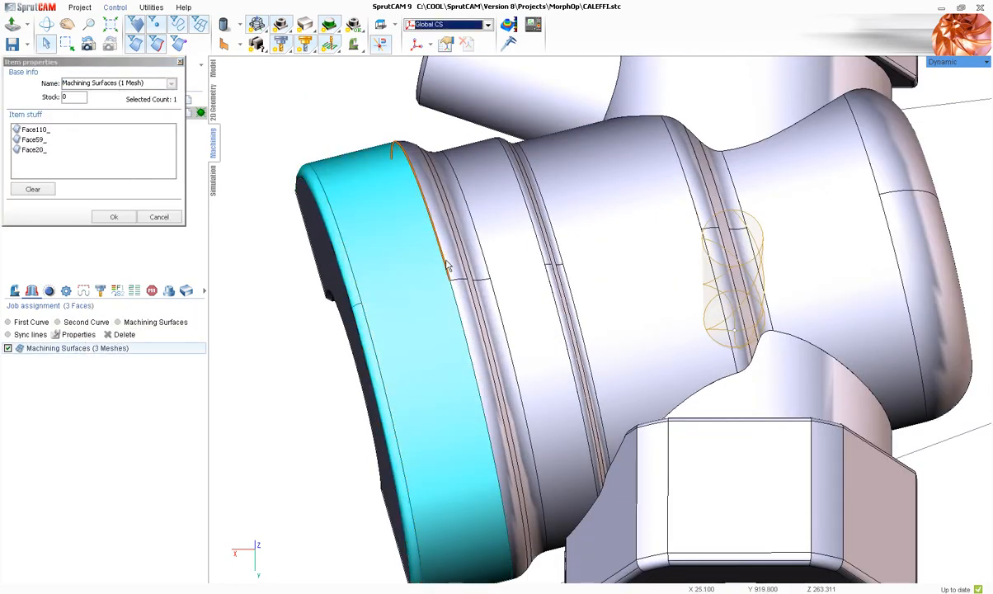
# Add the faces of the first groove beside the wide end band to the machining surfaces item
pyautogui.click(452, 266)
pyautogui.click(468, 265)
pyautogui.scroll(5, 467, 265)
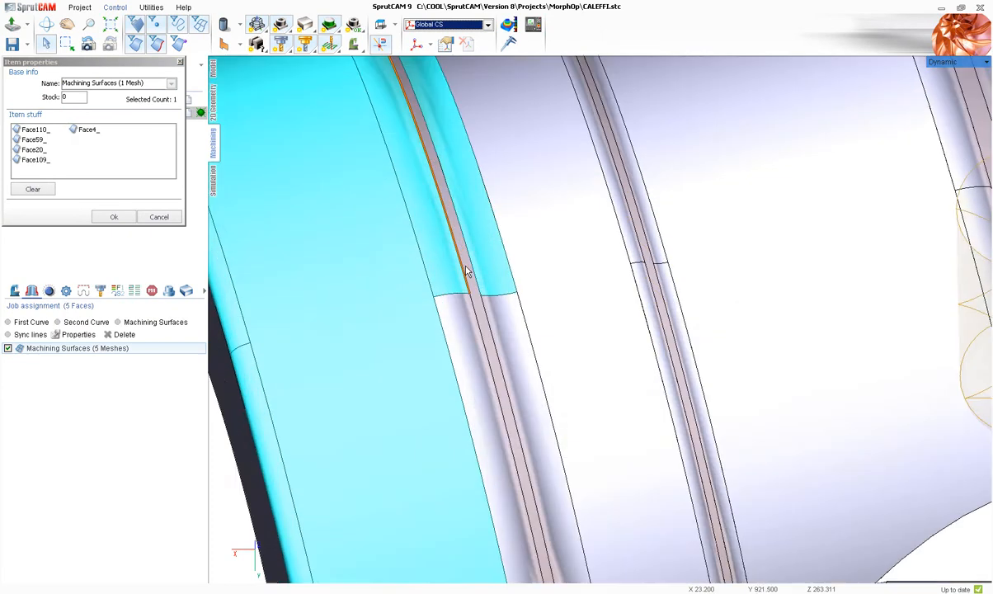
pyautogui.click(442, 318)
pyautogui.click(442, 318)
pyautogui.click(514, 325)
pyautogui.click(559, 284)
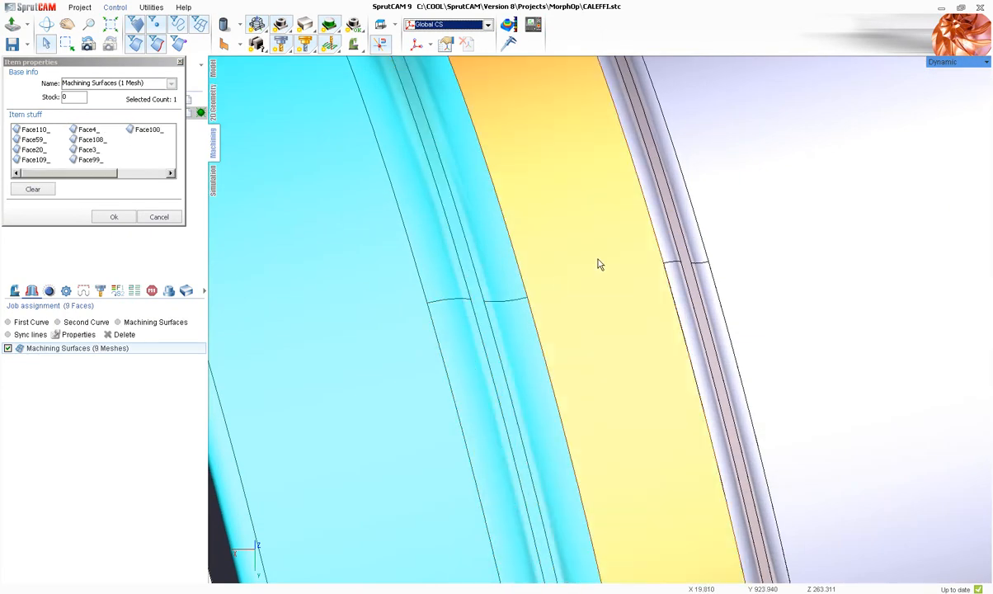
# Add the band between the grooves and the faces of the second groove to the machining surfaces item
pyautogui.click(670, 235)
pyautogui.click(672, 235)
pyautogui.click(684, 329)
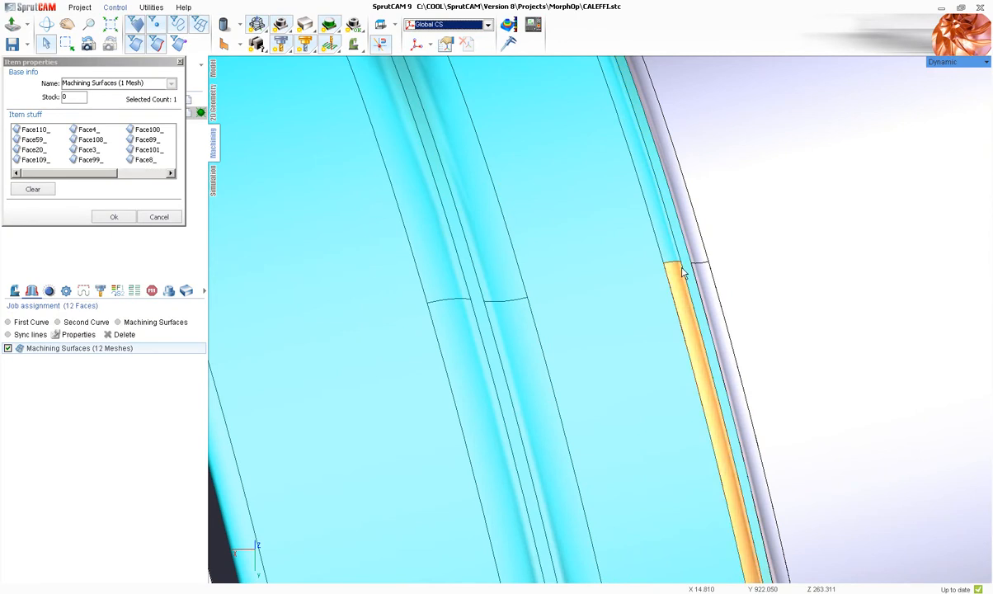
pyautogui.click(677, 165)
pyautogui.click(697, 396)
pyautogui.scroll(-5, 584, 315)
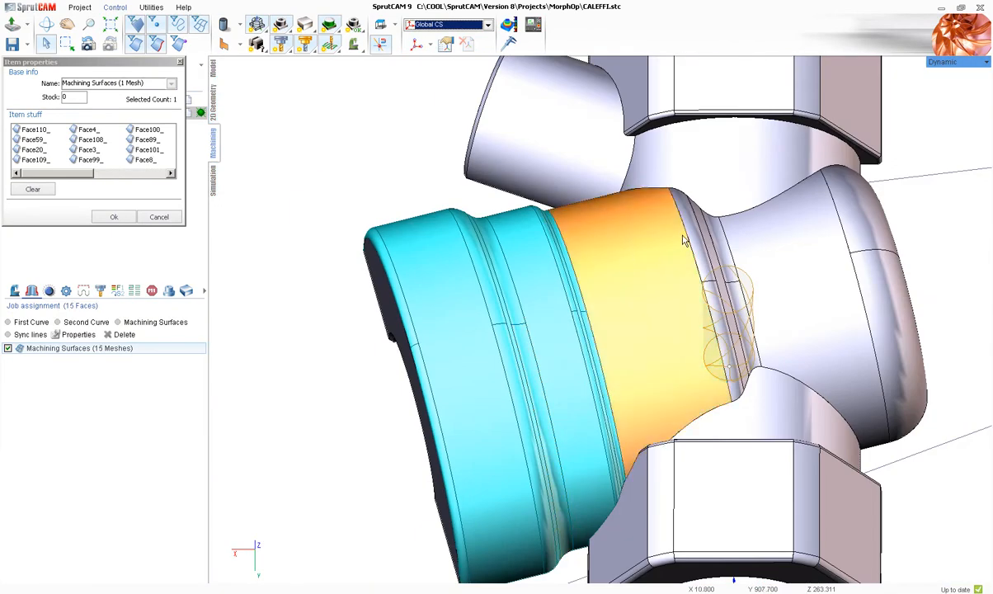
# Add the remaining body, neck and rounded-end faces of the angled body to the machining surfaces item and accept it
pyautogui.click(636, 231)
pyautogui.click(710, 246)
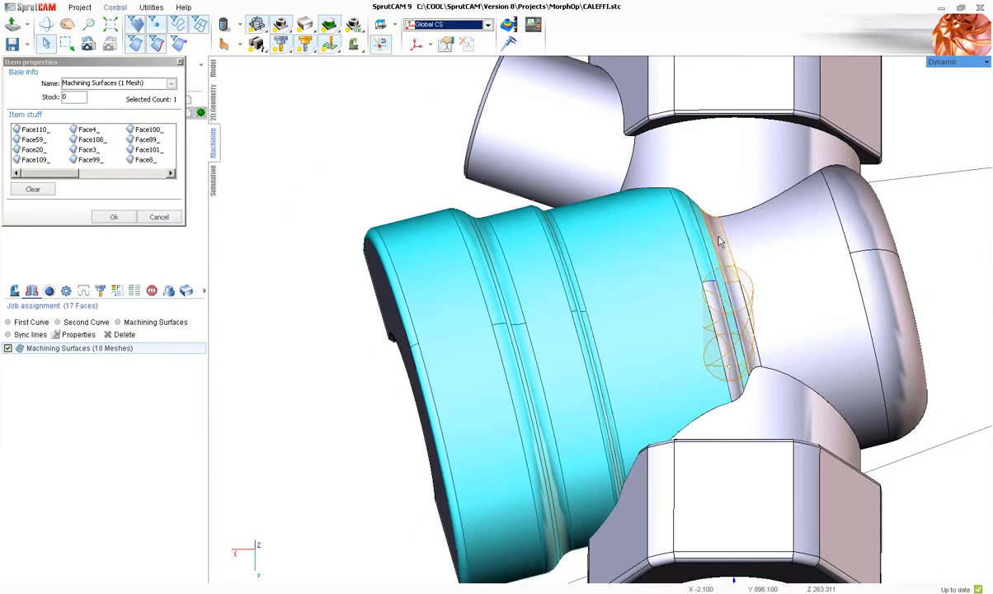
pyautogui.click(713, 305)
pyautogui.click(766, 277)
pyautogui.click(869, 264)
pyautogui.scroll(-5, 411, 242)
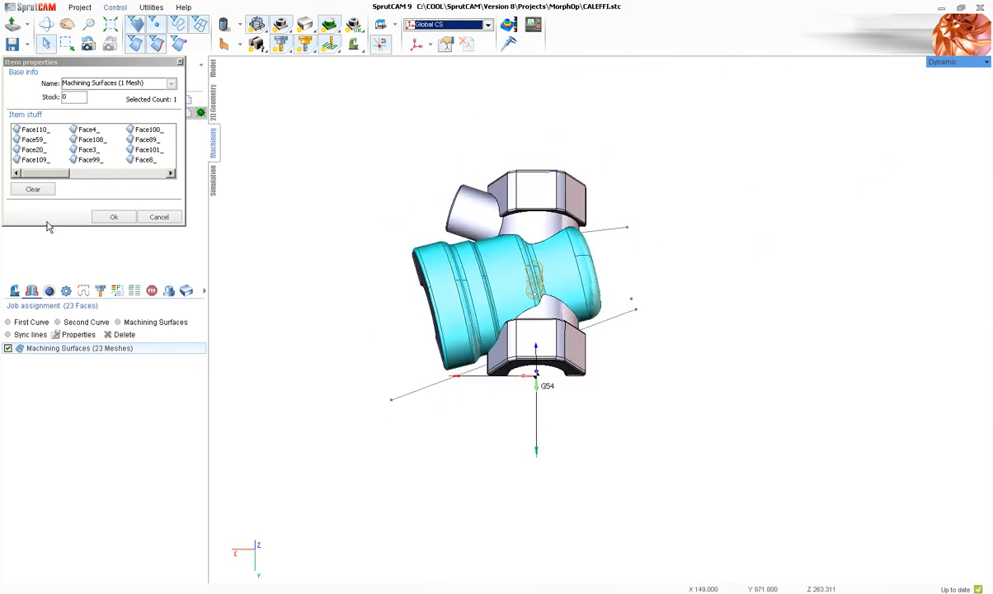
pyautogui.click(97, 216)
# Delete all existing points, lines and profiles from the 2D geometry
pyautogui.moveTo(328, 220); pyautogui.dragTo(382, 269, button='right')
pyautogui.press('space')
pyautogui.scroll(-4, 377, 294)
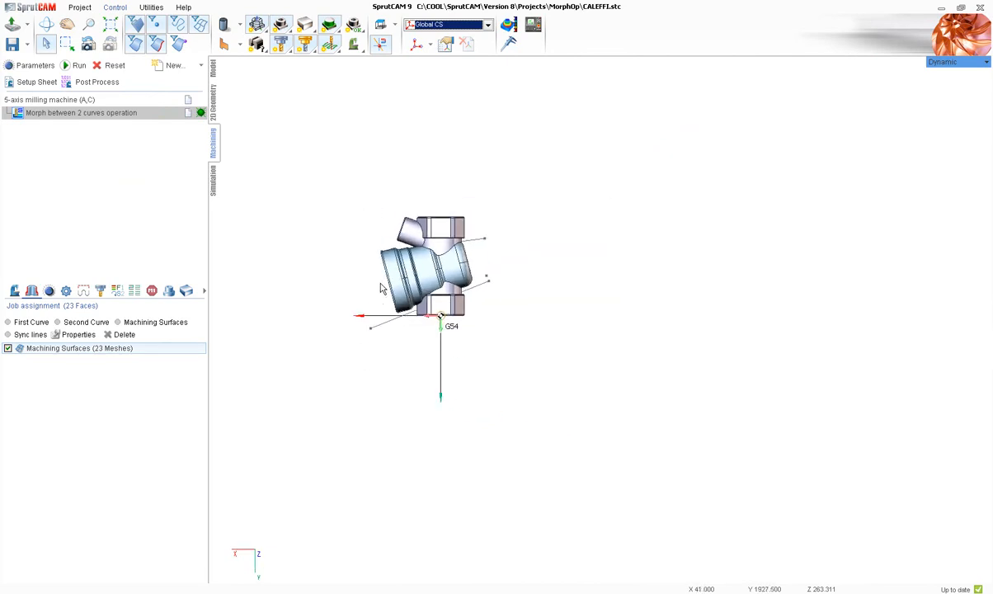
pyautogui.scroll(7, 383, 281)
pyautogui.scroll(3, 376, 268)
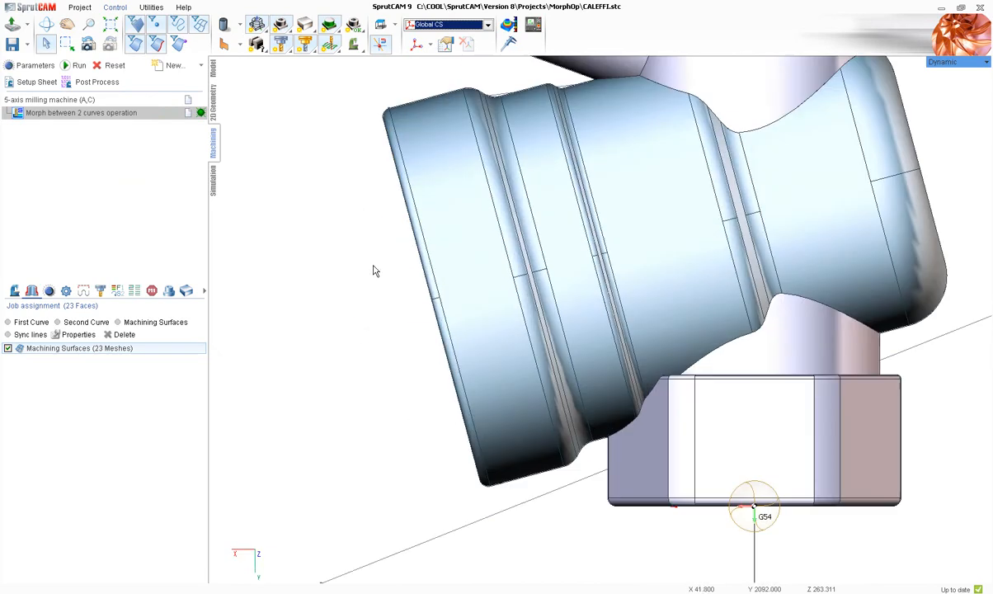
pyautogui.moveTo(375, 323); pyautogui.dragTo(375, 282, button='right')
pyautogui.scroll(-4, 375, 283)
pyautogui.click(212, 103)
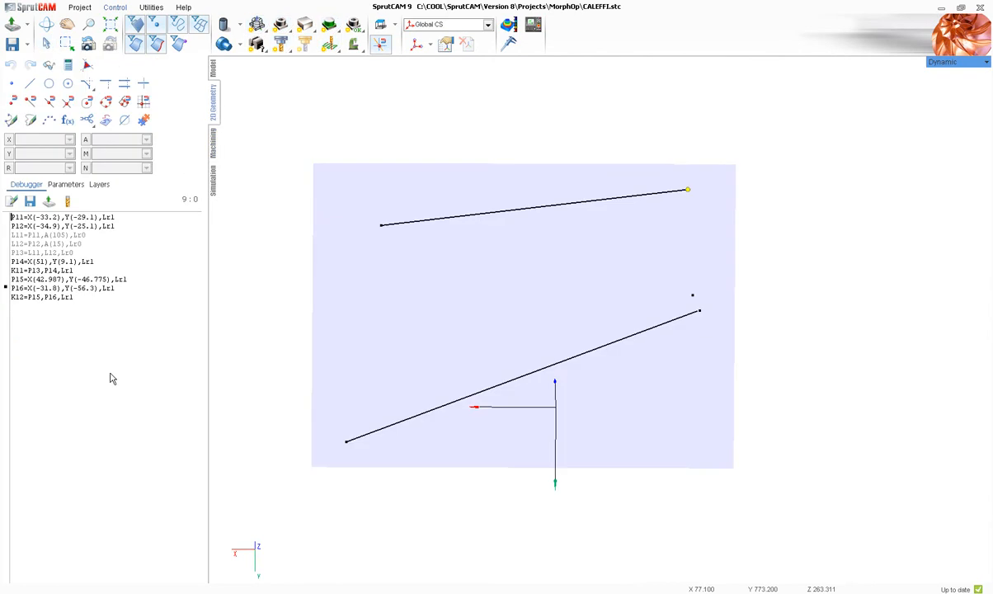
pyautogui.rightClick(103, 401)
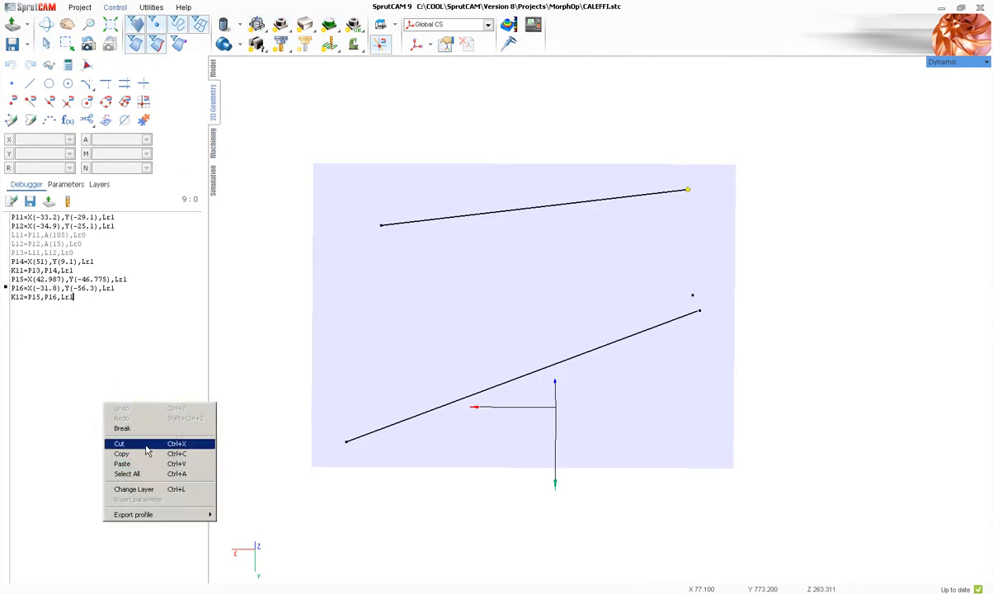
pyautogui.moveTo(133, 337); pyautogui.dragTo(3, 217)
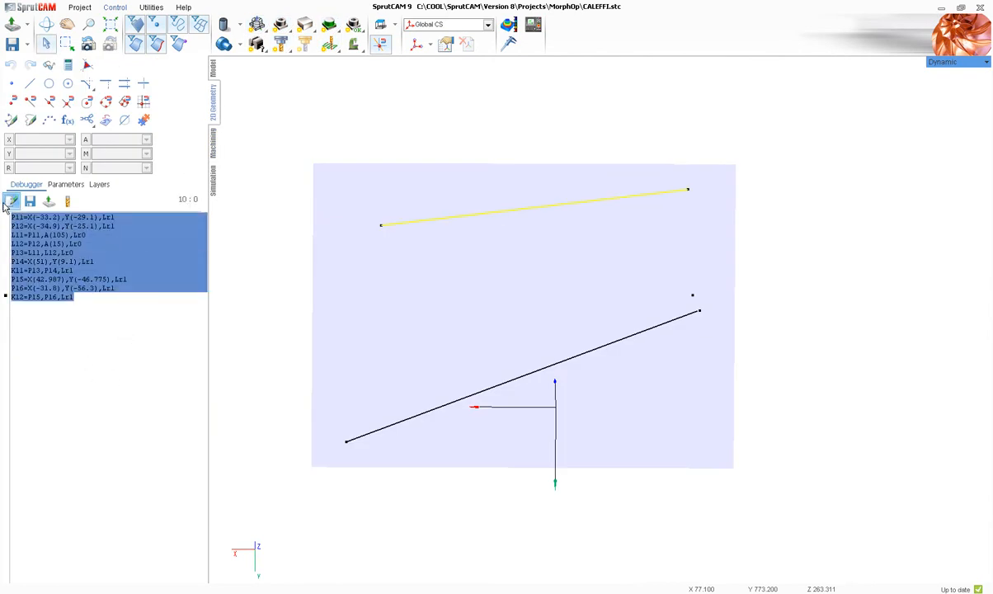
pyautogui.press('Delete')
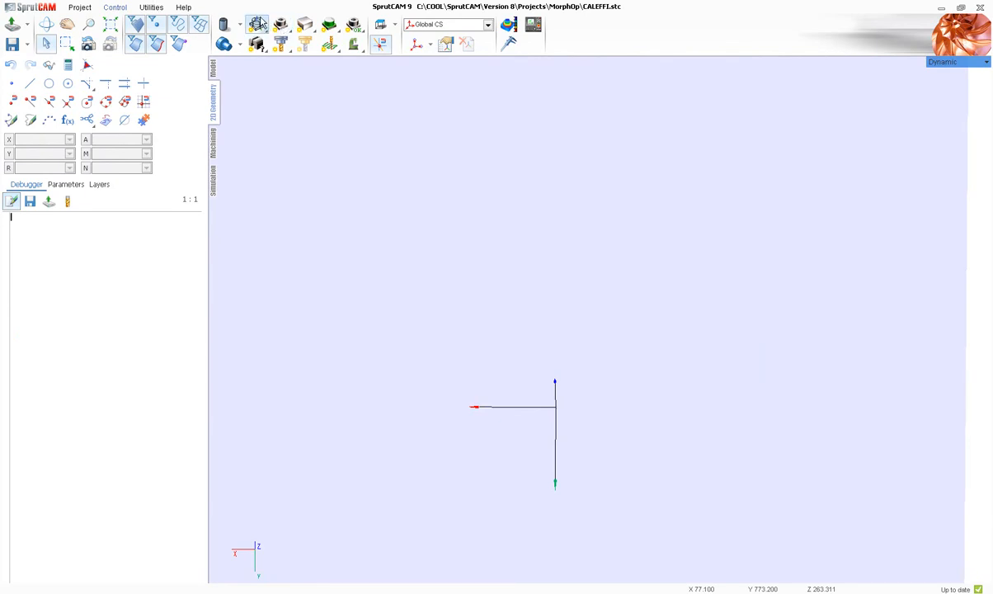
# Display the valve body as a wireframe in the 2D geometry, viewed straight onto the drawing plane
pyautogui.click(257, 24)
pyautogui.click(222, 25)
pyautogui.moveTo(330, 181); pyautogui.dragTo(332, 179, button='middle')
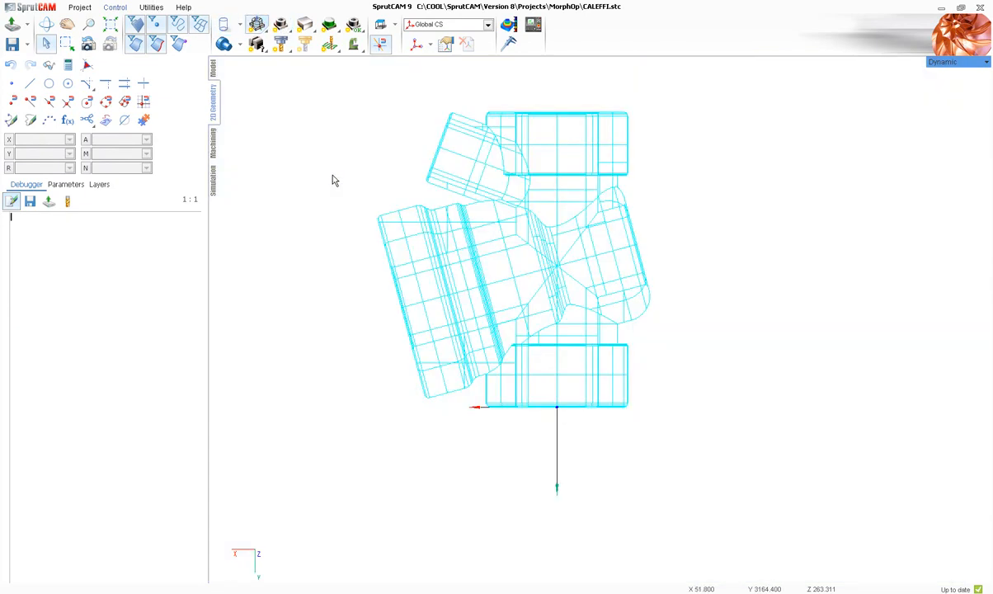
# Draw a two-point profile along the angled body's lower side, from X 31.081, Y -2.343 at 195° to the 105° line through the rounded end
pyautogui.click(48, 121)
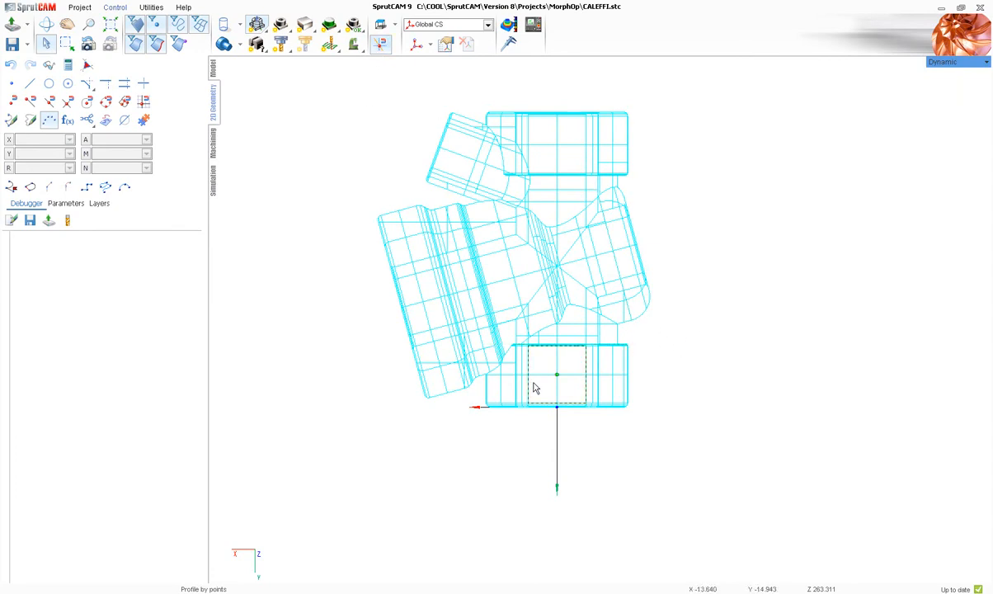
pyautogui.click(661, 337)
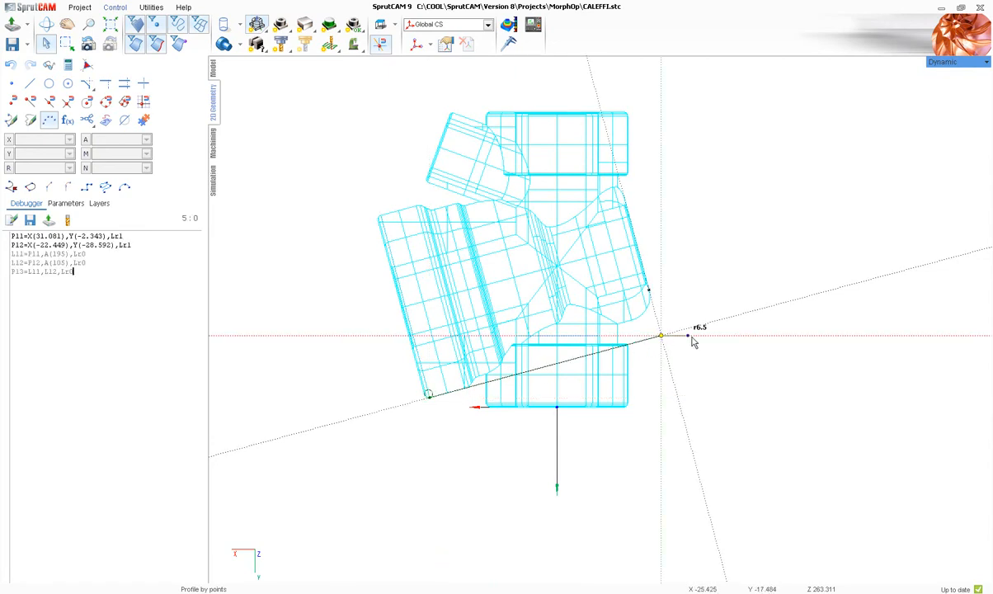
pyautogui.rightClick(747, 363)
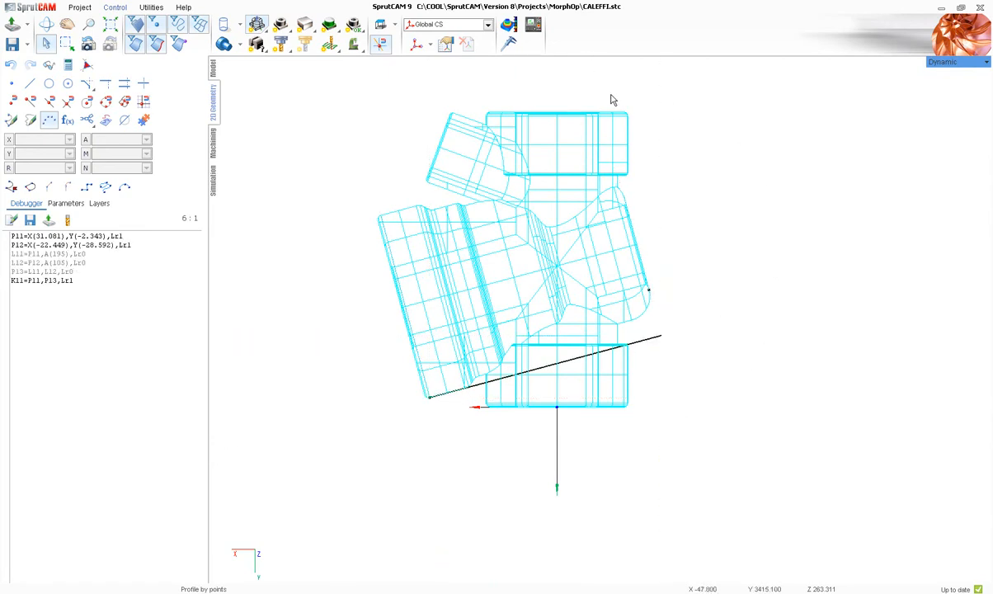
# Draw a two-point profile along the body's upper side, from X 42.987, Y -46.775 at 15° to the 105° line through the rounded end
pyautogui.click(380, 217)
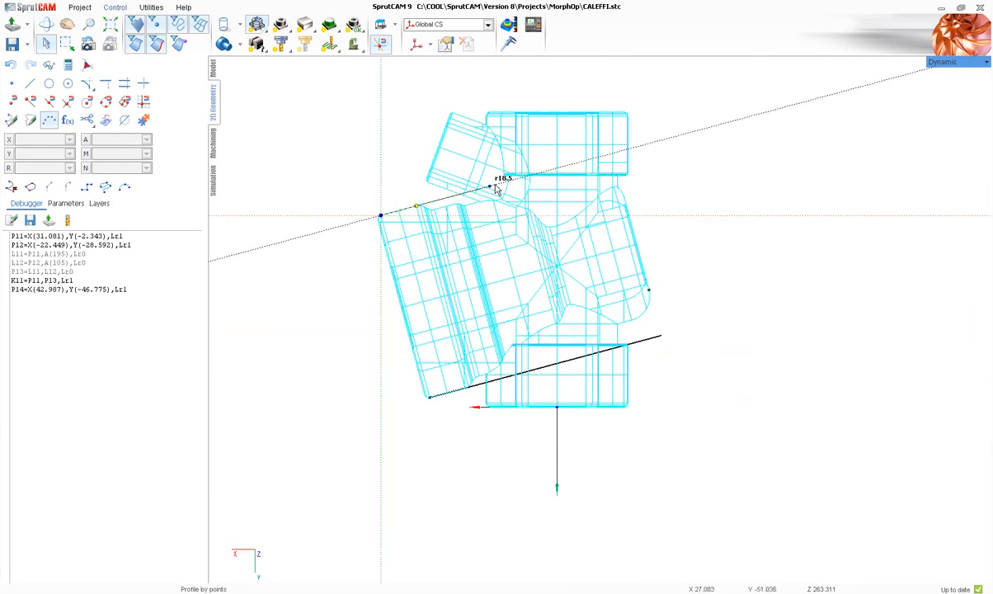
pyautogui.click(613, 156)
pyautogui.rightClick(780, 194)
pyautogui.scroll(-1, 780, 194)
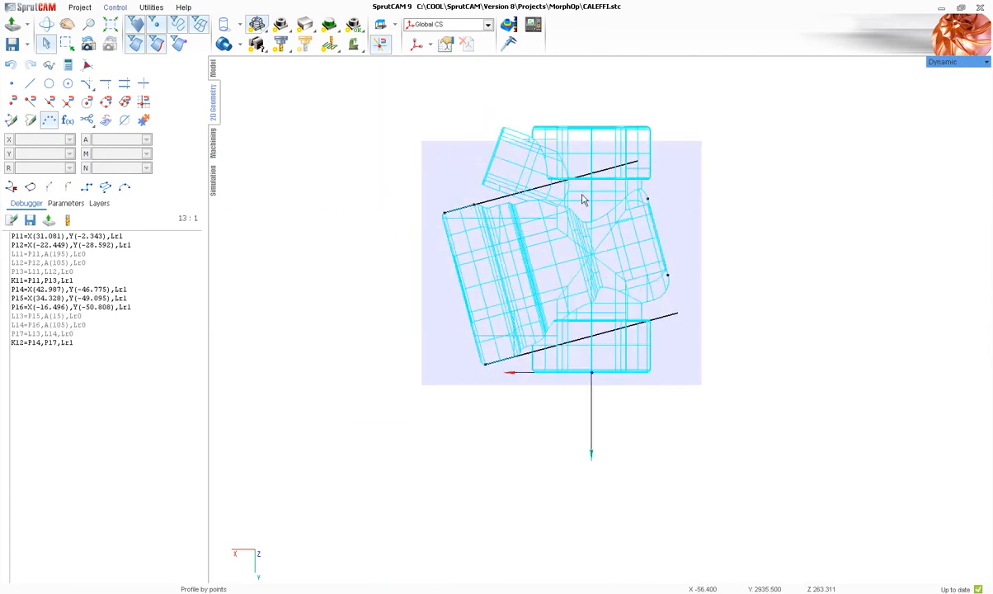
pyautogui.scroll(3, 564, 188)
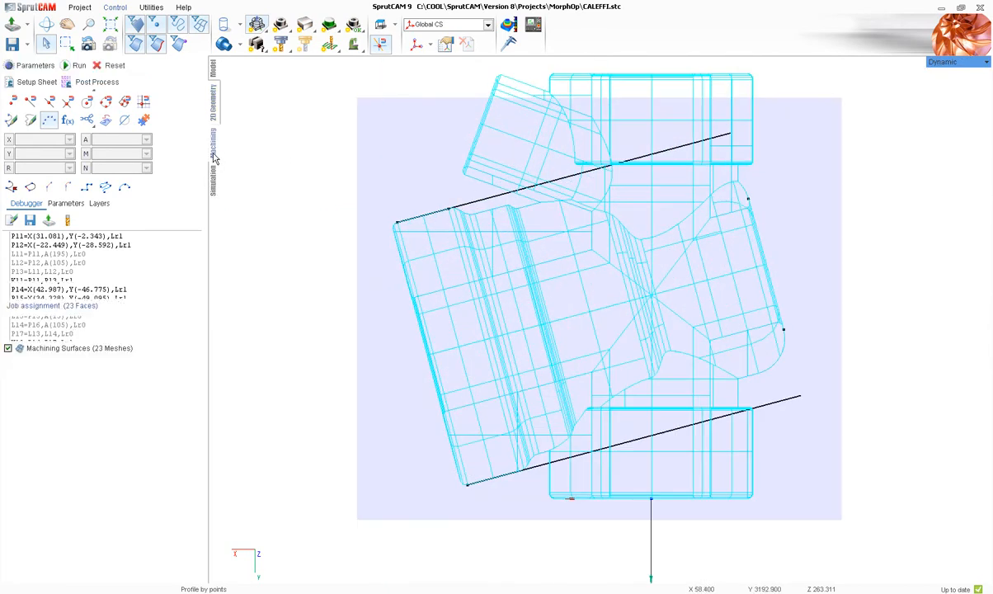
# Assign the lower profile line as First Curve and the upper profile line as Second Curve of the morph operation
pyautogui.click(214, 155)
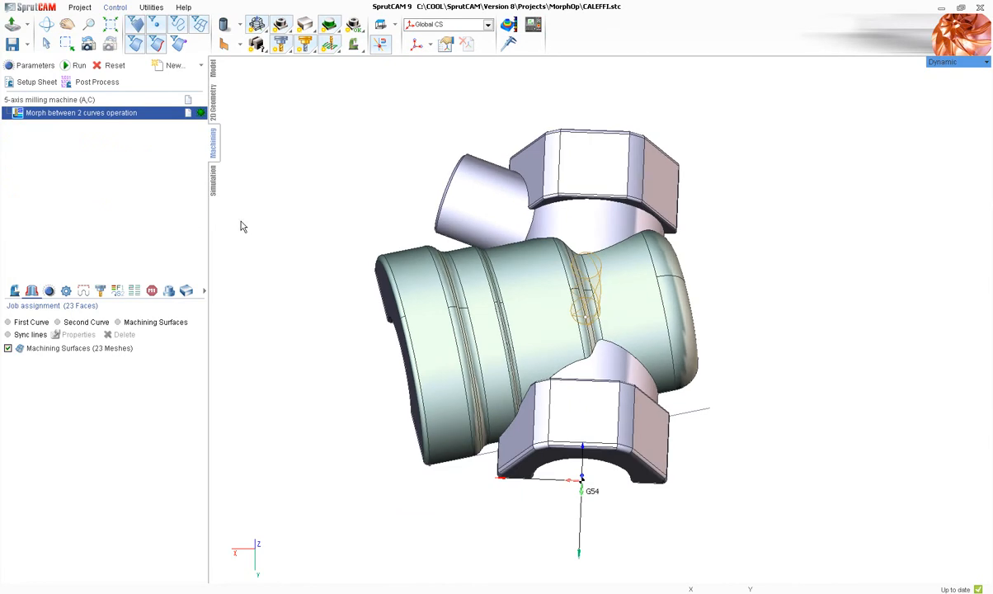
pyautogui.click(452, 437)
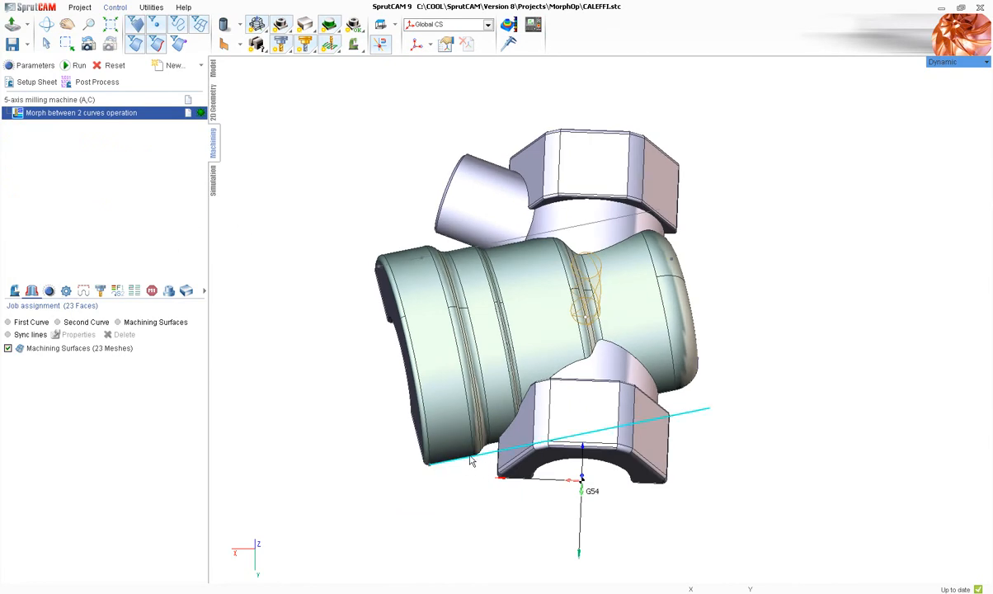
pyautogui.moveTo(310, 117); pyautogui.dragTo(312, 167, button='middle')
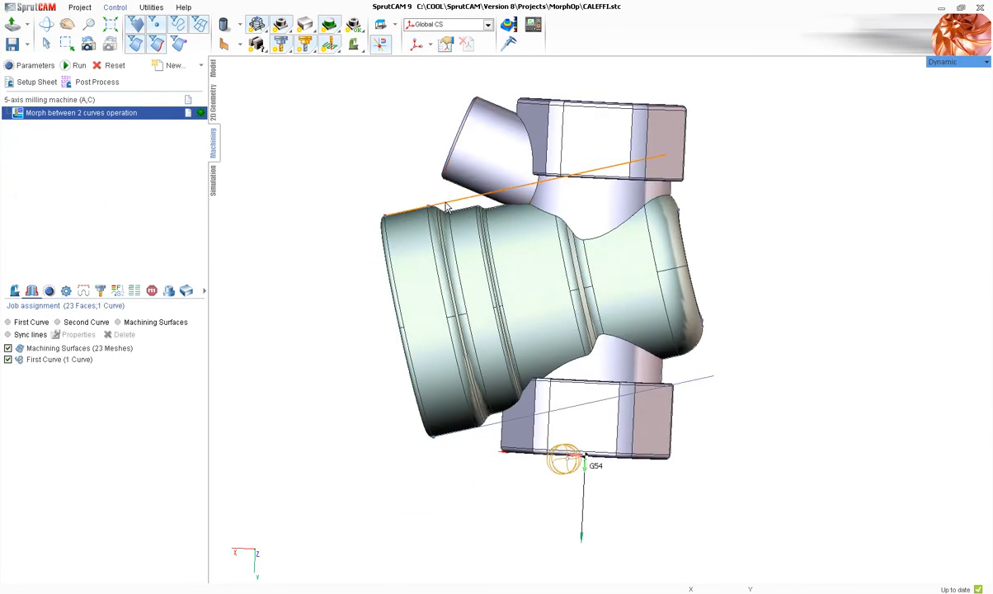
pyautogui.click(86, 322)
pyautogui.moveTo(250, 288); pyautogui.dragTo(272, 228, button='middle')
# Show the operation's strategy parameters and examine how the two curves lie against the machining surfaces
pyautogui.click(49, 290)
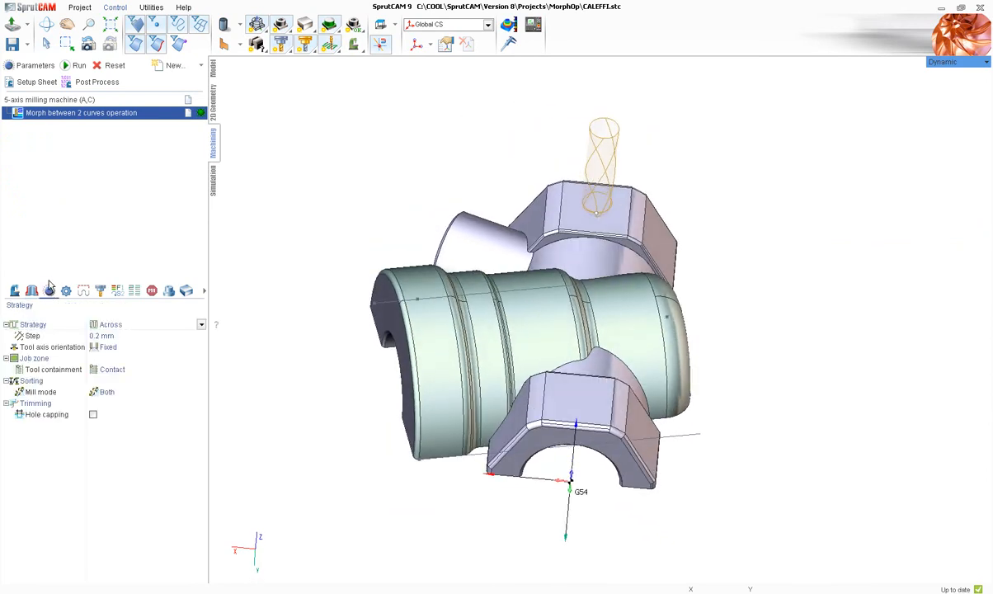
pyautogui.moveTo(246, 330); pyautogui.dragTo(305, 338, button='middle')
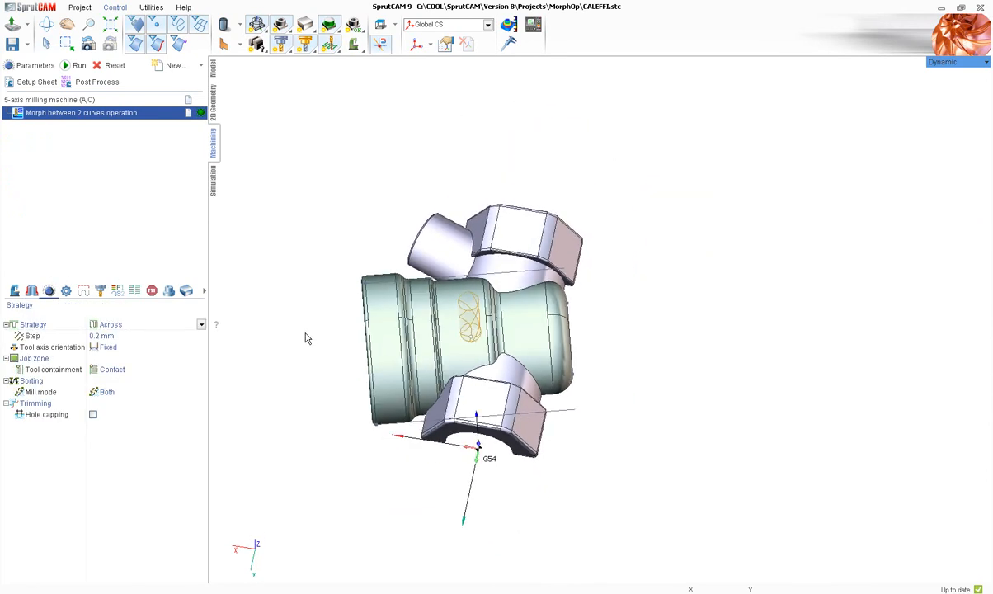
pyautogui.scroll(5, 356, 414)
pyautogui.moveTo(355, 422); pyautogui.dragTo(352, 378, button='middle')
pyautogui.scroll(2, 350, 407)
pyautogui.scroll(-3, 252, 394)
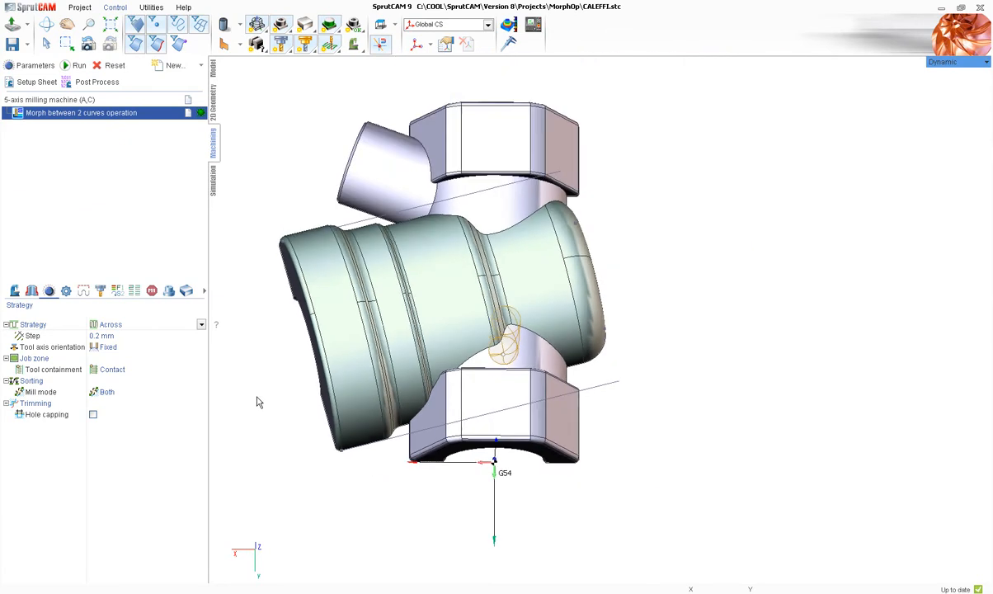
pyautogui.scroll(1, 308, 469)
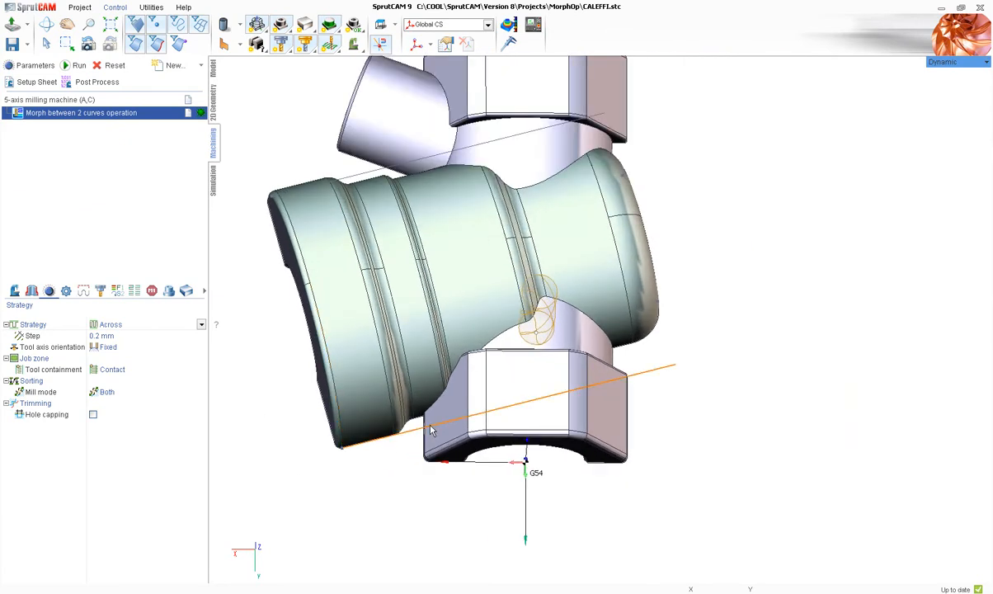
pyautogui.scroll(-2, 377, 321)
pyautogui.scroll(2, 363, 297)
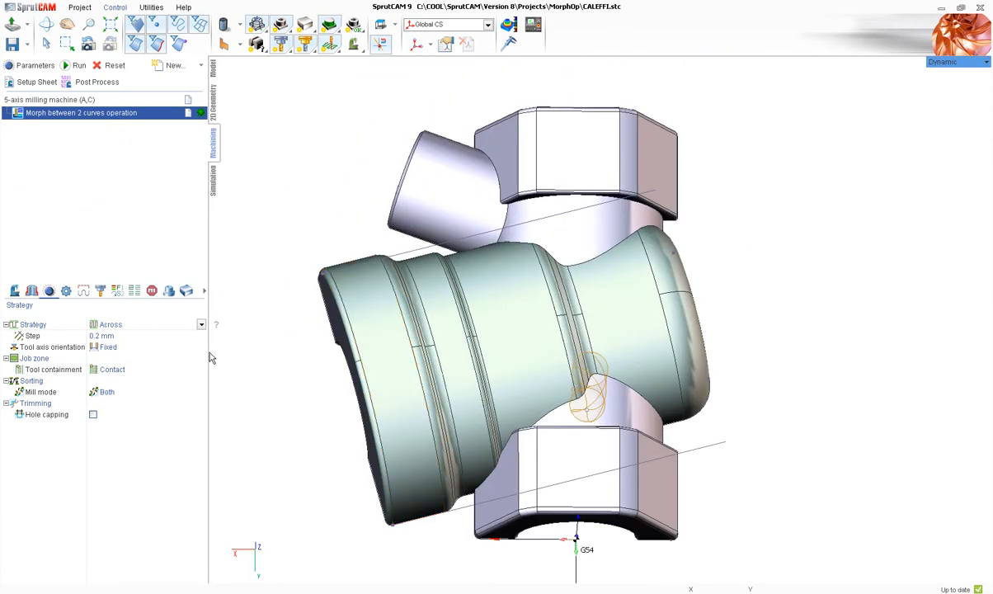
# Set the tool containment to Outside and the step to 1 mm for the Across strategy
pyautogui.click(170, 373)
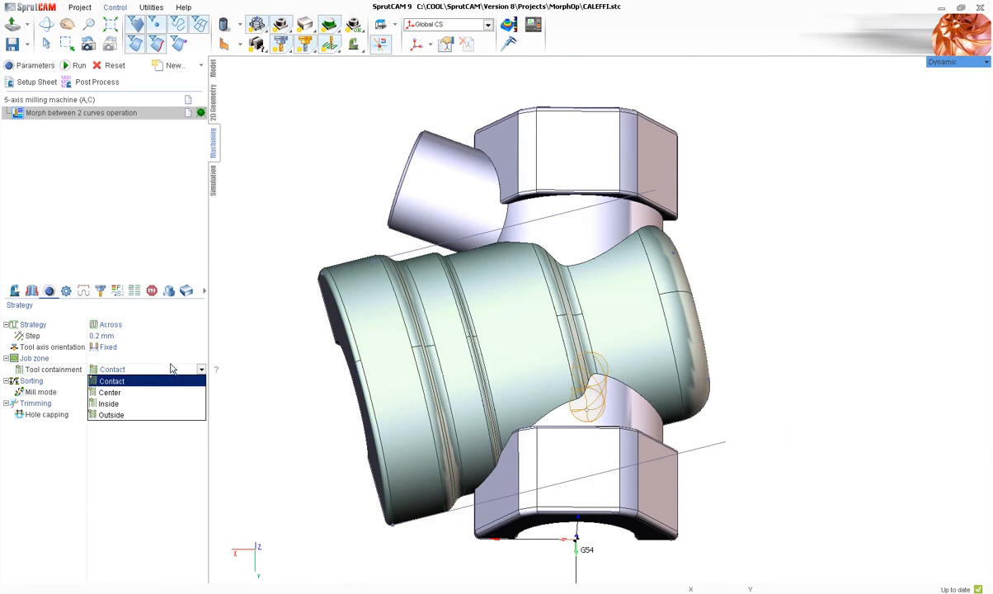
pyautogui.click(142, 403)
pyautogui.click(173, 377)
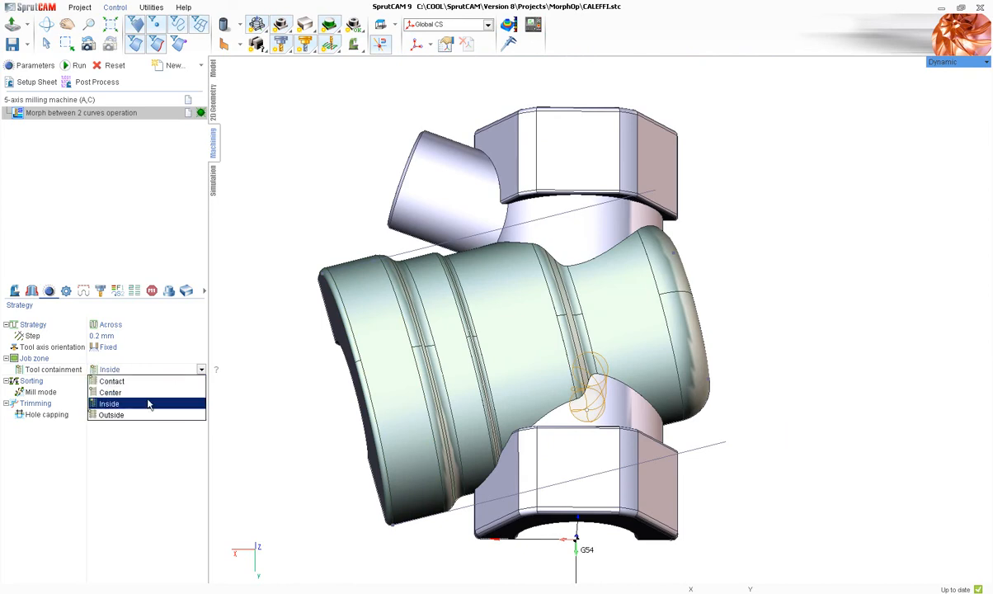
pyautogui.click(140, 414)
pyautogui.scroll(-3, 280, 402)
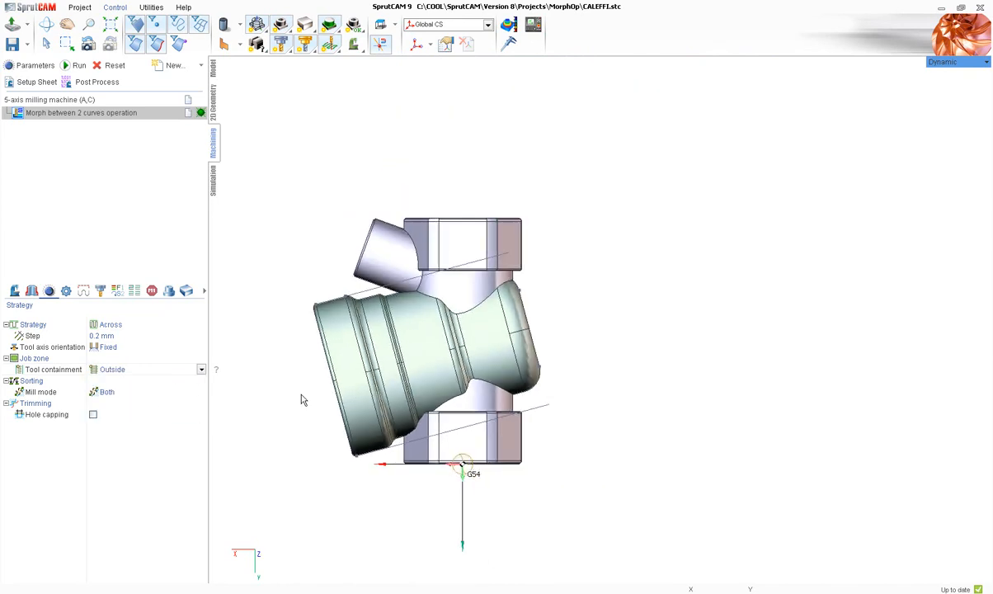
pyautogui.click(163, 336)
pyautogui.write('1')
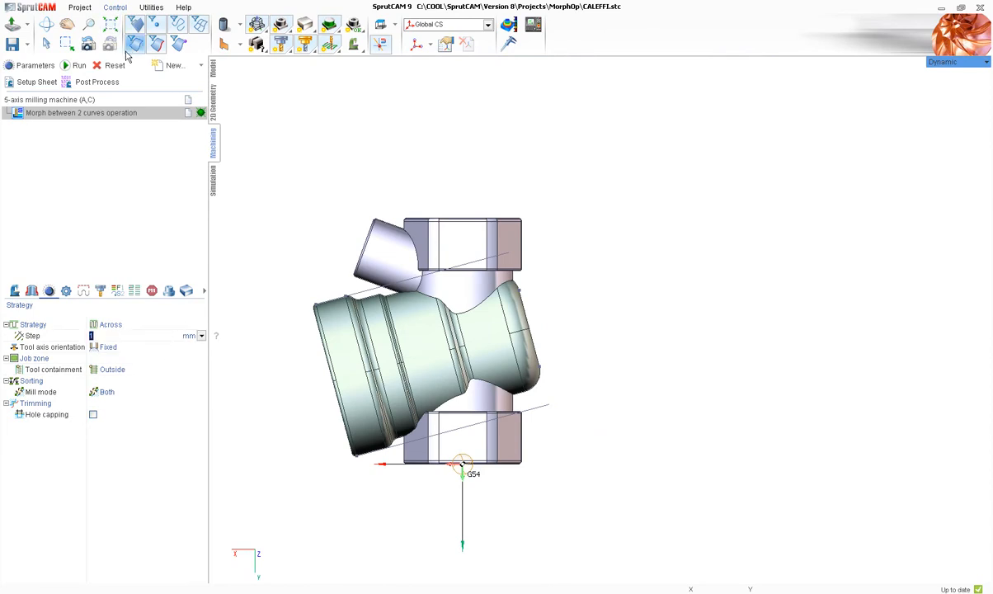
# Calculate the toolpath with the Across strategy and inspect its passes over the angled body
pyautogui.click(76, 65)
pyautogui.scroll(5, 327, 396)
pyautogui.moveTo(327, 395); pyautogui.dragTo(403, 261, button='middle')
pyautogui.scroll(-4, 403, 262)
pyautogui.scroll(5, 430, 410)
pyautogui.moveTo(429, 410); pyautogui.dragTo(558, 233, button='middle')
pyautogui.scroll(-4, 603, 277)
pyautogui.moveTo(603, 277); pyautogui.dragTo(629, 305, button='middle')
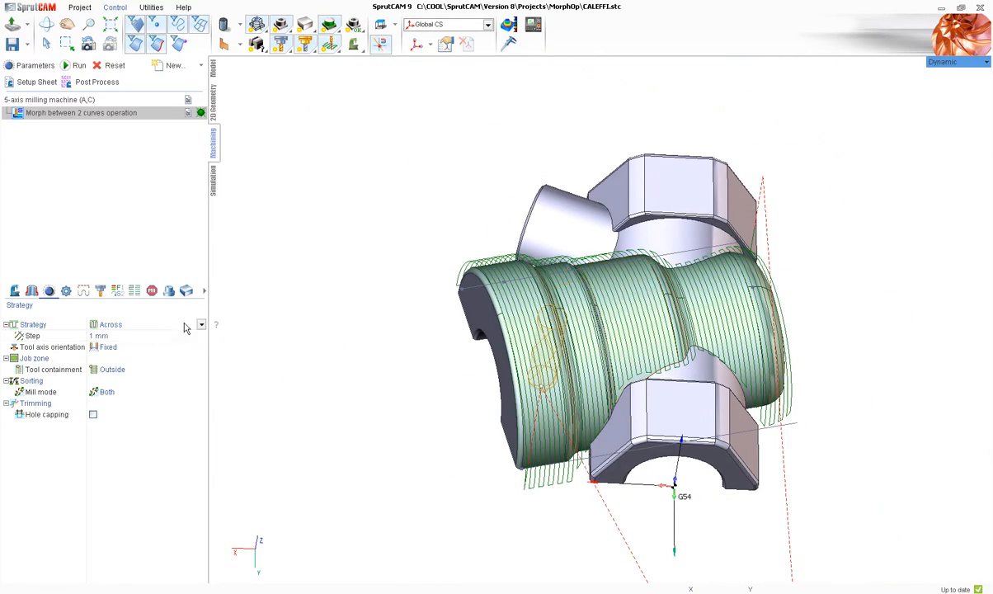
# Switch the morph strategy to Along, recalculate the toolpath and inspect its passes over the angled body
pyautogui.click(187, 324)
pyautogui.click(178, 348)
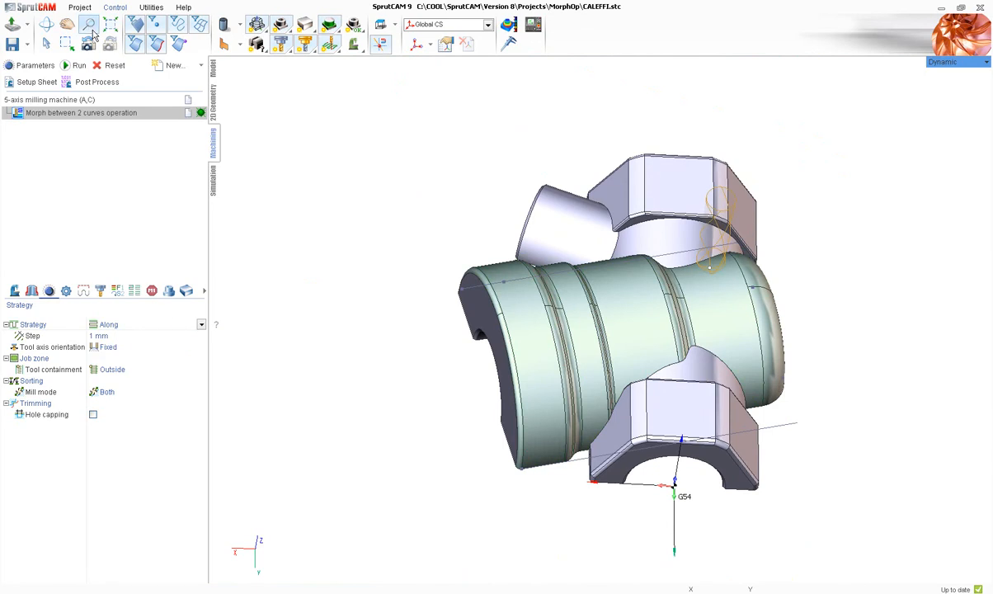
pyautogui.click(76, 66)
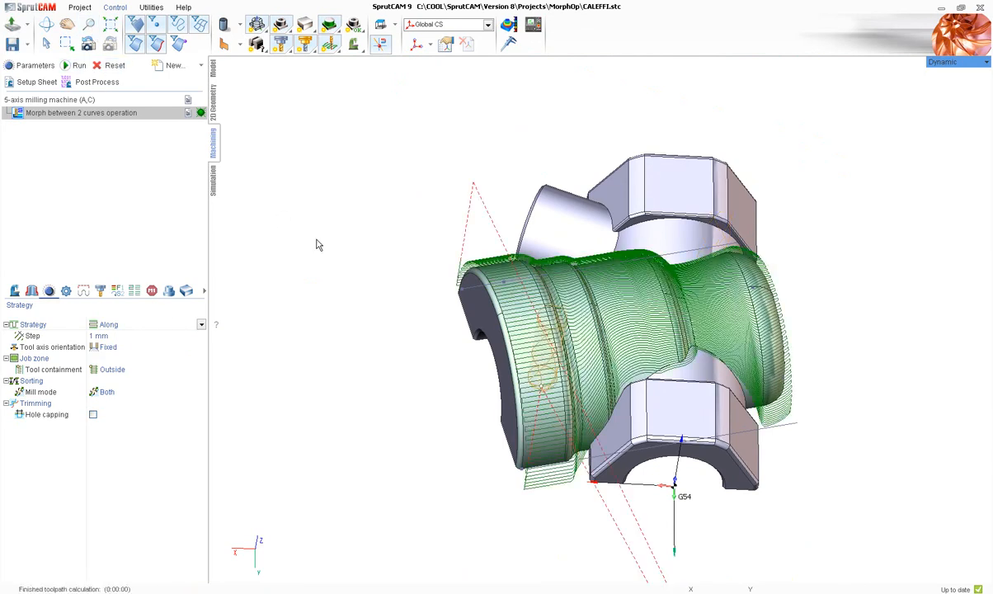
pyautogui.scroll(5, 562, 419)
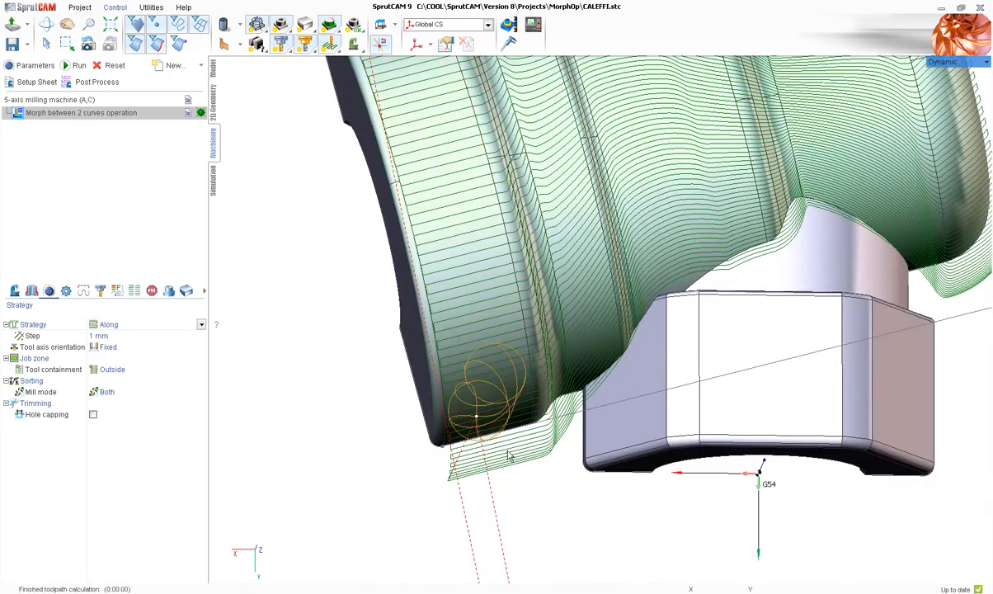
pyautogui.scroll(-5, 401, 358)
pyautogui.moveTo(401, 358); pyautogui.dragTo(417, 415, button='middle')
pyautogui.scroll(3, 412, 402)
pyautogui.moveTo(442, 380); pyautogui.dragTo(272, 277, button='middle')
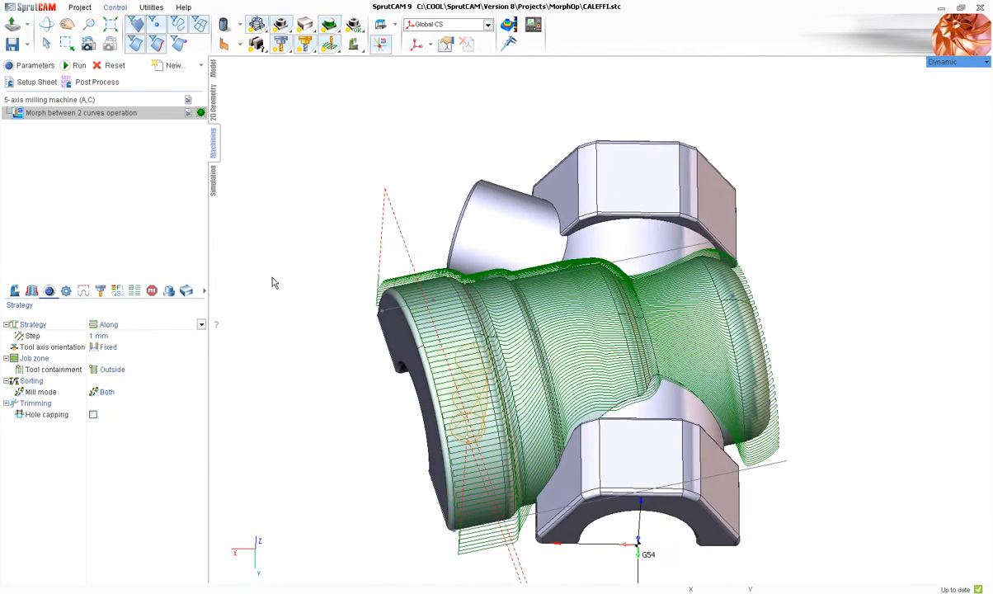
# Show the job assignment and highlight the assigned machining surfaces on the model
pyautogui.click(31, 291)
pyautogui.scroll(-2, 328, 387)
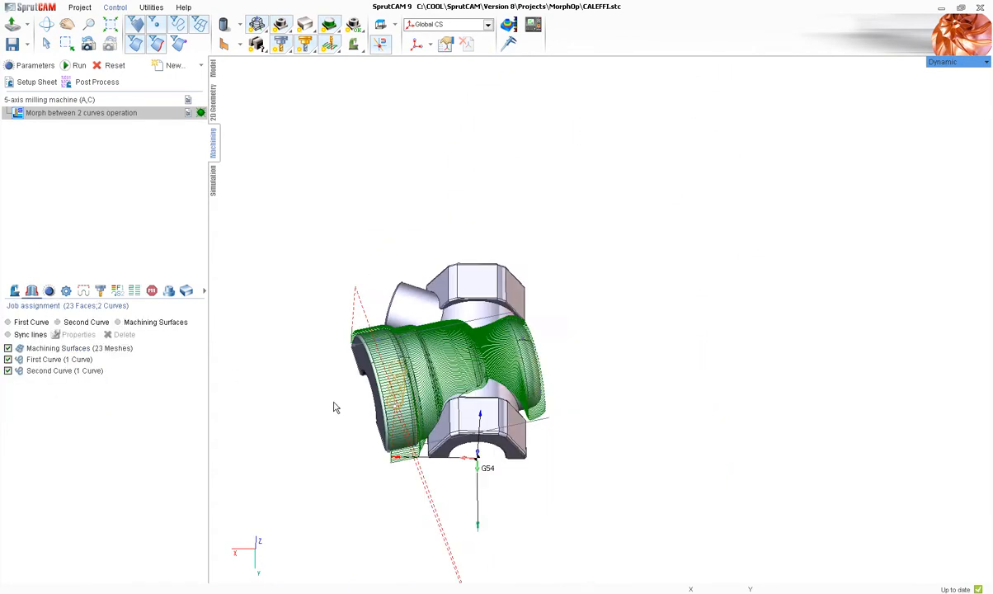
pyautogui.scroll(4, 333, 404)
pyautogui.moveTo(382, 377)
pyautogui.mouseDown(button='middle')
pyautogui.moveTo(384, 288)
pyautogui.moveTo(387, 368)
pyautogui.mouseUp(button='middle')
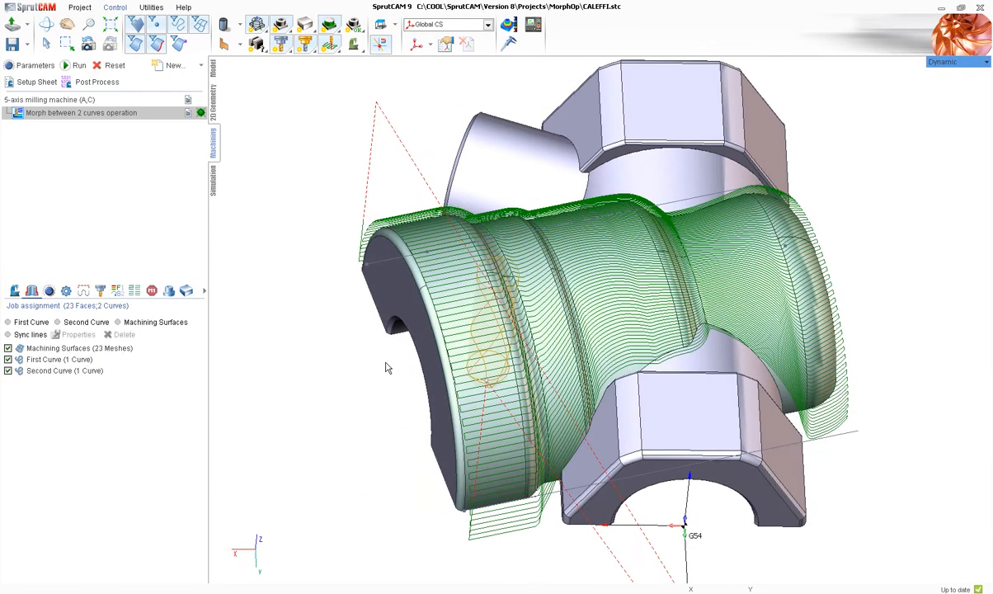
pyautogui.doubleClick(74, 348)
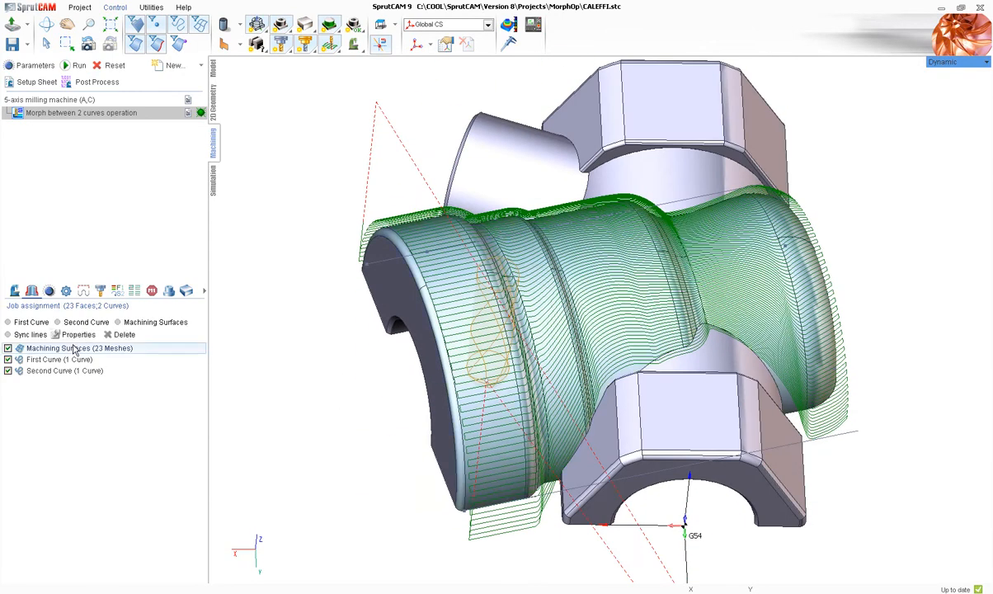
pyautogui.click(146, 215)
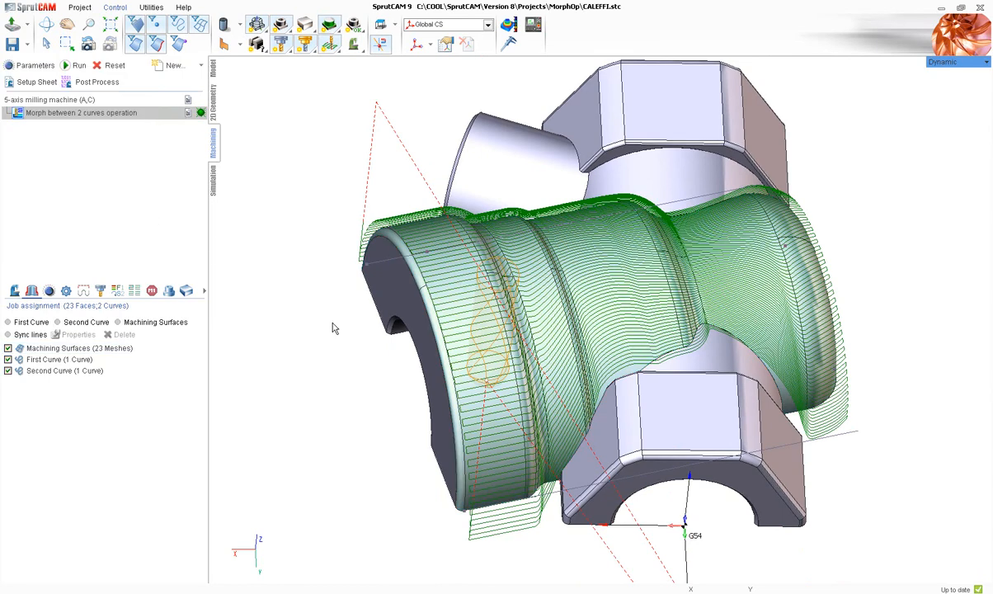
# Examine how the Along toolpath runs across the angled body relative to the lower and upper curves
pyautogui.moveTo(356, 359); pyautogui.dragTo(328, 353, button='middle')
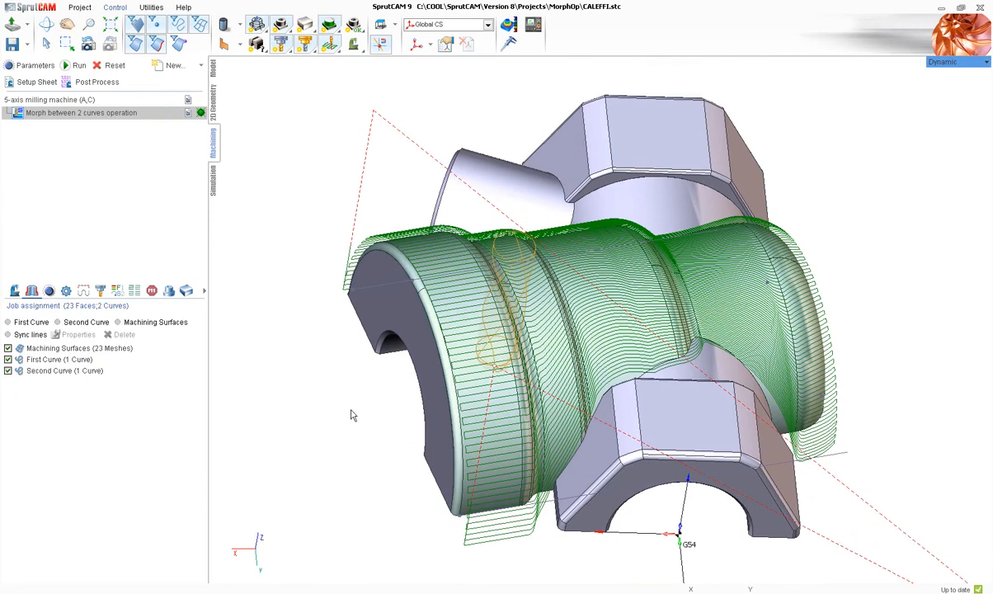
pyautogui.moveTo(349, 421); pyautogui.dragTo(304, 246, button='middle')
pyautogui.scroll(-3, 303, 248)
pyautogui.scroll(5, 414, 412)
pyautogui.moveTo(415, 411); pyautogui.dragTo(369, 440, button='middle')
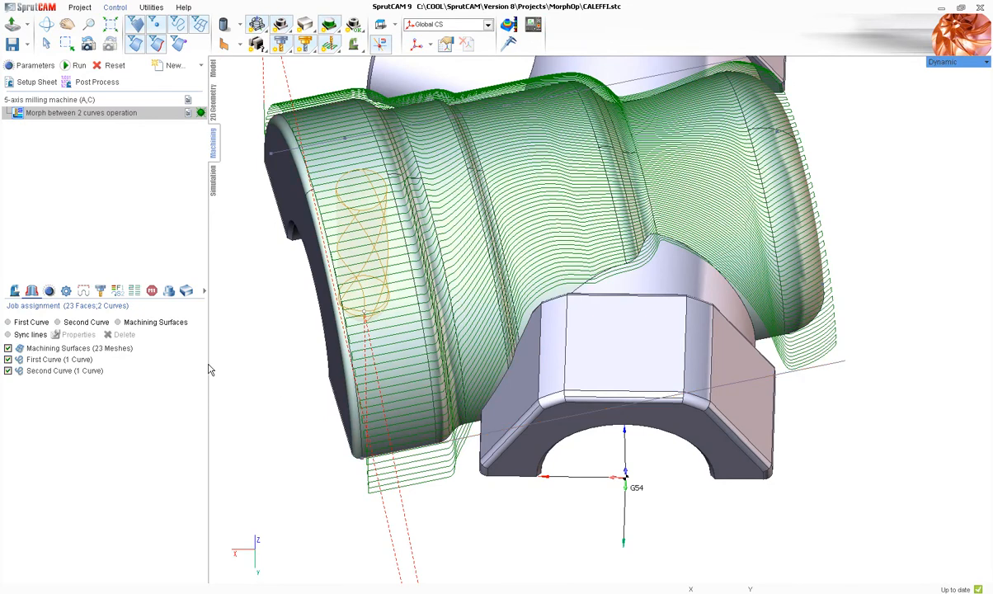
pyautogui.moveTo(248, 351); pyautogui.dragTo(341, 390, button='middle')
pyautogui.scroll(-3, 506, 440)
pyautogui.scroll(4, 506, 440)
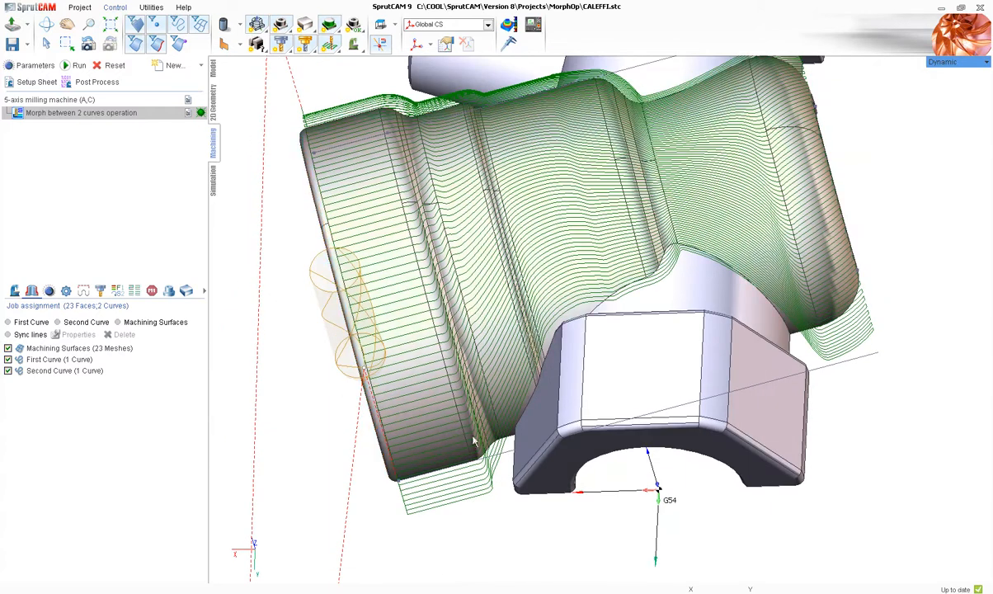
pyautogui.scroll(-3, 508, 453)
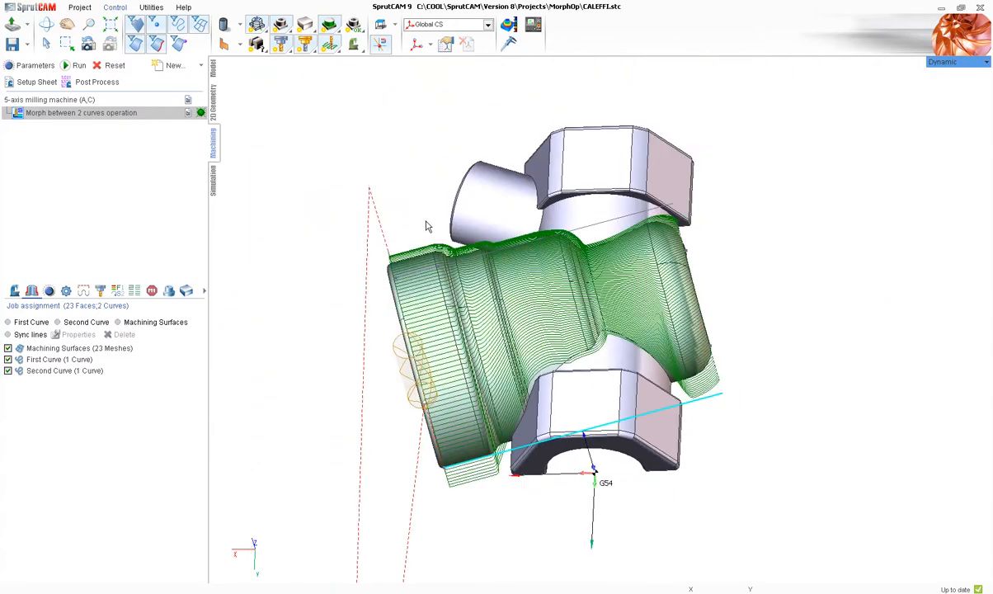
pyautogui.scroll(5, 417, 223)
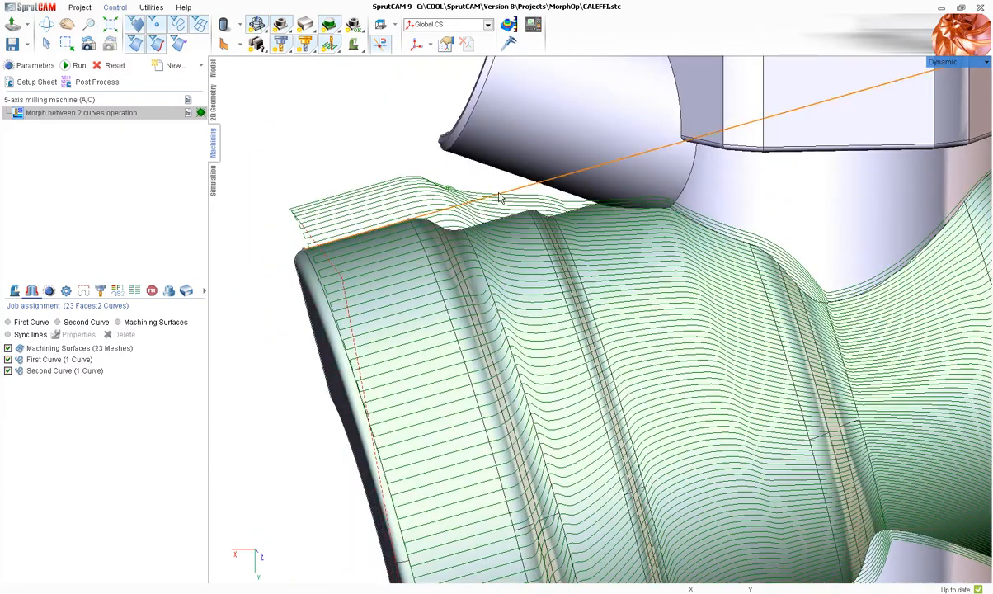
pyautogui.scroll(-5, 357, 314)
pyautogui.moveTo(304, 341); pyautogui.dragTo(287, 284, button='right')
pyautogui.scroll(3, 495, 550)
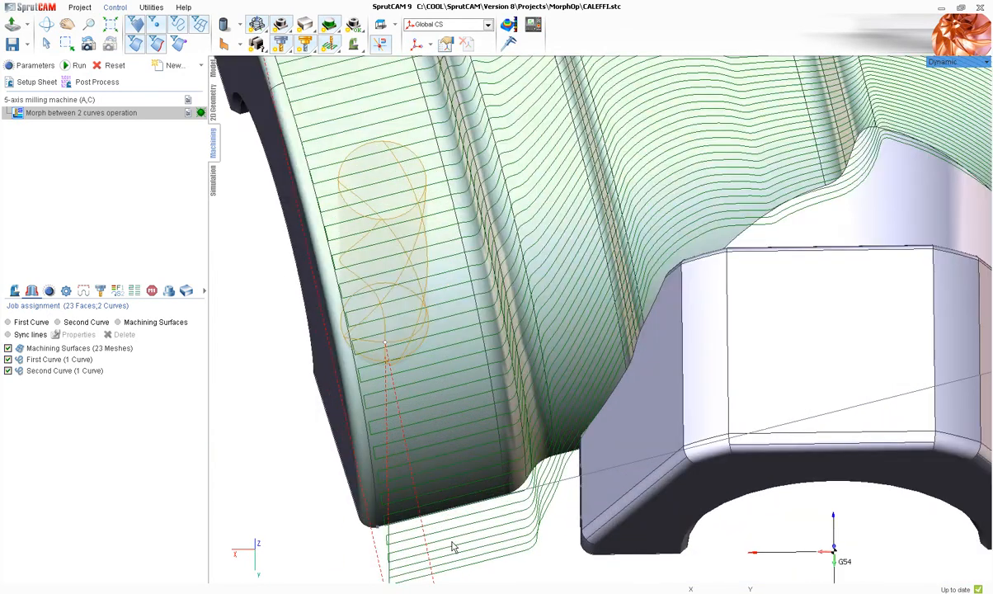
# Inspect the toolpath rows where the angled body meets the upper and lower necks
pyautogui.scroll(-4, 377, 532)
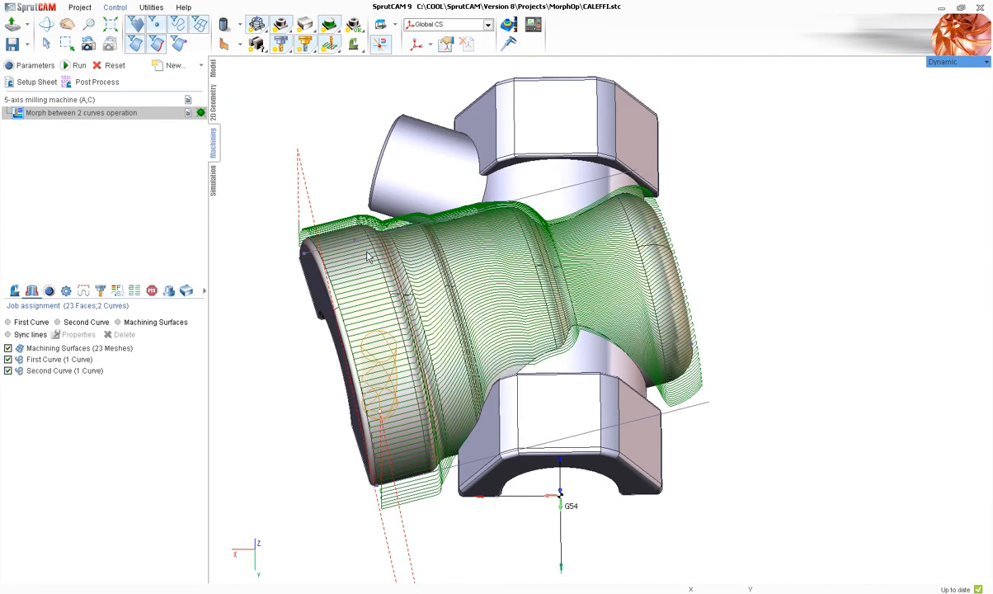
pyautogui.moveTo(299, 286)
pyautogui.mouseDown(button='right')
pyautogui.moveTo(317, 272)
pyautogui.moveTo(298, 266)
pyautogui.mouseUp(button='right')
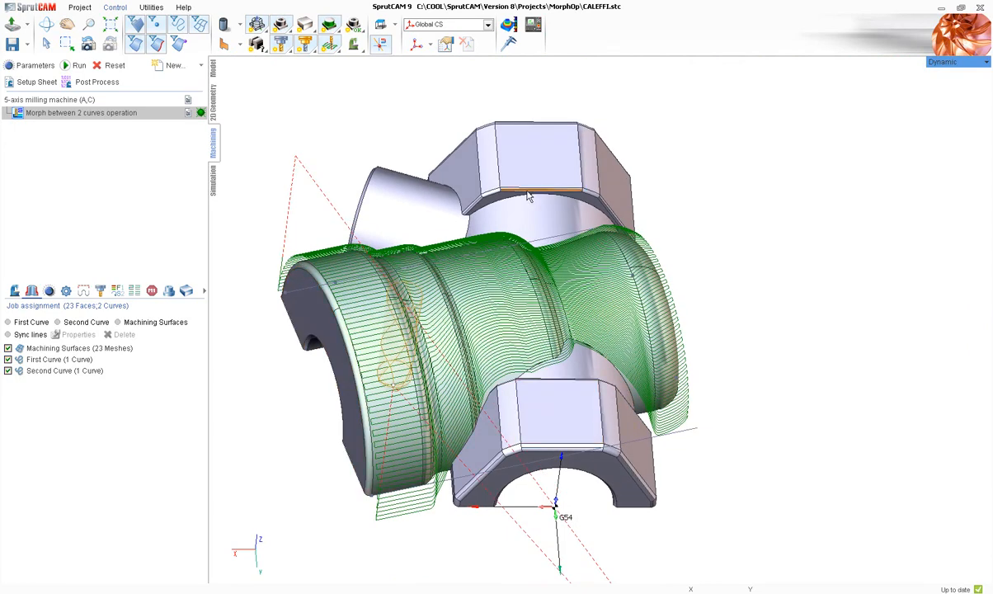
pyautogui.scroll(3, 513, 216)
pyautogui.scroll(-5, 537, 234)
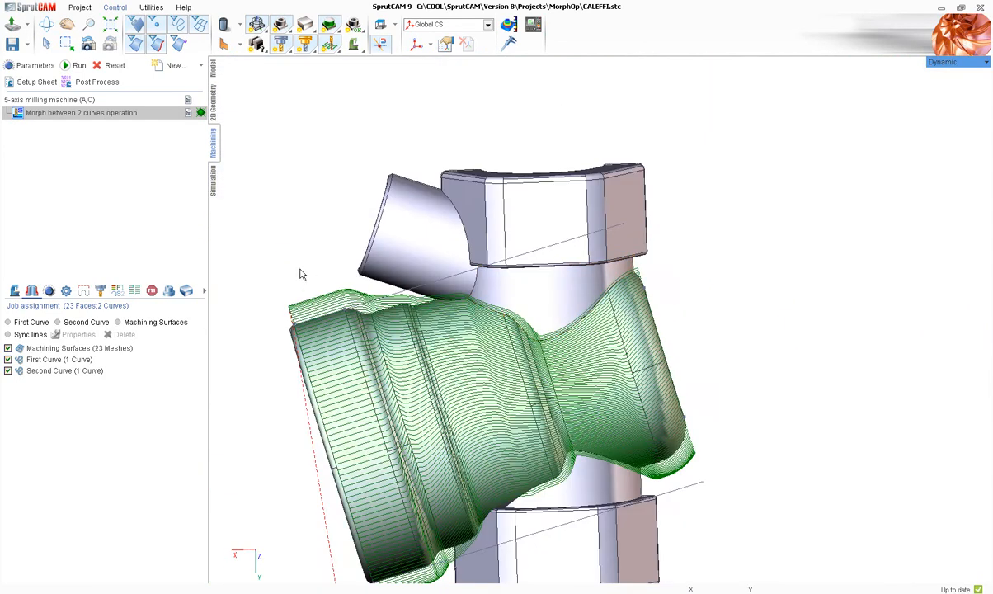
pyautogui.moveTo(287, 266); pyautogui.dragTo(311, 272, button='right')
pyautogui.scroll(3, 302, 269)
pyautogui.scroll(-3, 311, 273)
pyautogui.moveTo(342, 470); pyautogui.dragTo(329, 452, button='right')
pyautogui.scroll(-4, 310, 444)
pyautogui.scroll(5, 319, 427)
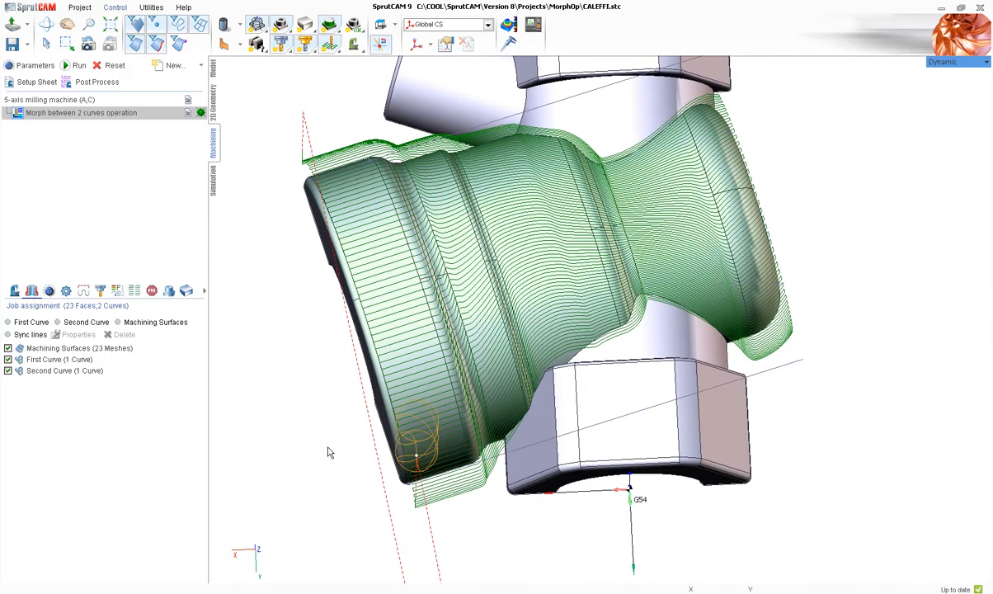
pyautogui.scroll(3, 609, 343)
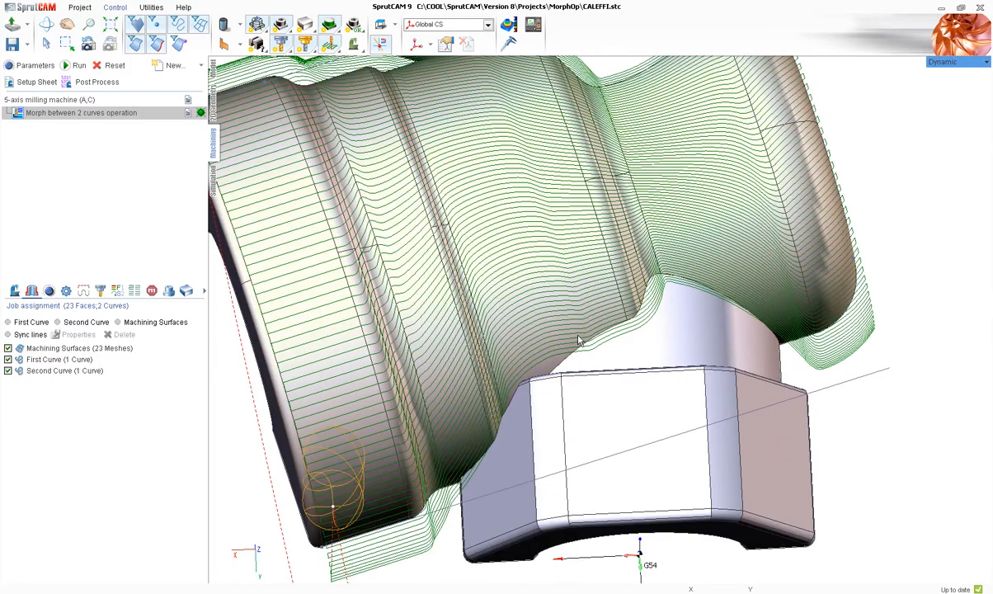
pyautogui.scroll(5, 568, 359)
pyautogui.scroll(-3, 554, 390)
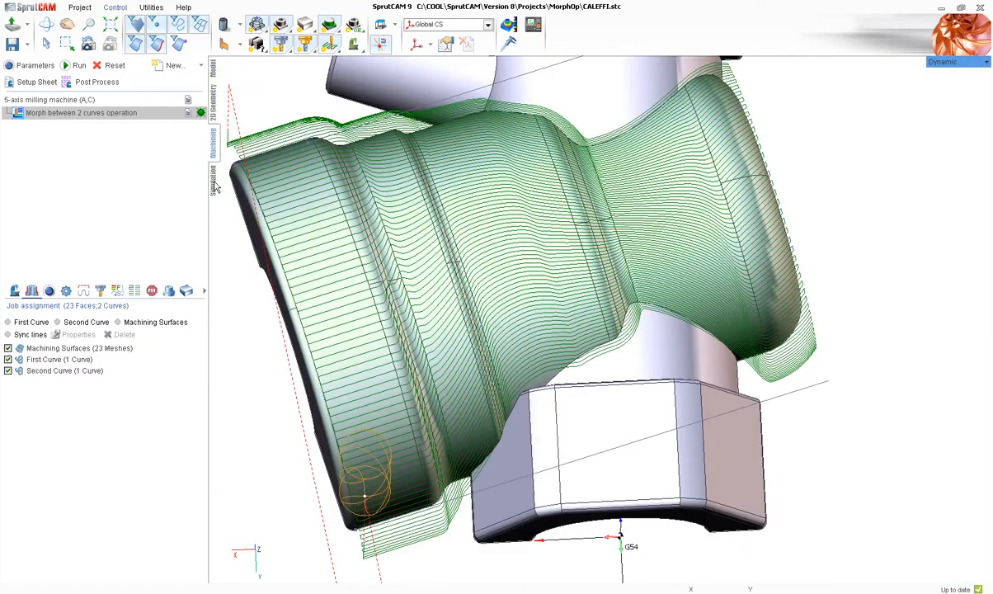
# Simulate the operation and examine the tool's movement along the edge where the body meets the lower neck
pyautogui.click(214, 179)
pyautogui.scroll(3, 580, 372)
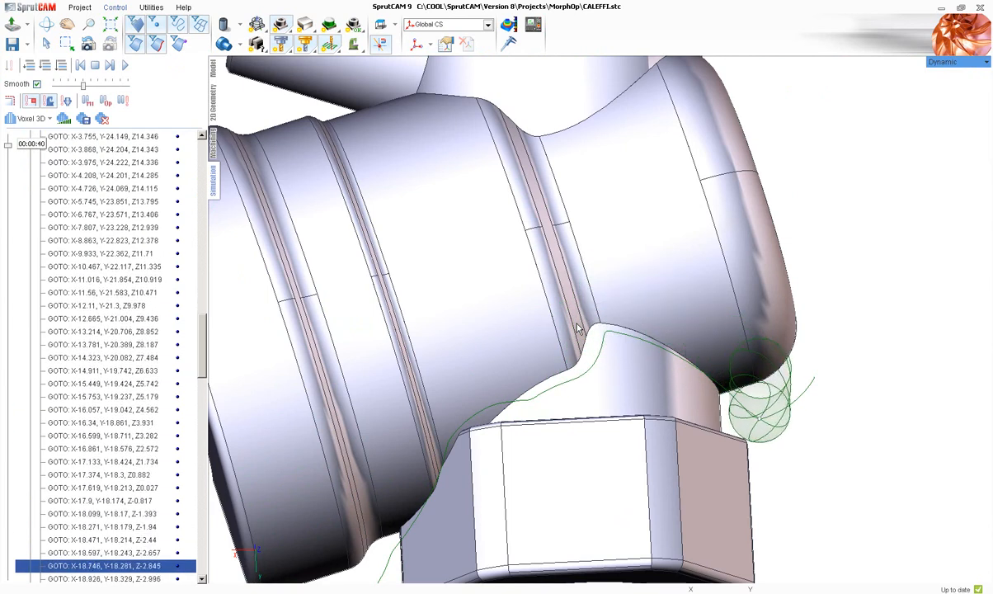
pyautogui.moveTo(579, 327); pyautogui.dragTo(570, 305, button='right')
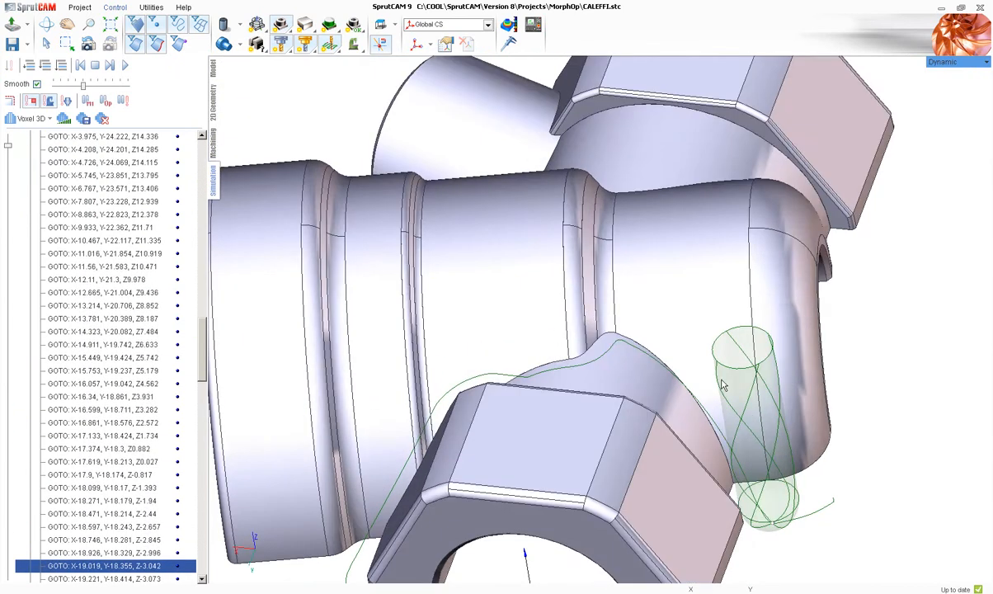
pyautogui.scroll(-3, 676, 375)
pyautogui.scroll(4, 765, 420)
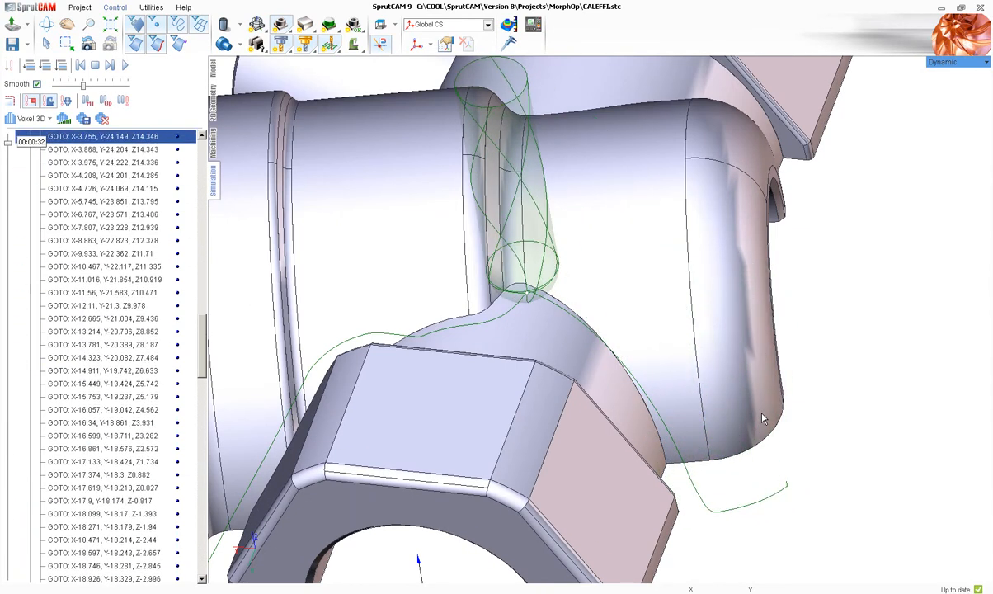
pyautogui.scroll(-3, 762, 418)
pyautogui.moveTo(428, 328); pyautogui.dragTo(314, 312, button='right')
pyautogui.scroll(2, 421, 344)
# Add the lower and upper neck faces beside the hexagonal ends to the operation's Machining Surfaces
pyautogui.click(213, 142)
pyautogui.scroll(-3, 498, 303)
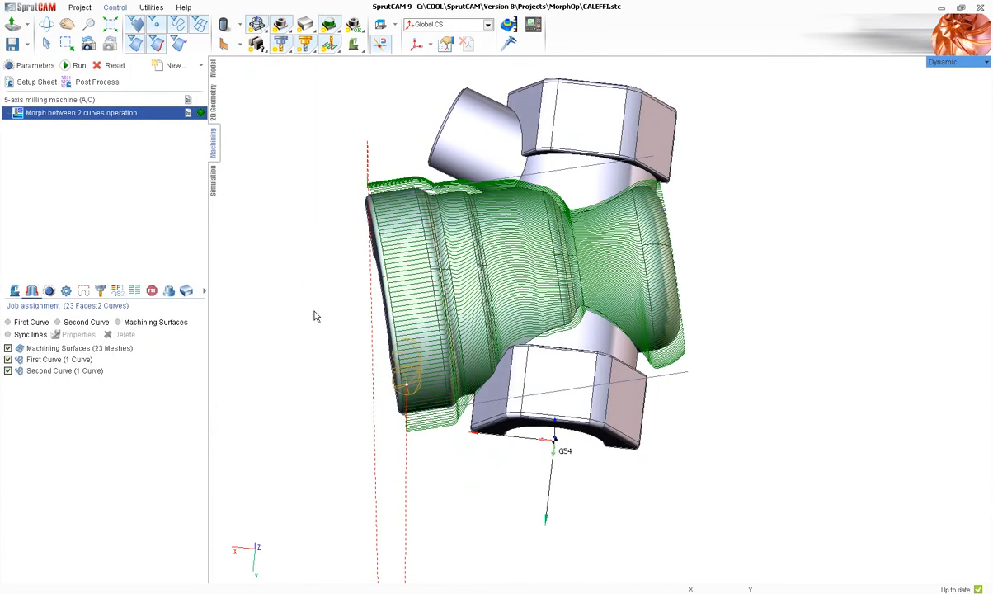
pyautogui.click(82, 348)
pyautogui.click(79, 334)
pyautogui.click(582, 325)
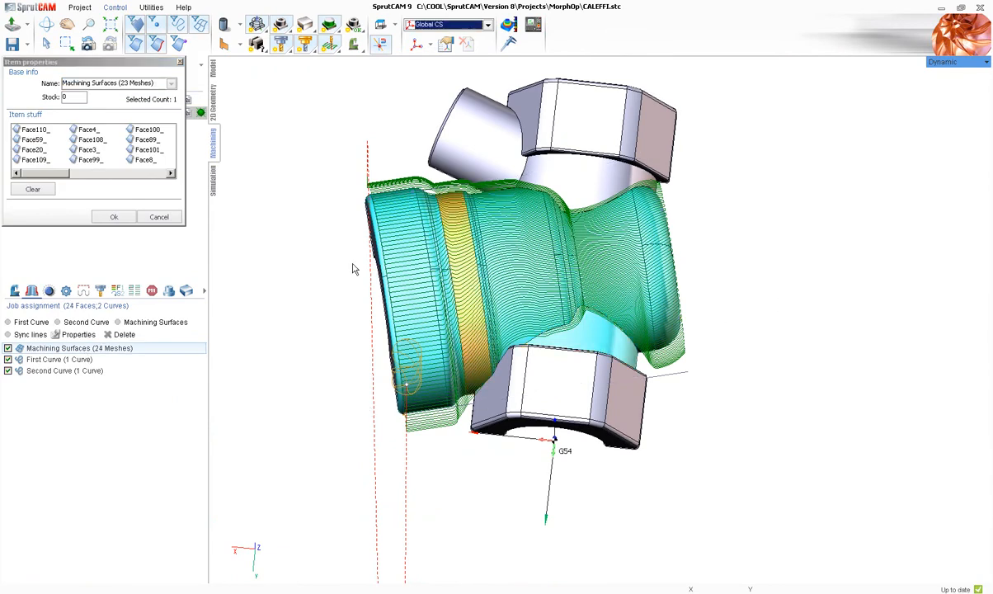
pyautogui.click(111, 217)
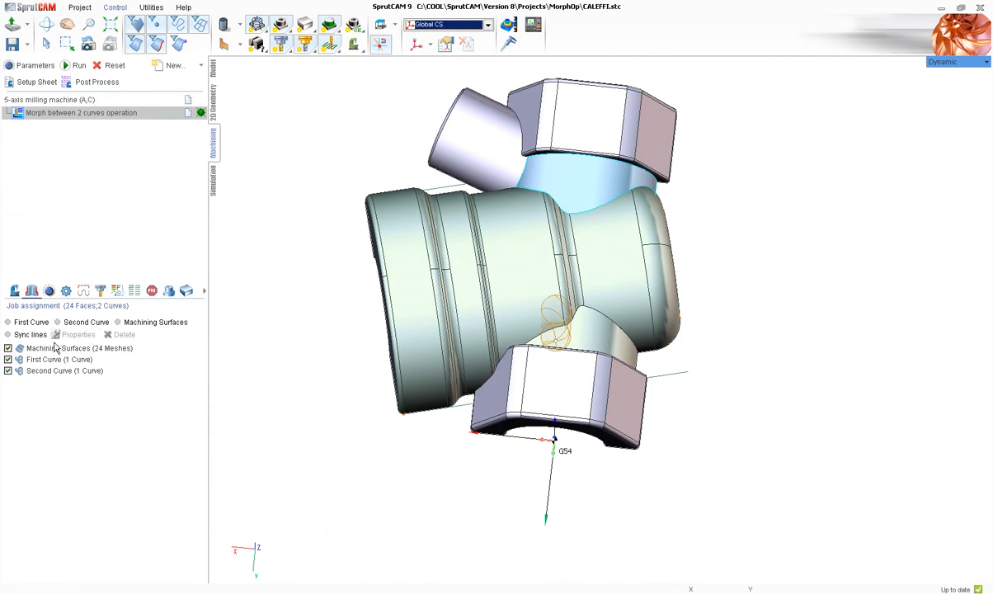
pyautogui.click(154, 322)
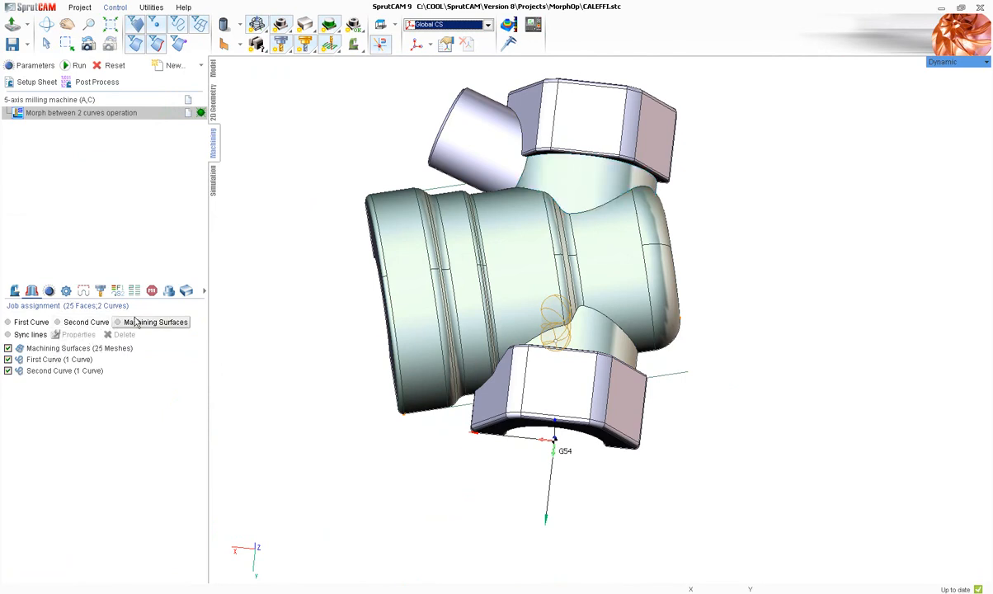
# Recalculate the toolpath, inspect its passes over the added neck faces and show the strategy parameters
pyautogui.click(77, 65)
pyautogui.moveTo(398, 159); pyautogui.dragTo(481, 249, button='middle')
pyautogui.scroll(4, 529, 159)
pyautogui.scroll(-4, 480, 250)
pyautogui.scroll(4, 480, 250)
pyautogui.moveTo(412, 251); pyautogui.dragTo(522, 191, button='middle')
pyautogui.scroll(-4, 530, 263)
pyautogui.scroll(3, 452, 231)
pyautogui.moveTo(452, 232); pyautogui.dragTo(458, 269, button='middle')
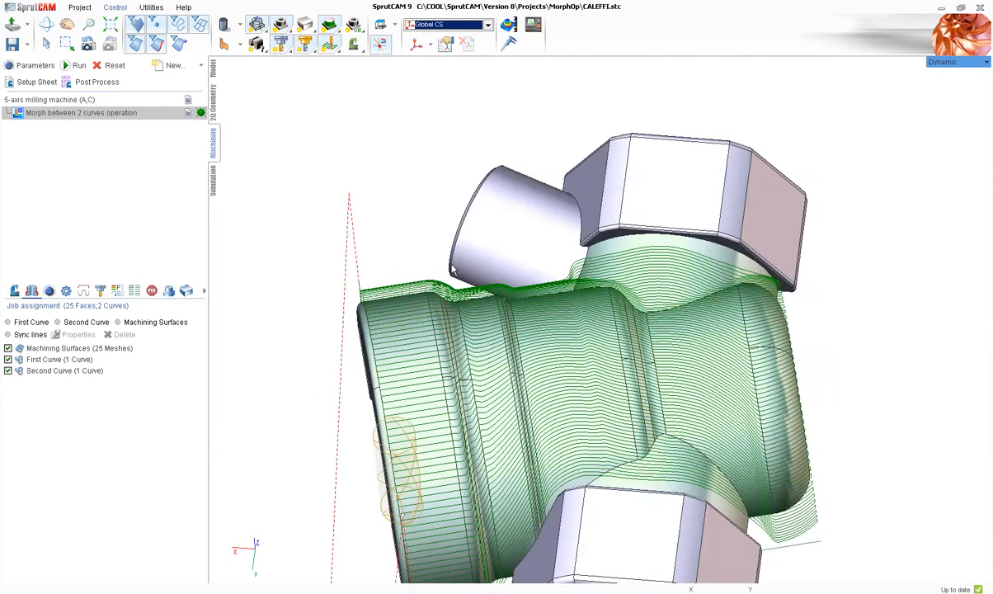
pyautogui.scroll(-3, 459, 269)
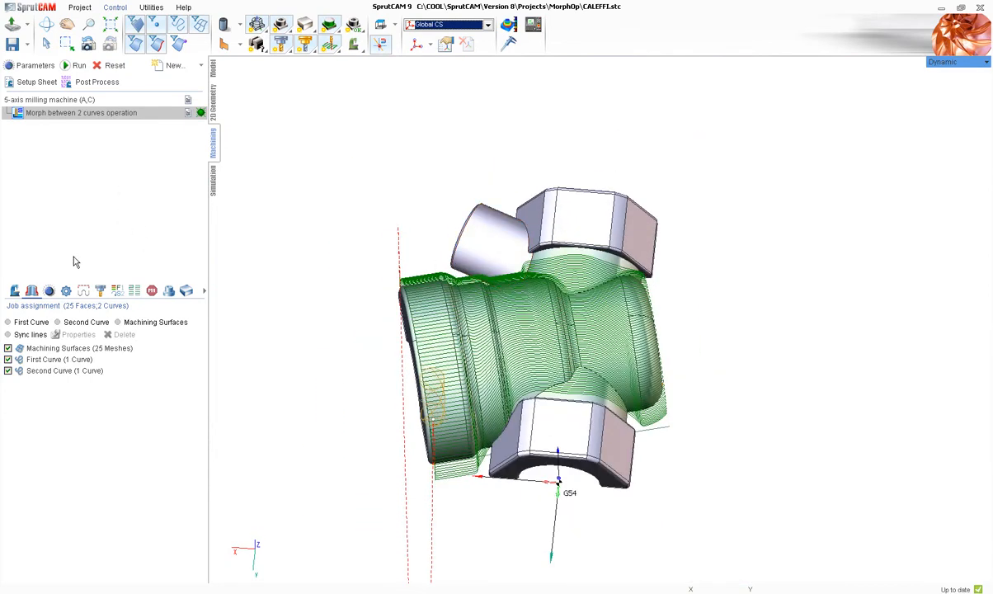
pyautogui.click(49, 291)
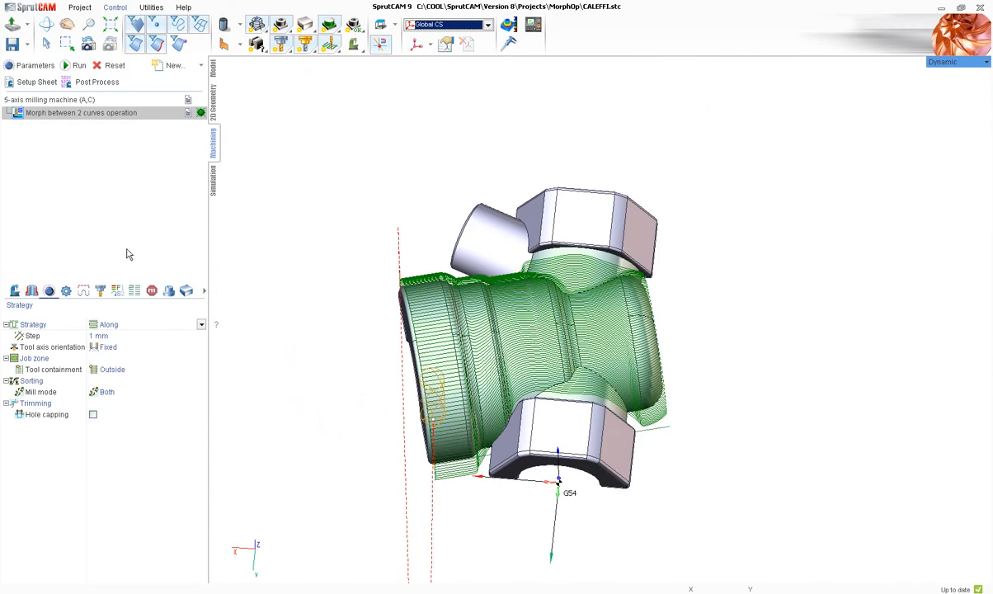
pyautogui.moveTo(298, 258); pyautogui.dragTo(320, 237, button='middle')
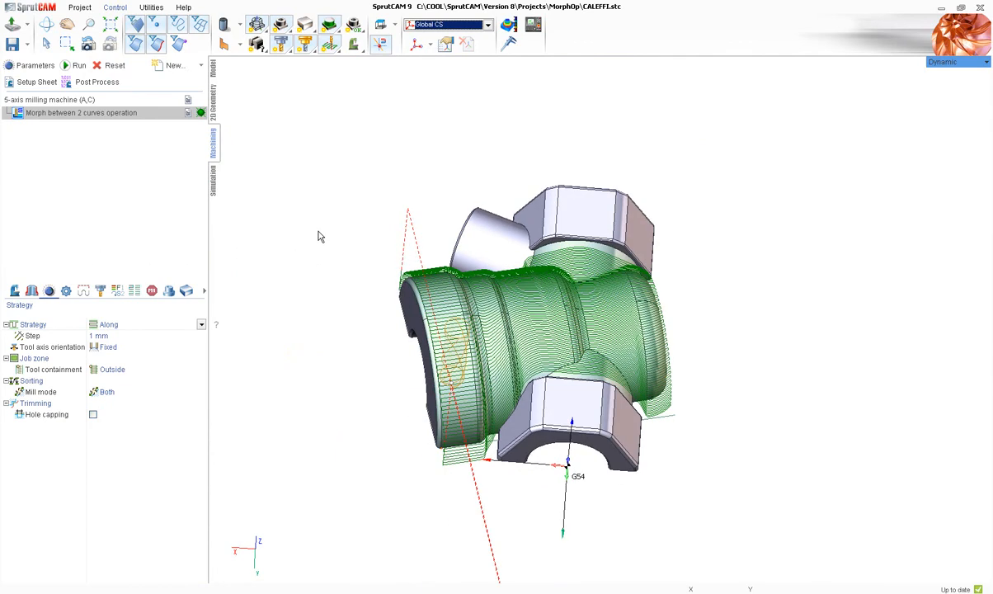
# Open the project obrubnaya_planka.stc from the MorphOp folder
pyautogui.click(17, 27)
pyautogui.moveTo(428, 108); pyautogui.dragTo(428, 100)
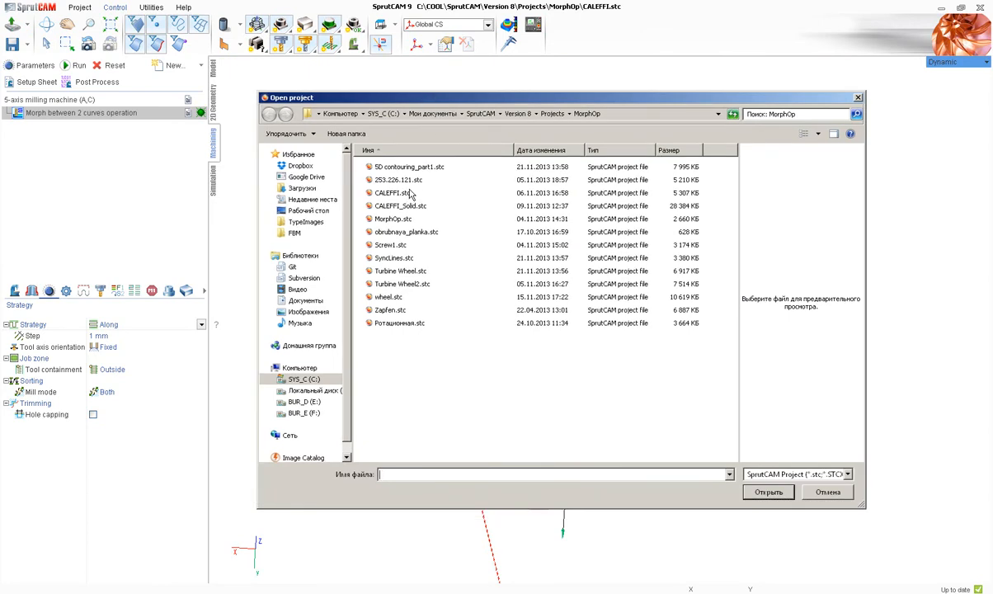
pyautogui.click(410, 218)
pyautogui.click(385, 206)
pyautogui.click(383, 193)
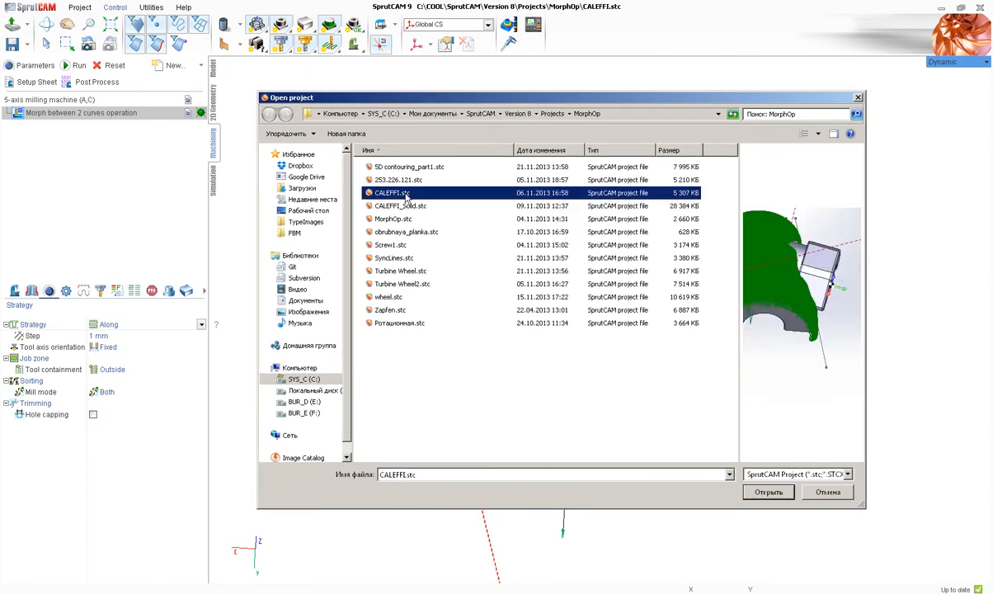
pyautogui.click(404, 181)
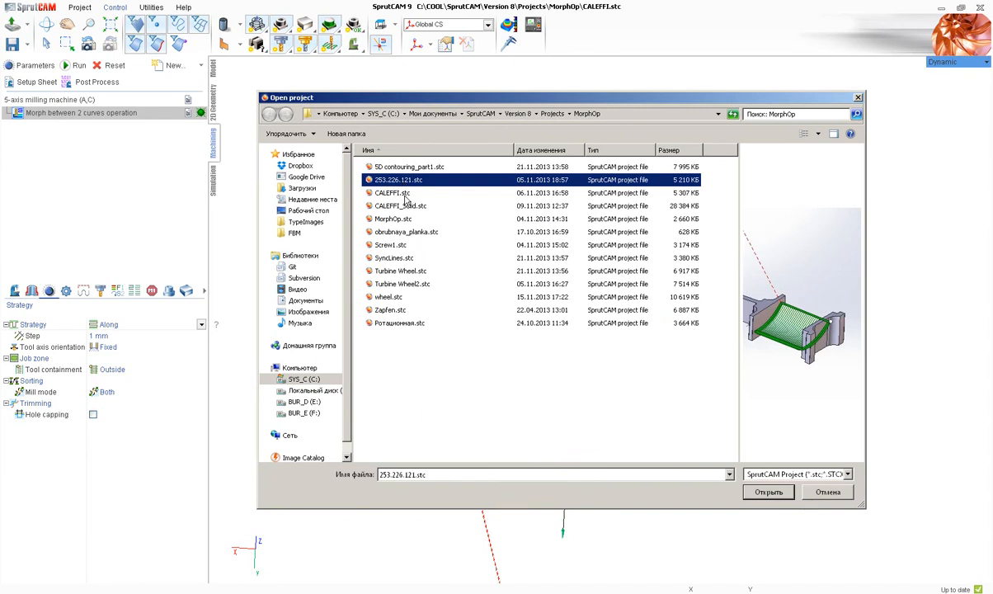
pyautogui.click(404, 194)
pyautogui.click(403, 207)
pyautogui.click(388, 219)
pyautogui.click(379, 232)
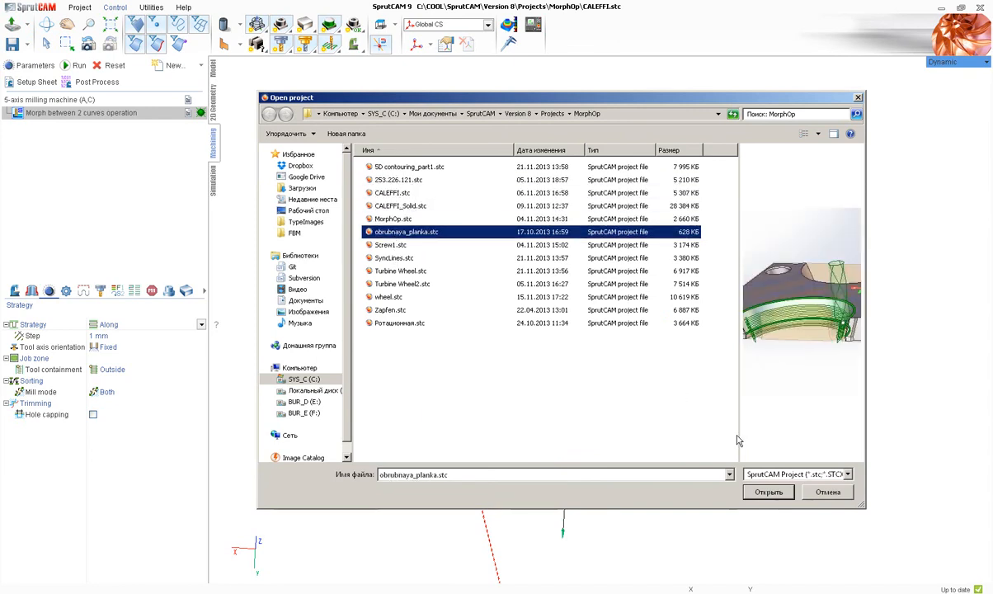
pyautogui.click(767, 491)
pyautogui.click(496, 318)
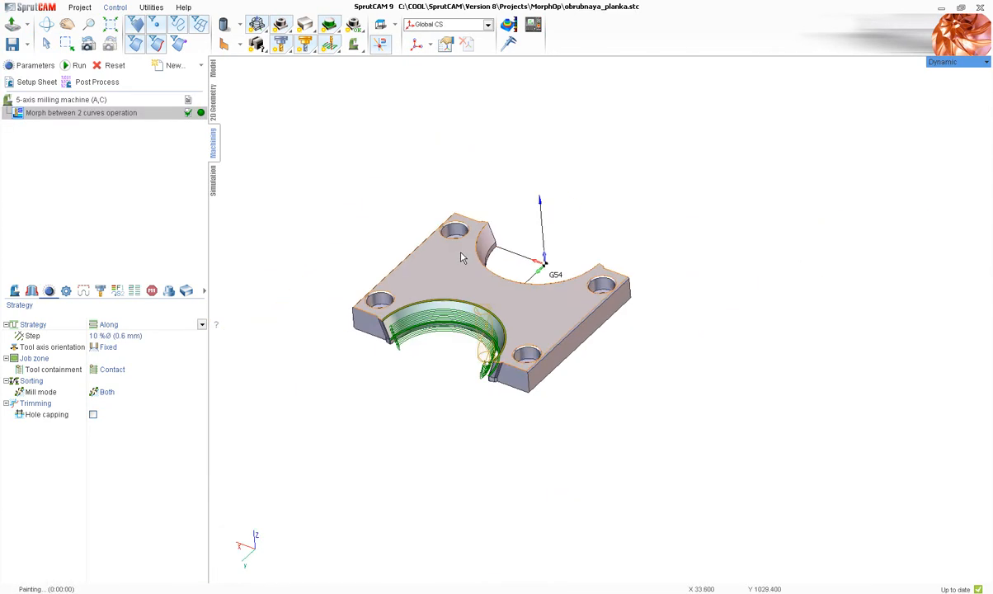
# Examine the toolpath on the plate's curved recess, look over the Links/Leads parameters and show the Strategy parameters again
pyautogui.scroll(5, 439, 235)
pyautogui.scroll(3, 429, 330)
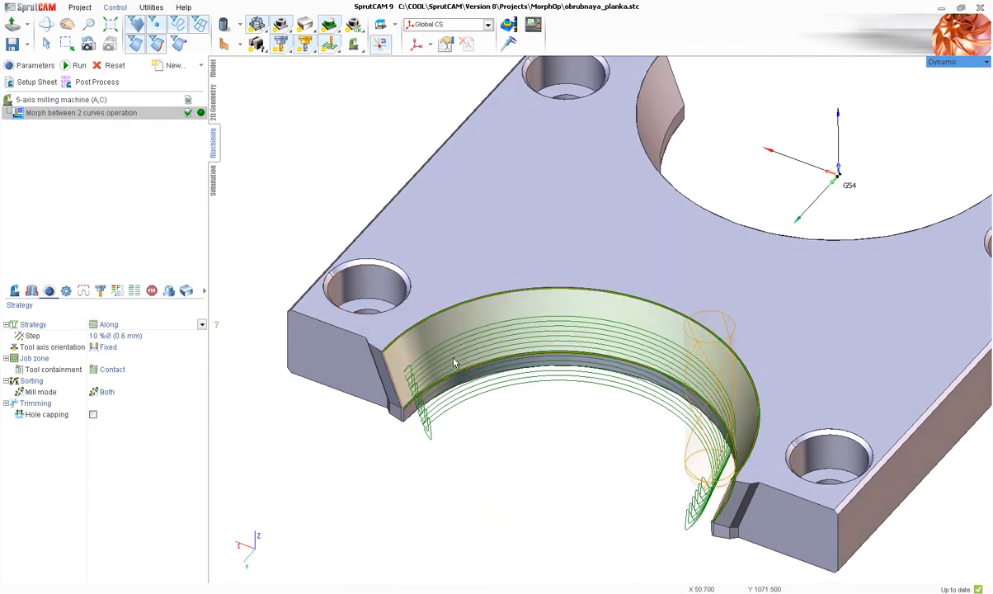
pyautogui.click(84, 290)
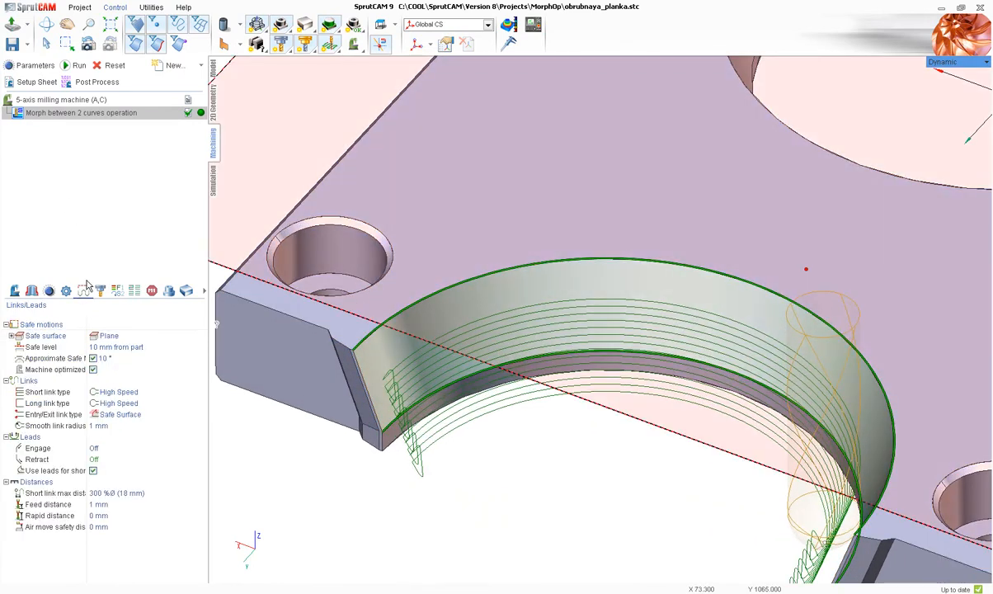
pyautogui.moveTo(85, 282); pyautogui.dragTo(84, 268)
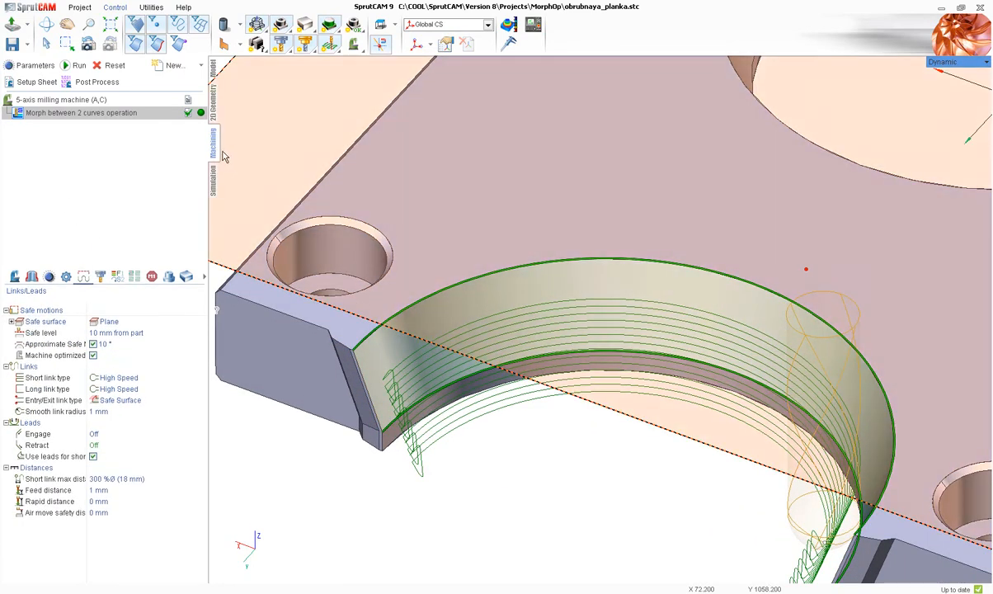
pyautogui.moveTo(208, 143); pyautogui.dragTo(187, 148)
pyautogui.click(50, 291)
pyautogui.scroll(-1, 424, 291)
pyautogui.moveTo(424, 291); pyautogui.dragTo(413, 271, button='middle')
pyautogui.scroll(-3, 487, 288)
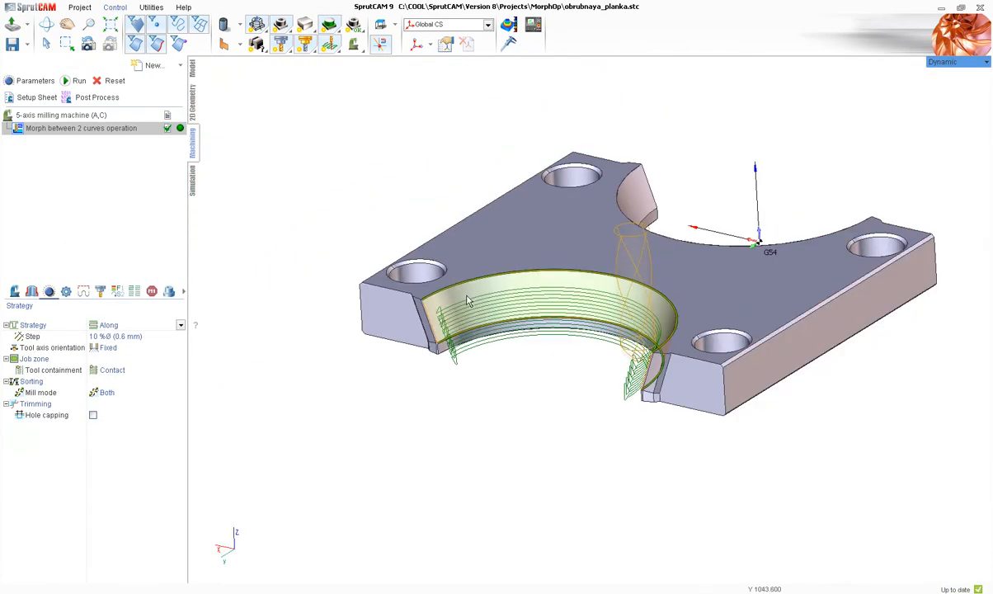
pyautogui.scroll(4, 467, 297)
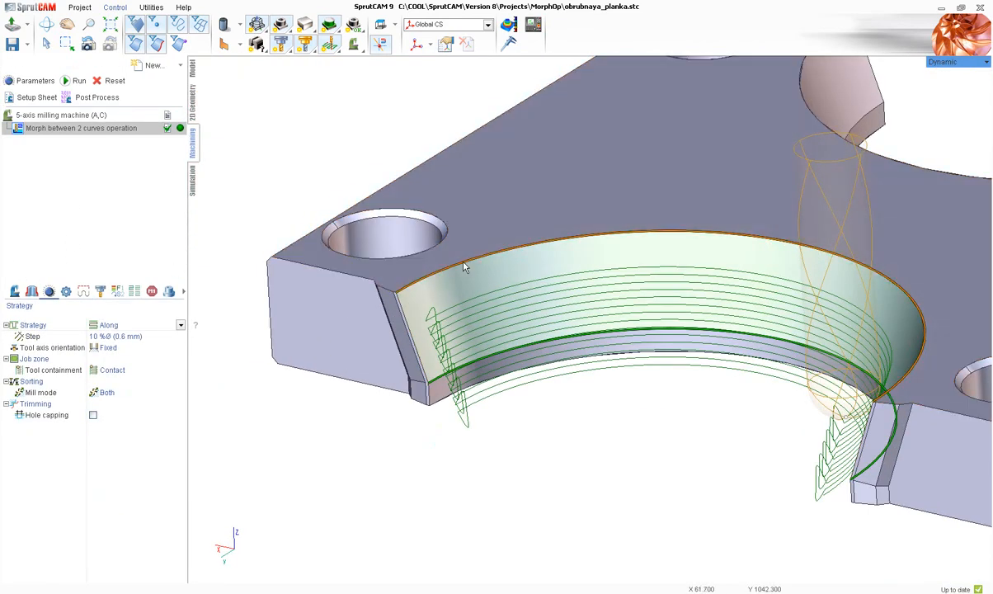
# Recalculate the morph operation's toolpath and examine the links between passes at the end of the curved recess
pyautogui.click(74, 79)
pyautogui.scroll(-4, 363, 258)
pyautogui.scroll(4, 363, 257)
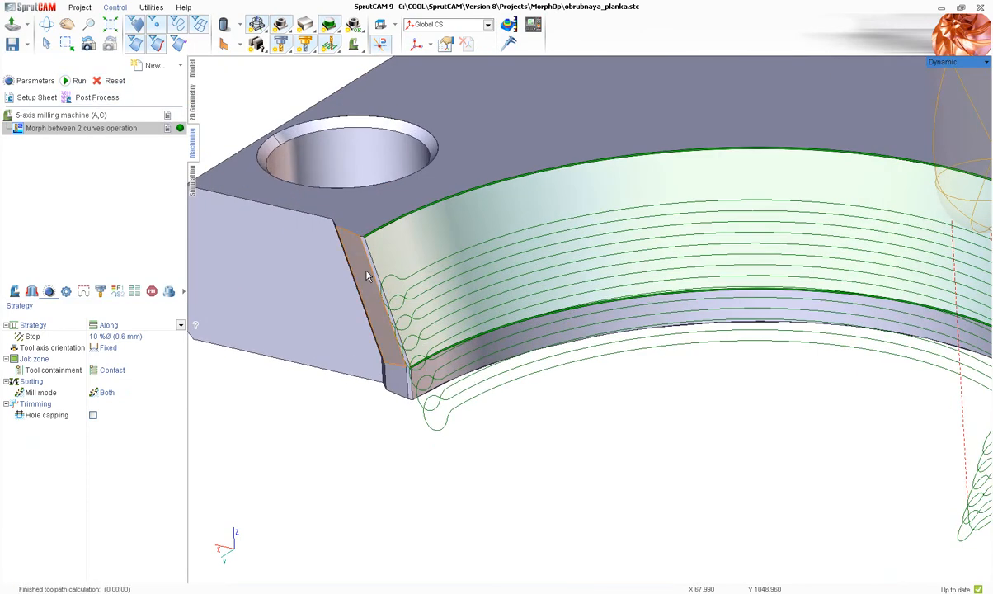
pyautogui.scroll(2, 391, 301)
pyautogui.moveTo(388, 300); pyautogui.dragTo(357, 332, button='middle')
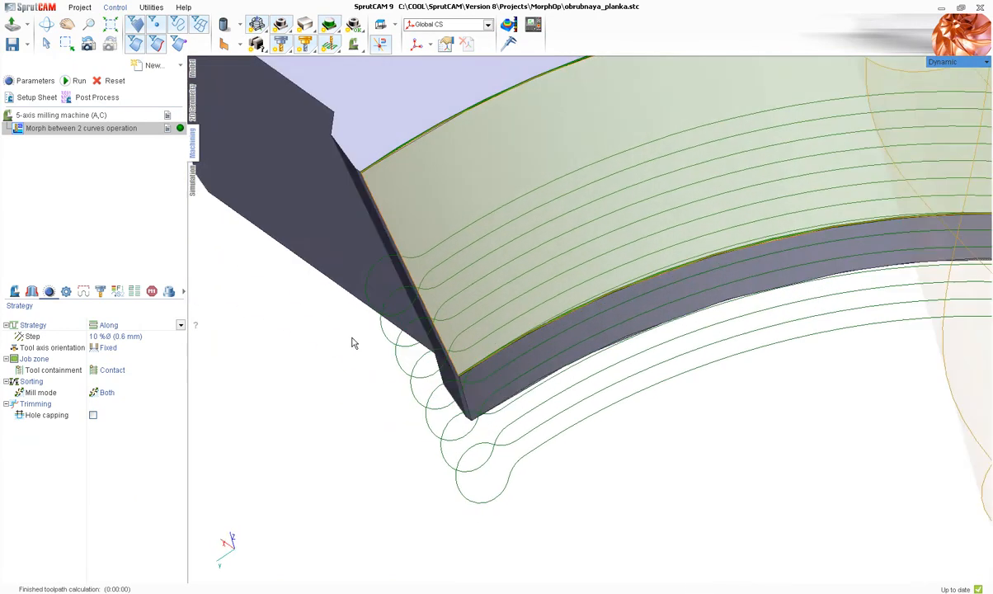
pyautogui.scroll(2, 367, 323)
pyautogui.scroll(2, 399, 275)
pyautogui.moveTo(416, 228); pyautogui.dragTo(511, 229, button='middle')
pyautogui.scroll(-3, 381, 248)
pyautogui.scroll(-4, 511, 229)
pyautogui.scroll(3, 511, 230)
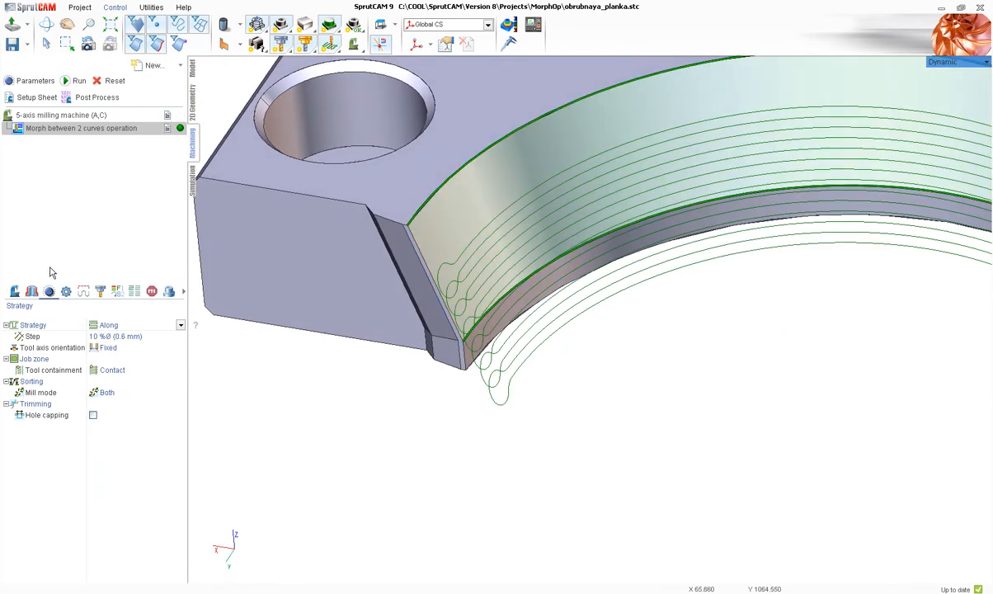
# Show the Links/Leads parameters and compare the High Speed short link type with the looped links at the recess end
pyautogui.click(84, 291)
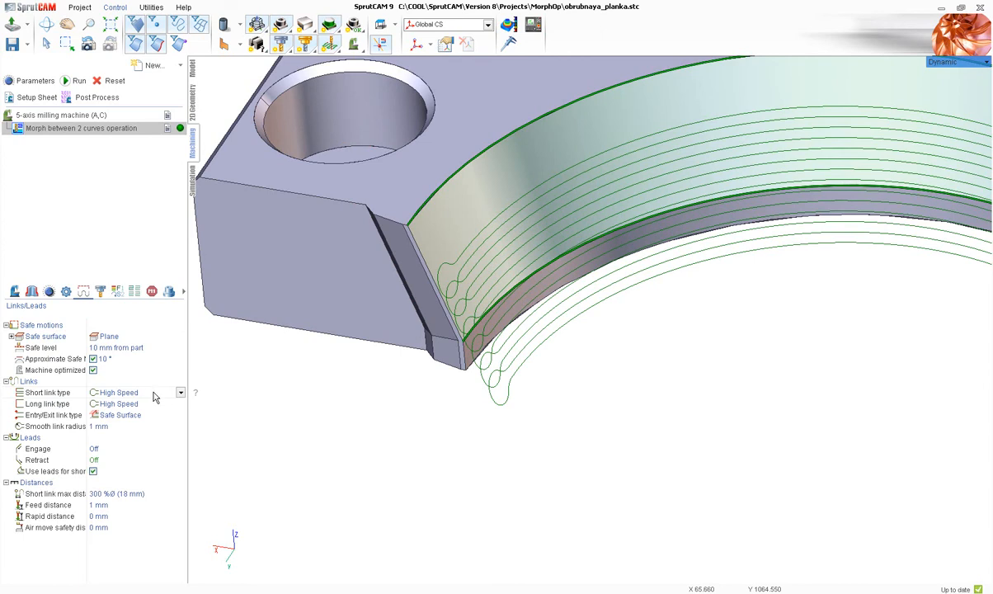
pyautogui.scroll(-3, 309, 404)
pyautogui.moveTo(407, 332); pyautogui.dragTo(359, 339, button='middle')
pyautogui.scroll(1, 359, 339)
pyautogui.scroll(3, 359, 339)
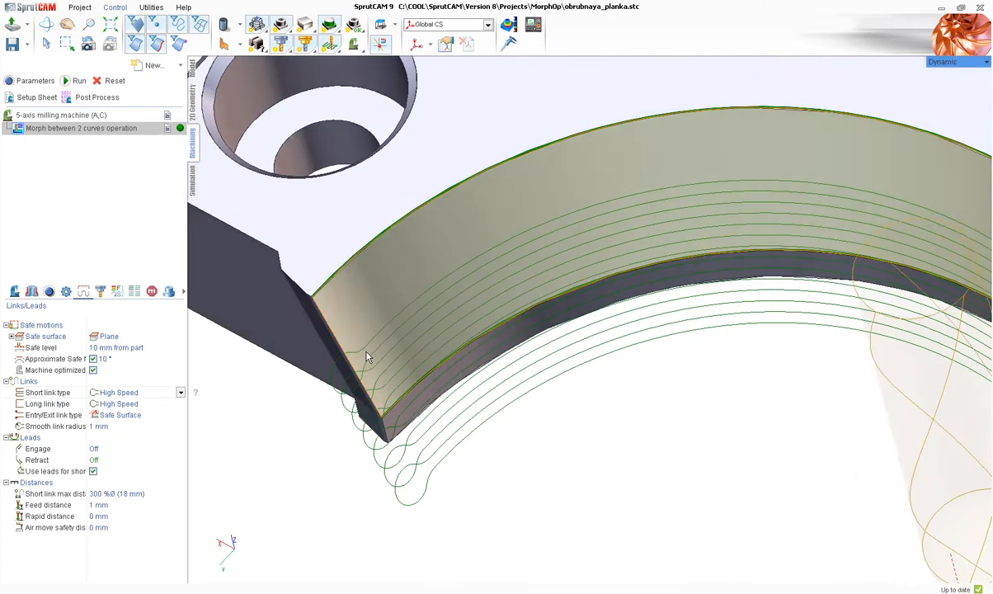
pyautogui.scroll(-5, 367, 351)
pyautogui.scroll(3, 375, 341)
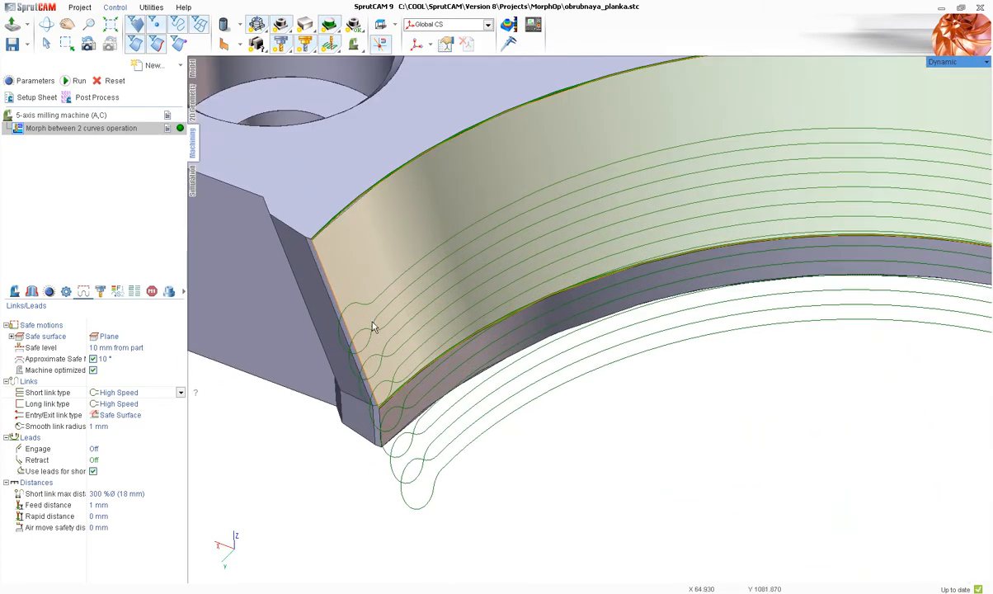
pyautogui.scroll(1, 371, 326)
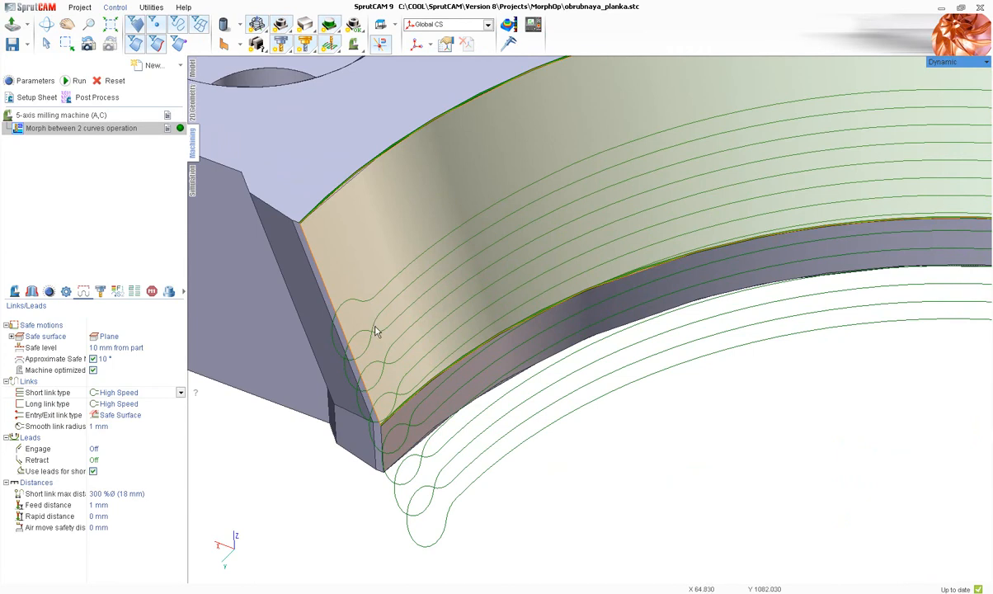
pyautogui.moveTo(376, 321); pyautogui.dragTo(350, 327, button='middle')
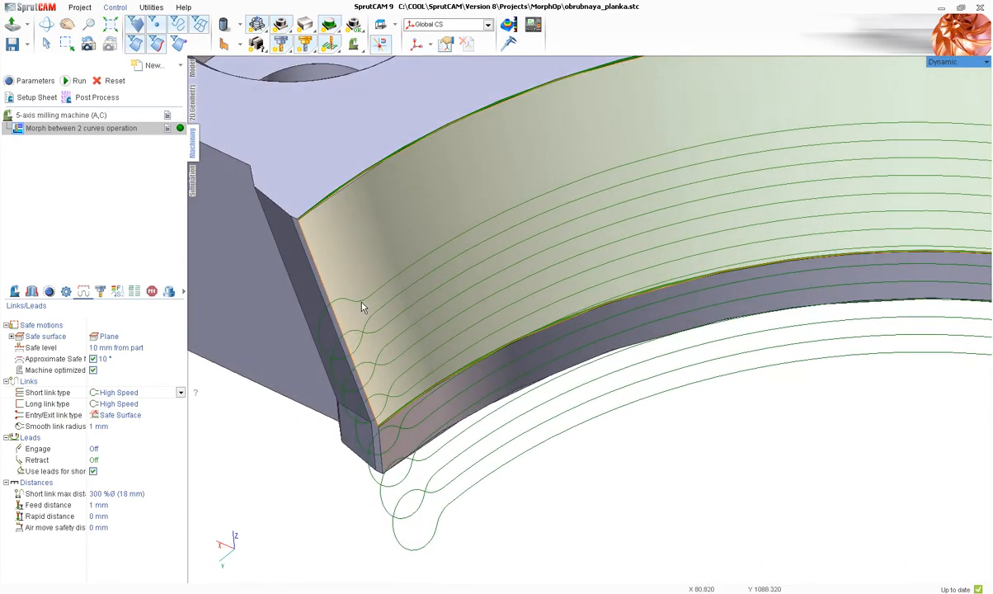
# Set the smooth link radius to 2 mm and recalculate the toolpath, checking the links at the recess end
pyautogui.click(128, 426)
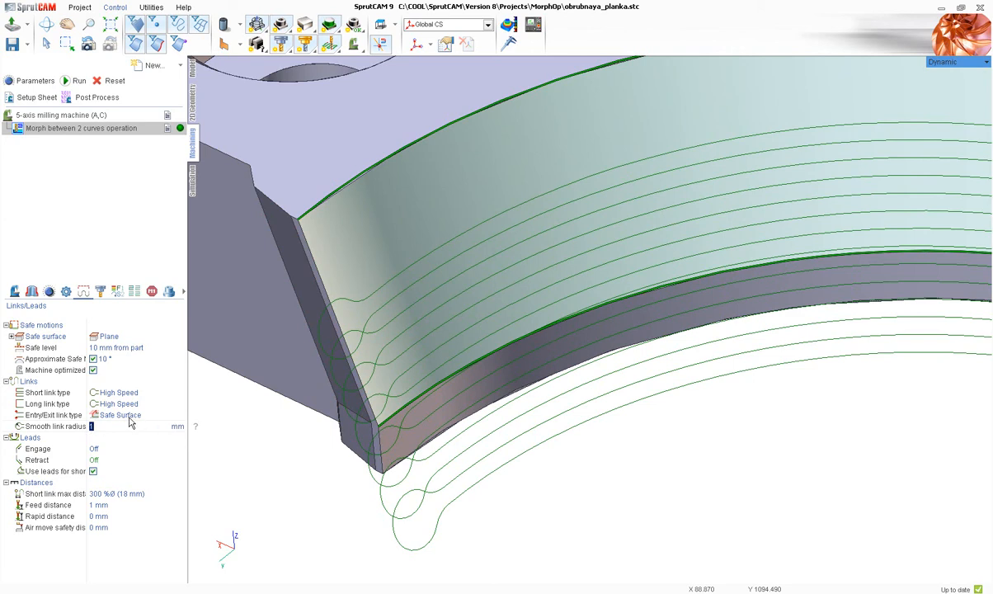
pyautogui.moveTo(85, 433); pyautogui.dragTo(90, 434)
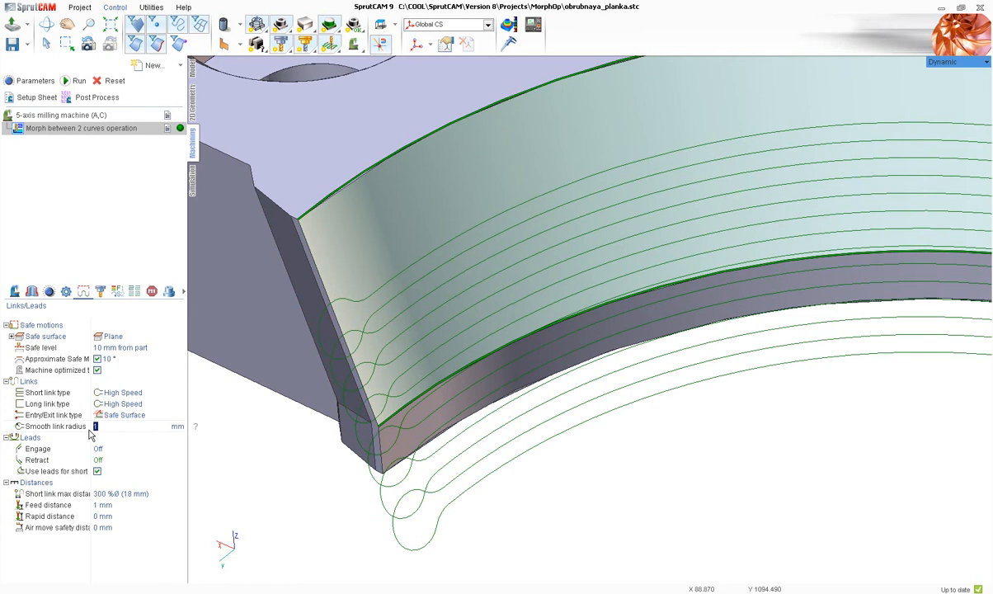
pyautogui.press('Return')
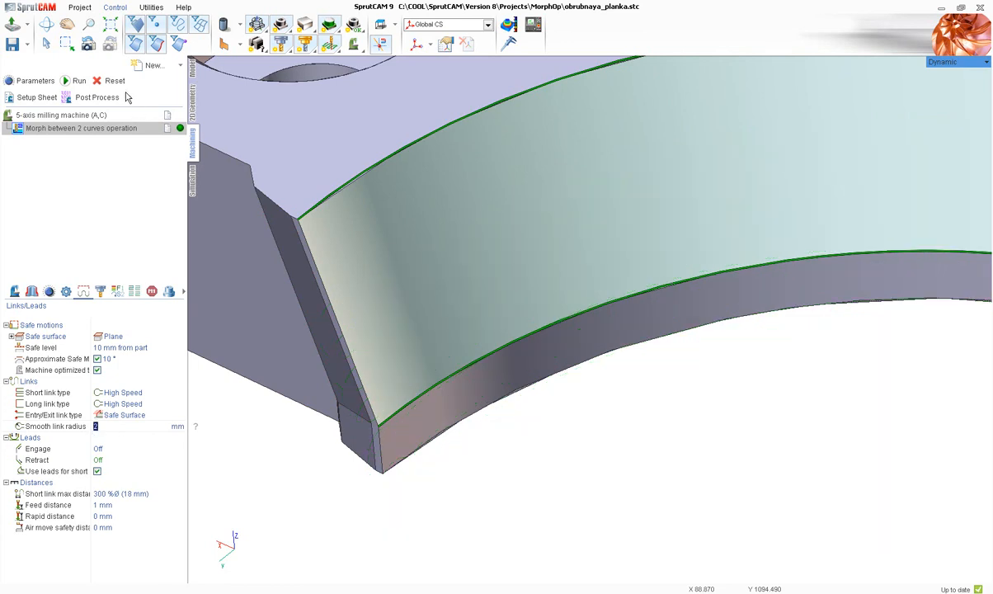
pyautogui.click(76, 80)
pyautogui.scroll(-3, 397, 334)
pyautogui.moveTo(397, 334)
pyautogui.mouseDown(button='middle')
pyautogui.moveTo(297, 376)
pyautogui.moveTo(339, 394)
pyautogui.moveTo(401, 332)
pyautogui.moveTo(323, 299)
pyautogui.moveTo(348, 332)
pyautogui.moveTo(403, 331)
pyautogui.moveTo(472, 399)
pyautogui.moveTo(454, 415)
pyautogui.moveTo(421, 324)
pyautogui.moveTo(412, 327)
pyautogui.mouseUp(button='middle')
pyautogui.scroll(3, 382, 331)
pyautogui.scroll(2, 404, 330)
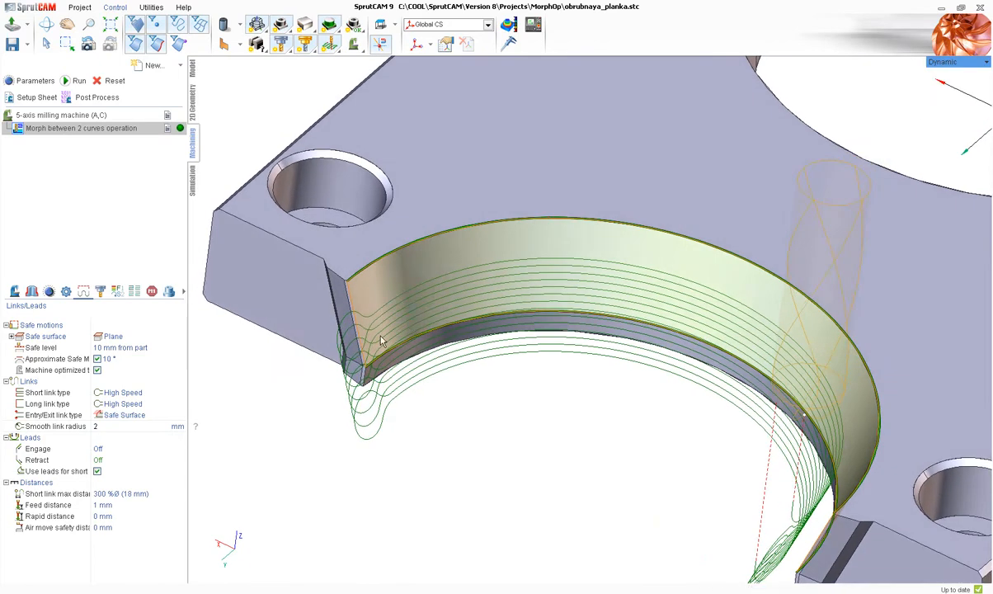
pyautogui.scroll(2, 412, 327)
# Change the short link type to Smooth and recalculate the toolpath
pyautogui.click(146, 393)
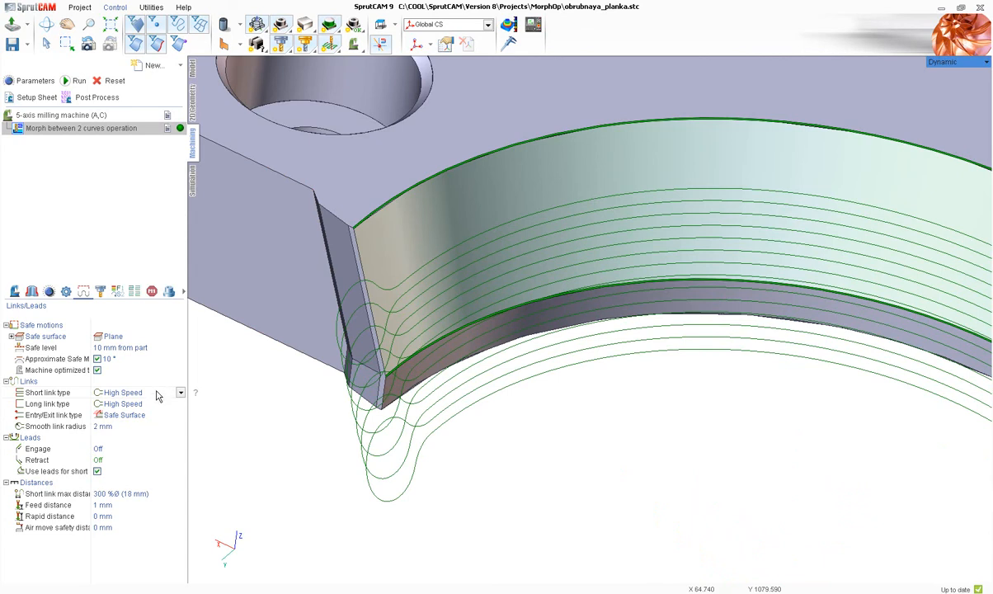
pyautogui.click(157, 393)
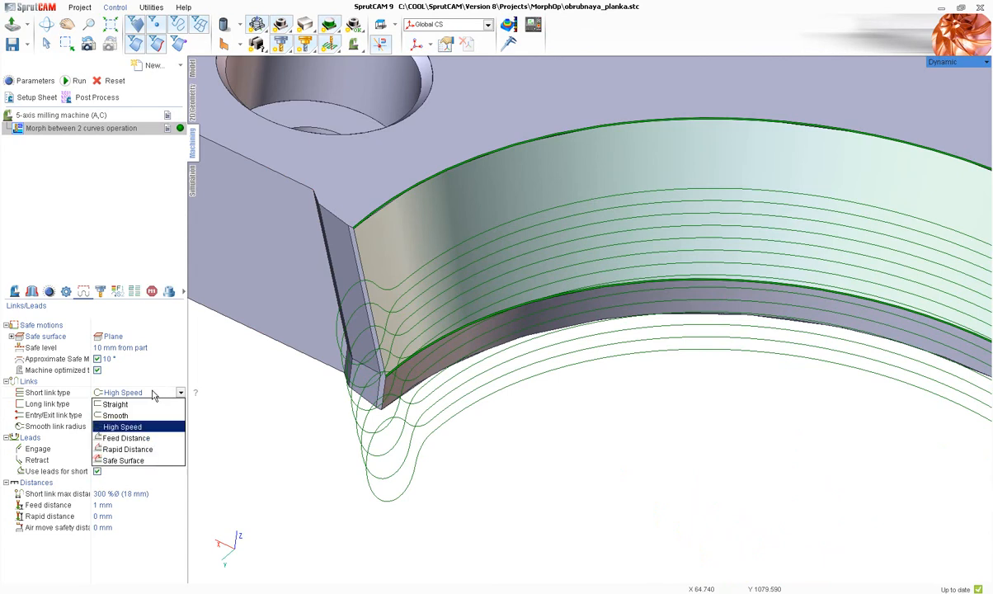
pyautogui.click(142, 416)
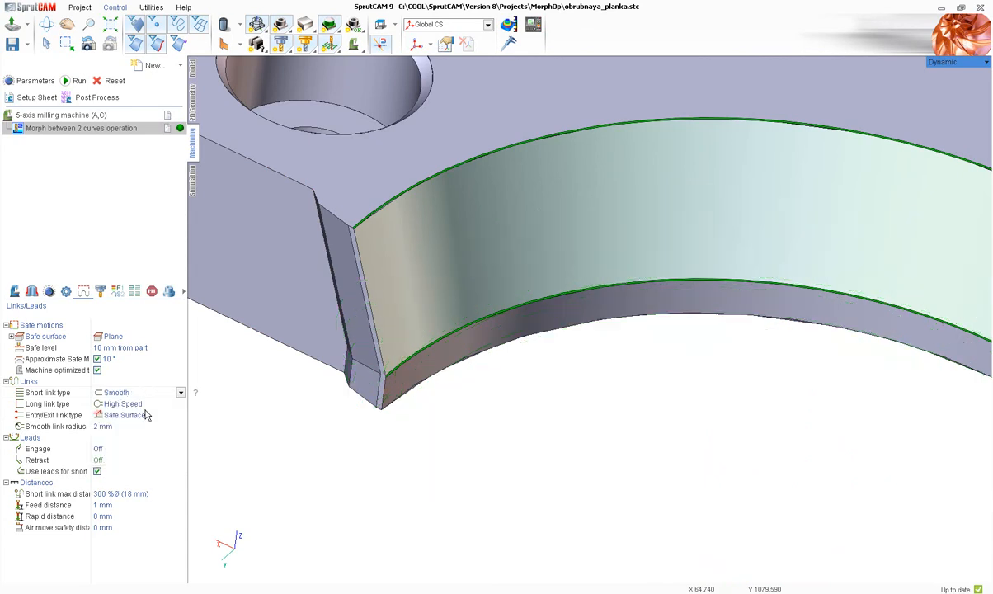
pyautogui.scroll(-3, 375, 435)
pyautogui.scroll(4, 374, 404)
pyautogui.moveTo(373, 399); pyautogui.dragTo(383, 346, button='right')
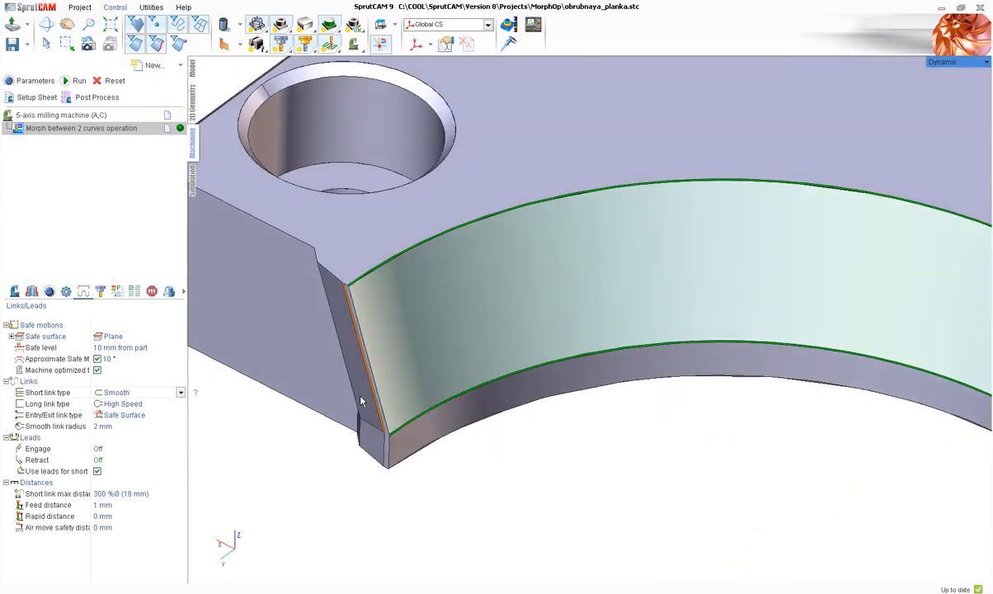
pyautogui.scroll(3, 383, 305)
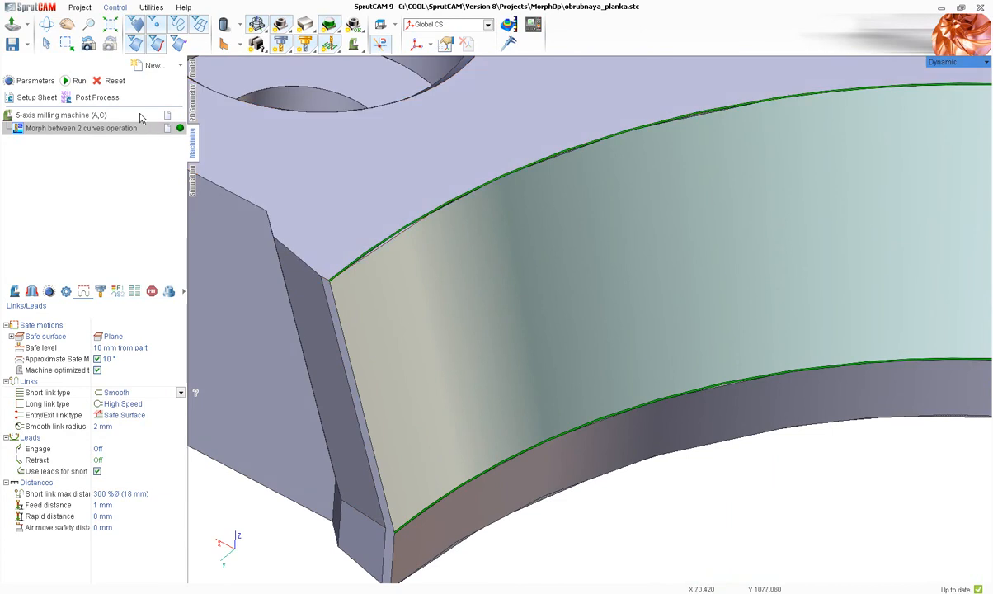
pyautogui.click(73, 80)
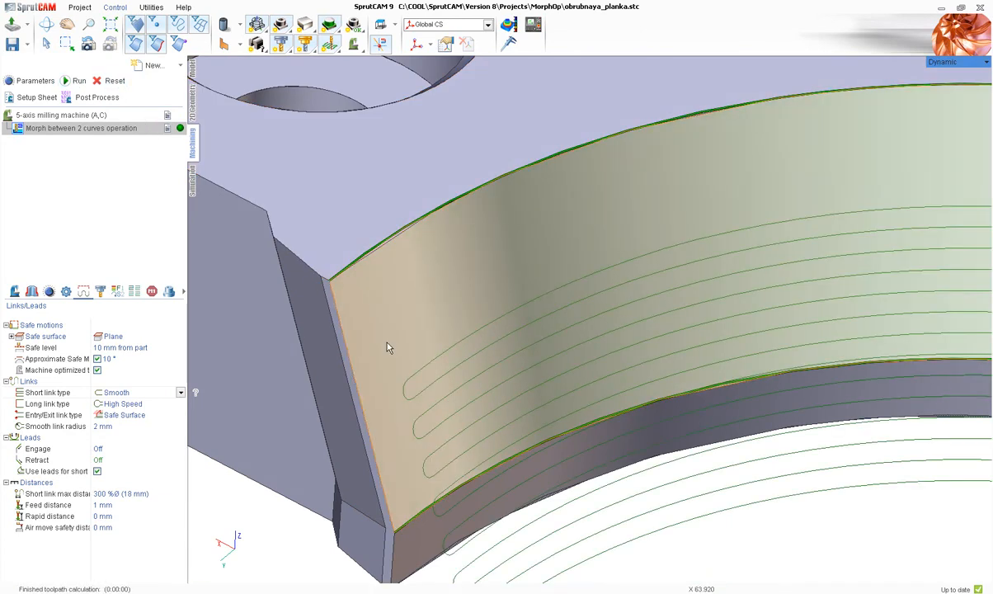
# Examine up close the smooth links joining neighbouring passes at the end of the recess wall
pyautogui.scroll(6, 388, 348)
pyautogui.scroll(2, 293, 312)
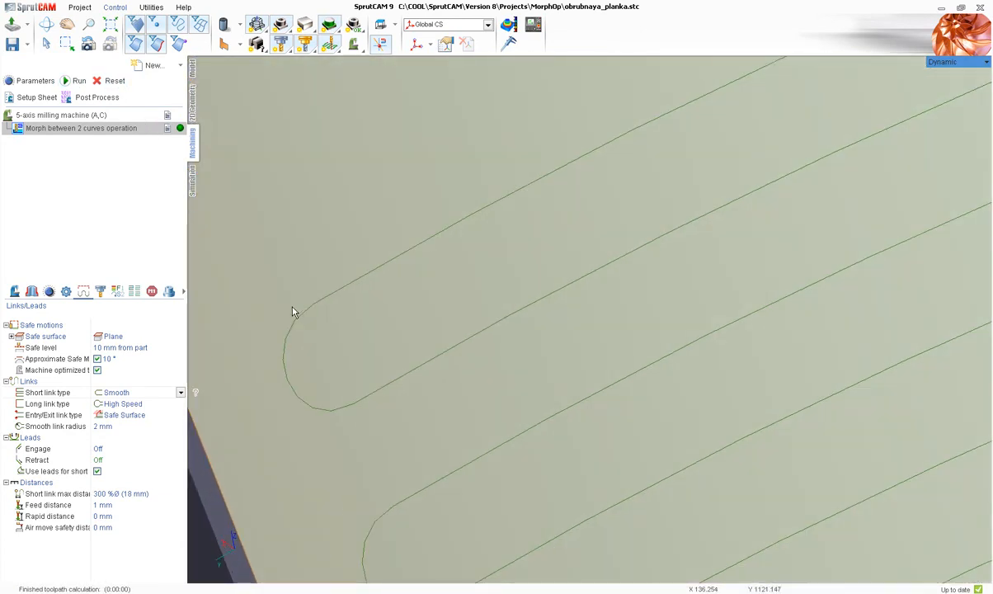
pyautogui.scroll(1, 361, 403)
pyautogui.scroll(-8, 365, 410)
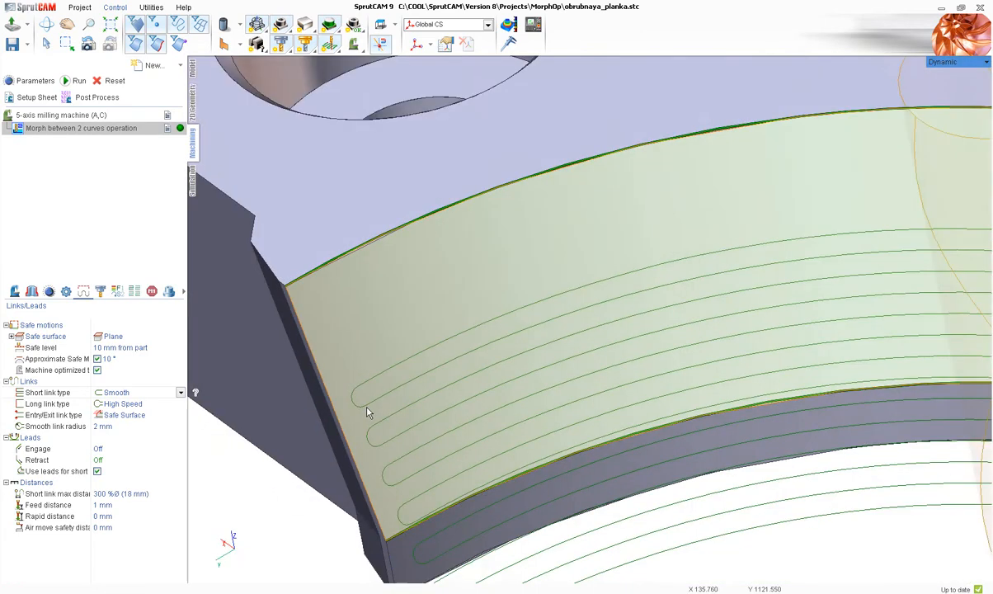
pyautogui.scroll(4, 380, 406)
pyautogui.scroll(-2, 402, 368)
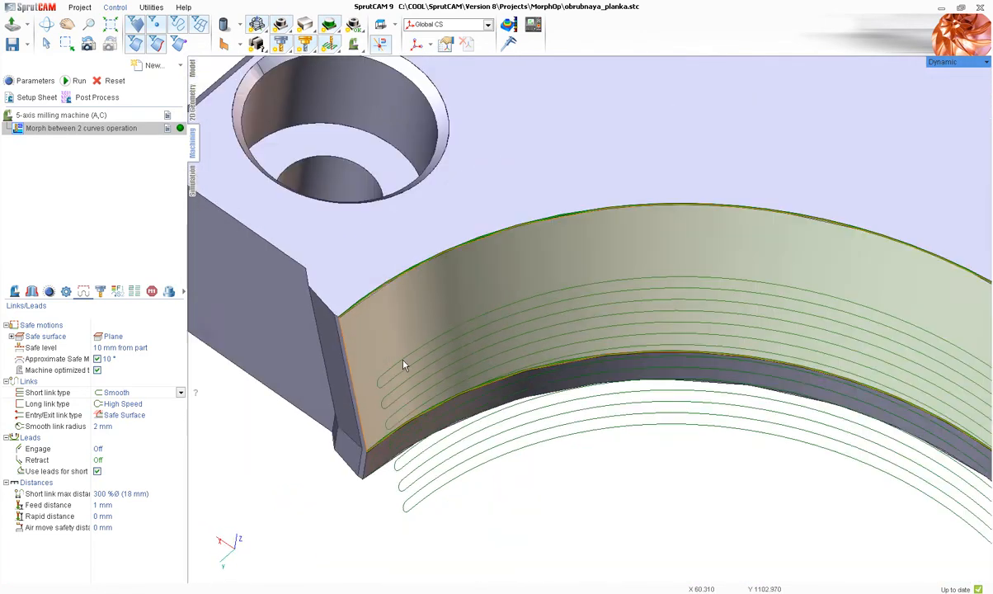
pyautogui.scroll(2, 401, 373)
pyautogui.scroll(1, 363, 382)
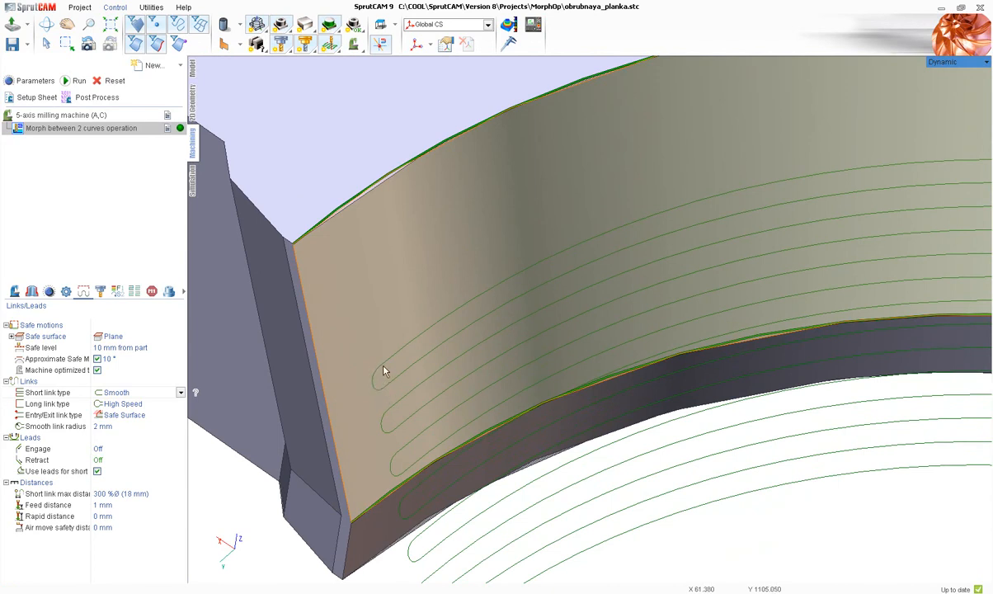
# Examine the opposite end of the recess, where the tool enters and leaves the toolpath beside the smooth links
pyautogui.scroll(-3, 376, 378)
pyautogui.scroll(-4, 376, 374)
pyautogui.moveTo(462, 322); pyautogui.dragTo(539, 397, button='middle')
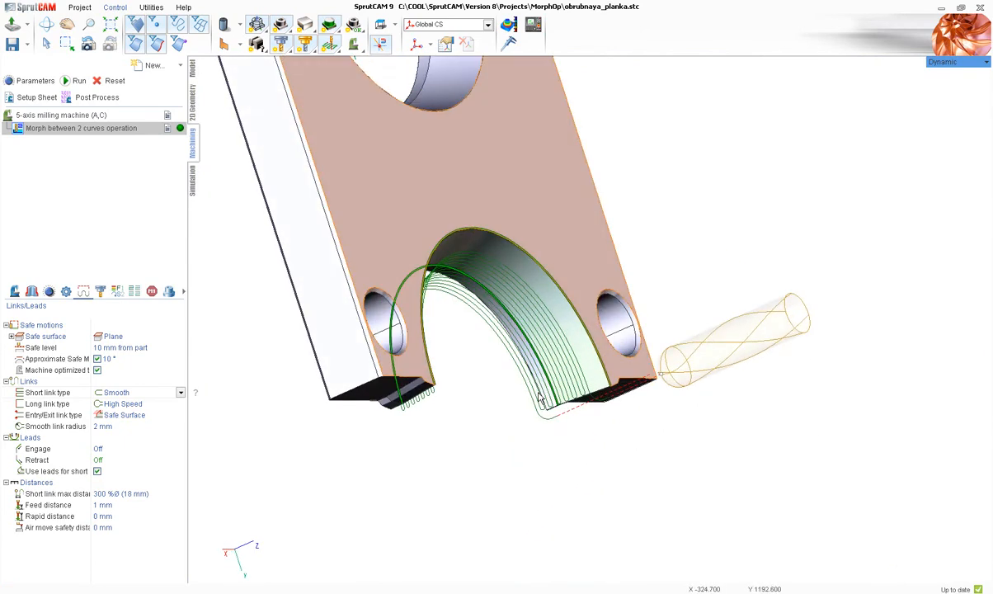
pyautogui.scroll(8, 523, 337)
pyautogui.moveTo(518, 339)
pyautogui.mouseDown(button='middle')
pyautogui.moveTo(510, 416)
pyautogui.moveTo(415, 324)
pyautogui.moveTo(534, 288)
pyautogui.moveTo(513, 319)
pyautogui.mouseUp(button='middle')
pyautogui.scroll(-5, 513, 319)
pyautogui.moveTo(441, 316); pyautogui.dragTo(606, 287, button='middle')
pyautogui.scroll(5, 507, 298)
pyautogui.scroll(5, 507, 298)
pyautogui.scroll(-5, 398, 336)
pyautogui.moveTo(394, 335); pyautogui.dragTo(483, 283, button='middle')
pyautogui.scroll(-5, 392, 306)
pyautogui.scroll(3, 483, 283)
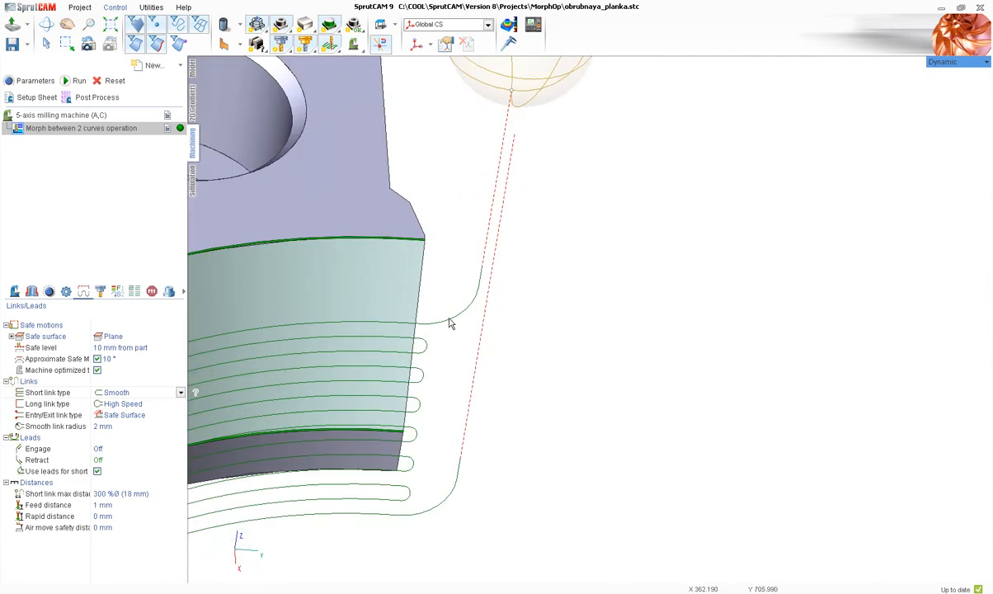
pyautogui.scroll(-5, 478, 295)
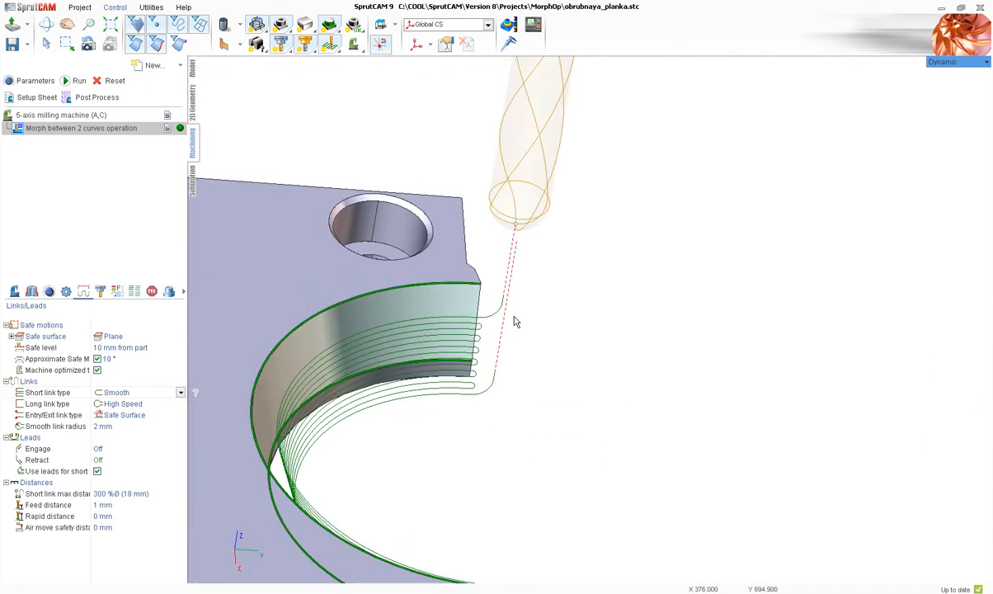
# Set the smooth link radius to 0 mm and recalculate the toolpath, checking the entry and exit at the recess end
pyautogui.scroll(6, 483, 322)
pyautogui.scroll(-5, 512, 301)
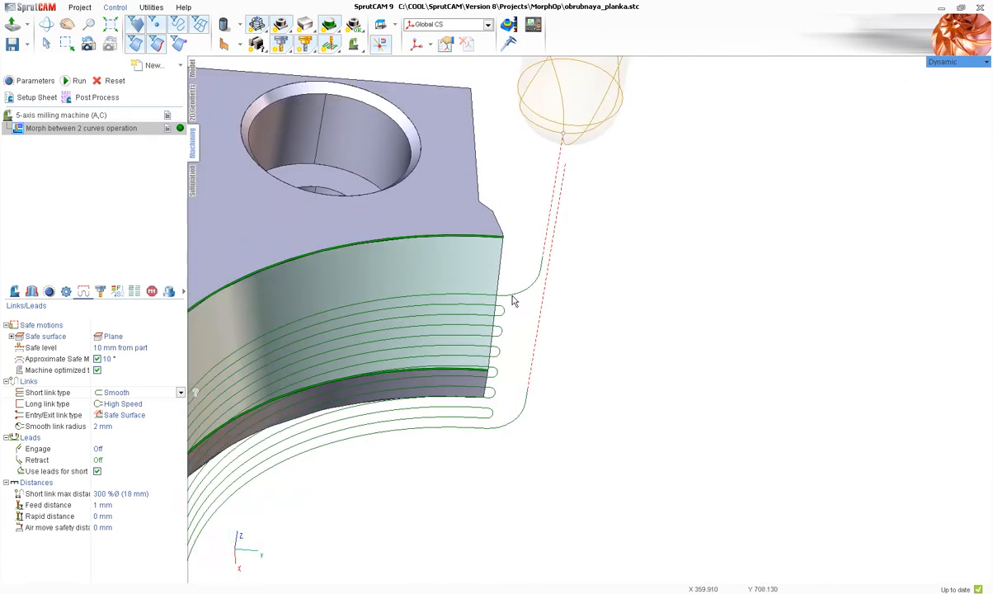
pyautogui.scroll(5, 516, 299)
pyautogui.scroll(-5, 493, 289)
pyautogui.scroll(1, 499, 286)
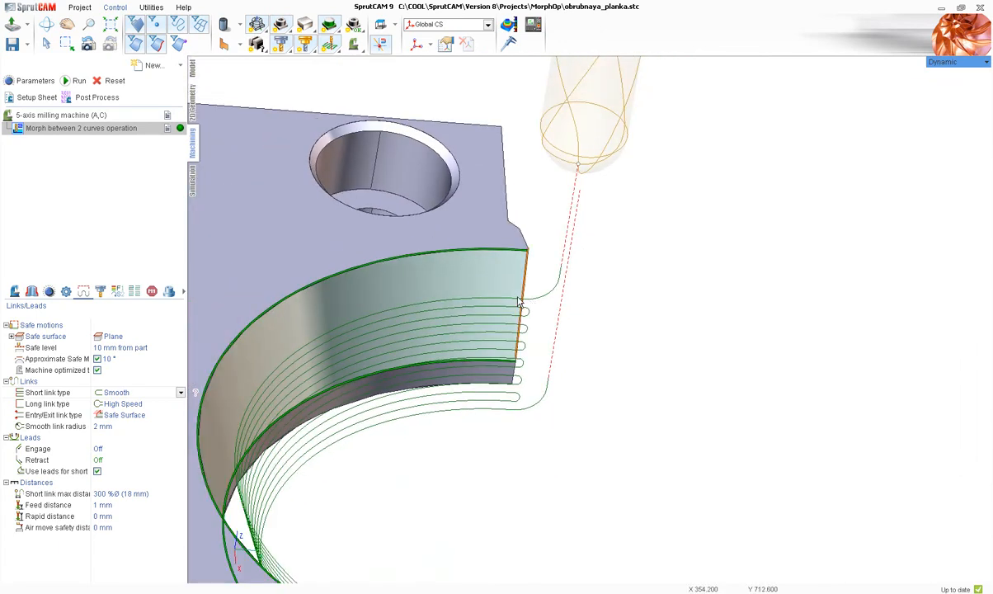
pyautogui.click(122, 425)
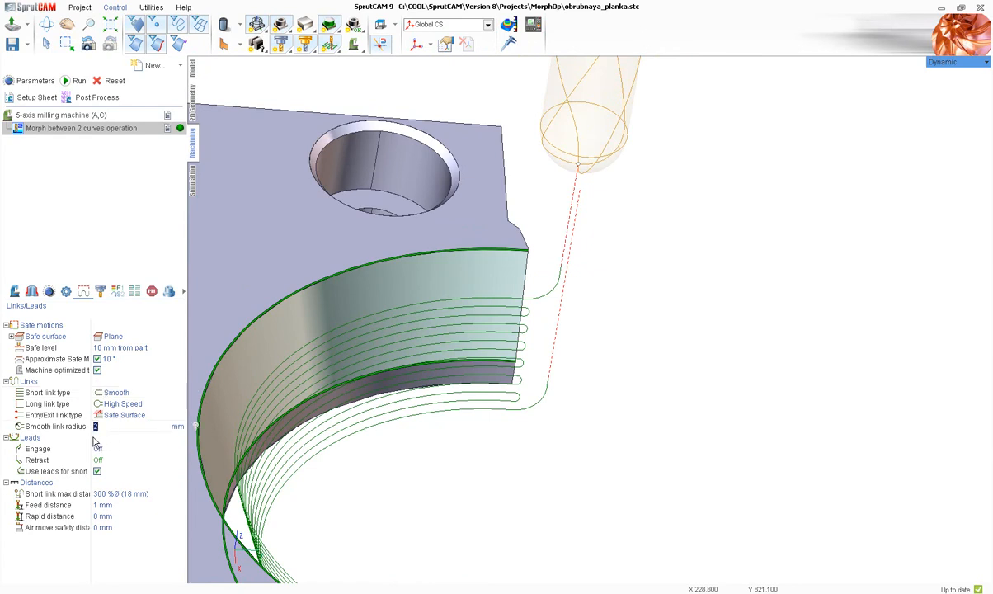
pyautogui.moveTo(90, 434); pyautogui.dragTo(93, 435)
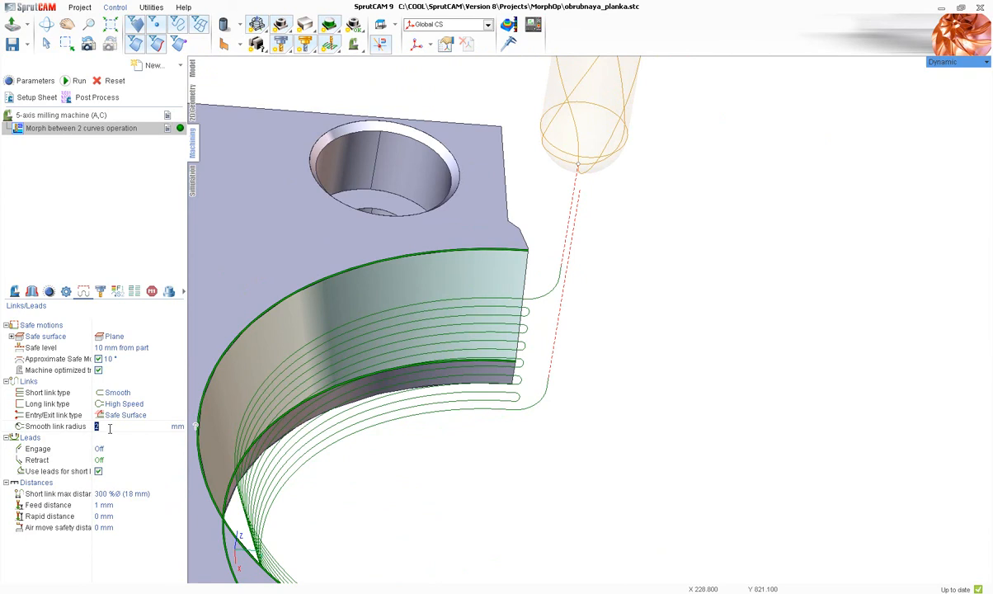
pyautogui.write('0')
pyautogui.press('Return')
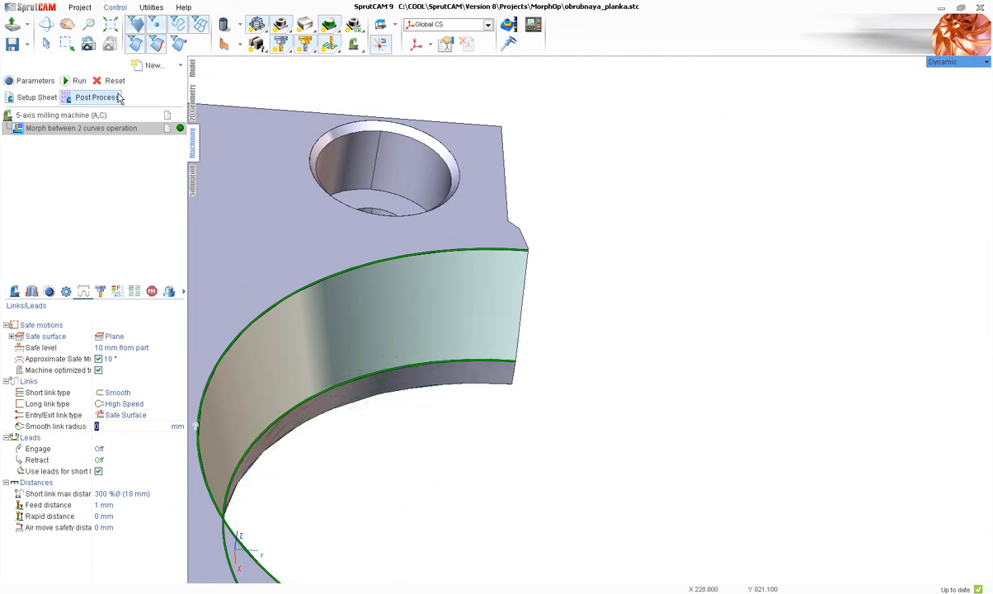
pyautogui.click(82, 80)
pyautogui.scroll(4, 523, 294)
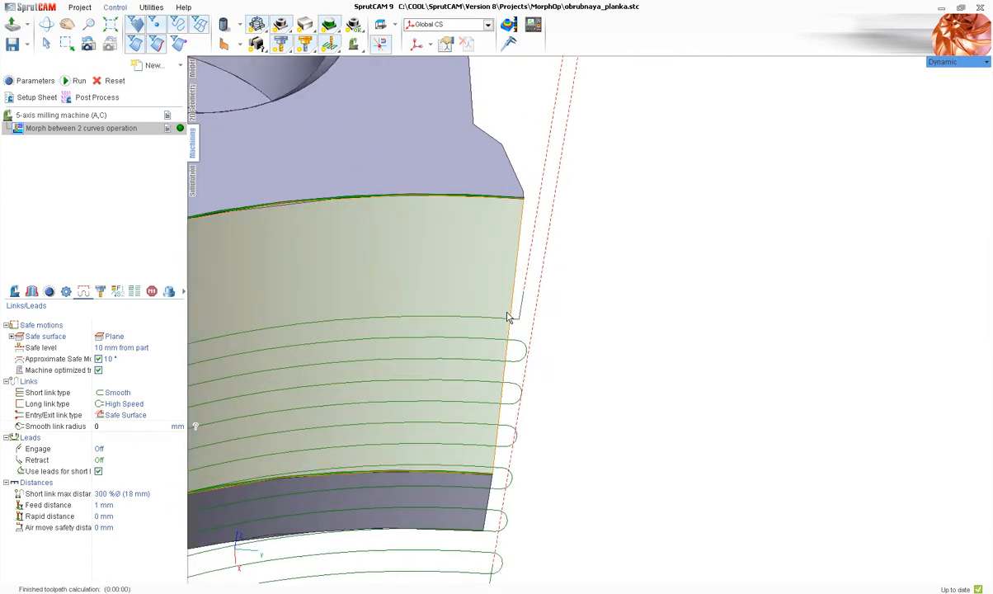
pyautogui.scroll(-3, 507, 312)
pyautogui.scroll(-3, 540, 308)
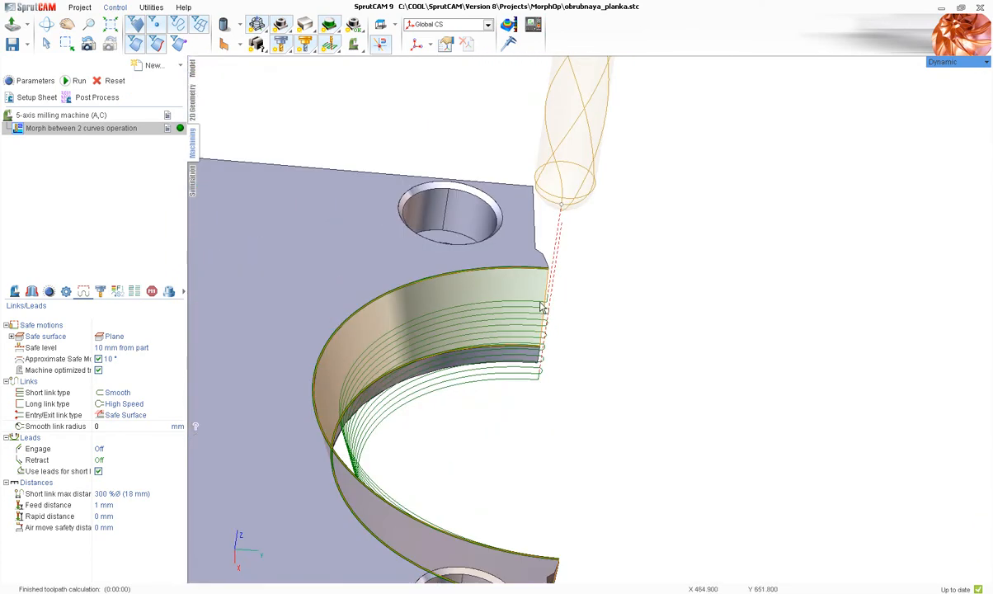
pyautogui.moveTo(497, 313); pyautogui.dragTo(531, 310, button='right')
pyautogui.scroll(4, 520, 293)
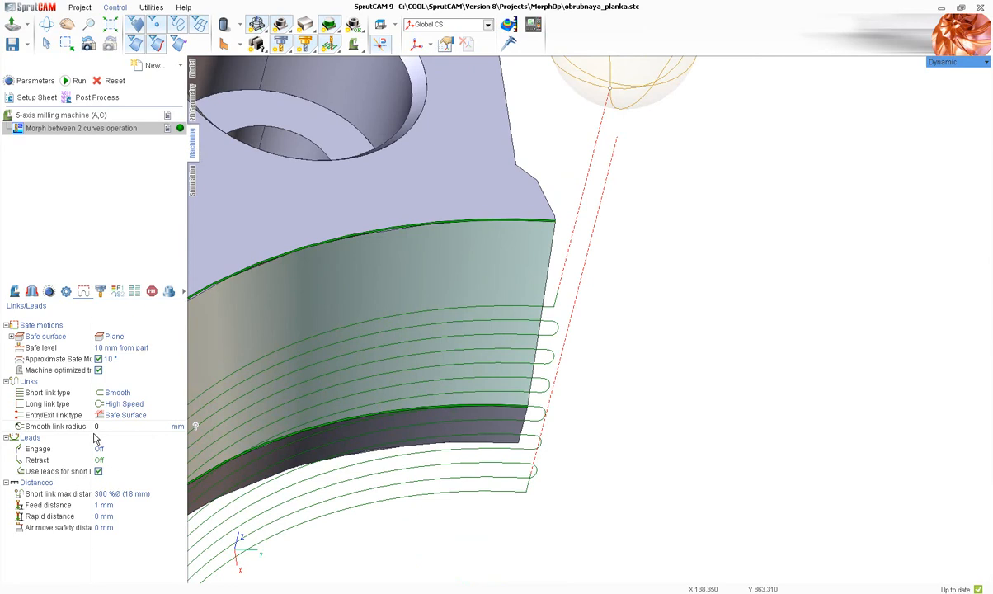
# Set the smooth link radius to 3 mm and recalculate the toolpath
pyautogui.moveTo(94, 434)
pyautogui.mouseDown()
pyautogui.moveTo(103, 434)
pyautogui.moveTo(94, 434)
pyautogui.mouseUp()
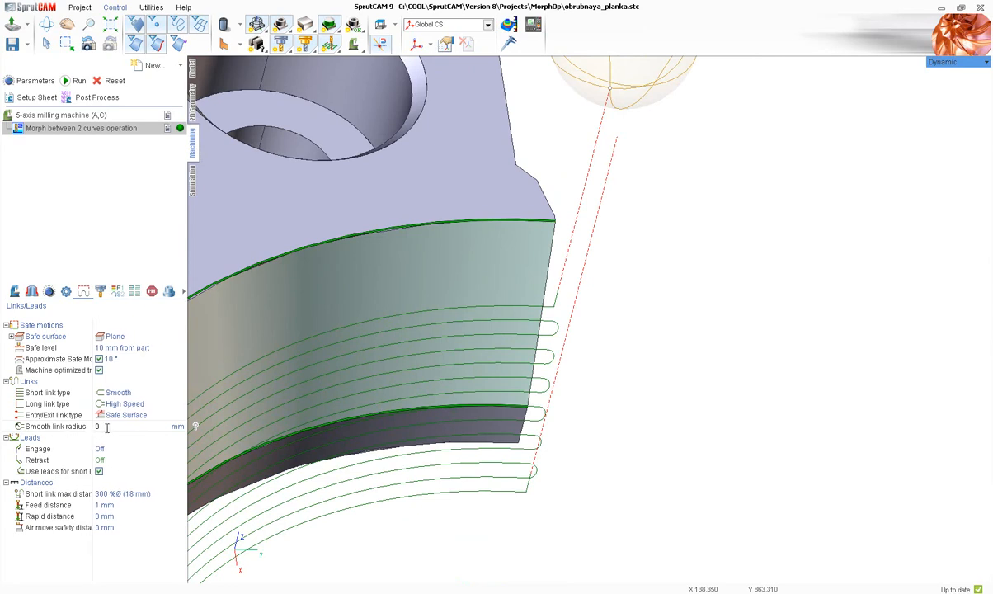
pyautogui.click(132, 394)
pyautogui.click(132, 404)
pyautogui.click(132, 426)
pyautogui.press('Return')
pyautogui.click(75, 80)
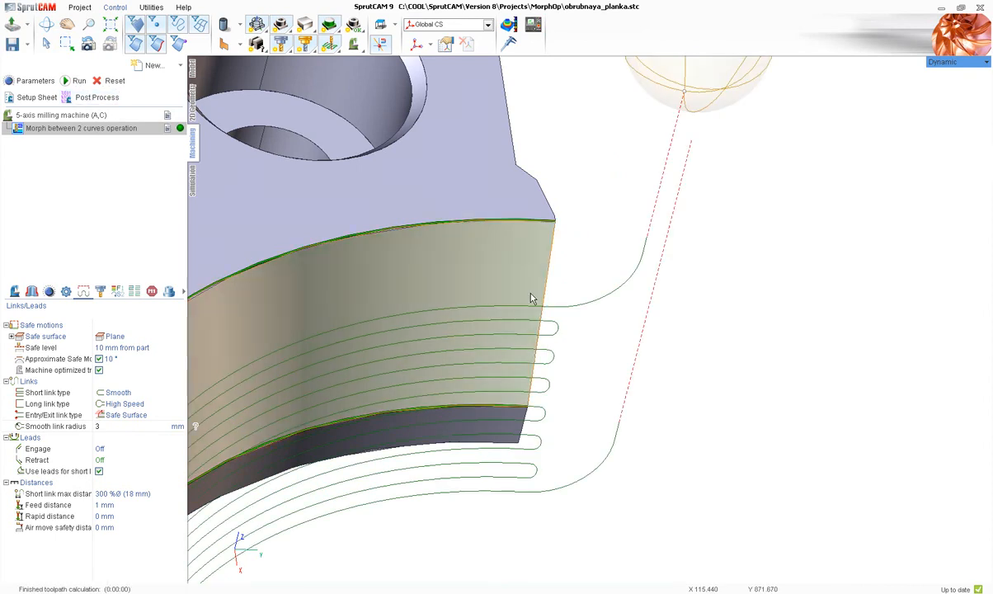
# Examine the recalculated entry and exit arcs and the links at both ends of the recess wall
pyautogui.scroll(-6, 614, 367)
pyautogui.moveTo(616, 377); pyautogui.dragTo(440, 338, button='middle')
pyautogui.scroll(-3, 534, 352)
pyautogui.scroll(5, 476, 348)
pyautogui.scroll(5, 395, 404)
pyautogui.scroll(-6, 412, 361)
pyautogui.scroll(3, 380, 367)
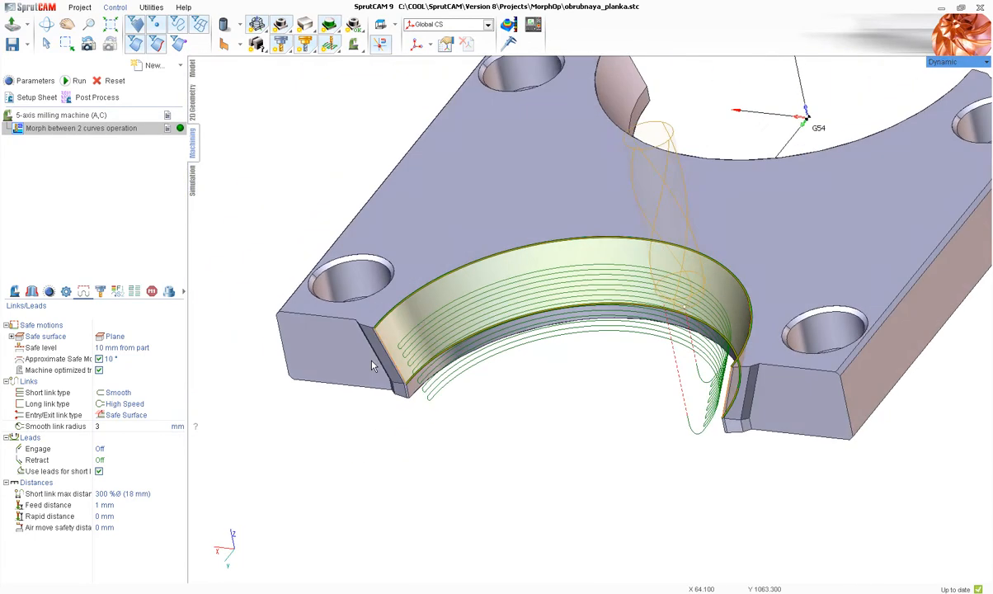
# Switch the strategy to Across, recalculate the toolpath and check the passes along the recess wall
pyautogui.click(48, 292)
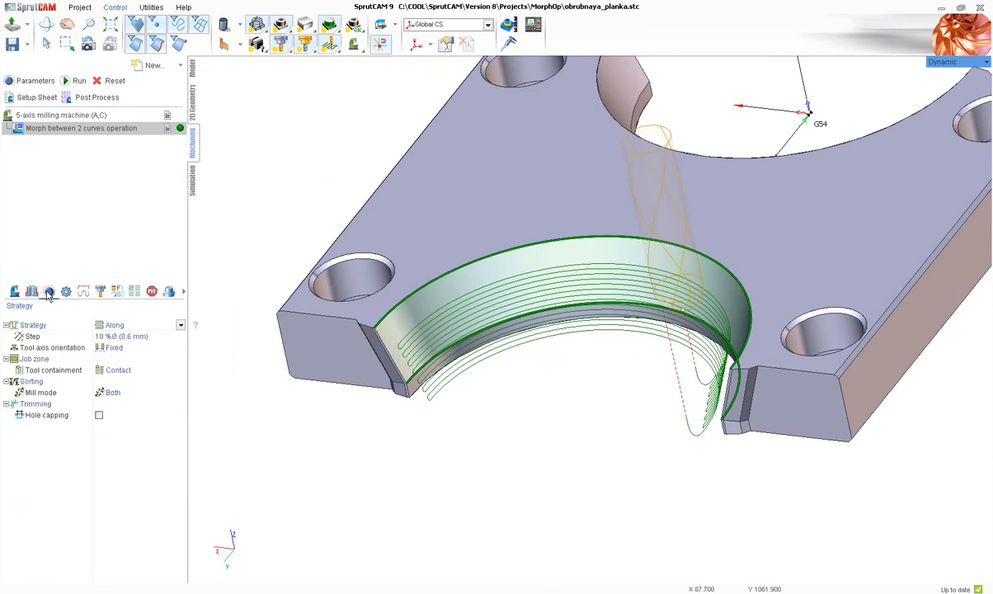
pyautogui.click(145, 324)
pyautogui.click(115, 336)
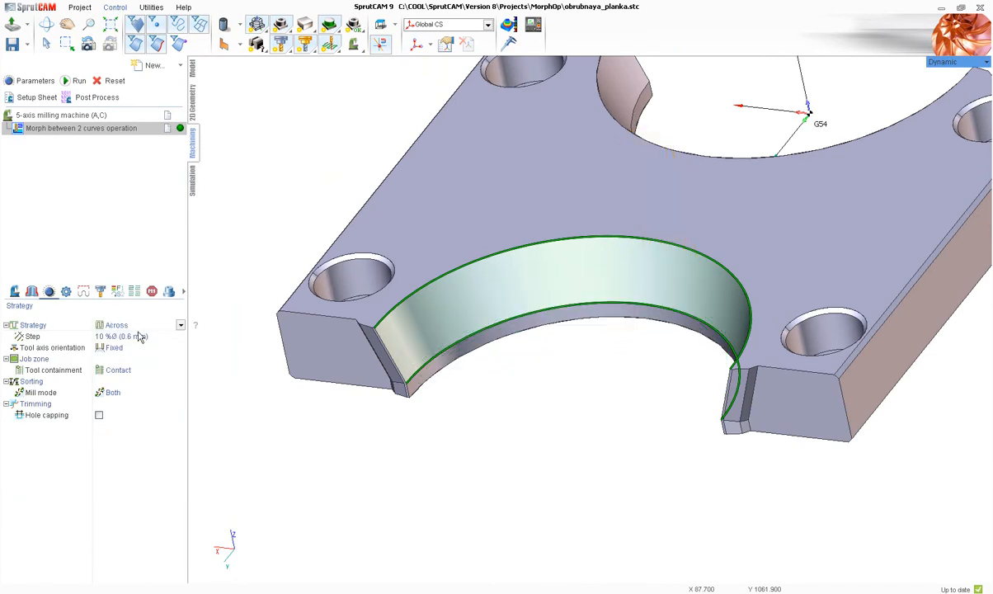
pyautogui.moveTo(315, 281); pyautogui.dragTo(319, 217, button='right')
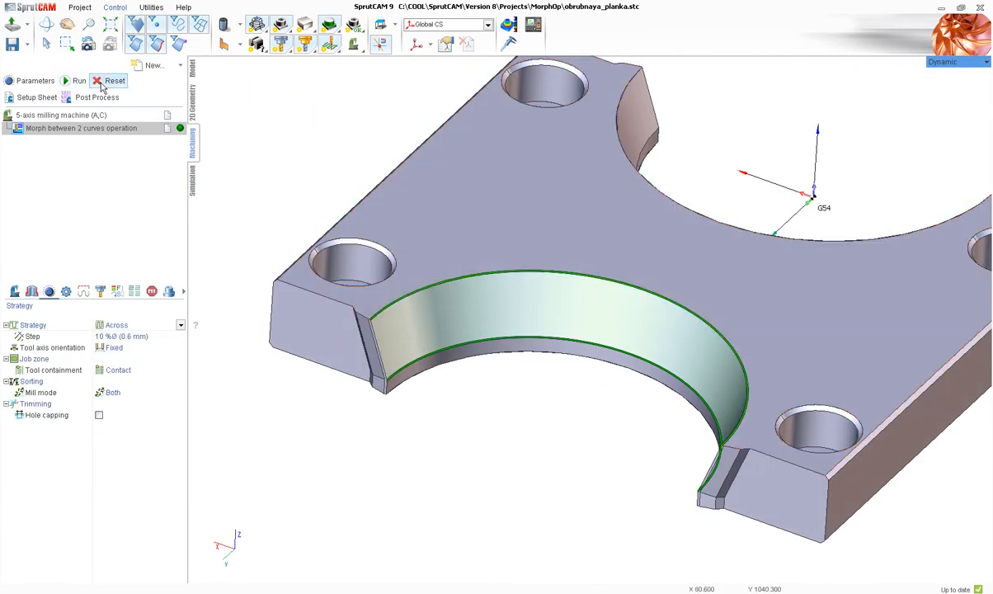
pyautogui.click(75, 80)
pyautogui.scroll(5, 370, 353)
pyautogui.moveTo(381, 356)
pyautogui.mouseDown(button='right')
pyautogui.moveTo(366, 351)
pyautogui.moveTo(371, 358)
pyautogui.mouseUp(button='right')
pyautogui.scroll(-5, 371, 359)
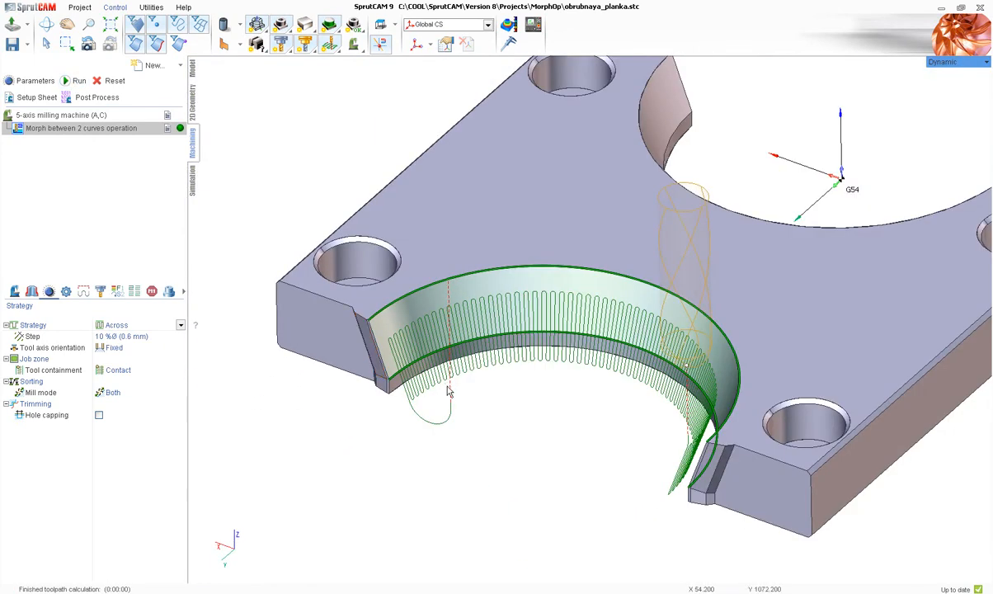
pyautogui.scroll(3, 338, 375)
pyautogui.moveTo(297, 379); pyautogui.dragTo(384, 361, button='right')
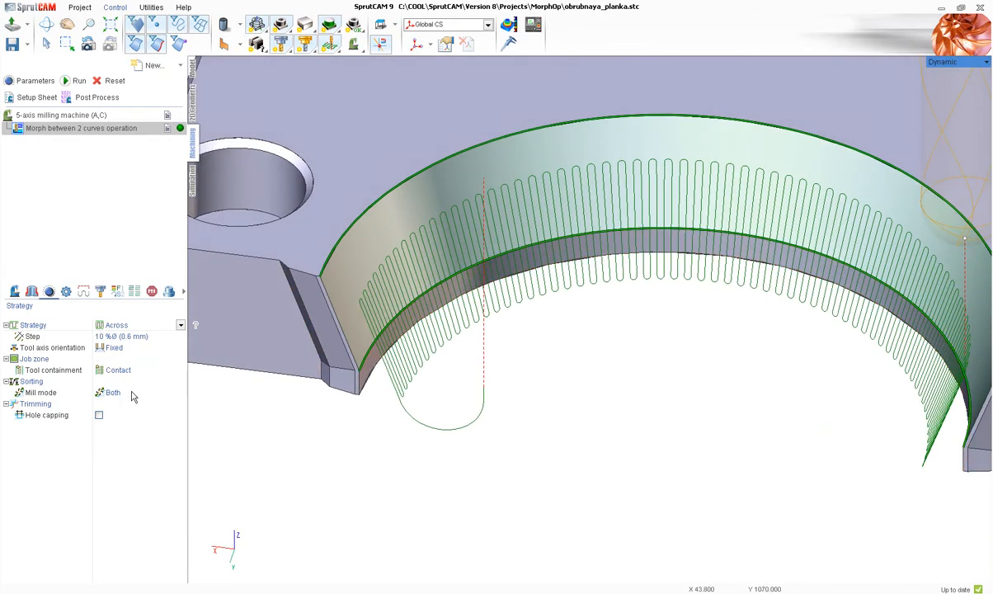
# Change the mill mode to Conventional and recalculate the toolpath, checking the passes on the recess wall
pyautogui.click(132, 394)
pyautogui.click(125, 415)
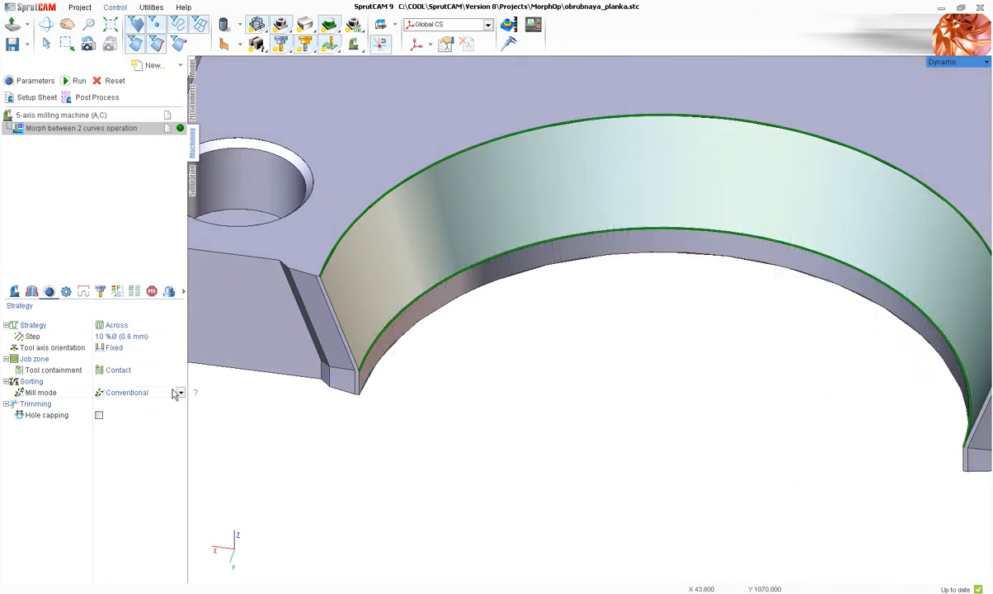
pyautogui.click(78, 83)
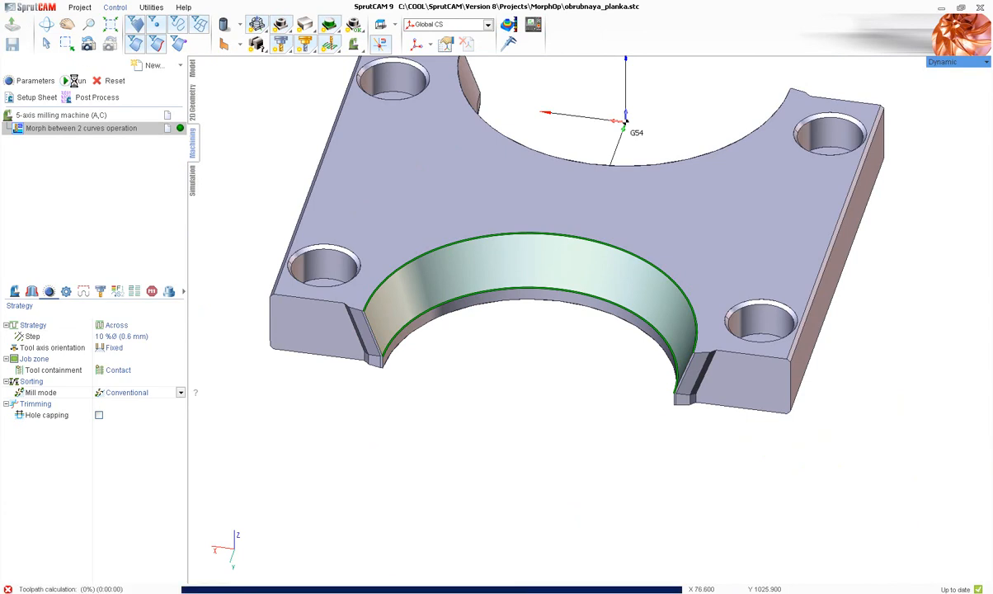
pyautogui.moveTo(329, 208); pyautogui.dragTo(372, 222, button='right')
pyautogui.scroll(5, 429, 329)
pyautogui.moveTo(424, 332); pyautogui.dragTo(350, 306, button='right')
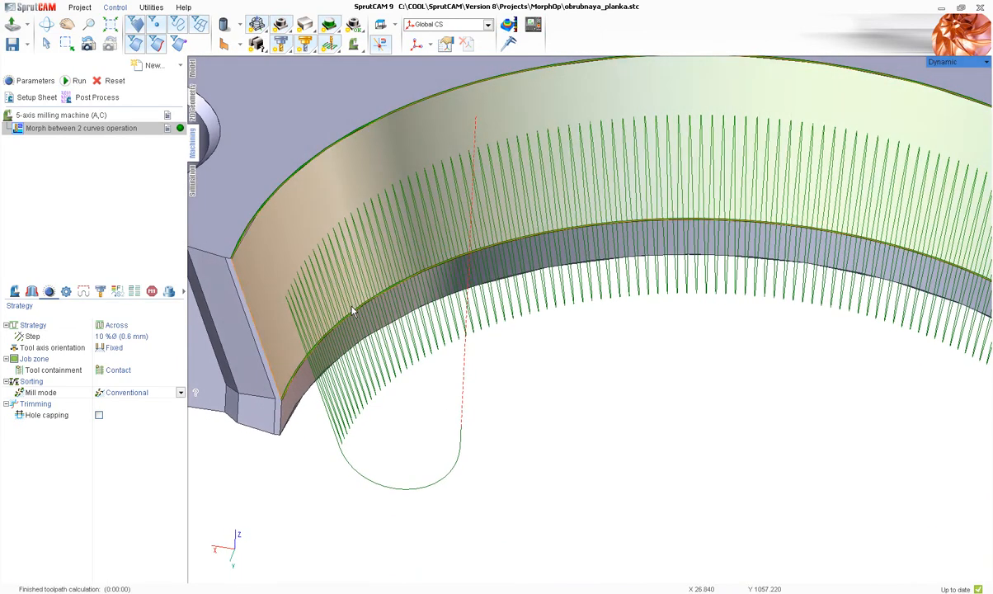
# Change the short link type to High Speed, recalculate the toolpath and check the links between the crosswise passes
pyautogui.click(84, 292)
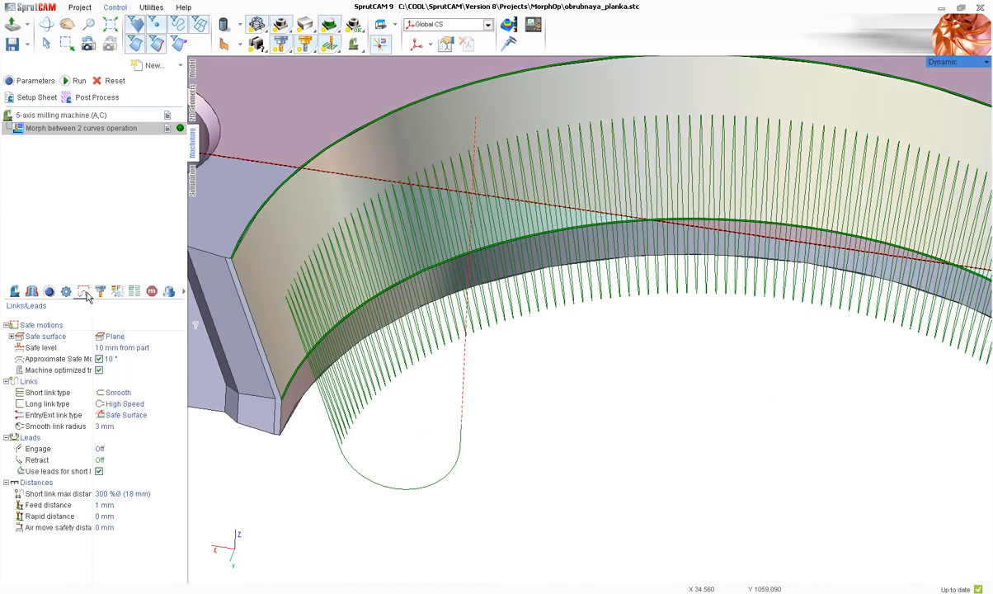
pyautogui.click(144, 395)
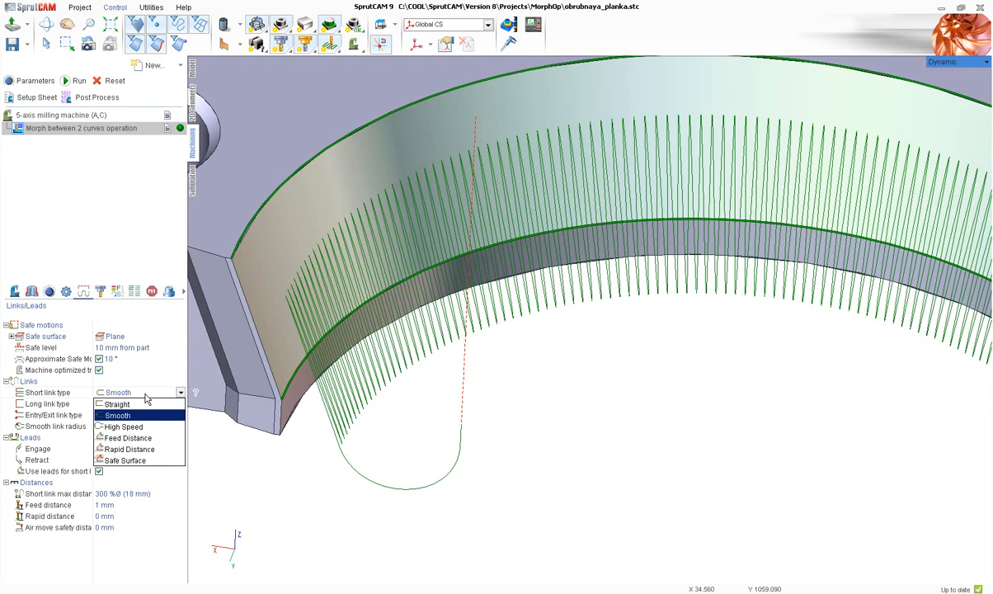
pyautogui.click(120, 426)
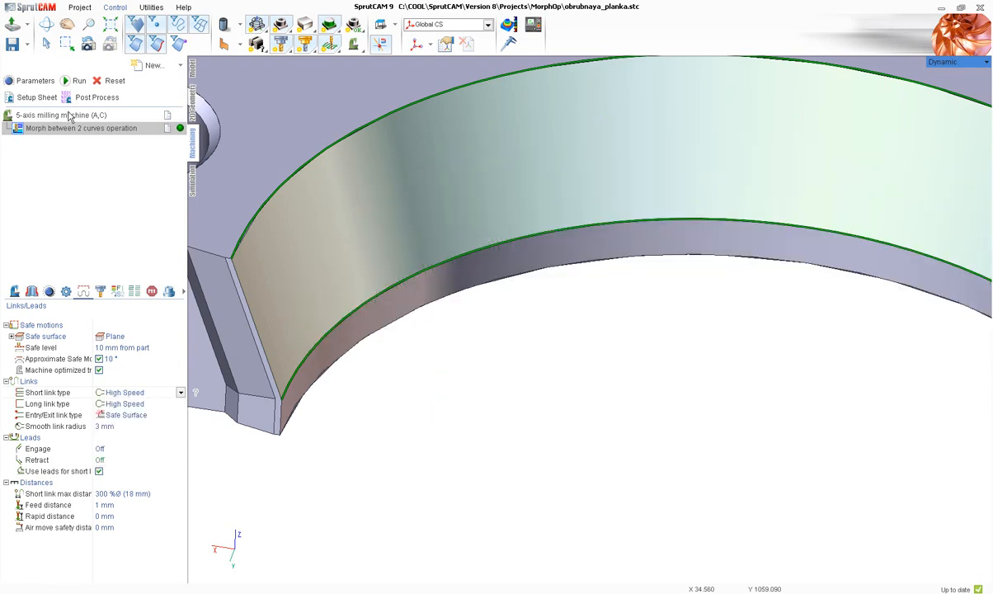
pyautogui.click(78, 81)
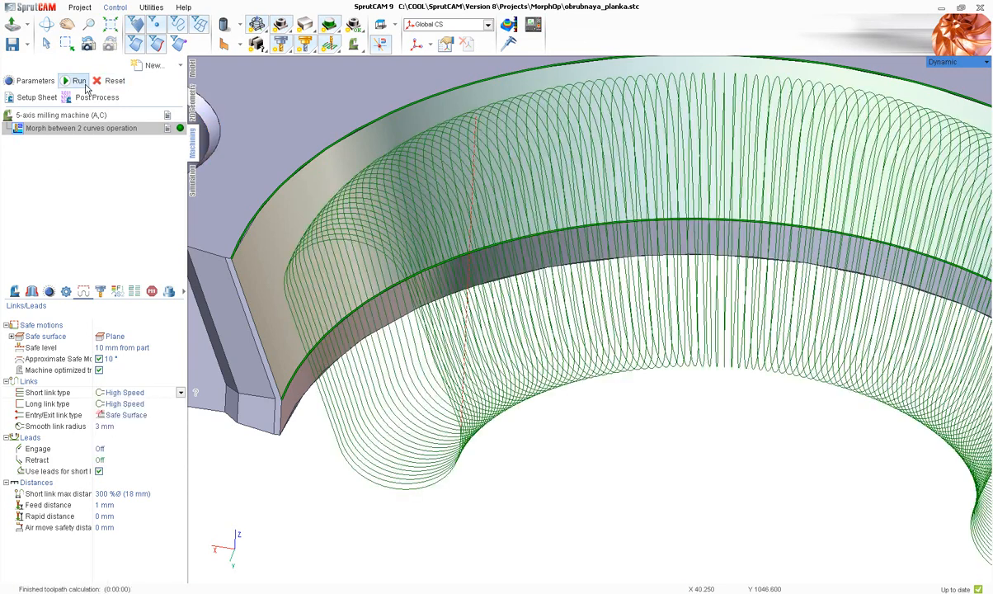
pyautogui.scroll(-8, 361, 319)
pyautogui.scroll(6, 350, 330)
pyautogui.moveTo(306, 350); pyautogui.dragTo(333, 348, button='middle')
pyautogui.scroll(-5, 343, 376)
pyautogui.scroll(5, 363, 354)
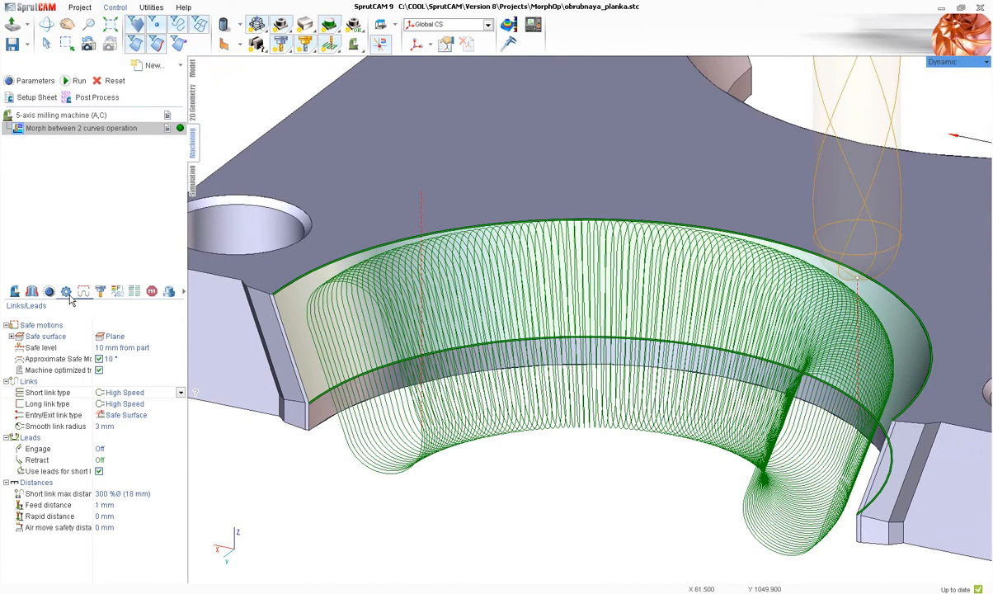
# Switch the strategy to Along, leaving the mill mode at Conventional, and recalculate the toolpath
pyautogui.click(51, 293)
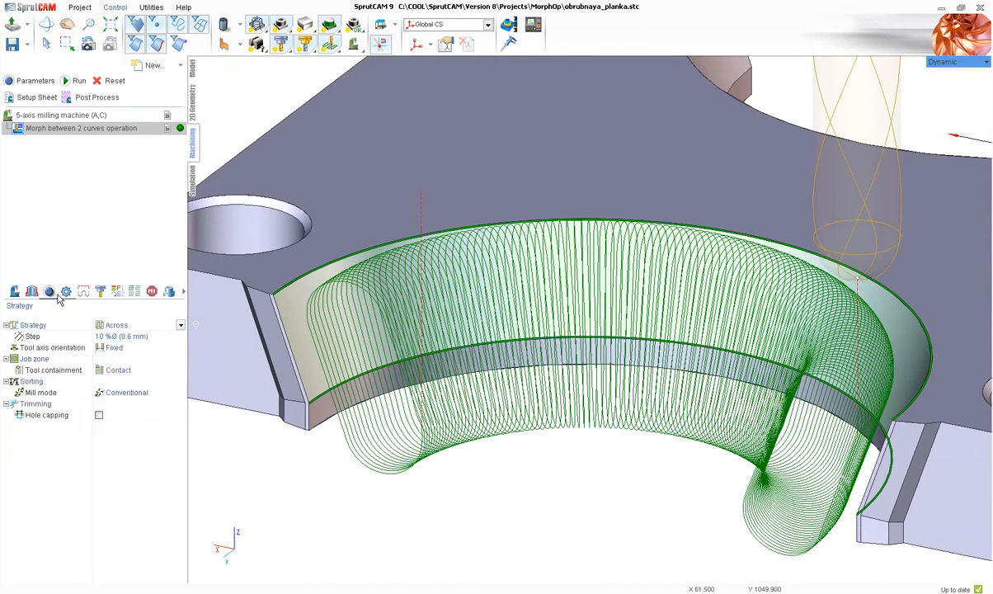
pyautogui.click(104, 329)
pyautogui.click(116, 337)
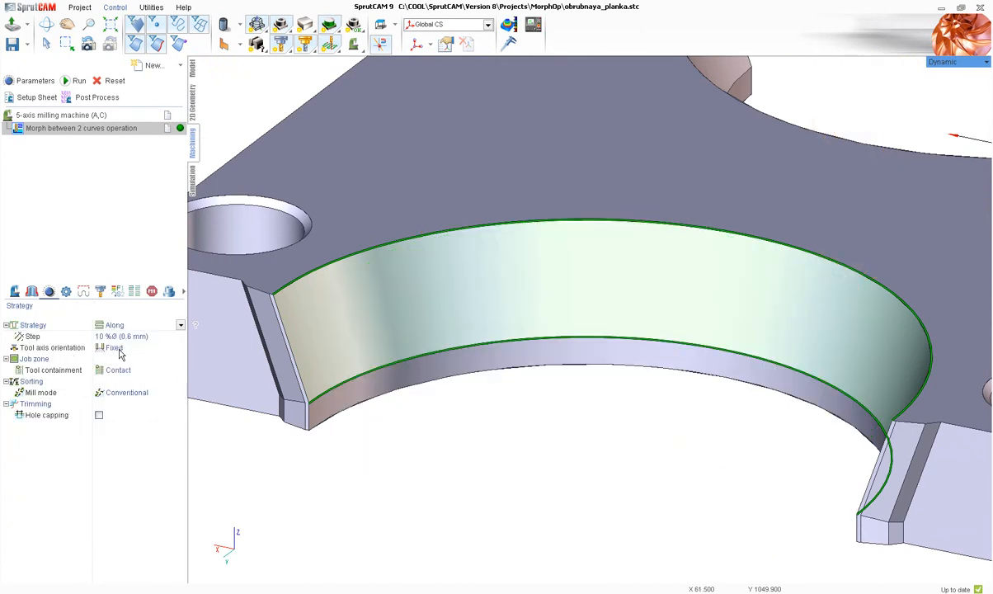
pyautogui.click(120, 393)
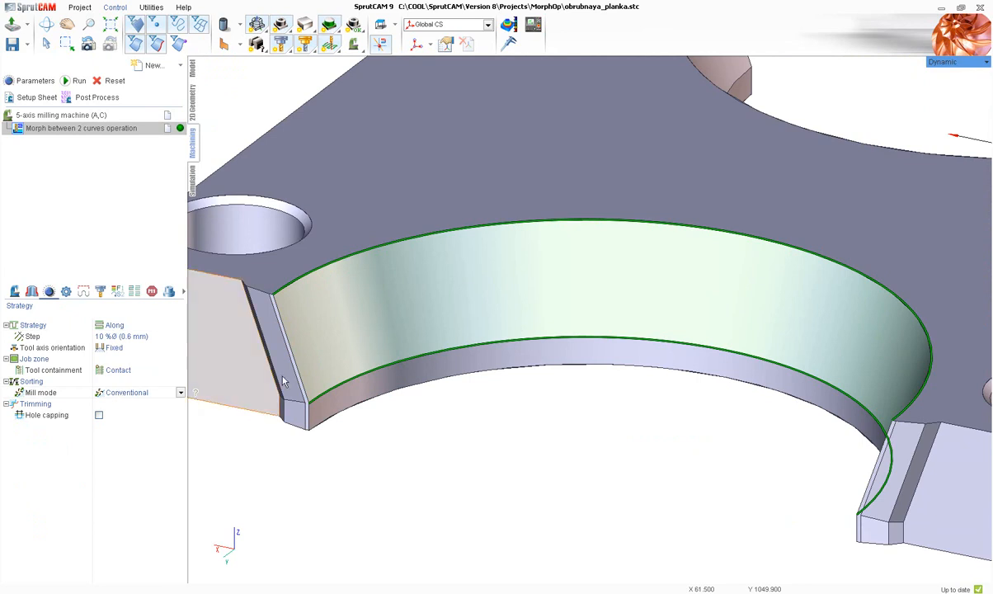
pyautogui.scroll(-4, 340, 371)
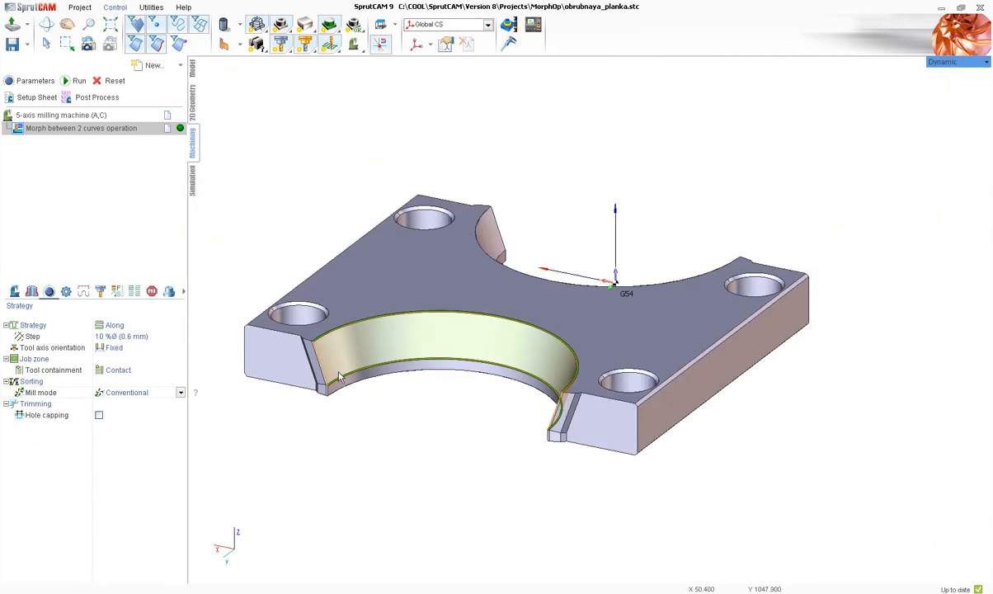
pyautogui.click(81, 83)
# Examine the long High Speed links that return across the recess between the conventional passes
pyautogui.moveTo(461, 212); pyautogui.dragTo(448, 206, button='middle')
pyautogui.moveTo(325, 513); pyautogui.dragTo(398, 330, button='middle')
pyautogui.scroll(1, 398, 330)
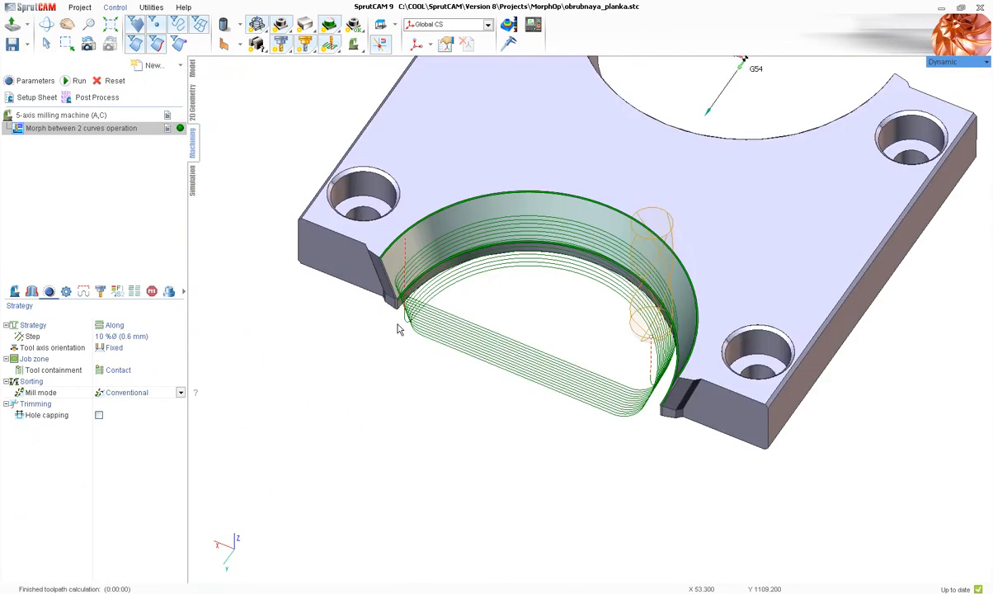
pyautogui.scroll(4, 478, 276)
pyautogui.moveTo(455, 236); pyautogui.dragTo(460, 204, button='middle')
pyautogui.scroll(-4, 452, 247)
pyautogui.scroll(4, 374, 276)
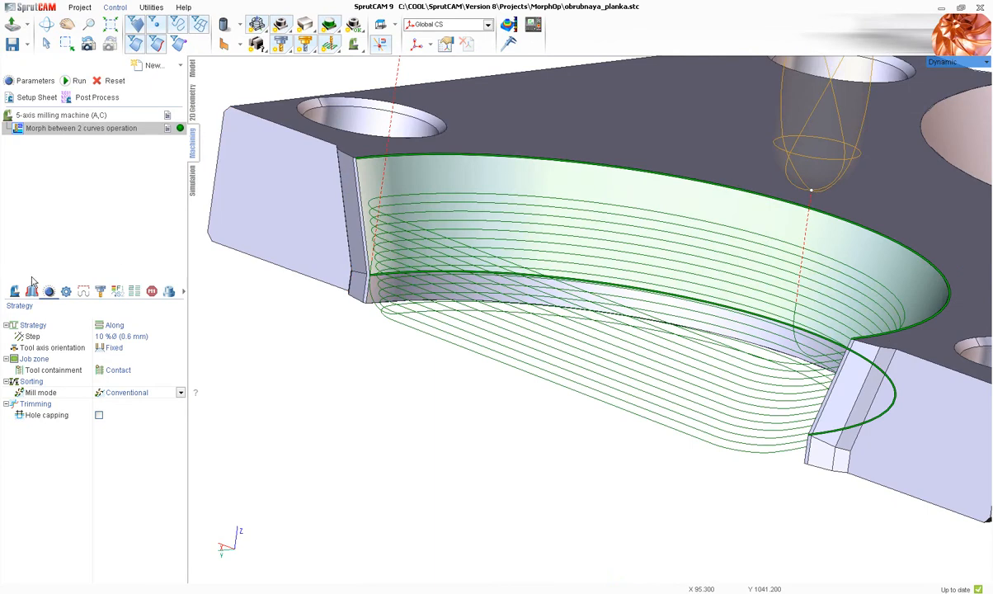
# Change the long link type to Straight, recalculate the toolpath and check the return links across the recess
pyautogui.click(82, 293)
pyautogui.click(149, 404)
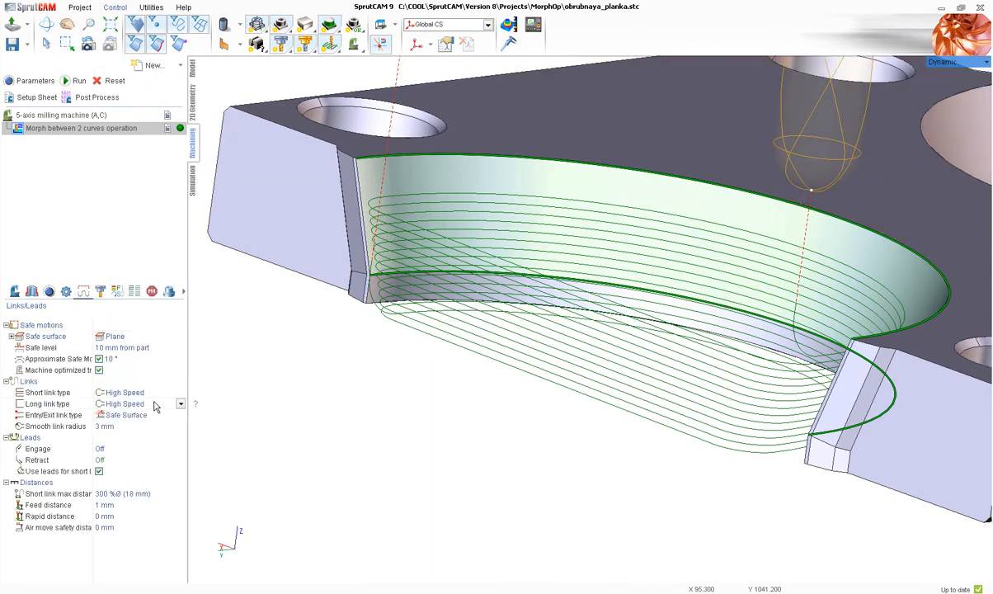
pyautogui.click(153, 406)
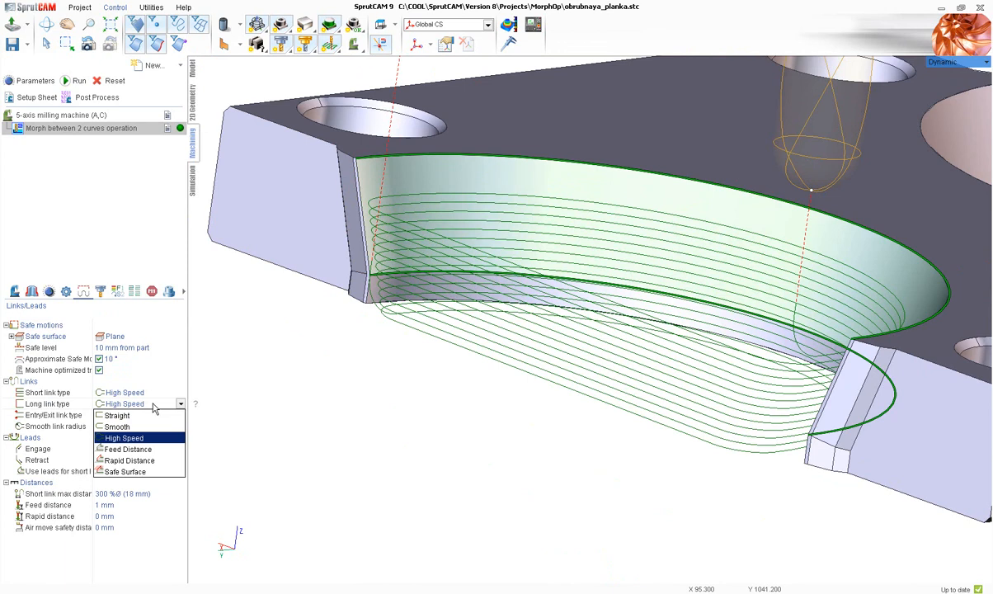
pyautogui.click(150, 415)
pyautogui.click(79, 81)
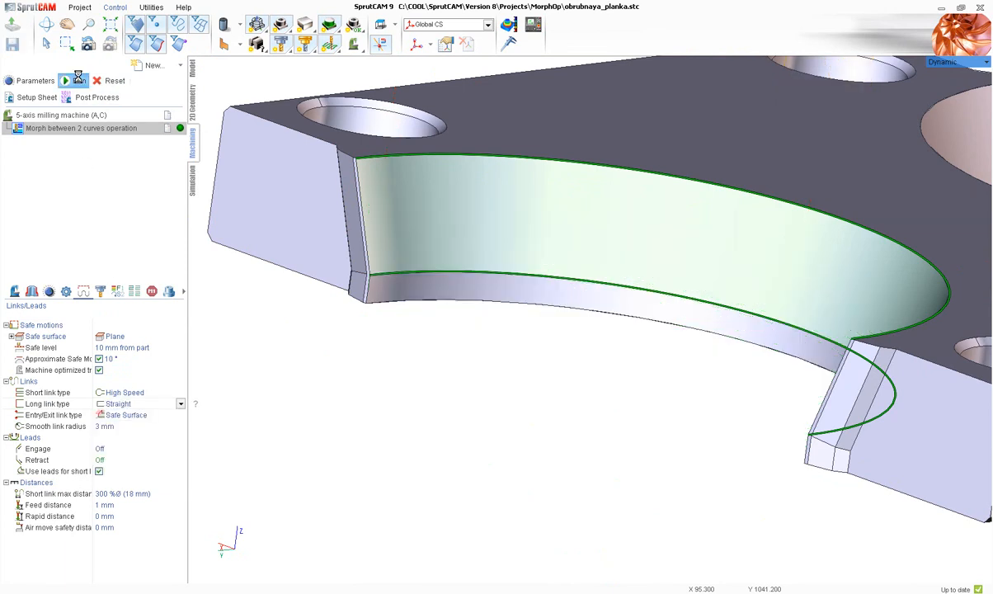
pyautogui.scroll(-5, 318, 182)
pyautogui.moveTo(317, 180); pyautogui.dragTo(323, 221, button='middle')
pyautogui.scroll(3, 303, 235)
# Change the long link type to Smooth, recalculate the toolpath and check the return links across the recess
pyautogui.click(133, 404)
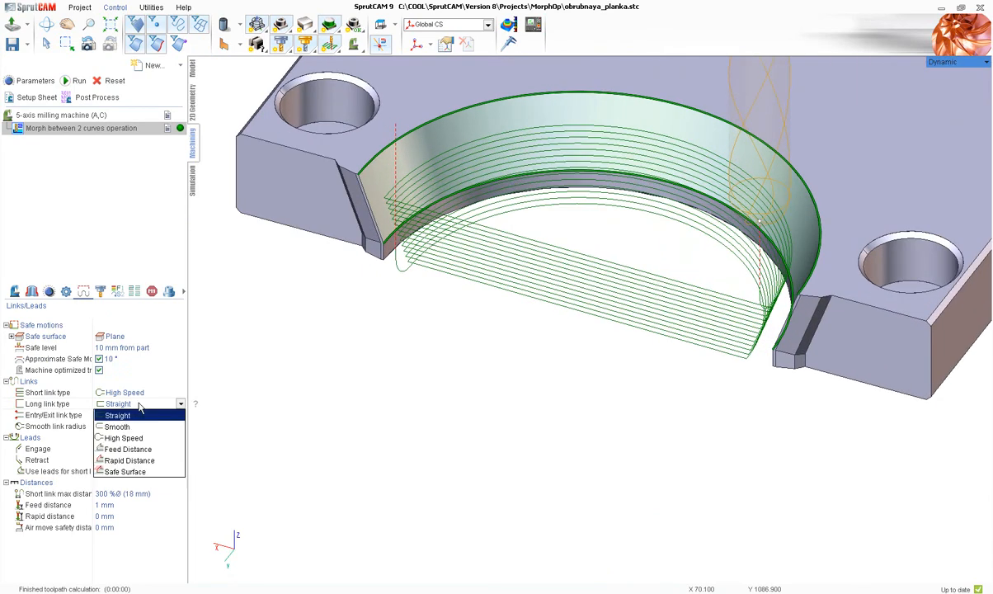
pyautogui.click(137, 425)
pyautogui.click(77, 82)
pyautogui.moveTo(387, 182)
pyautogui.mouseDown(button='middle')
pyautogui.moveTo(398, 265)
pyautogui.moveTo(388, 173)
pyautogui.mouseUp(button='middle')
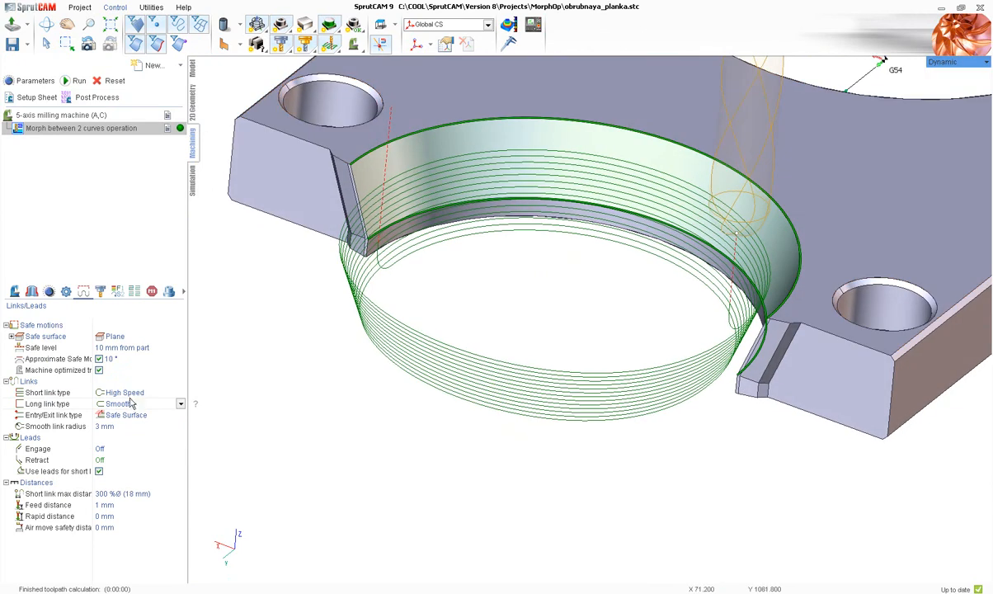
# Change the long link type to High Speed, recalculate the toolpath and check the return links across the recess
pyautogui.click(134, 404)
pyautogui.click(142, 438)
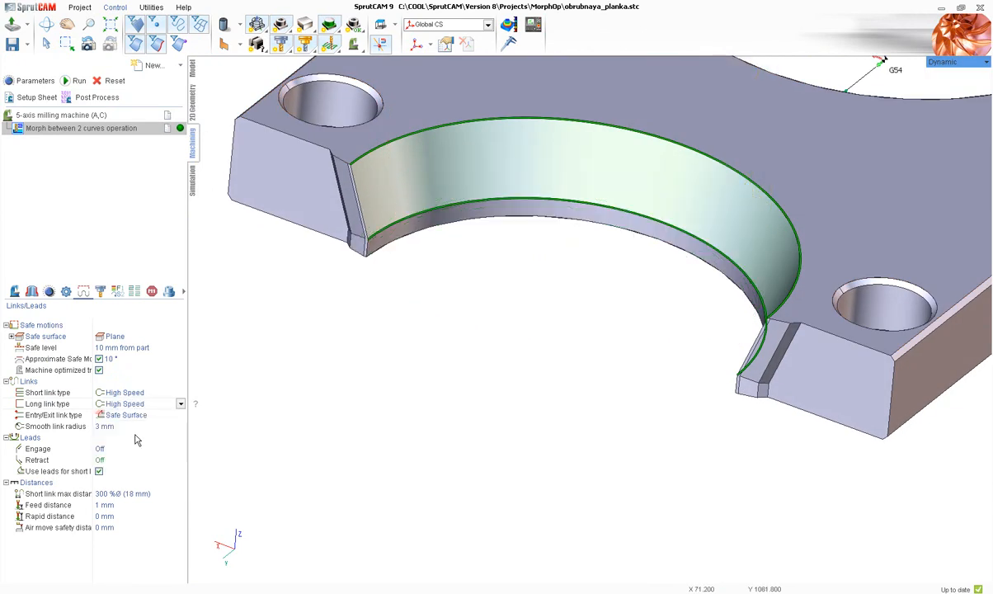
pyautogui.click(76, 81)
pyautogui.moveTo(317, 188)
pyautogui.mouseDown(button='middle')
pyautogui.moveTo(322, 167)
pyautogui.moveTo(326, 280)
pyautogui.moveTo(307, 202)
pyautogui.mouseUp(button='middle')
pyautogui.scroll(3, 322, 167)
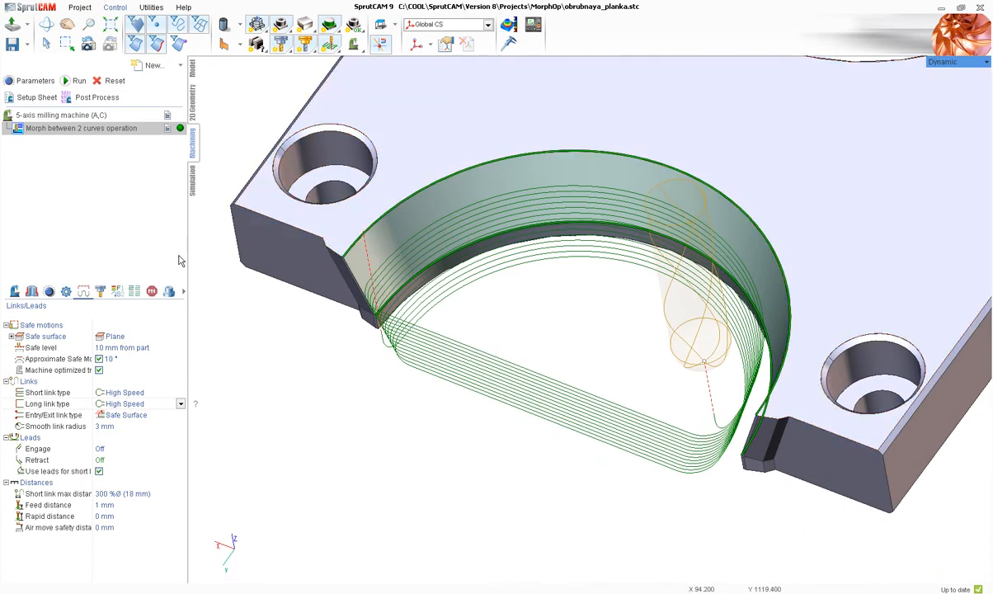
# Change the long link type to Feed Distance and recalculate the toolpath
pyautogui.click(137, 404)
pyautogui.click(157, 403)
pyautogui.click(156, 403)
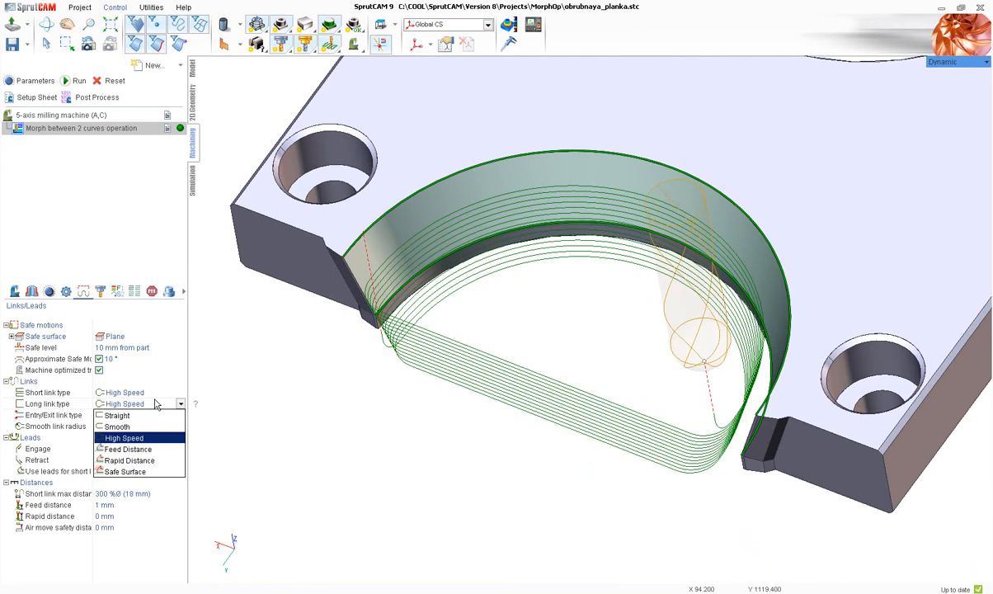
pyautogui.press('Down')
pyautogui.press('Return')
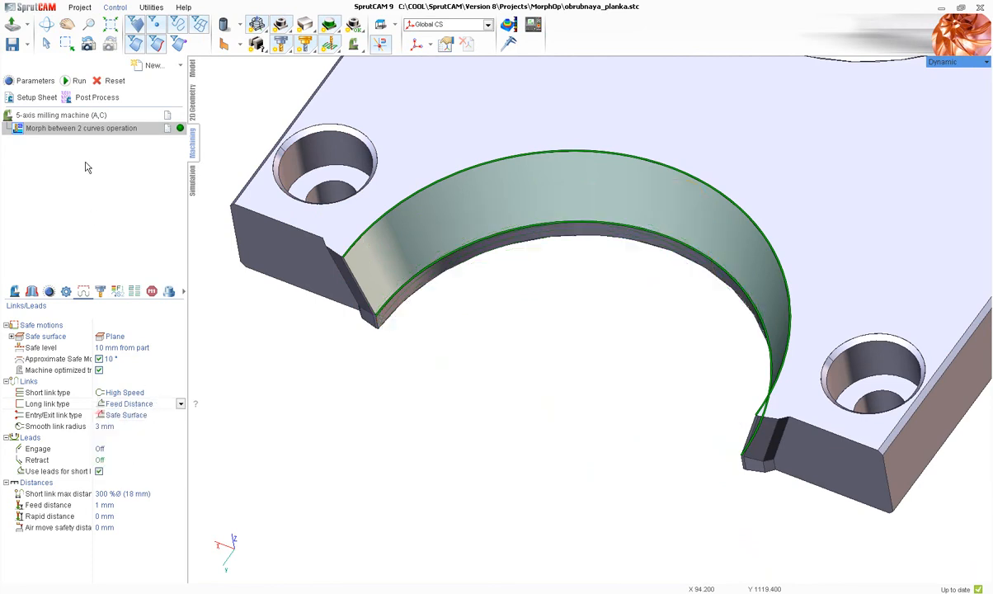
pyautogui.click(74, 80)
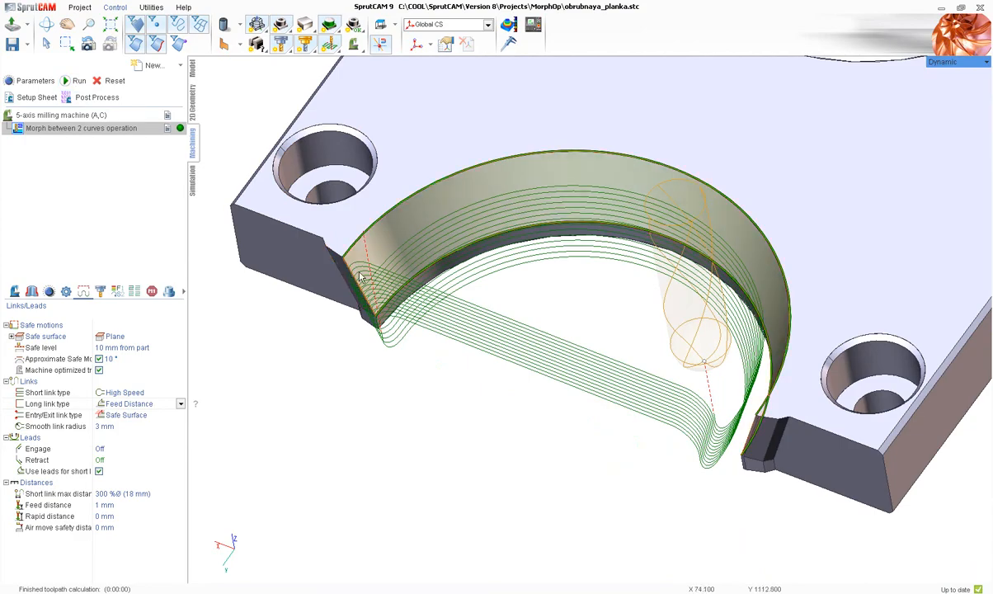
# Examine how the Feed Distance links leave and re-enter the passes at both ends of the recess
pyautogui.scroll(5, 370, 272)
pyautogui.moveTo(372, 273); pyautogui.dragTo(428, 197, button='middle')
pyautogui.scroll(-6, 428, 197)
pyautogui.moveTo(372, 273); pyautogui.dragTo(317, 296, button='middle')
pyautogui.scroll(6, 329, 305)
pyautogui.scroll(3, 362, 330)
pyautogui.scroll(-5, 348, 288)
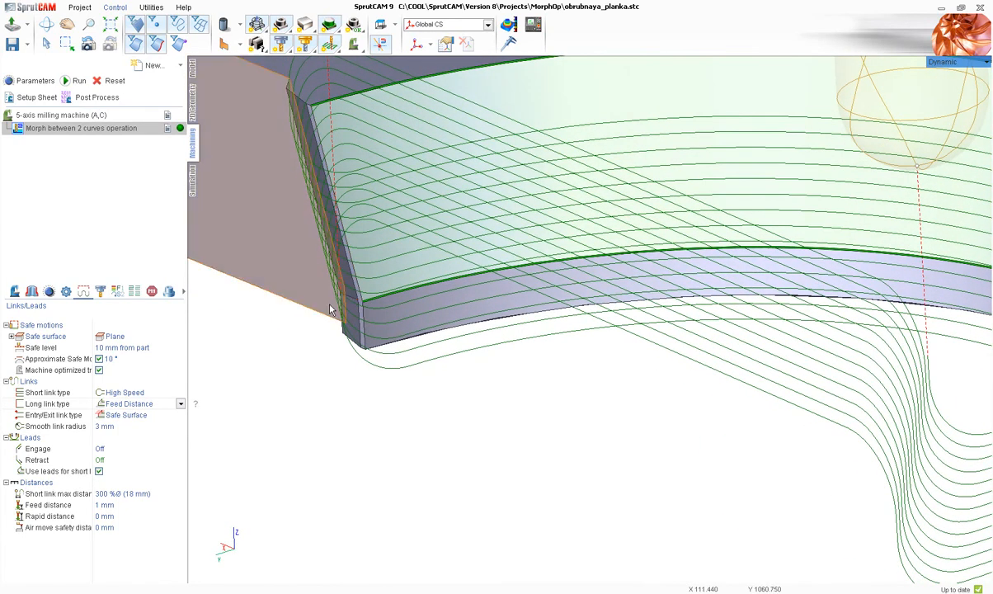
pyautogui.scroll(-5, 385, 282)
pyautogui.scroll(2, 385, 282)
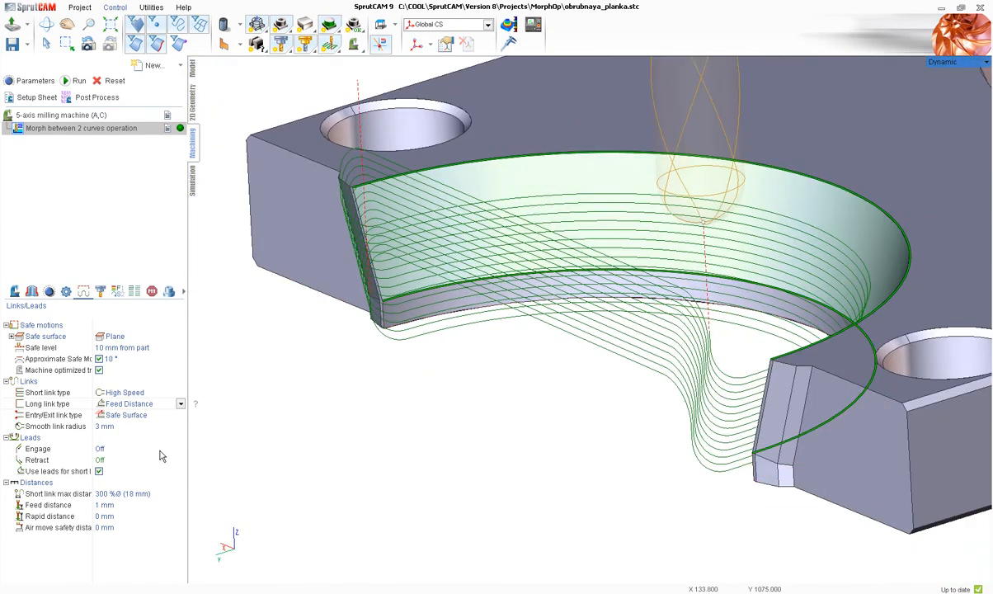
# Set the feed distance to 5 mm, recalculate the toolpath and check the links at the recess ends
pyautogui.click(134, 504)
pyautogui.write('5')
pyautogui.click(74, 80)
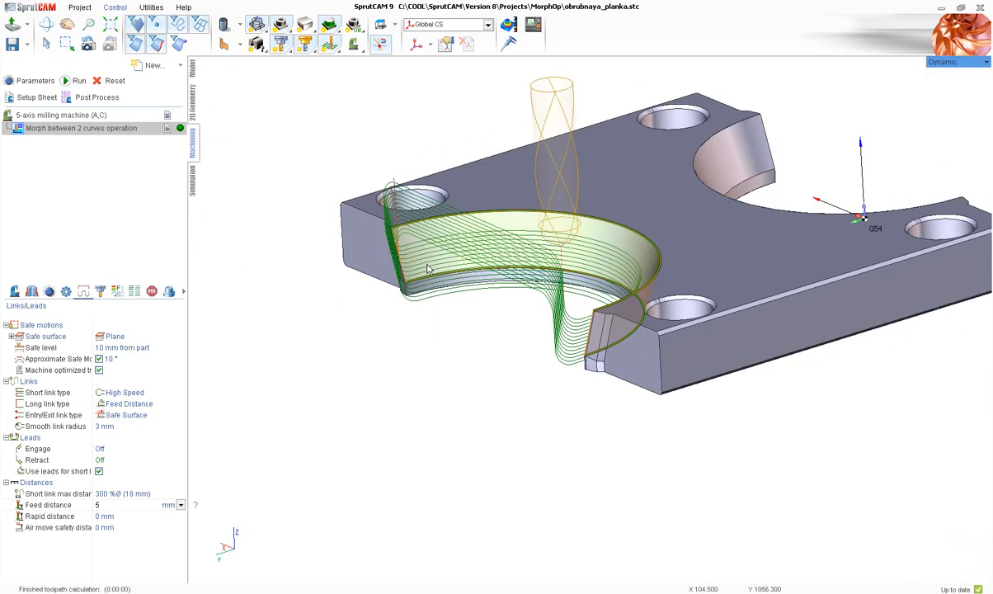
pyautogui.moveTo(427, 268); pyautogui.dragTo(505, 298, button='middle')
pyautogui.scroll(4, 439, 208)
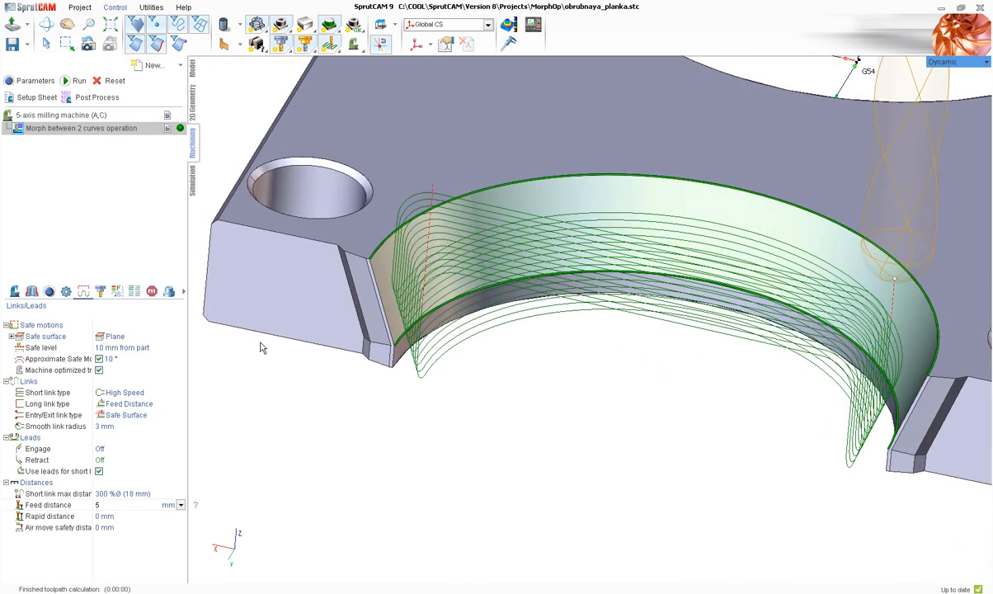
# Set the long link type to Rapid Distance with a 1 mm feed distance and 5 mm rapid distance, and recalculate the toolpath
pyautogui.click(146, 403)
pyautogui.click(139, 460)
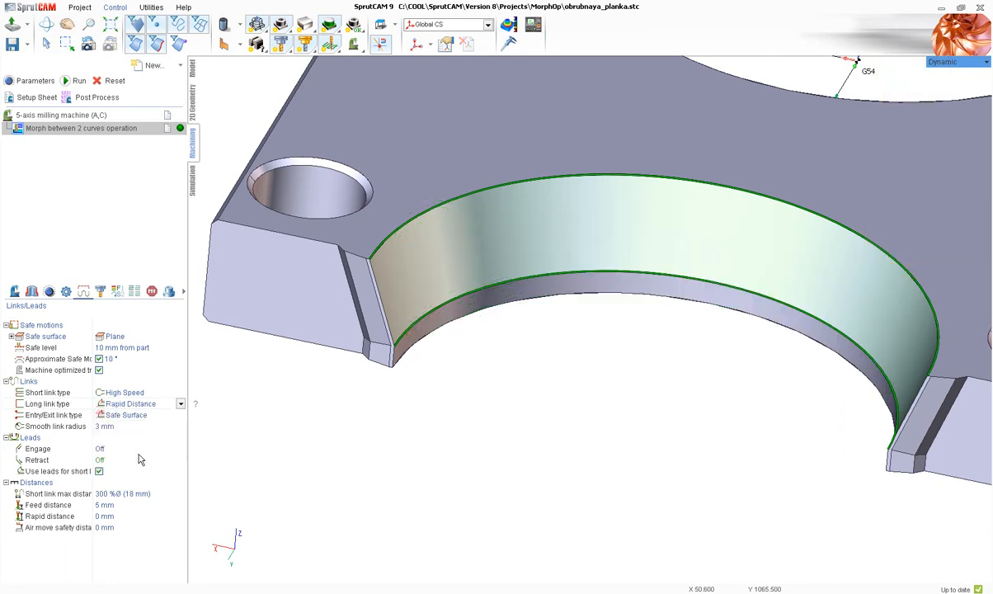
pyautogui.click(147, 505)
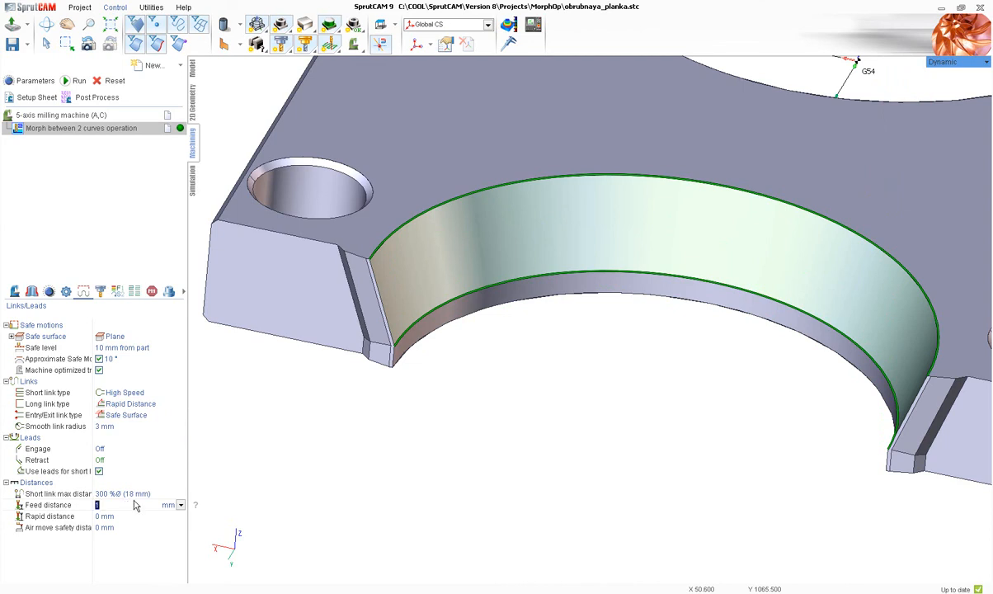
pyautogui.click(134, 516)
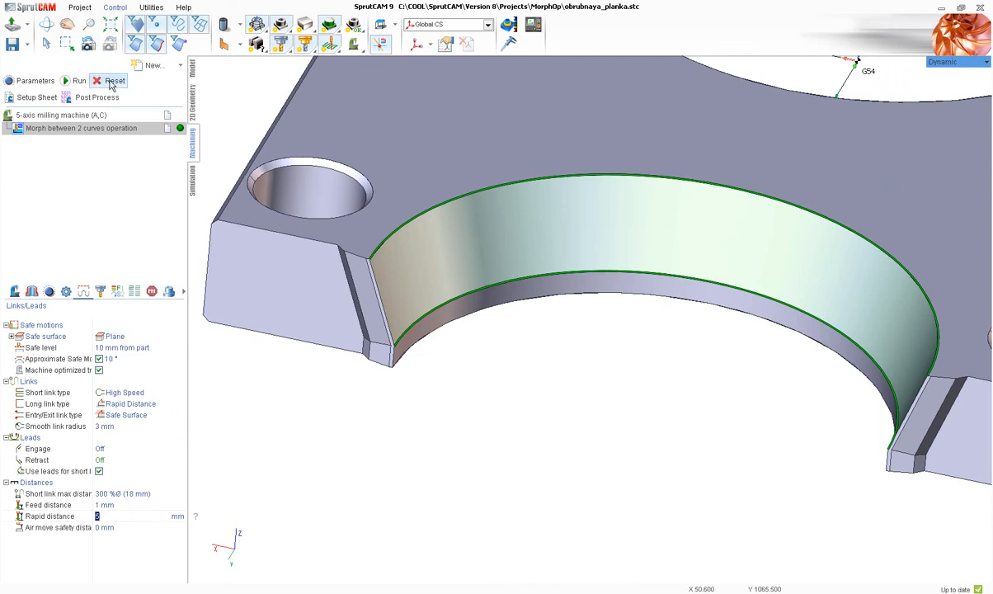
pyautogui.click(74, 80)
pyautogui.scroll(-3, 333, 312)
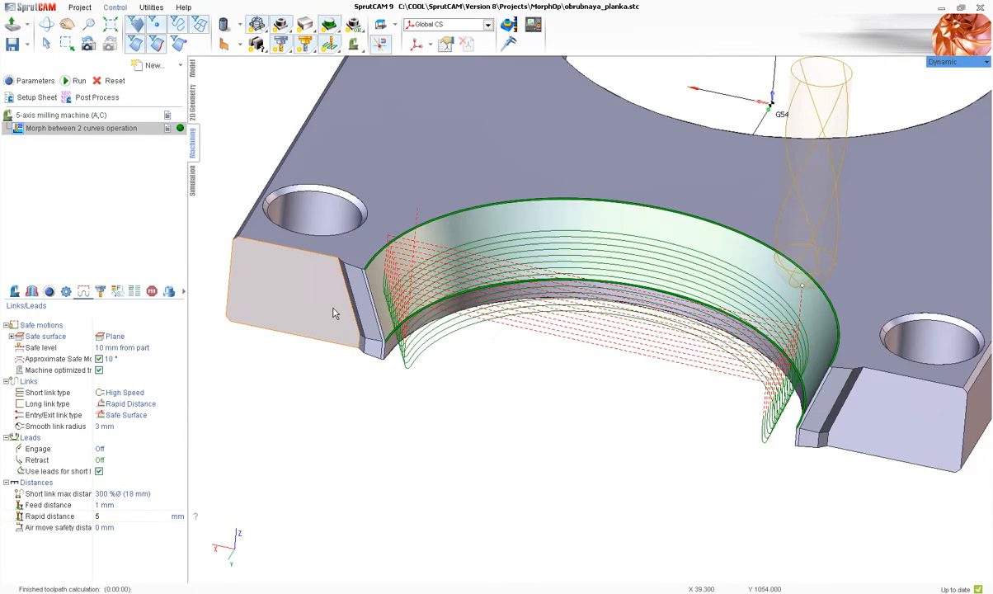
# Examine the rapid and feed portions of the Rapid Distance links at both ends of the recess
pyautogui.scroll(4, 333, 311)
pyautogui.moveTo(353, 264); pyautogui.dragTo(301, 324, button='middle')
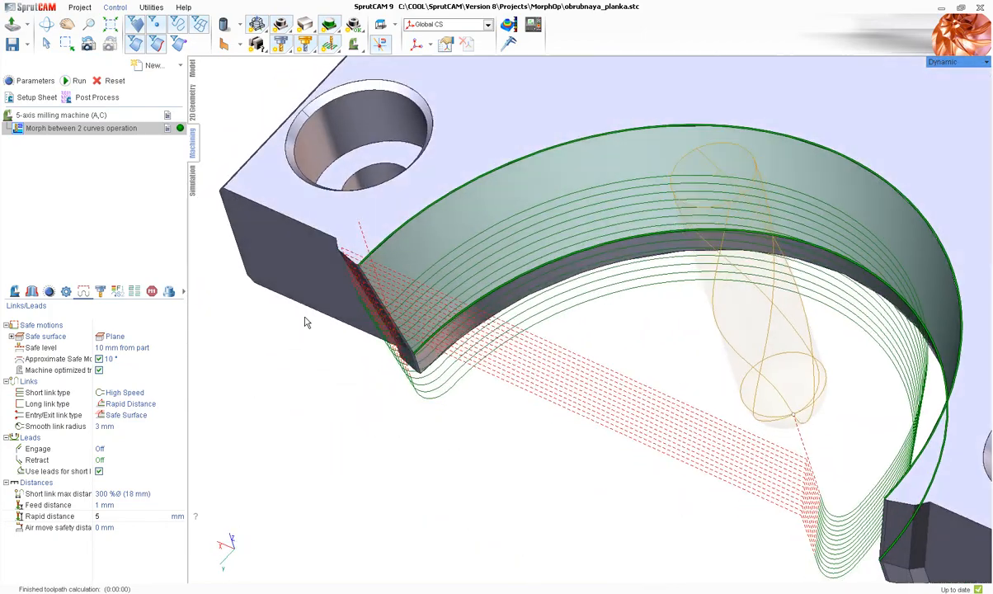
pyautogui.scroll(-3, 301, 325)
pyautogui.moveTo(478, 298); pyautogui.dragTo(429, 331, button='middle')
pyautogui.scroll(4, 500, 281)
pyautogui.scroll(-3, 429, 330)
pyautogui.scroll(3, 576, 226)
pyautogui.scroll(3, 577, 231)
pyautogui.scroll(-3, 569, 231)
pyautogui.scroll(3, 559, 229)
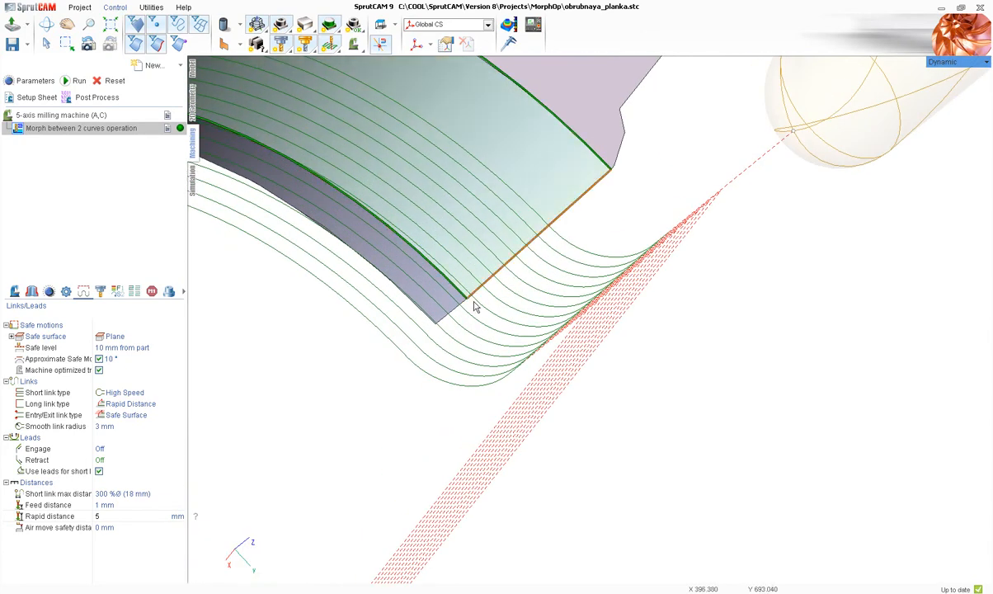
pyautogui.scroll(-3, 498, 388)
# Set the smooth link radius to 0 mm, recalculate the toolpath and check the link corners at the recess end
pyautogui.click(143, 425)
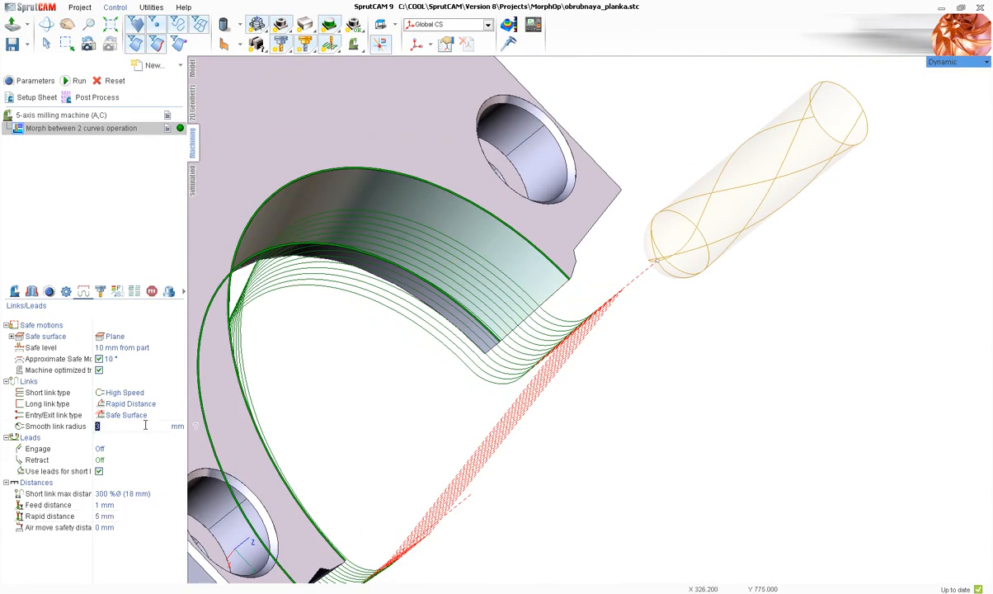
pyautogui.write('0')
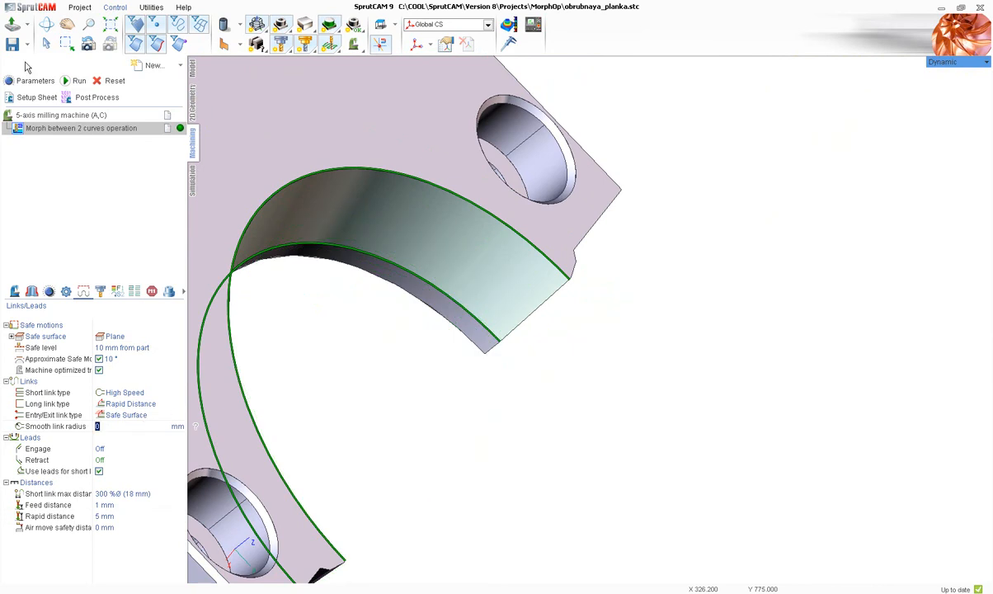
pyautogui.scroll(-4, 486, 339)
pyautogui.scroll(3, 408, 317)
pyautogui.moveTo(407, 318); pyautogui.dragTo(367, 284, button='middle')
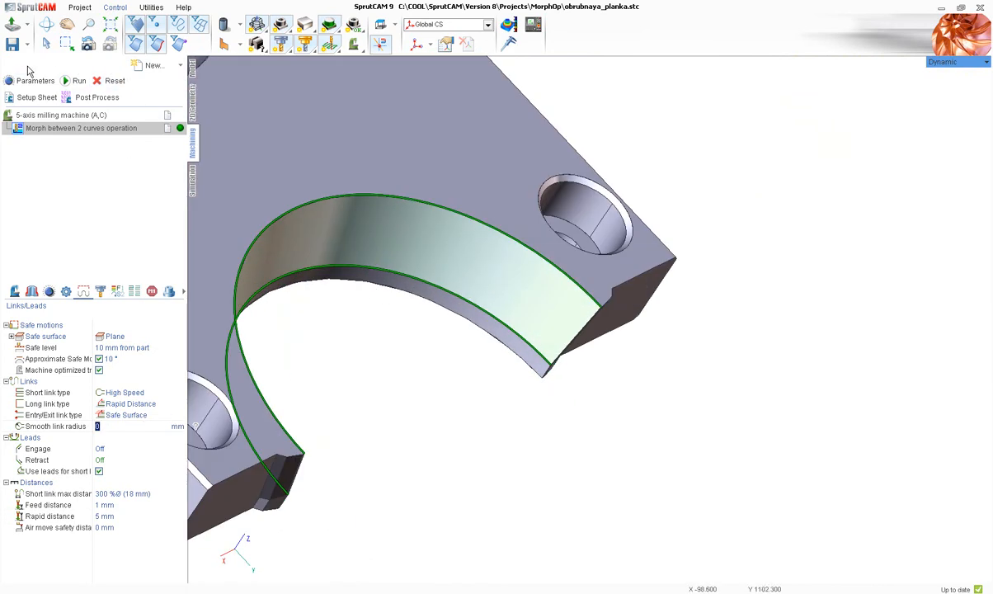
pyautogui.click(79, 82)
pyautogui.moveTo(289, 248); pyautogui.dragTo(405, 377, button='middle')
pyautogui.scroll(-5, 405, 377)
pyautogui.scroll(15, 408, 363)
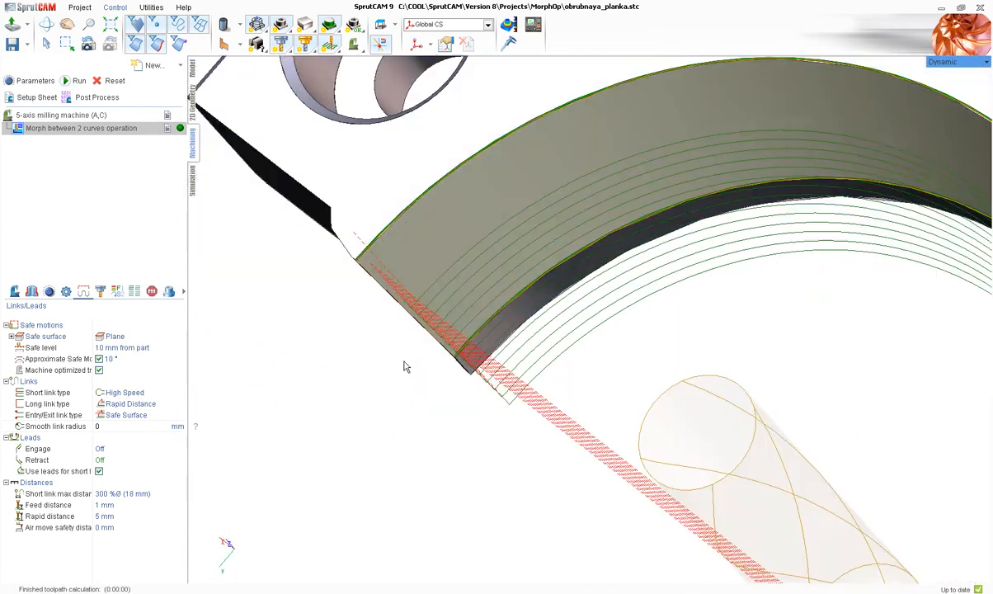
pyautogui.scroll(-10, 429, 280)
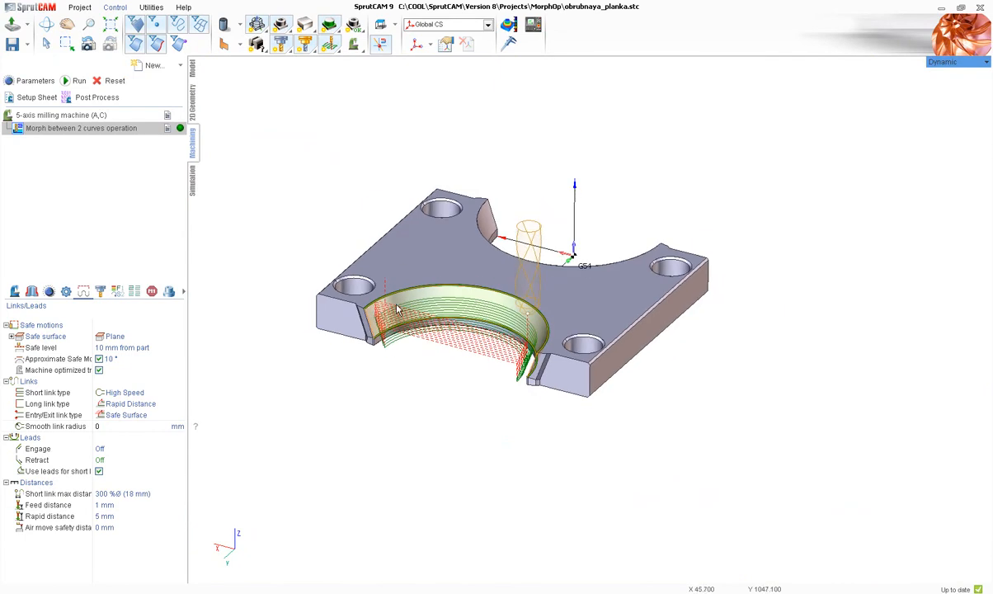
pyautogui.scroll(2, 394, 307)
# Set the engage lead to By Tangent, recalculate the toolpath and check the leads at the recess ends
pyautogui.click(152, 451)
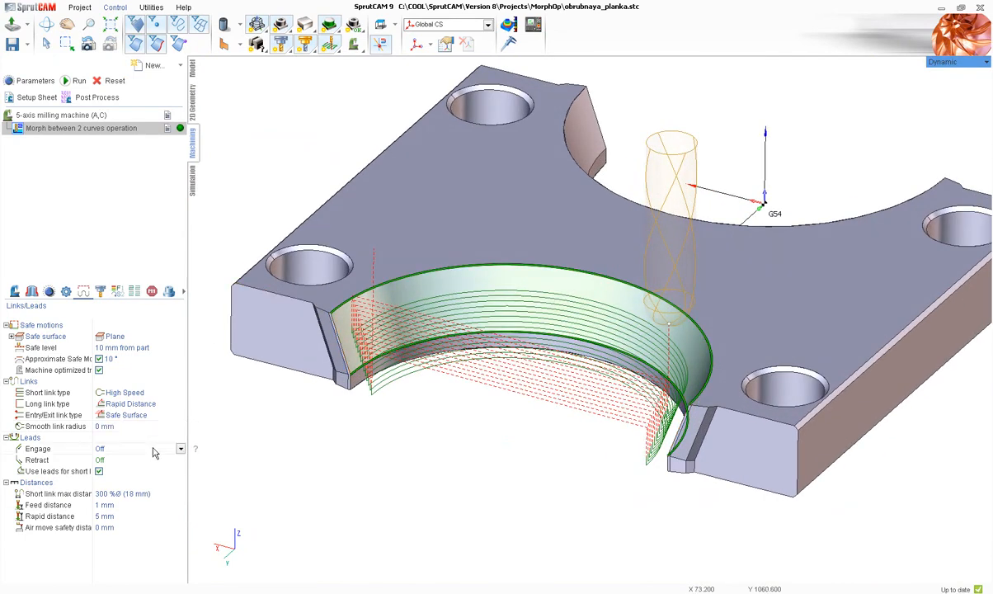
pyautogui.click(152, 450)
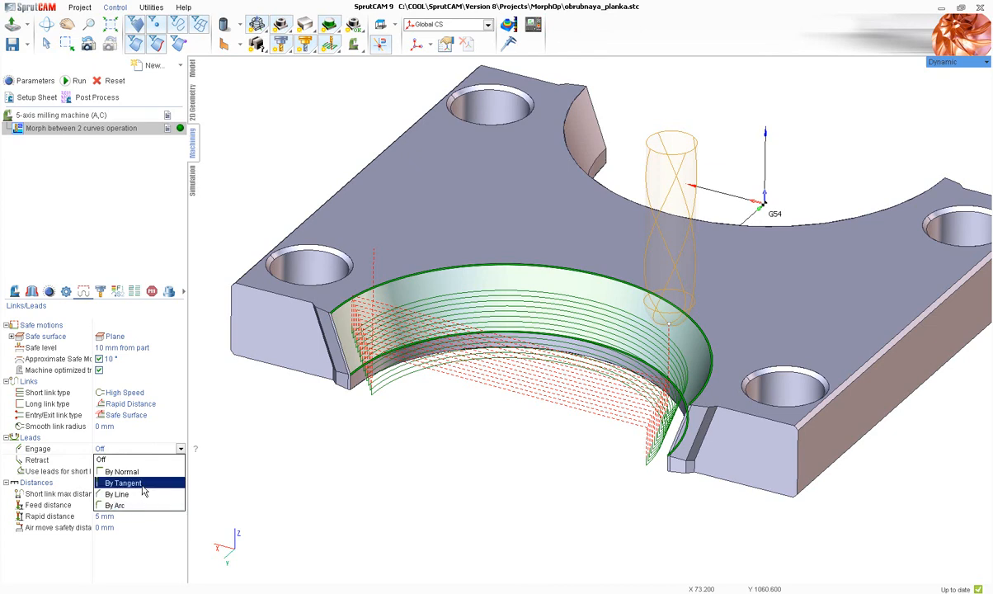
pyautogui.click(142, 484)
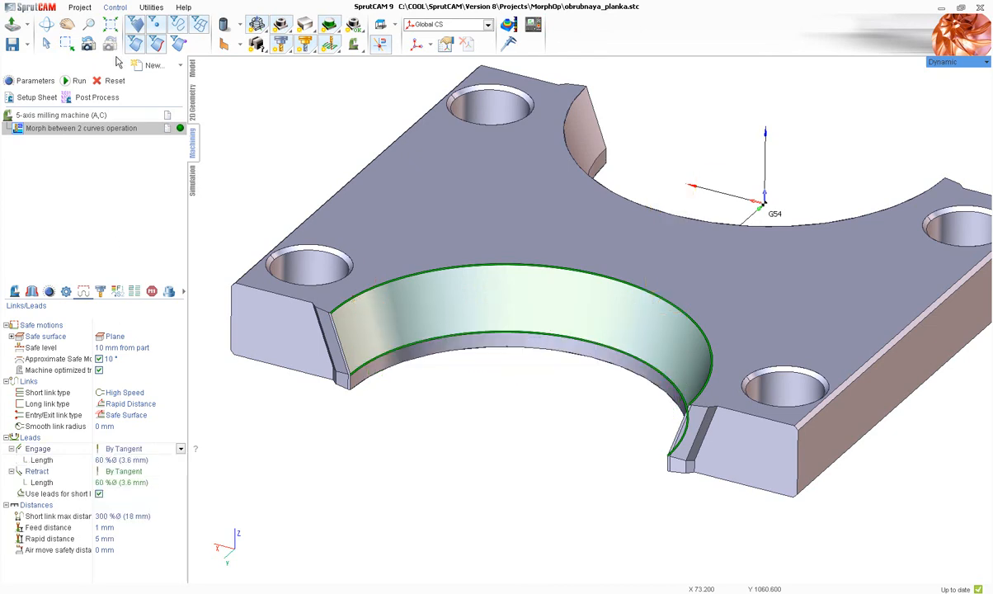
pyautogui.click(79, 80)
pyautogui.moveTo(216, 231); pyautogui.dragTo(302, 237, button='right')
# Change the engage lead to By Arc, recalculate the toolpath and check the leads at the recess ends
pyautogui.click(160, 449)
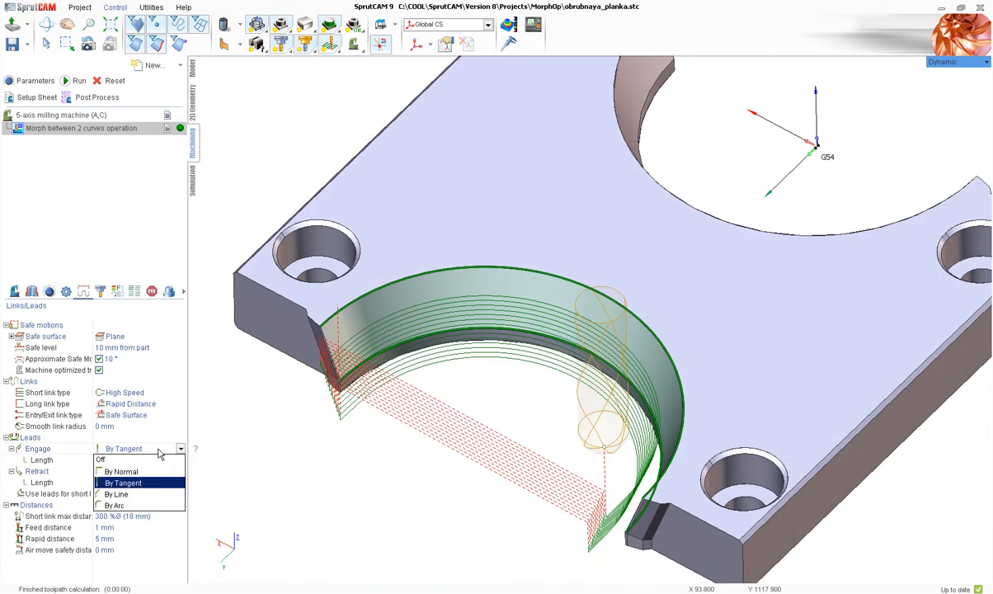
pyautogui.click(124, 504)
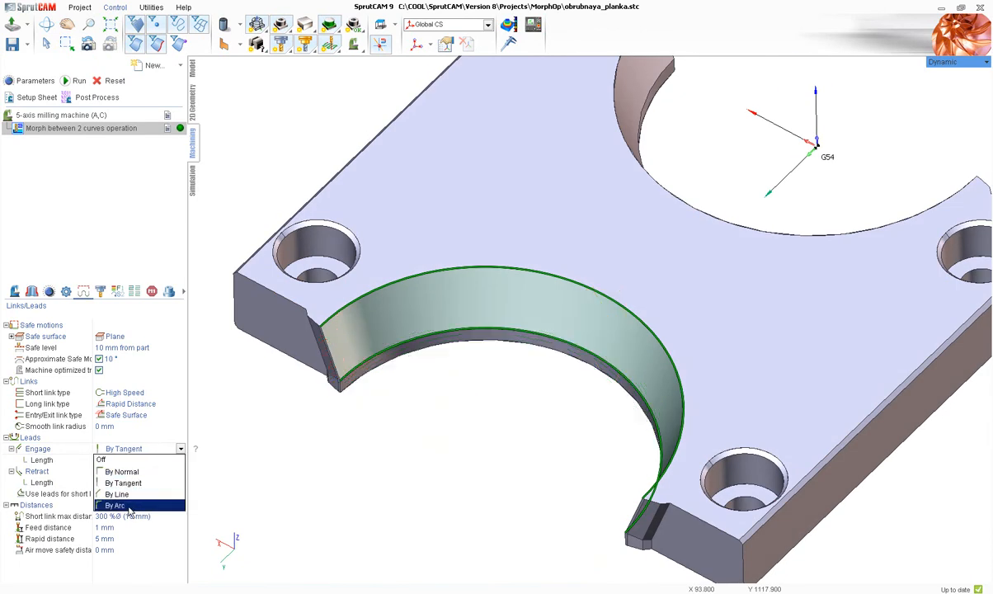
pyautogui.click(76, 80)
pyautogui.moveTo(274, 389); pyautogui.dragTo(282, 255, button='right')
# Change the engage lead to By Normal, recalculate the toolpath and check the leads on the recess passes
pyautogui.click(138, 449)
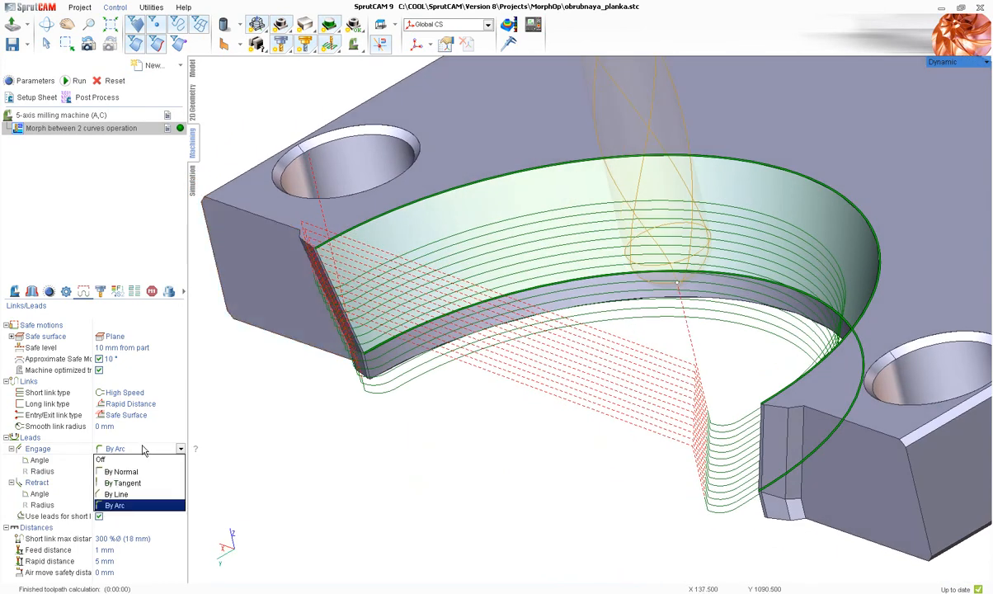
pyautogui.click(157, 473)
pyautogui.click(79, 82)
pyautogui.moveTo(356, 169)
pyautogui.mouseDown(button='right')
pyautogui.moveTo(429, 273)
pyautogui.moveTo(405, 345)
pyautogui.moveTo(370, 372)
pyautogui.moveTo(388, 239)
pyautogui.moveTo(362, 167)
pyautogui.mouseUp(button='right')
pyautogui.scroll(-5, 363, 167)
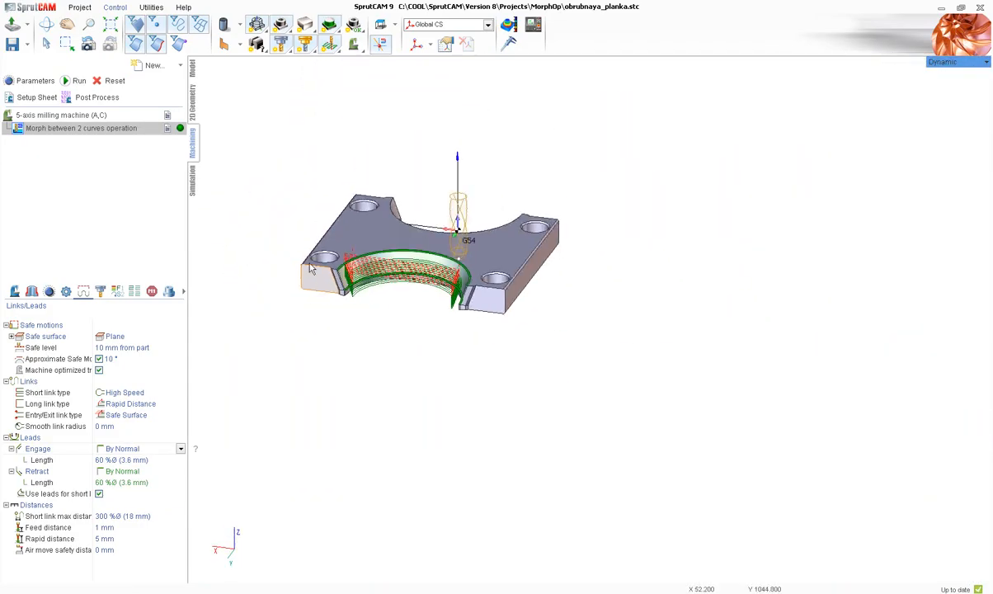
pyautogui.scroll(2, 318, 240)
# Change the engage lead to By Line, recalculate the toolpath and check the leads on the recess passes
pyautogui.click(137, 452)
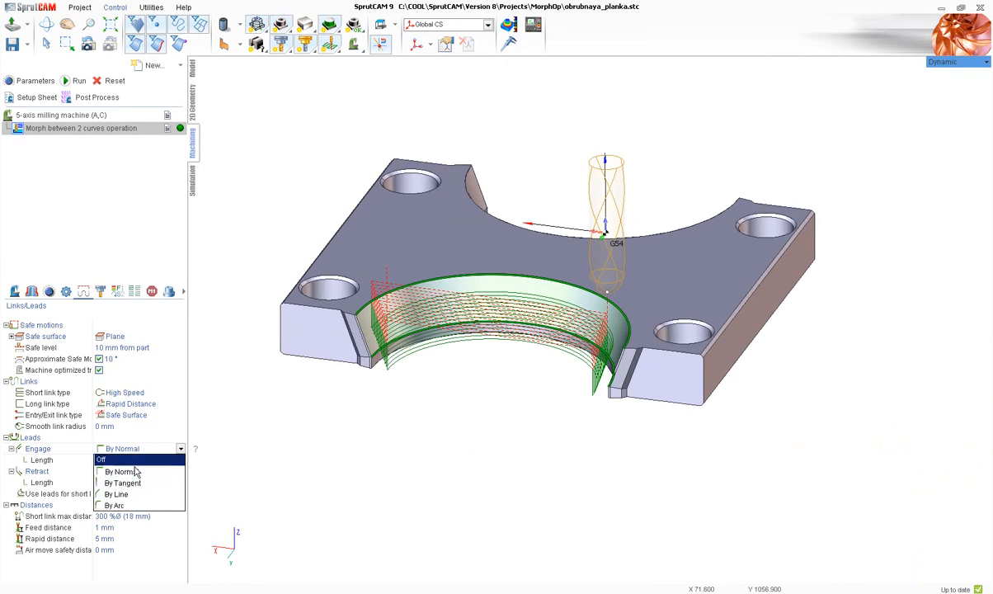
pyautogui.click(120, 494)
pyautogui.click(74, 80)
pyautogui.scroll(5, 341, 292)
pyautogui.moveTo(326, 391); pyautogui.dragTo(441, 234, button='middle')
pyautogui.scroll(-5, 386, 352)
pyautogui.scroll(3, 394, 274)
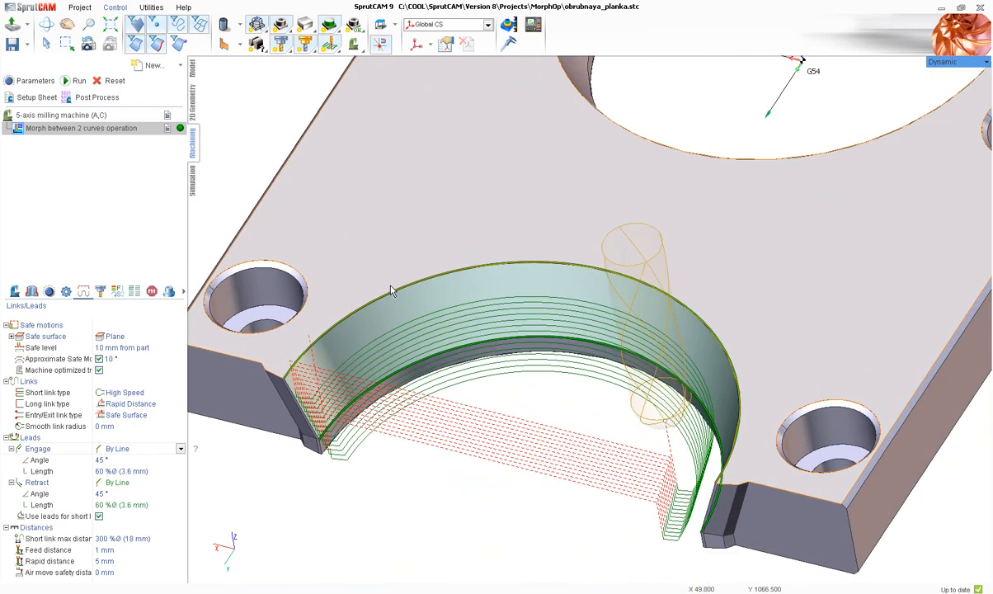
pyautogui.scroll(-3, 392, 274)
pyautogui.moveTo(385, 334); pyautogui.dragTo(378, 280, button='middle')
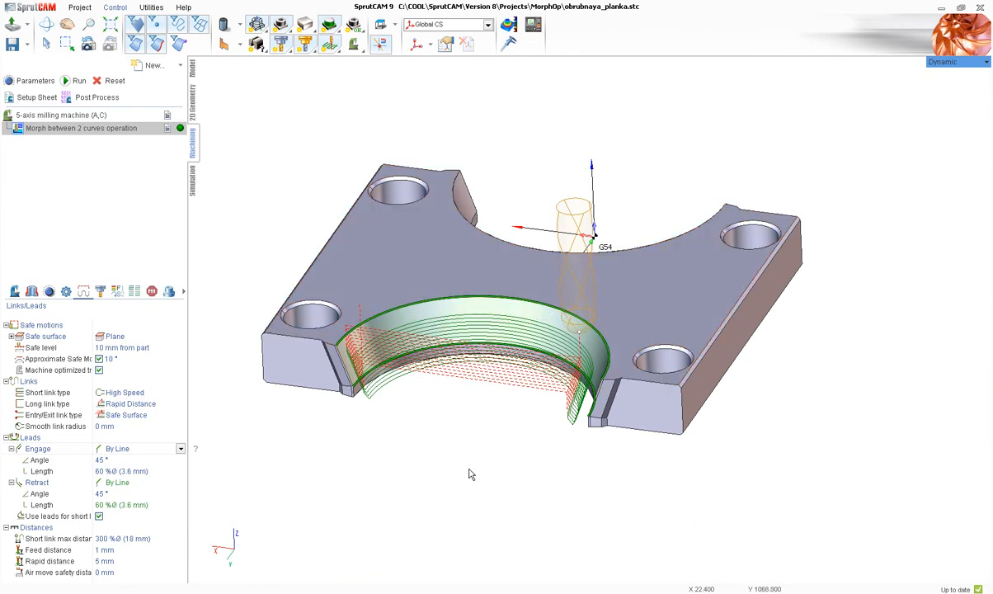
pyautogui.click(889, 593)
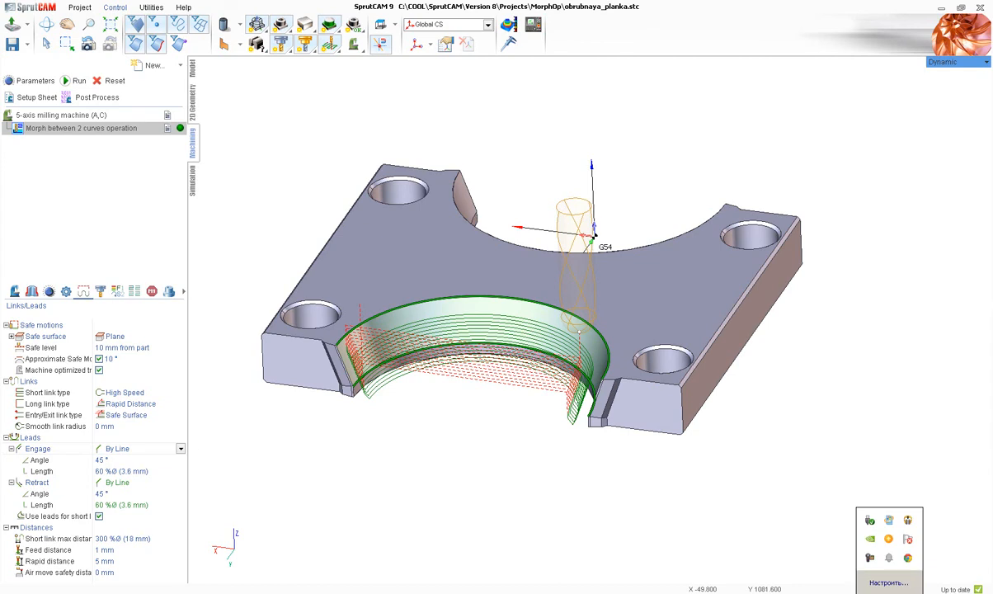
pyautogui.click(872, 560)
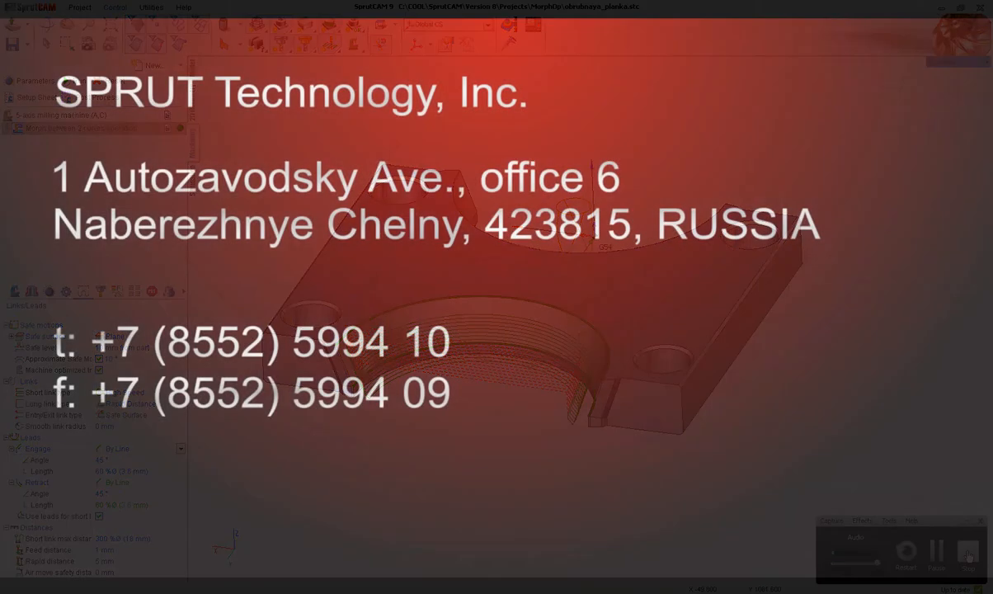